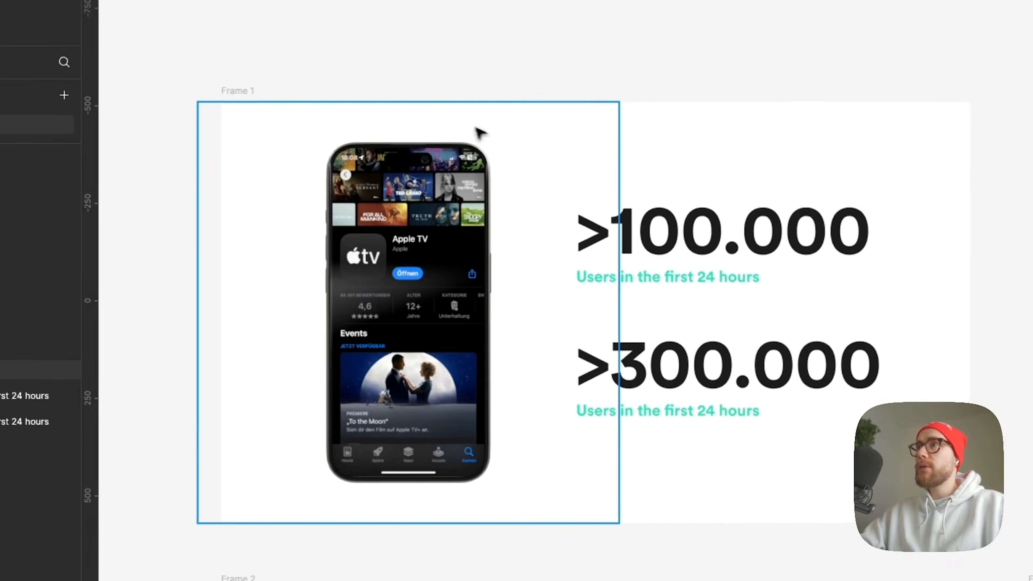
# - Look over Frame 1 with its phone mockup and the two user-count headlines, along with the neighbouring frames
pyautogui.scroll(-5, 283, 29)
pyautogui.press('space')
pyautogui.moveTo(565, 353); pyautogui.dragTo(536, 378)
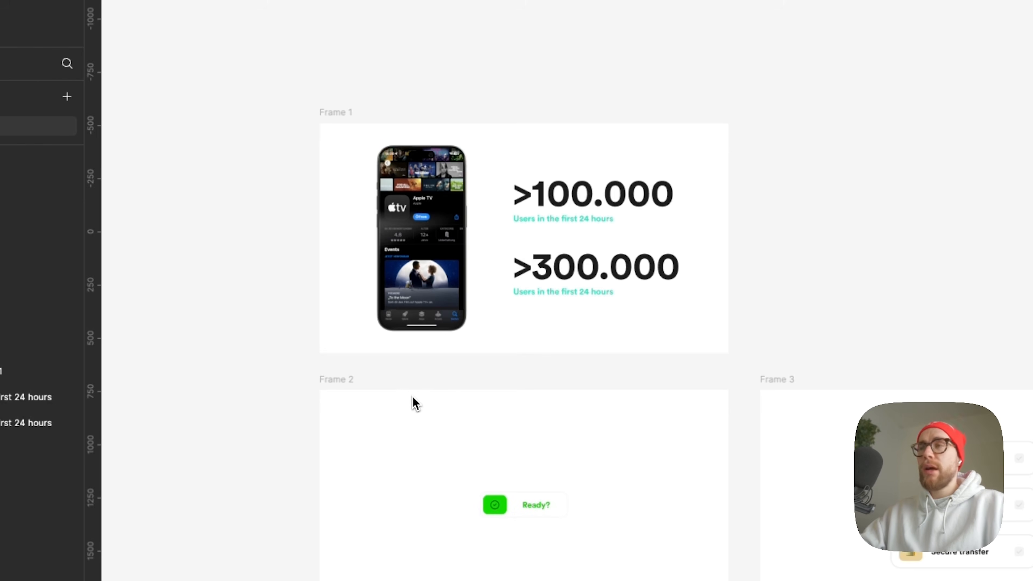
pyautogui.press('space')
pyautogui.moveTo(509, 373); pyautogui.dragTo(205, 374)
pyautogui.moveTo(621, 378); pyautogui.dragTo(834, 461)
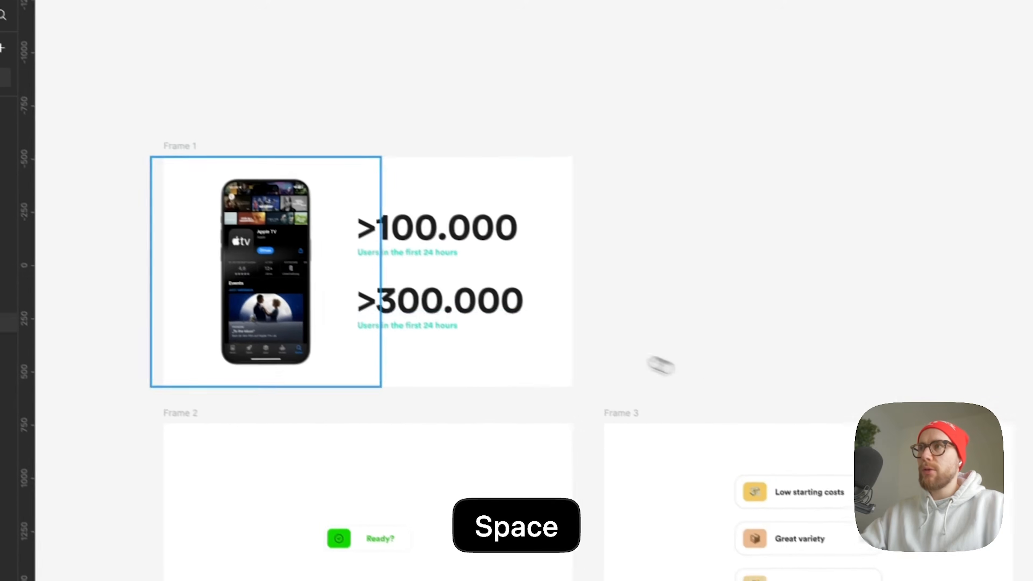
pyautogui.scroll(5, 244, 207)
pyautogui.moveTo(365, 286); pyautogui.dragTo(434, 285)
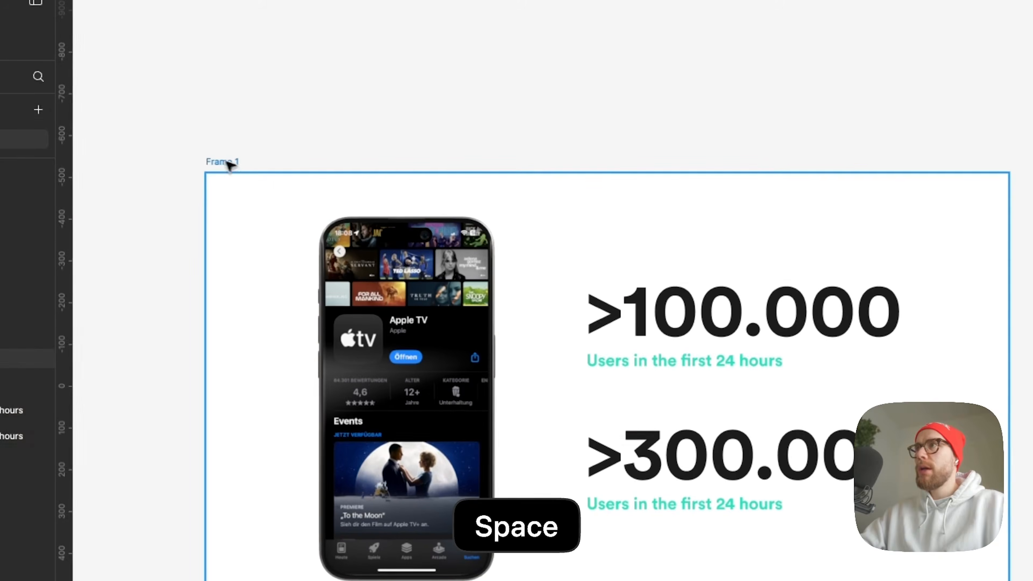
pyautogui.click(193, 146)
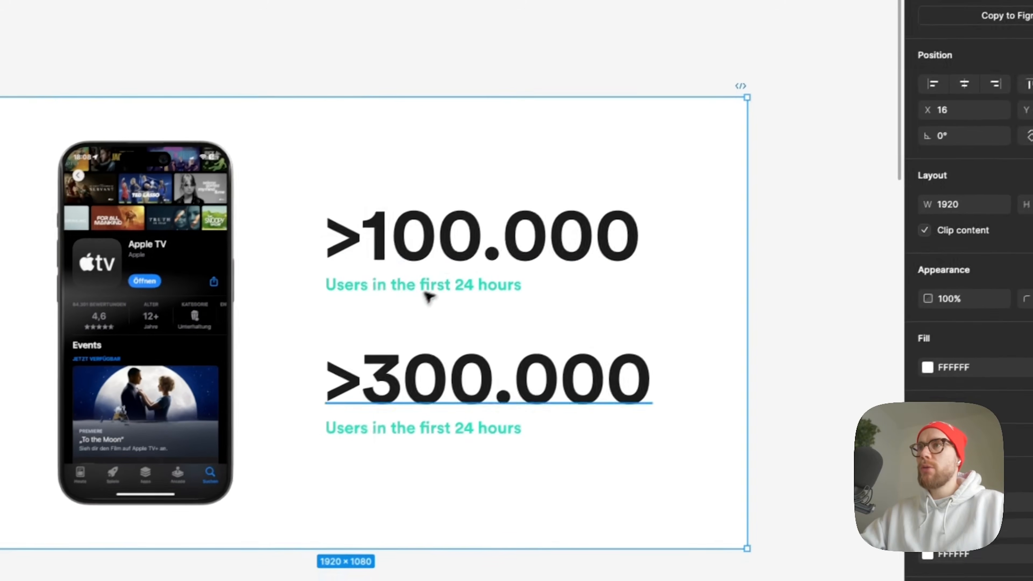
pyautogui.press('space')
pyautogui.moveTo(782, 369); pyautogui.dragTo(760, 297)
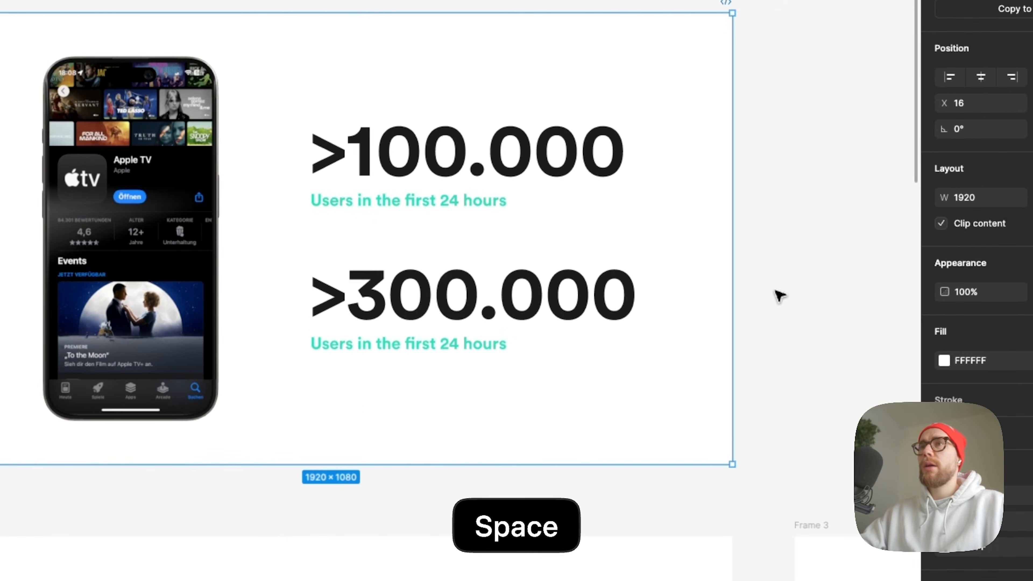
pyautogui.click(801, 309)
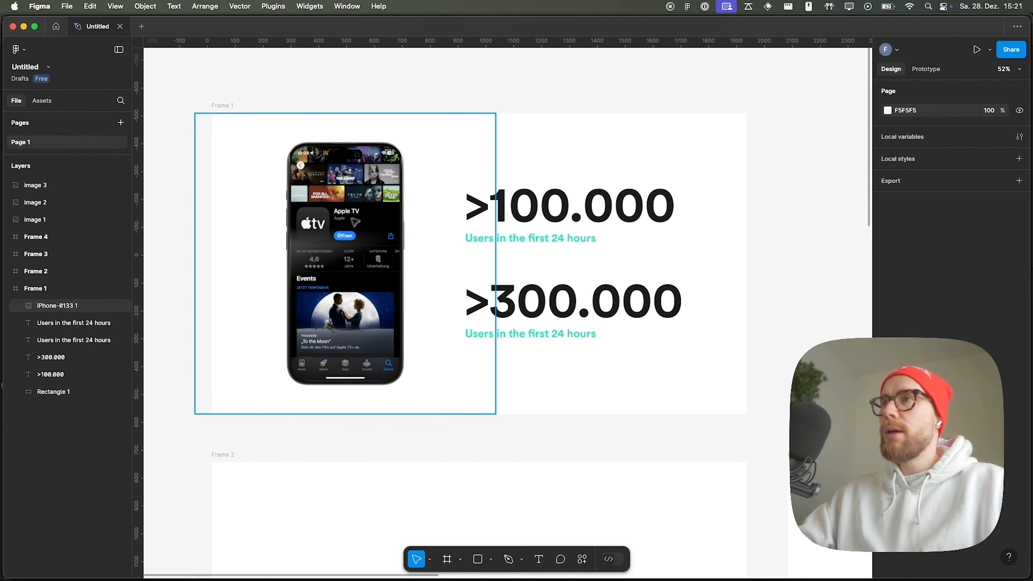
pyautogui.scroll(-3, 501, 301)
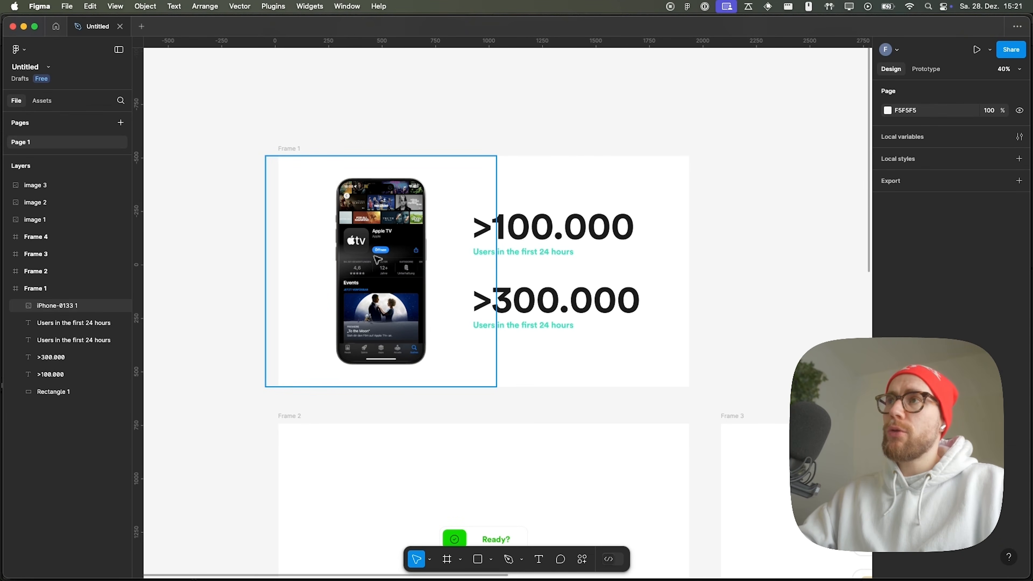
pyautogui.press('space')
pyautogui.moveTo(436, 329); pyautogui.dragTo(501, 421)
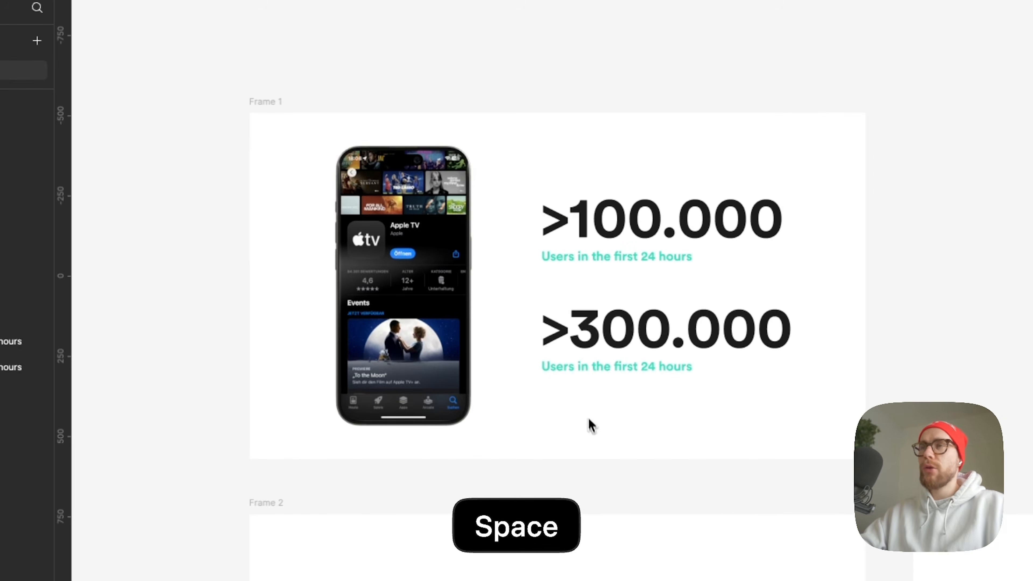
pyautogui.scroll(2, 405, 154)
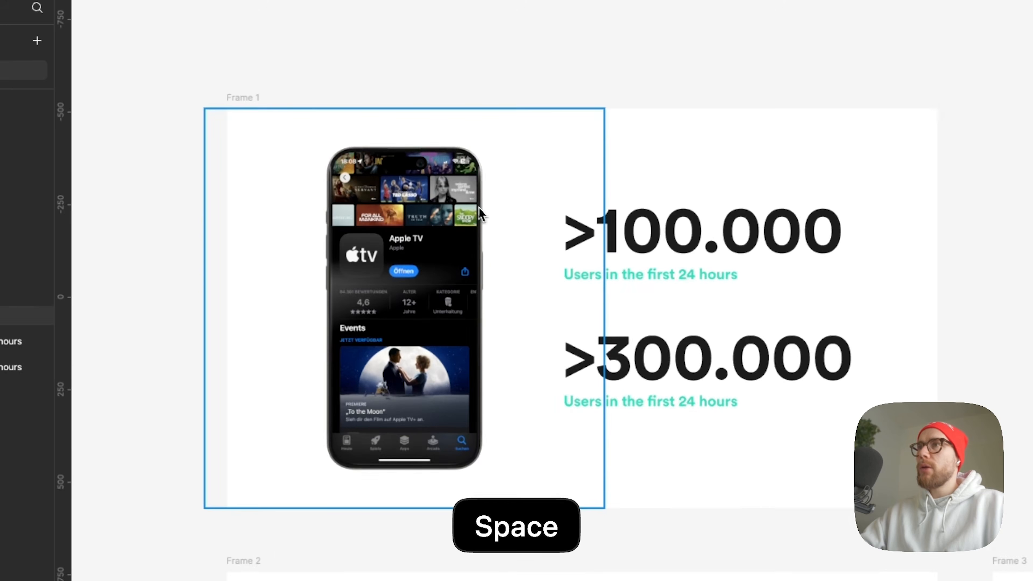
pyautogui.scroll(-2, 480, 212)
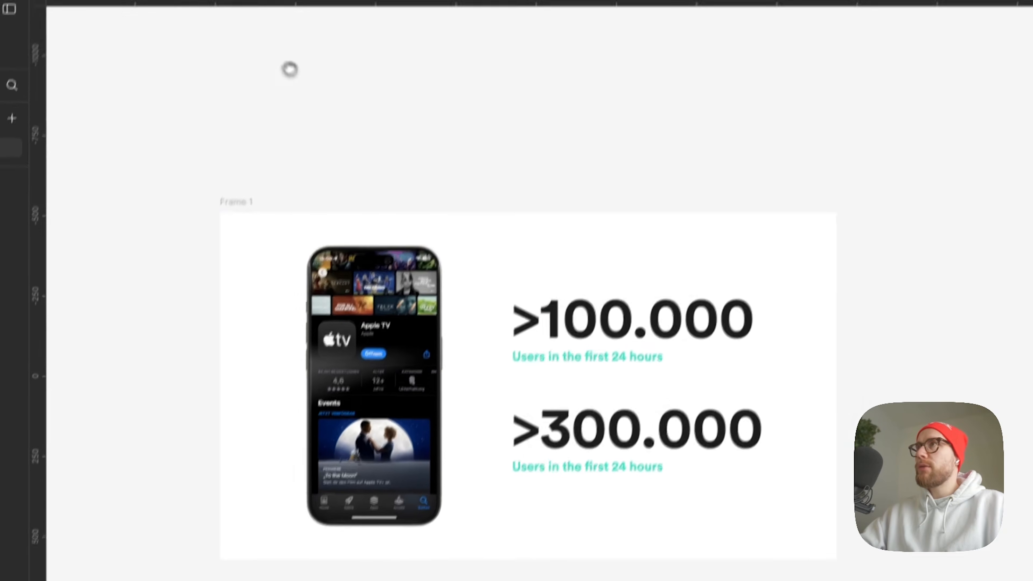
# - Launch the Overlord plugin and move its window clear of the phone mockup
pyautogui.click(226, 5)
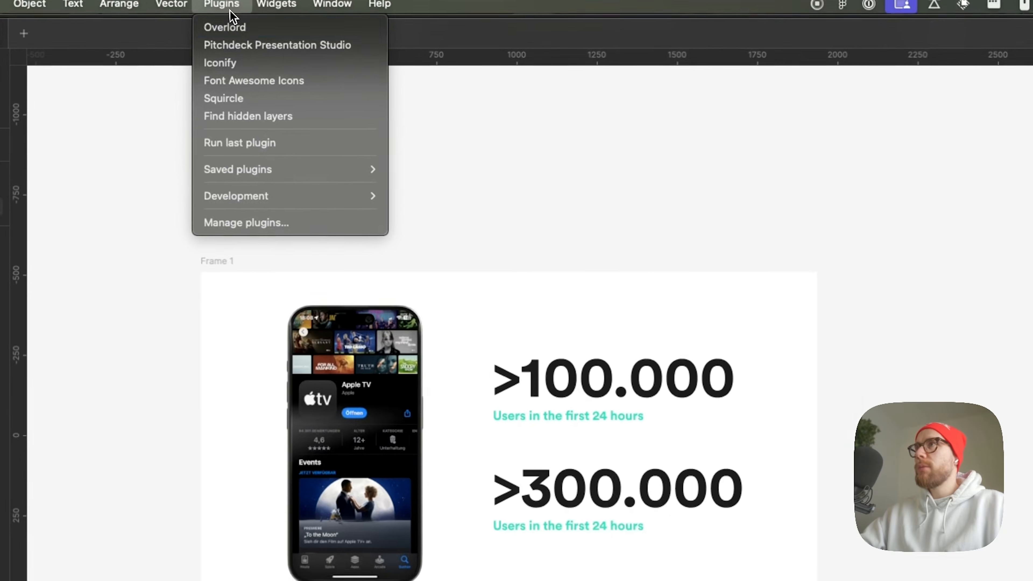
pyautogui.click(239, 32)
pyautogui.moveTo(707, 150); pyautogui.dragTo(778, 203)
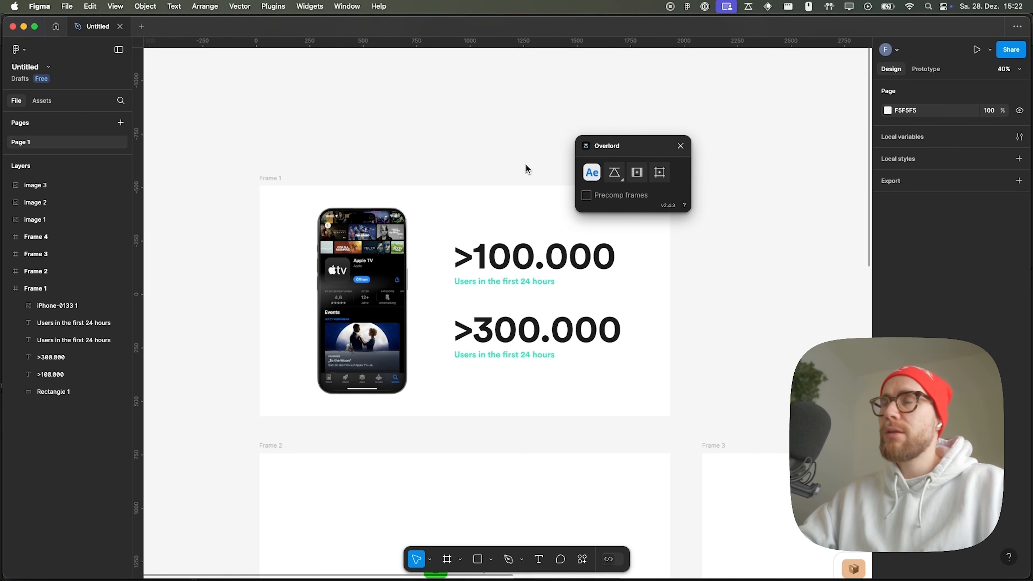
# - Send Frame 1 to After Effects as a new composition with Overlord
pyautogui.click(285, 178)
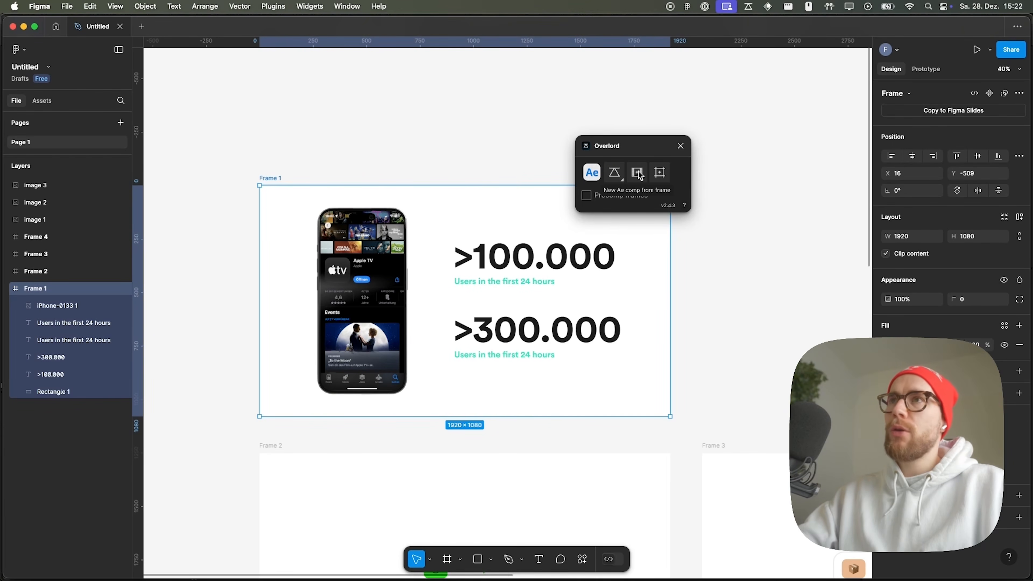
pyautogui.hotkey('ctrl', 'Up')
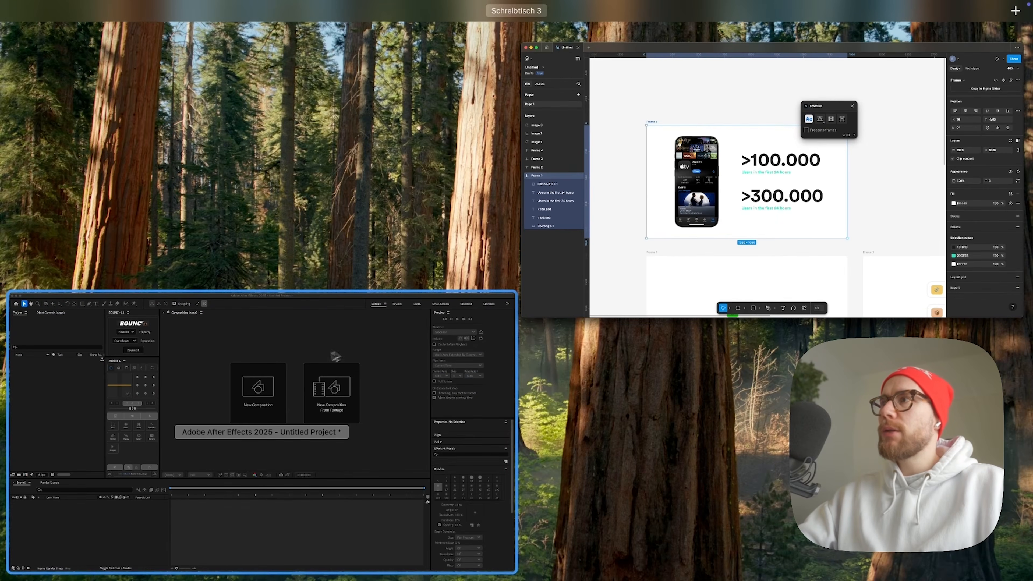
pyautogui.click(687, 231)
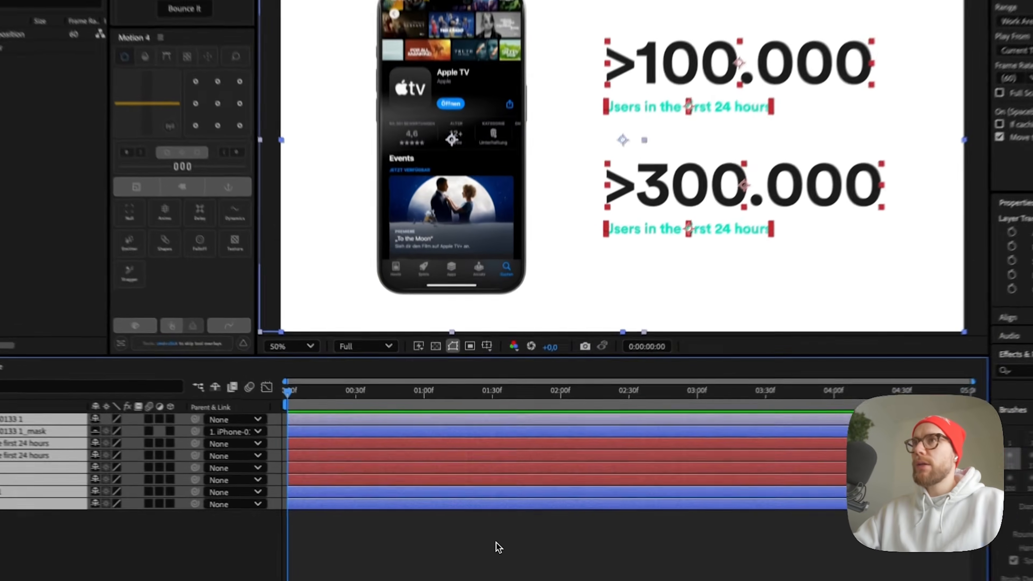
# - Delete the imported iPhone image layer and its mask layer from the Frame 1 composition in After Effects
pyautogui.click(490, 537)
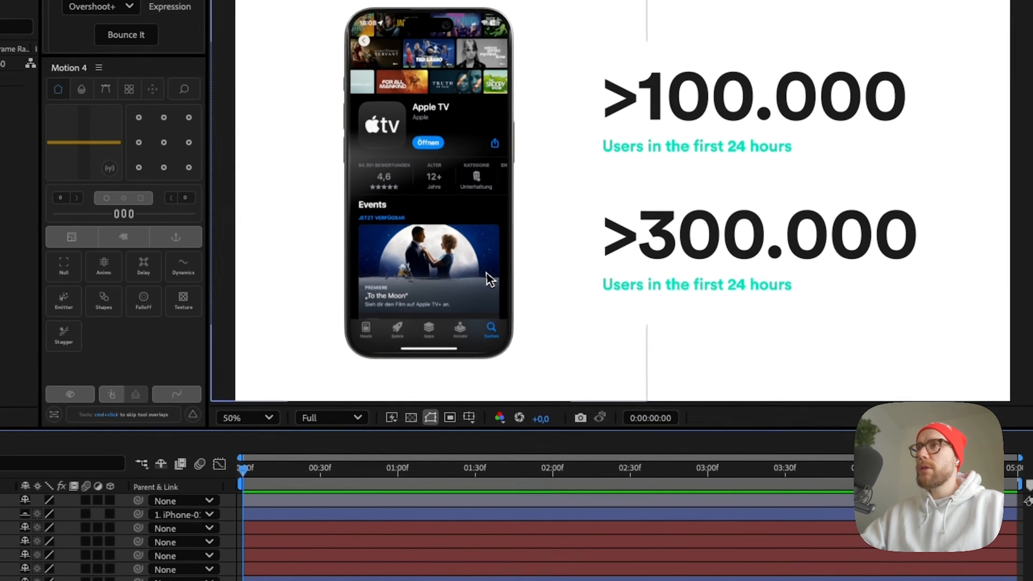
pyautogui.click(463, 283)
pyautogui.press('BackSpace')
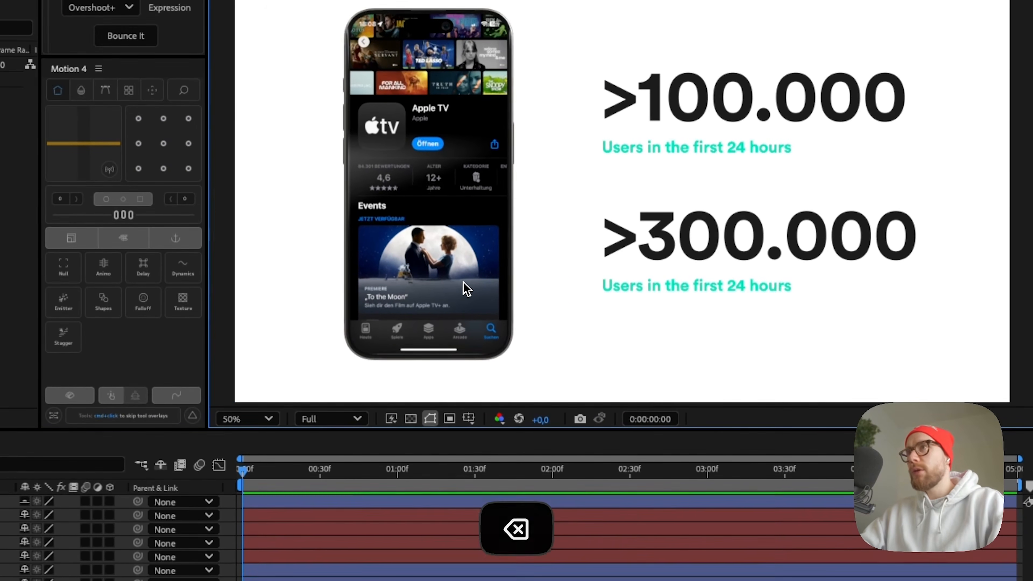
pyautogui.click(119, 471)
pyautogui.press('BackSpace')
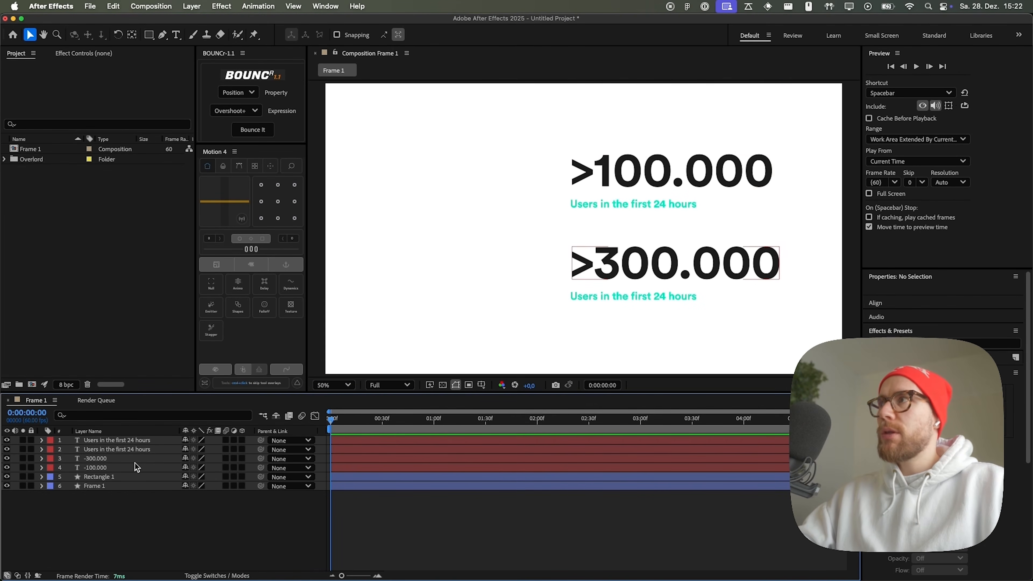
# - Inspect the imported files in the Overlord Images folder and the two "Users in the first 24 hours" text layers
pyautogui.click(4, 159)
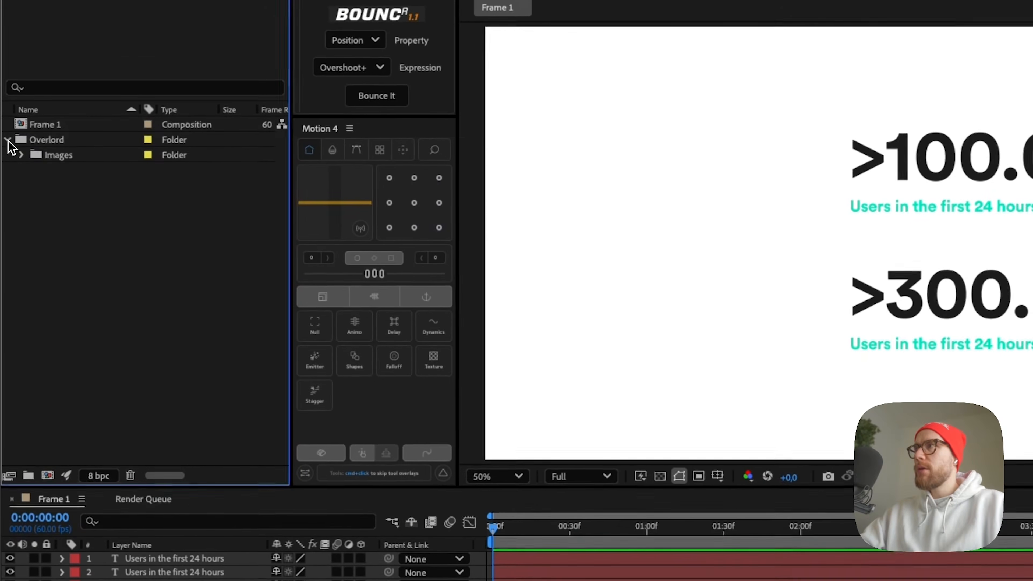
pyautogui.click(21, 155)
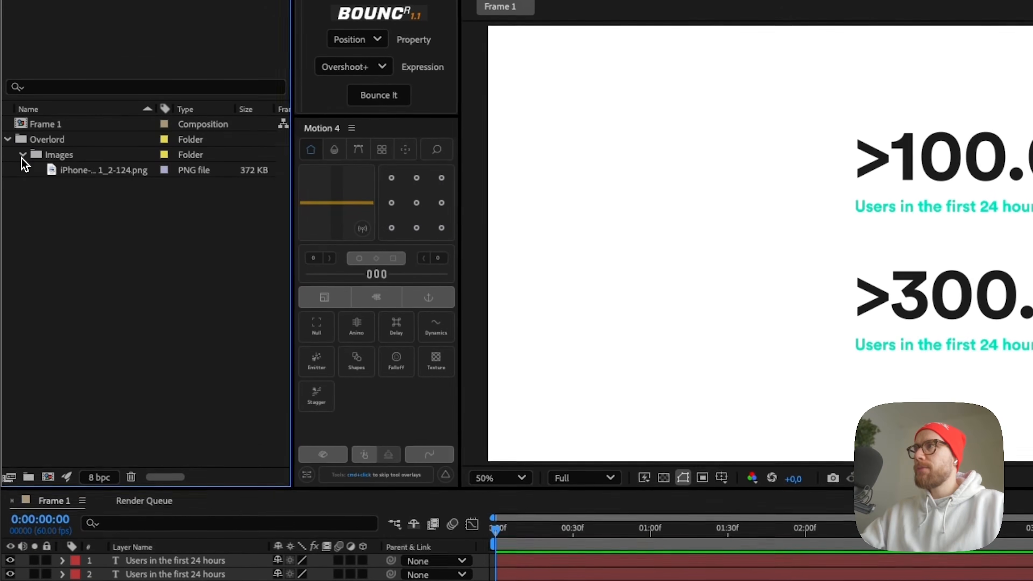
pyautogui.click(8, 140)
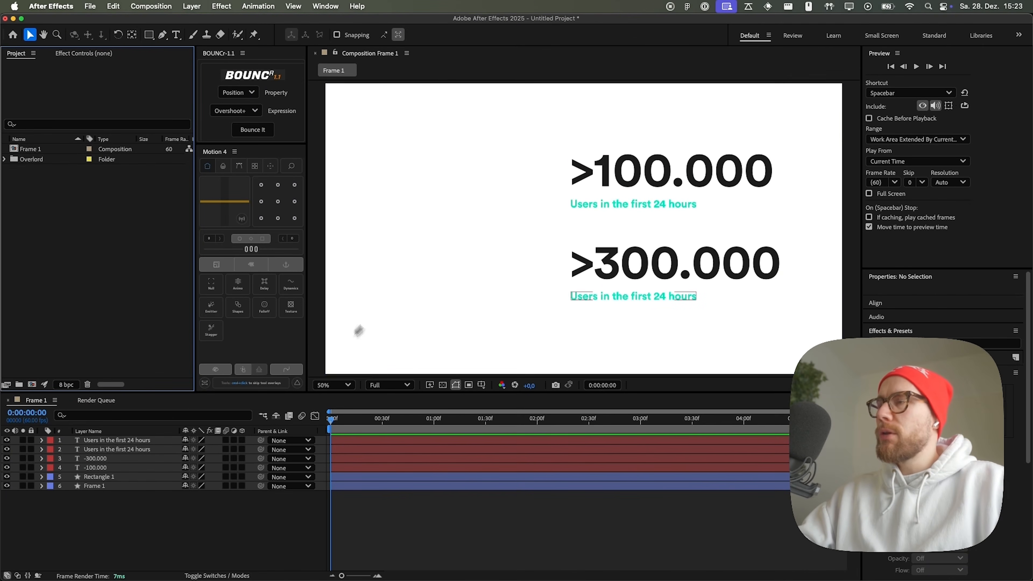
pyautogui.click(130, 440)
pyautogui.keyDown('shift'); pyautogui.click(129, 450); pyautogui.keyUp('shift')
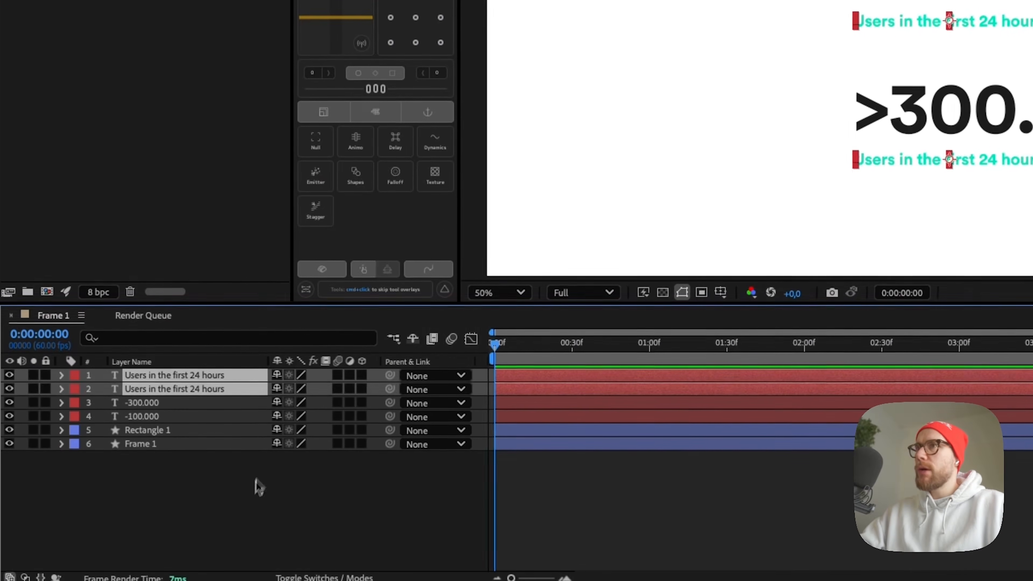
pyautogui.click(140, 533)
# - Delete the Frame 1 shape layer from the composition, keeping the Rectangle 1 layer
pyautogui.click(168, 431)
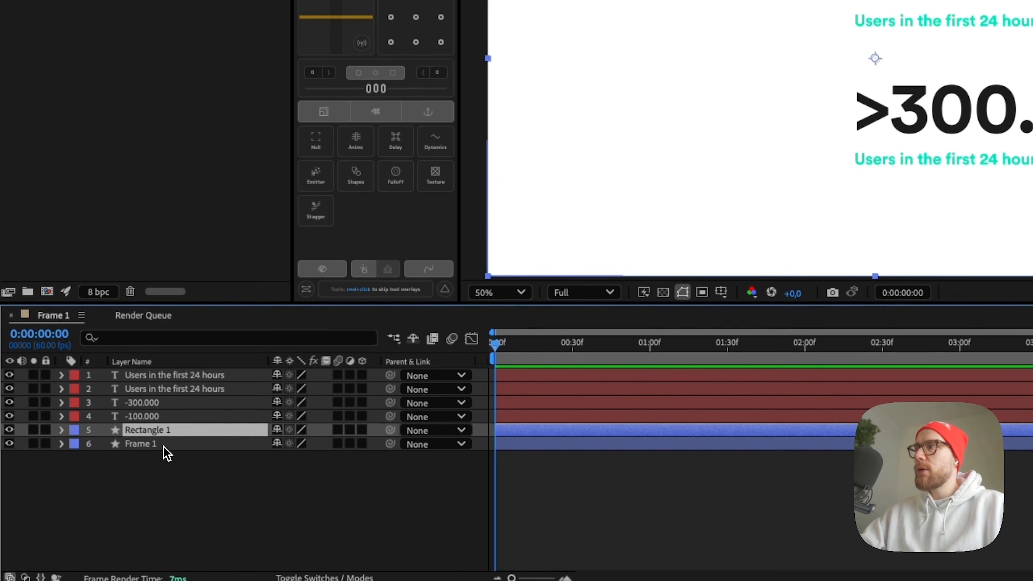
pyautogui.keyDown('shift'); pyautogui.click(165, 445); pyautogui.keyUp('shift')
pyautogui.click(179, 472)
pyautogui.click(189, 444)
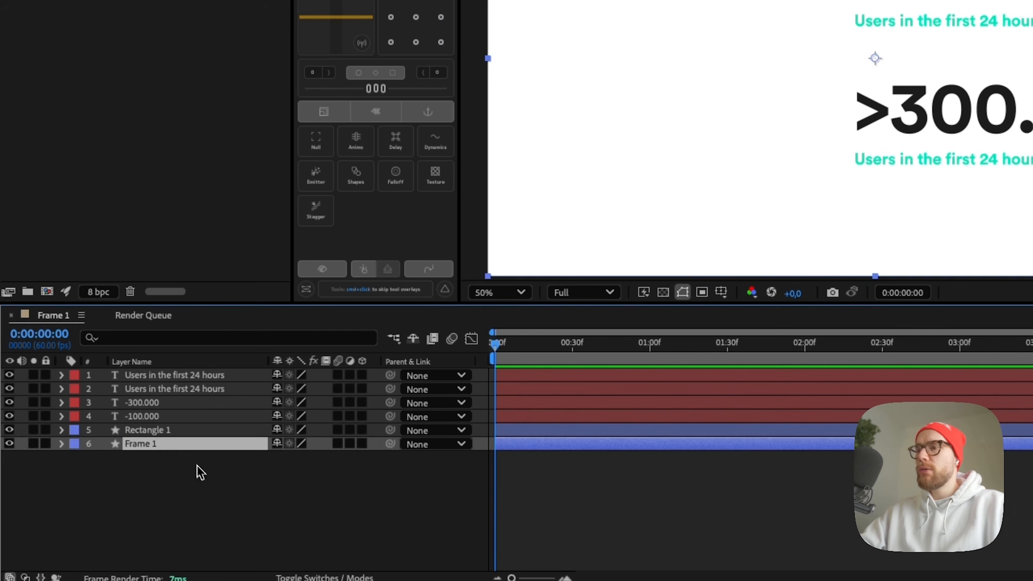
pyautogui.press('BackSpace')
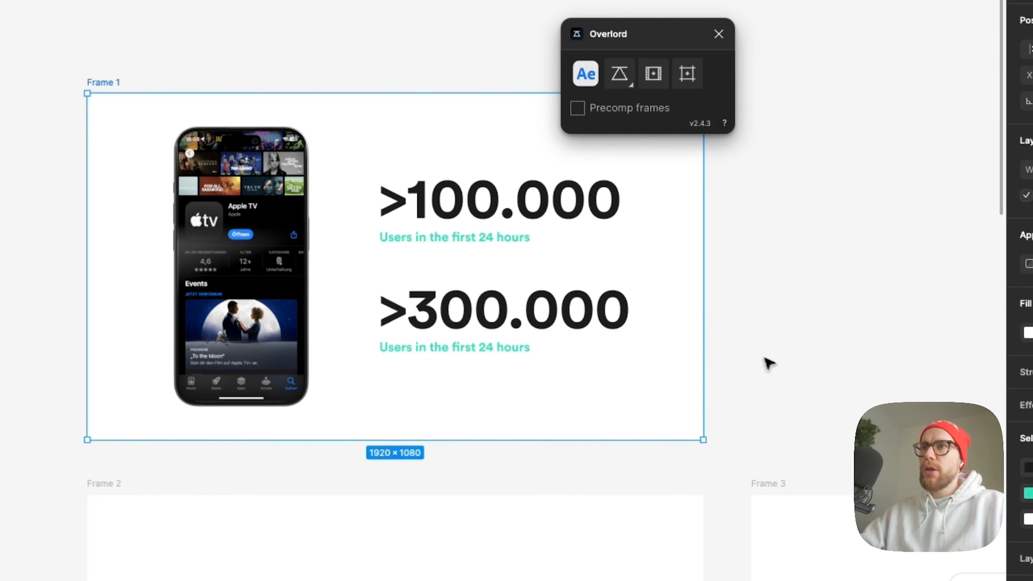
# - Look over the Figma designs beside Frame 1, from the feature cards in Frame 3 to the chat scene in Frame 4
pyautogui.press('space')
pyautogui.click(786, 378)
pyautogui.moveTo(777, 362); pyautogui.dragTo(631, 267)
pyautogui.moveTo(497, 262); pyautogui.dragTo(228, 290)
pyautogui.moveTo(712, 358); pyautogui.dragTo(392, 344)
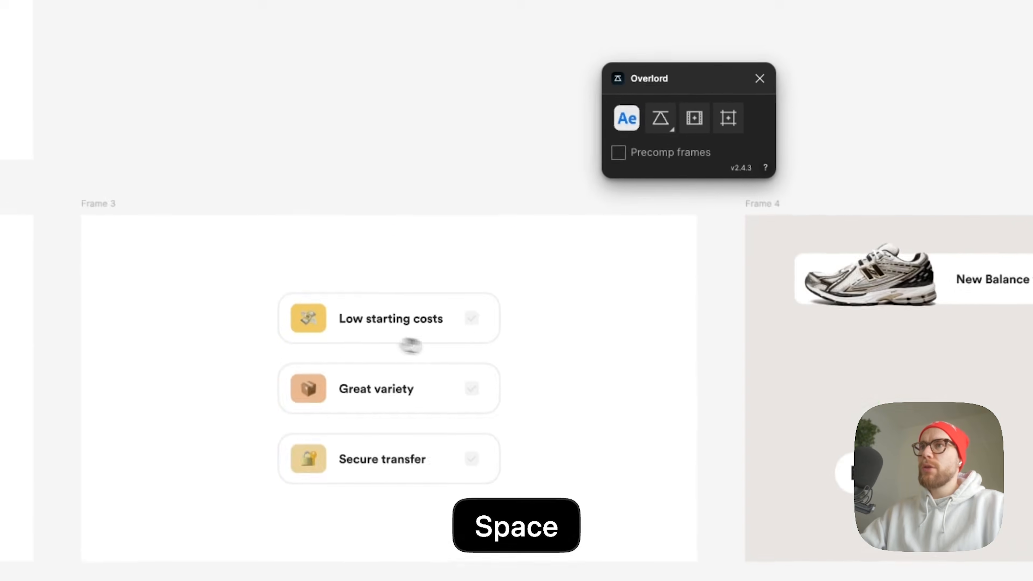
pyautogui.moveTo(712, 379); pyautogui.dragTo(399, 374)
pyautogui.moveTo(504, 365); pyautogui.dragTo(362, 413)
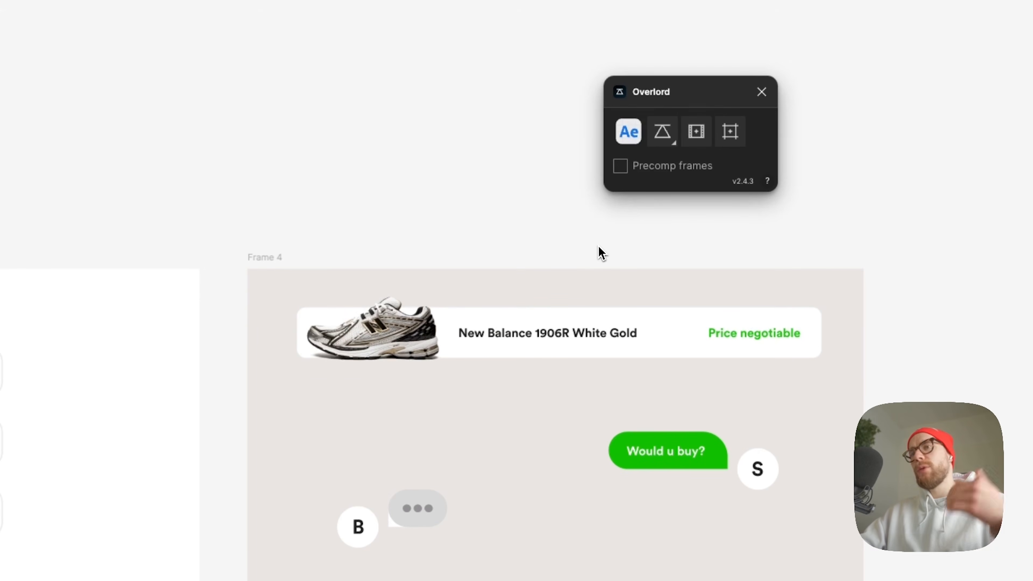
# - Go back over Frame 1 and examine the three feature cards in Frame 3 up close
pyautogui.press('space')
pyautogui.moveTo(457, 275); pyautogui.dragTo(708, 365)
pyautogui.moveTo(327, 262); pyautogui.dragTo(627, 274)
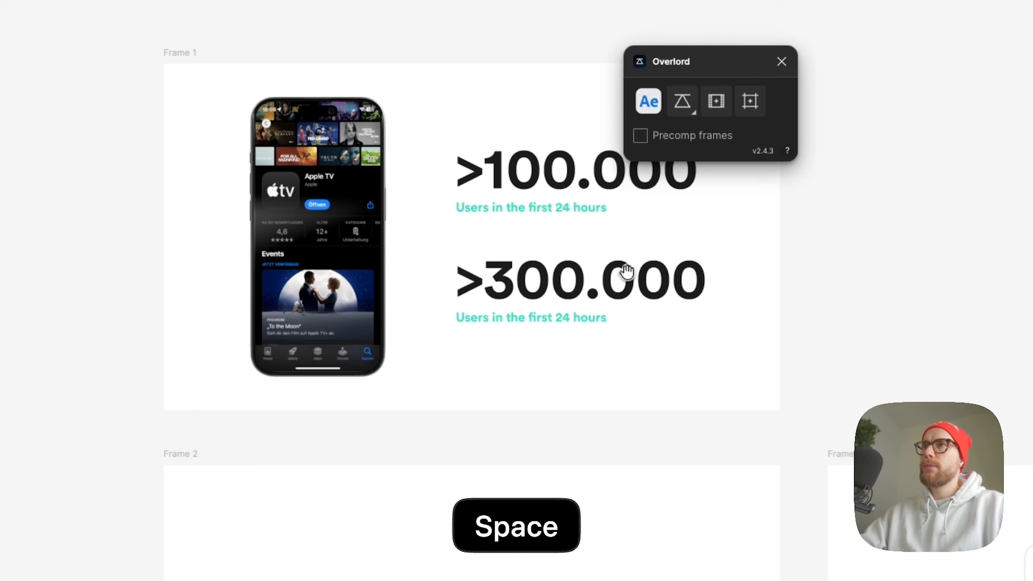
pyautogui.moveTo(718, 413); pyautogui.dragTo(660, 173)
pyautogui.scroll(5, 325, 414)
pyautogui.press('space')
pyautogui.moveTo(345, 435); pyautogui.dragTo(286, 358)
pyautogui.moveTo(610, 354); pyautogui.dragTo(373, 353)
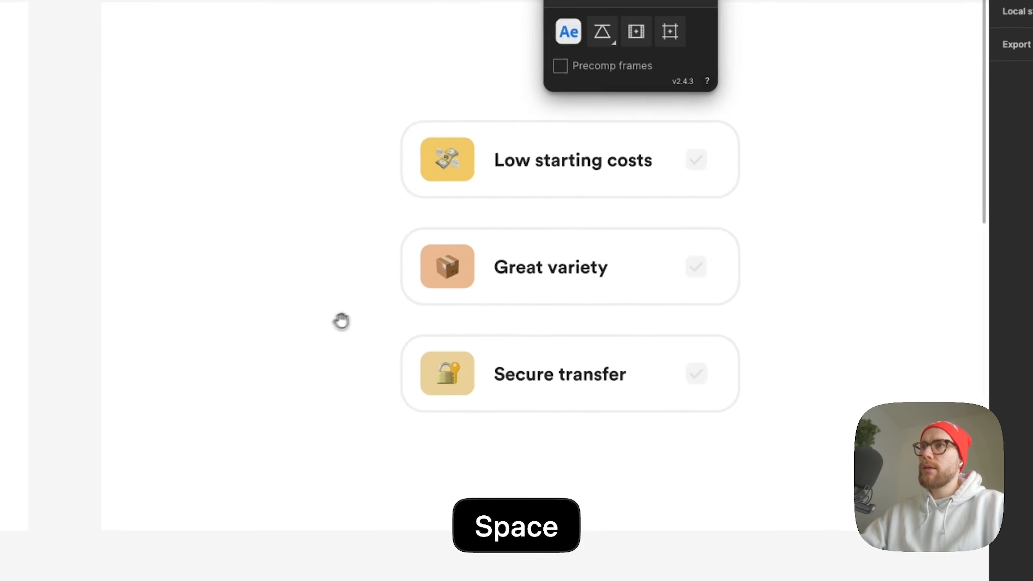
pyautogui.moveTo(643, 324); pyautogui.dragTo(343, 322)
pyautogui.scroll(-2, 375, 343)
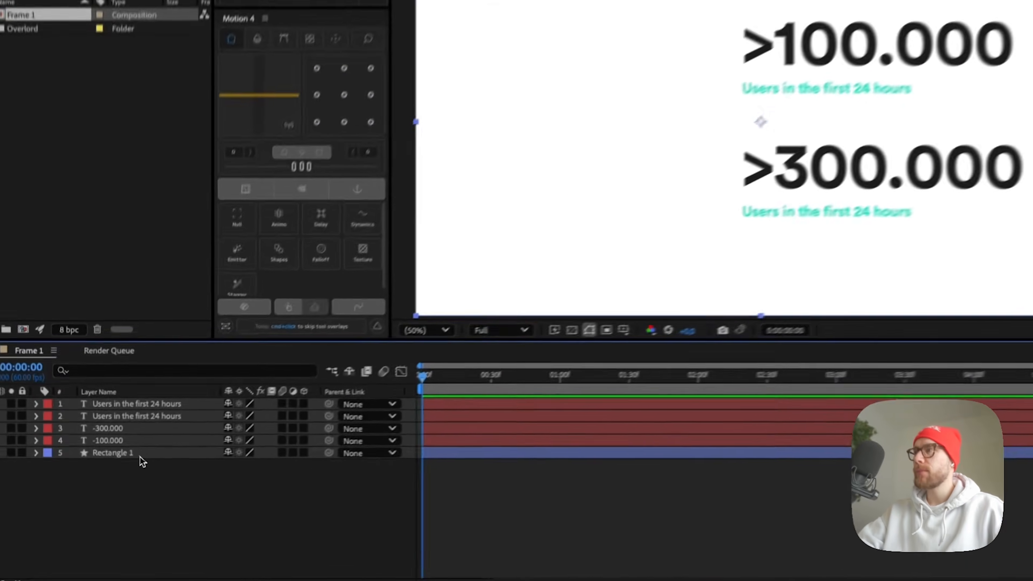
# - Create a white 1920 × 1080 px solid named Grid and place it beneath Rectangle 1 in the layer stack
pyautogui.click(108, 477)
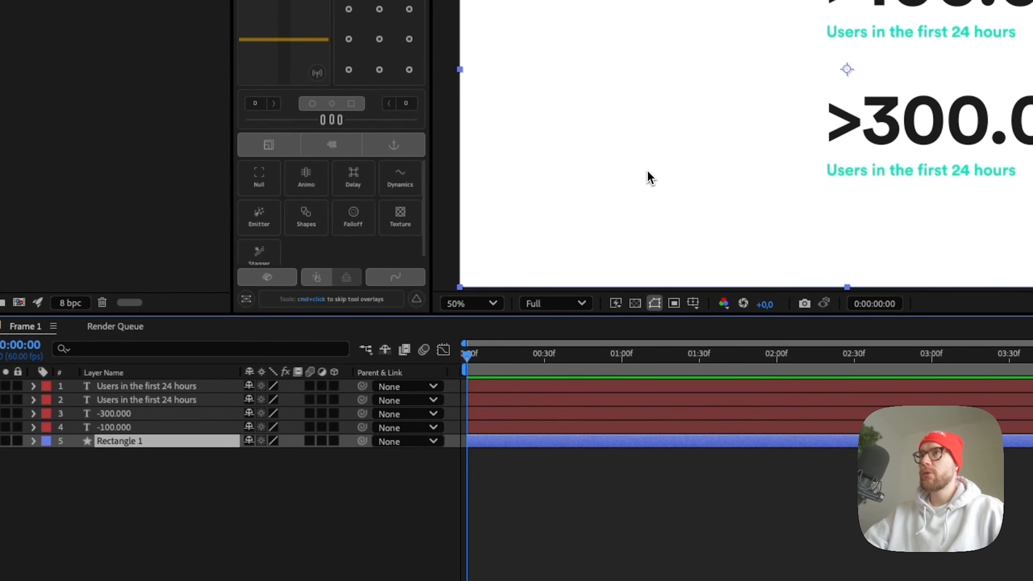
pyautogui.click(240, 509)
pyautogui.rightClick(198, 506)
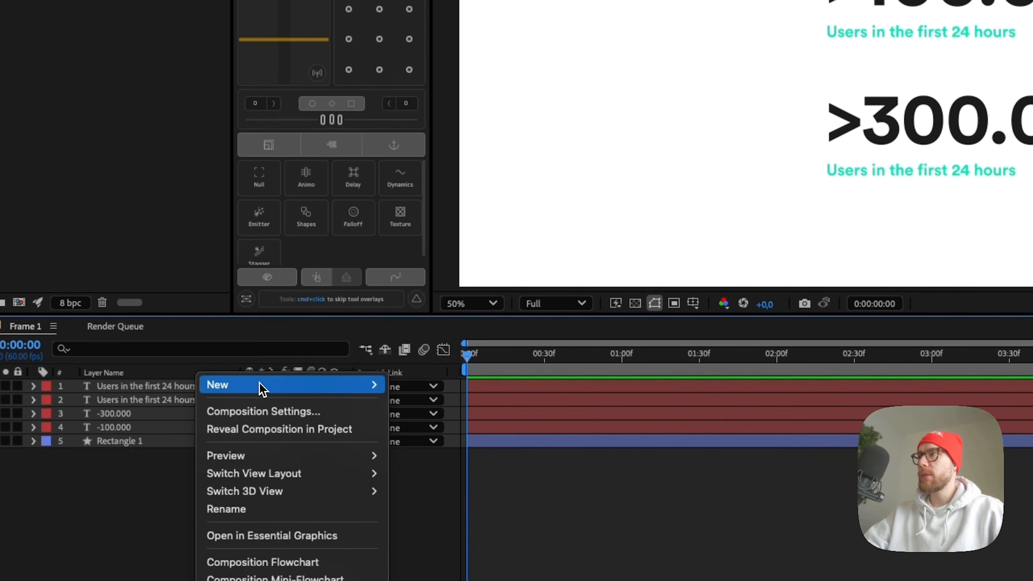
pyautogui.moveTo(264, 389)
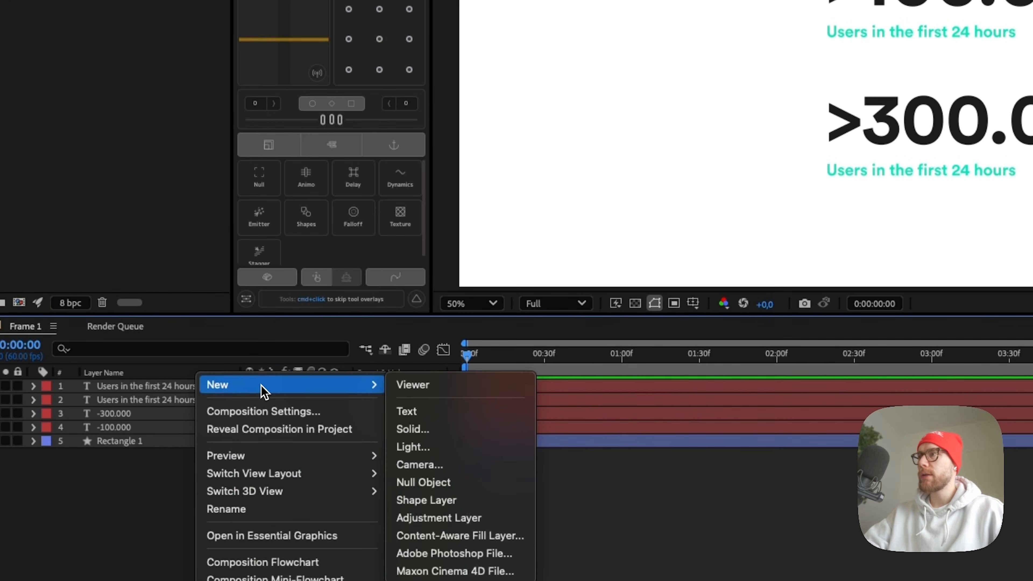
pyautogui.click(467, 430)
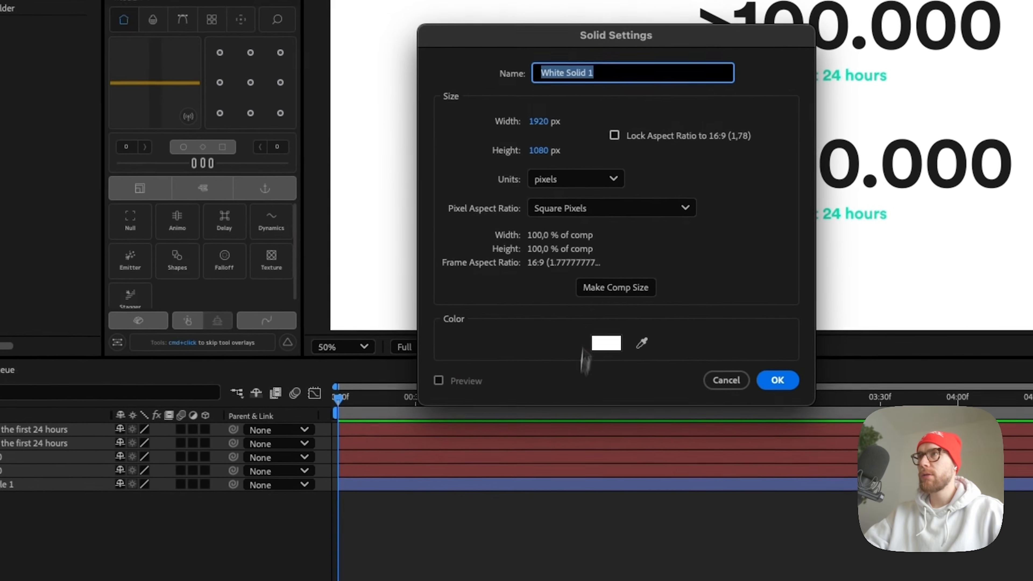
pyautogui.write('BG')
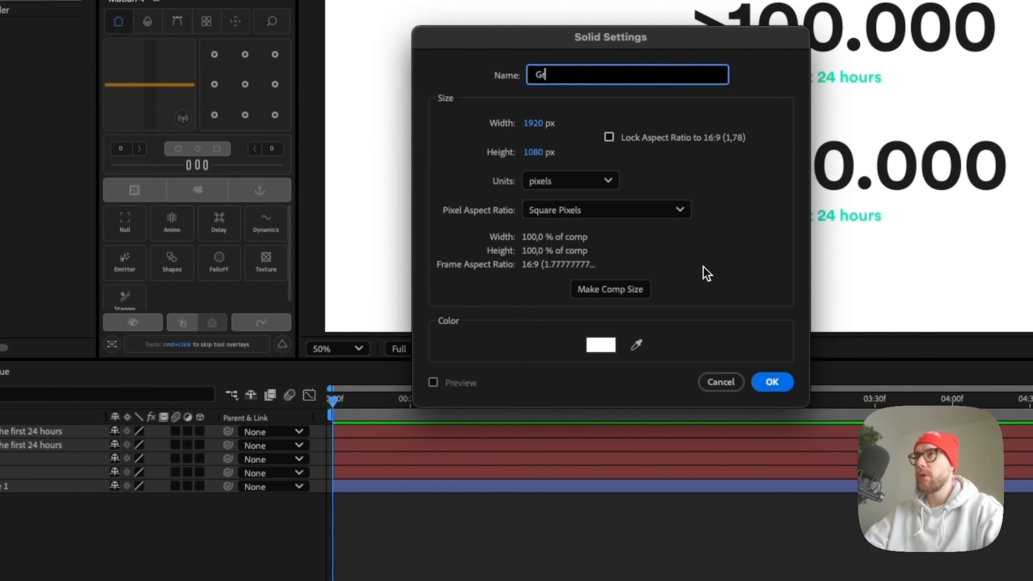
pyautogui.press('Return')
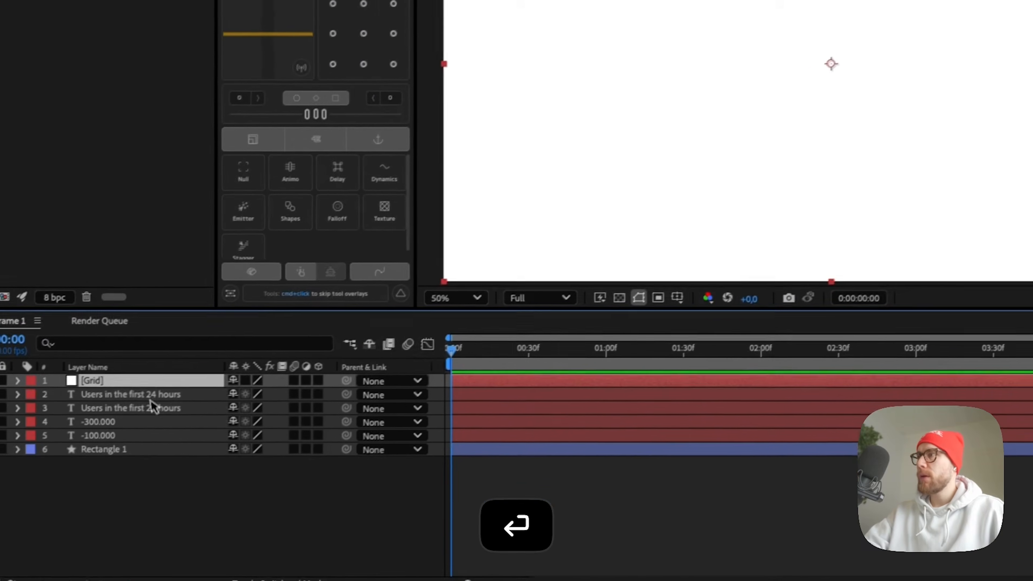
pyautogui.moveTo(31, 432); pyautogui.dragTo(24, 559)
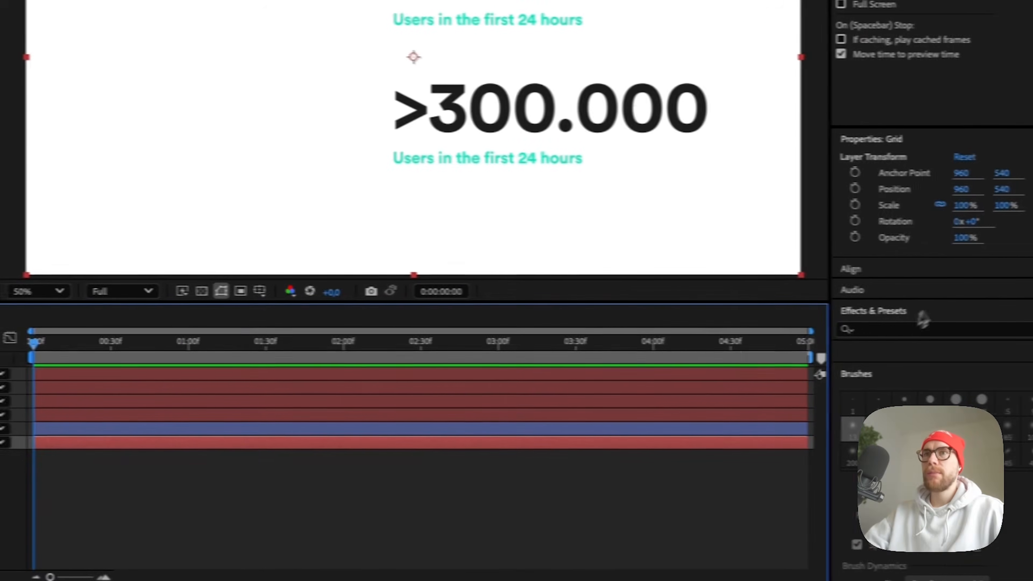
# - Find the Generate effect Grid in the effects library and apply it to the Grid solid
pyautogui.click(882, 332)
pyautogui.scroll(-10, 880, 334)
pyautogui.scroll(10, 888, 321)
pyautogui.click(869, 311)
pyautogui.click(870, 311)
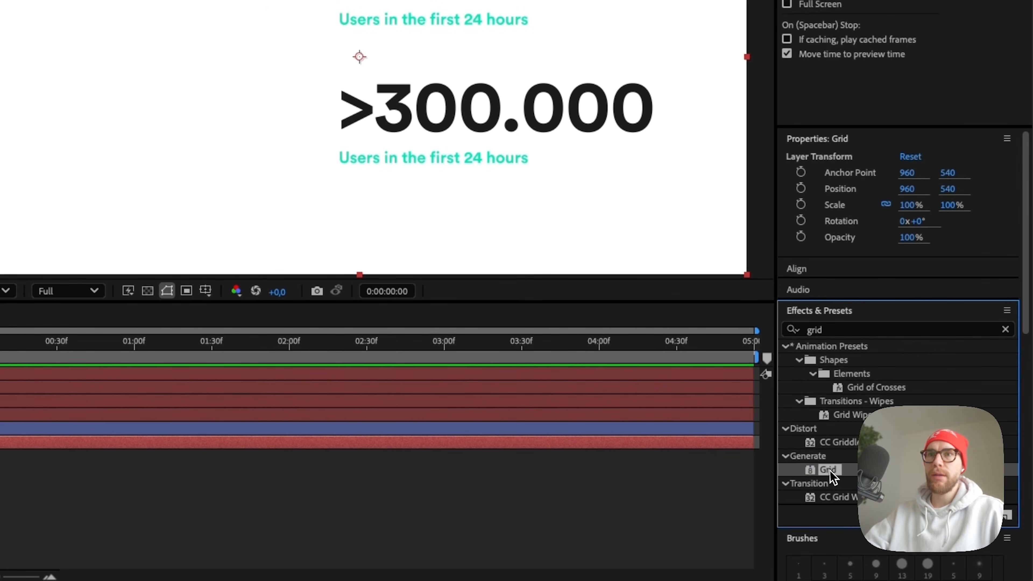
pyautogui.moveTo(826, 468); pyautogui.dragTo(143, 456)
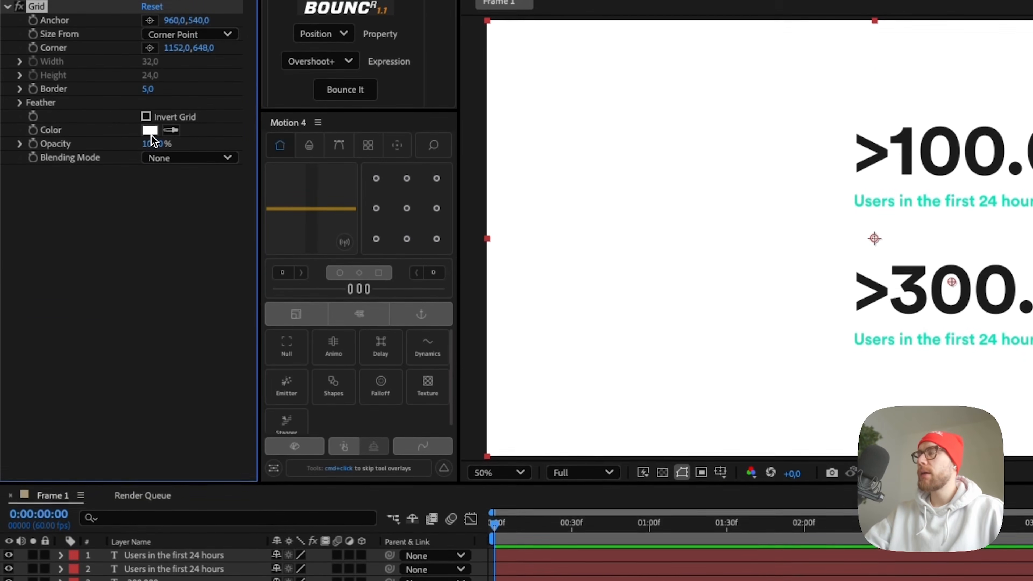
# - Set the Grid effect's color to black (000000) and hide the Rectangle 1 layer
pyautogui.click(150, 69)
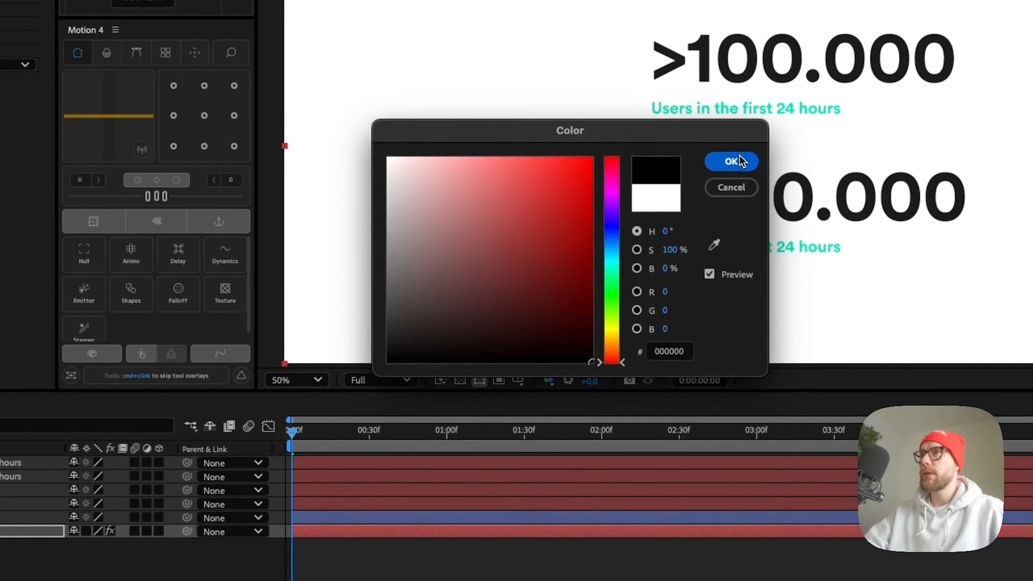
pyautogui.click(755, 172)
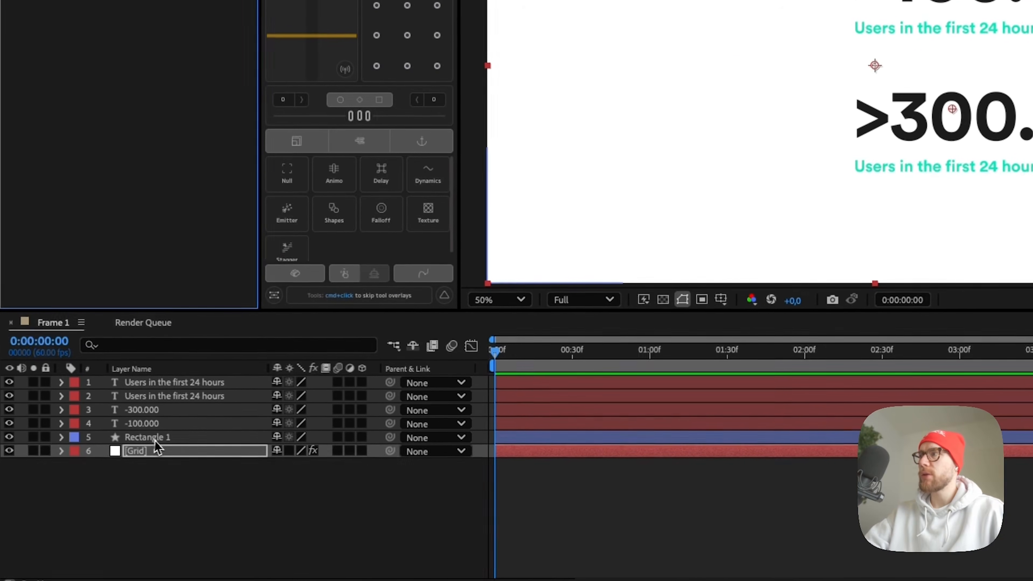
pyautogui.click(10, 437)
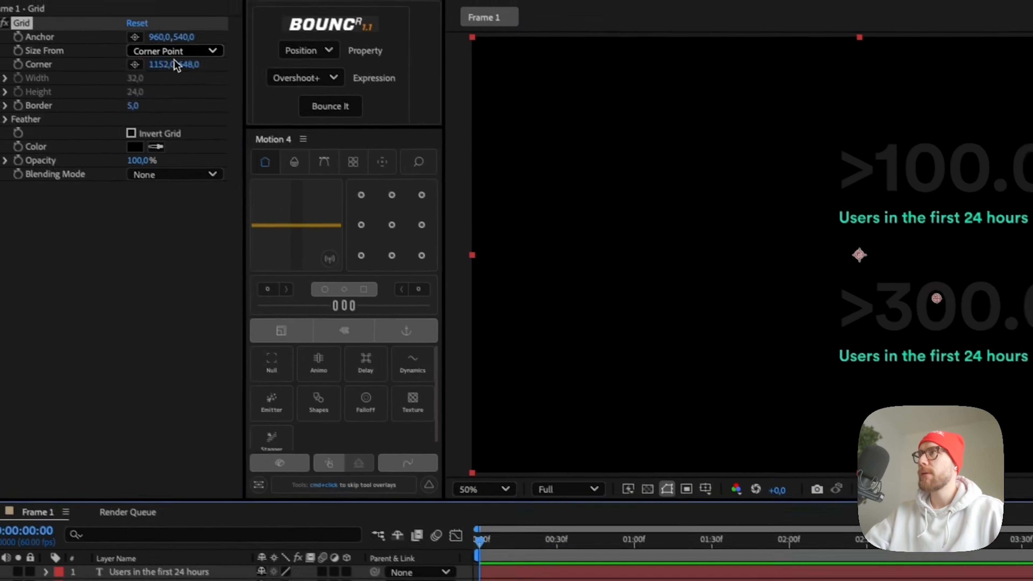
# - Size the Grid effect from the Width Slider and place a visible Rectangle 1 beneath the Grid layer
pyautogui.click(174, 50)
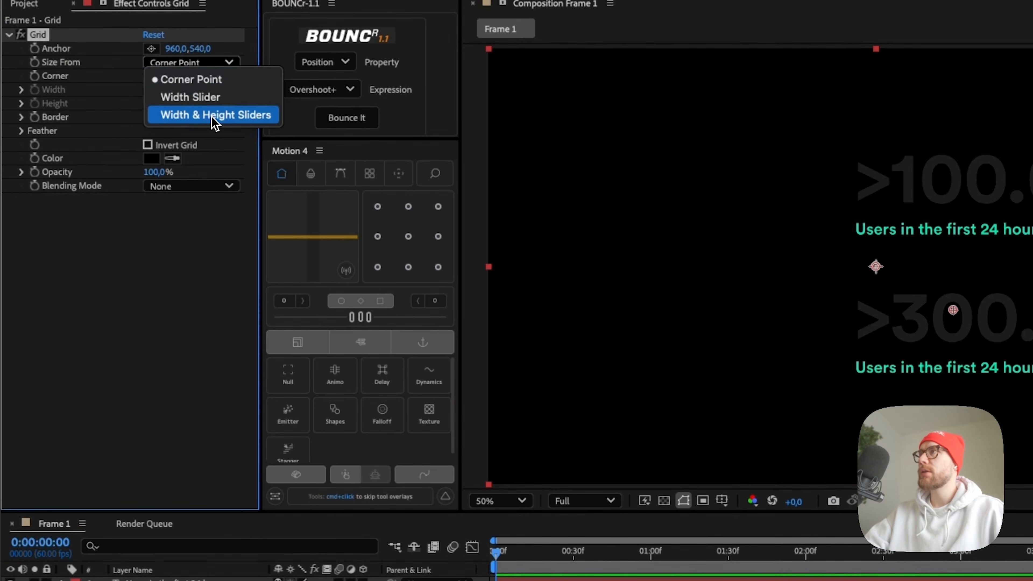
pyautogui.press('Up')
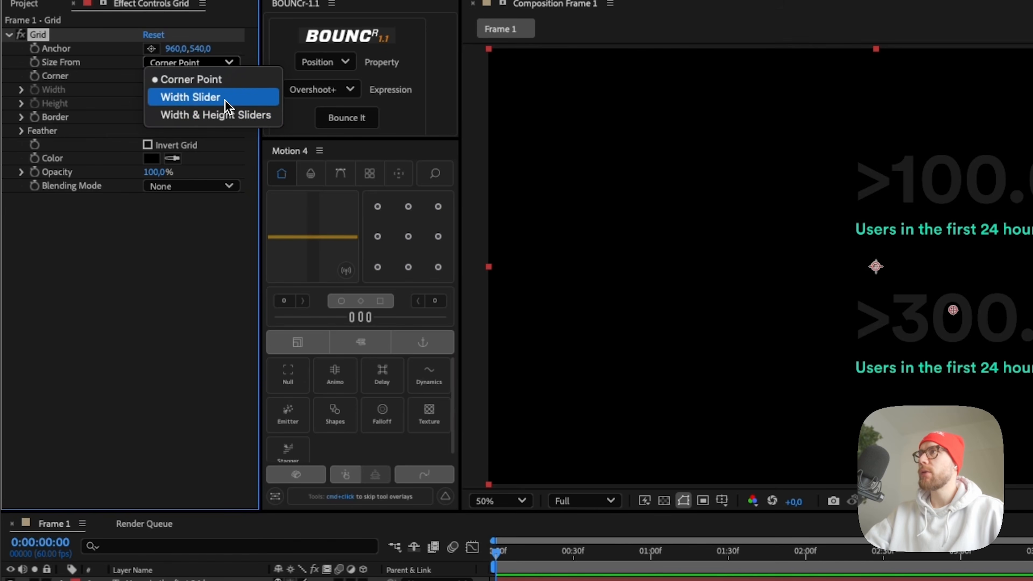
pyautogui.click(225, 102)
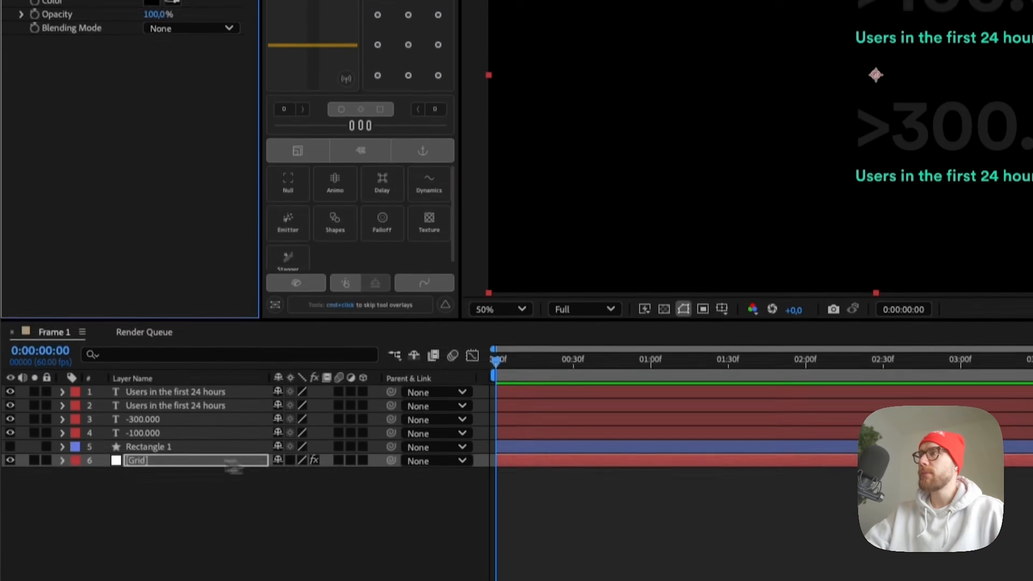
pyautogui.moveTo(144, 450); pyautogui.dragTo(145, 497)
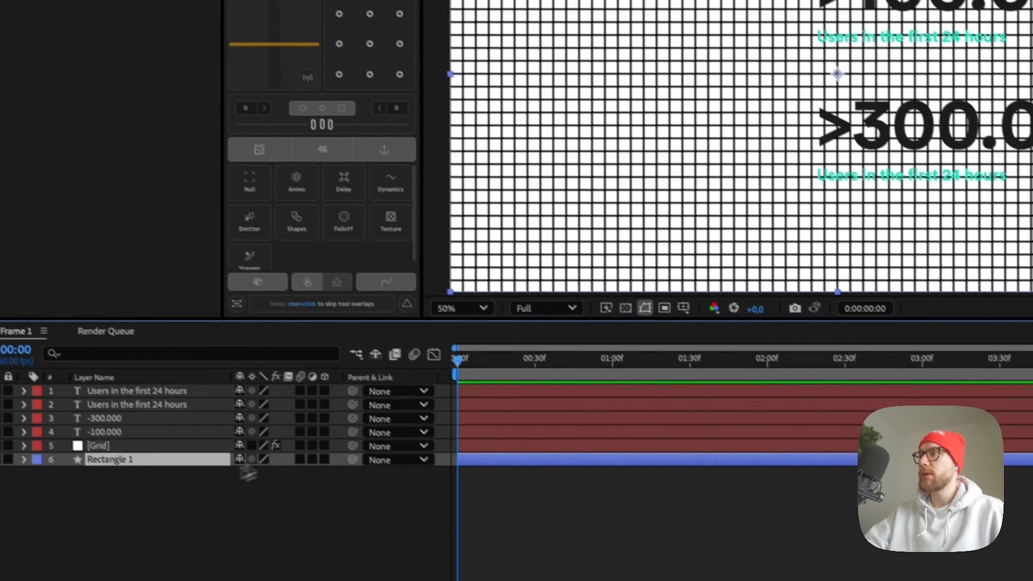
# - Enlarge the grid cells by raising the Grid effect's width to about 108.9
pyautogui.click(138, 425)
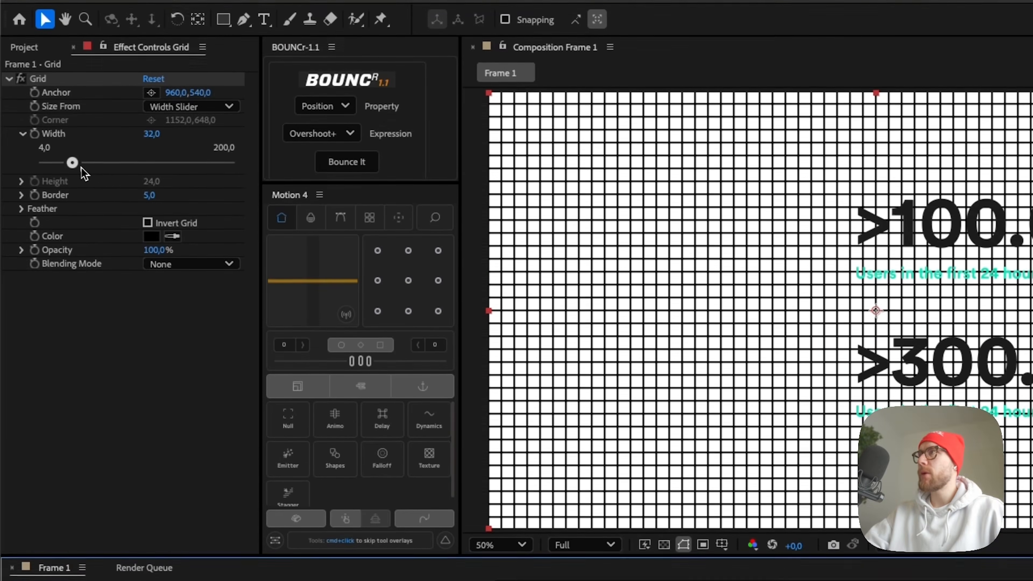
pyautogui.moveTo(73, 29); pyautogui.dragTo(121, 30)
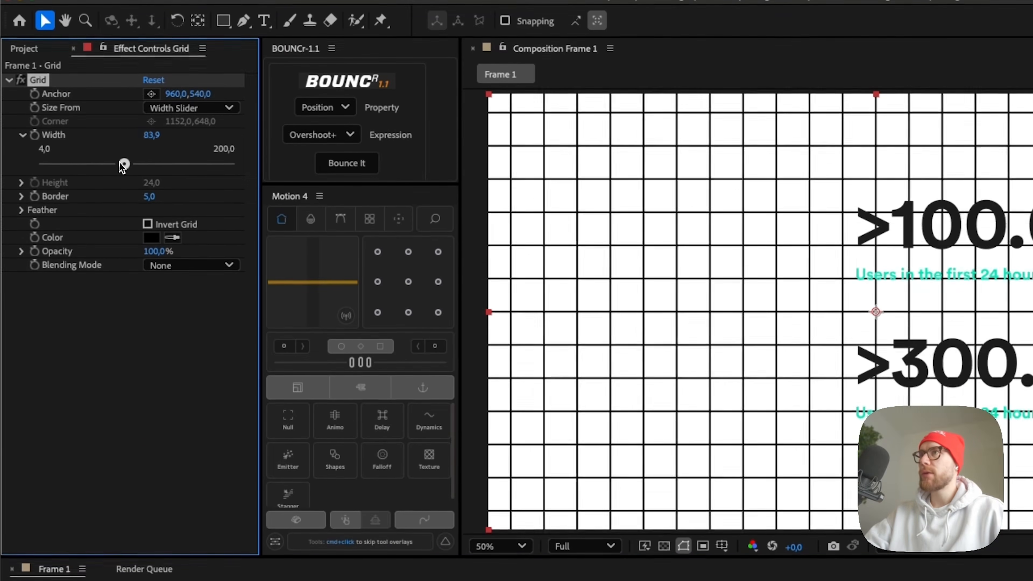
pyautogui.moveTo(166, 166); pyautogui.dragTo(146, 166)
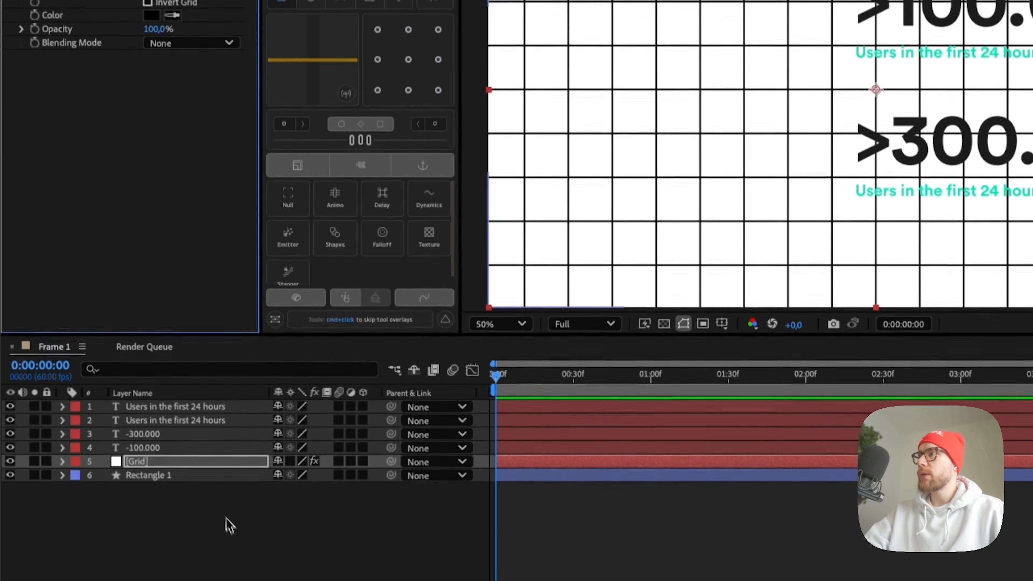
# - Lower the Grid layer's opacity to 20% and thin the grid lines to a border of 3
pyautogui.press('t')
pyautogui.moveTo(284, 464); pyautogui.dragTo(231, 462)
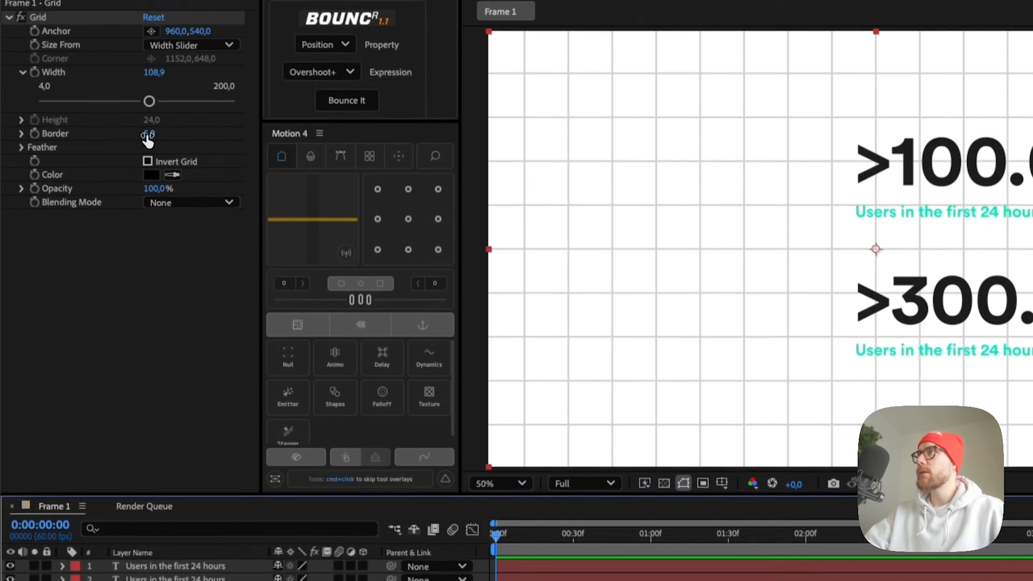
pyautogui.click(150, 135)
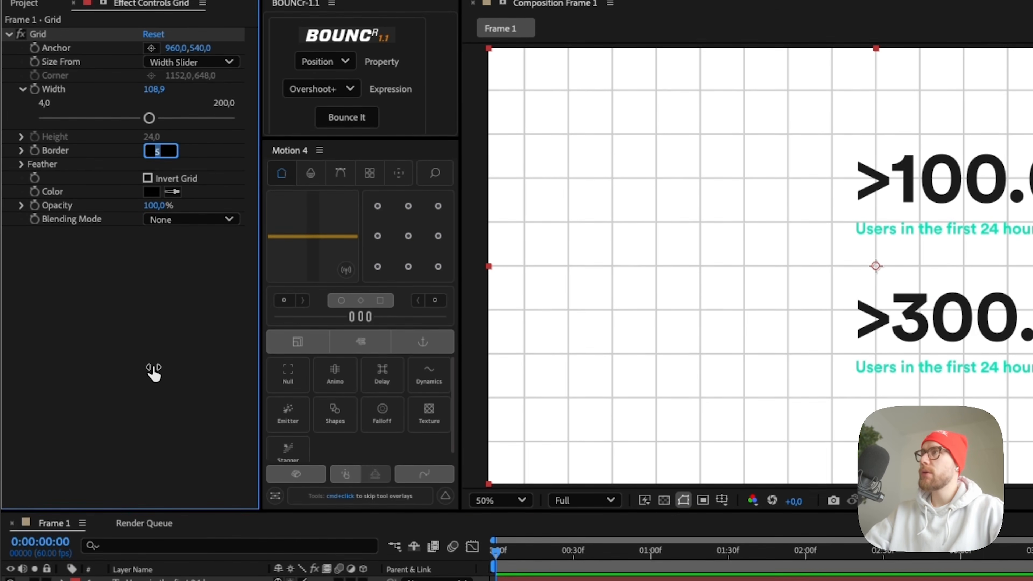
pyautogui.write('3')
pyautogui.press('Return')
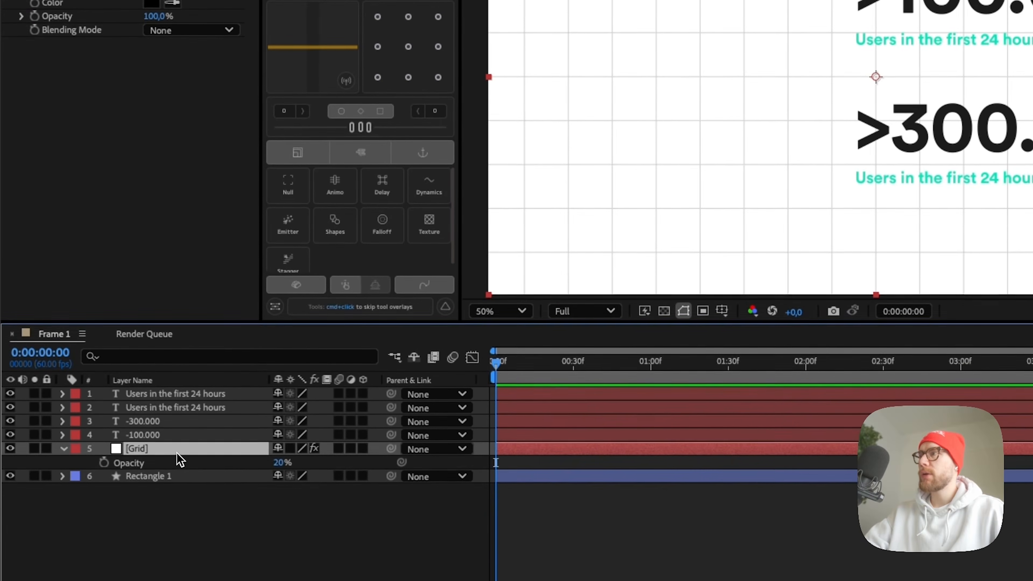
pyautogui.click(244, 542)
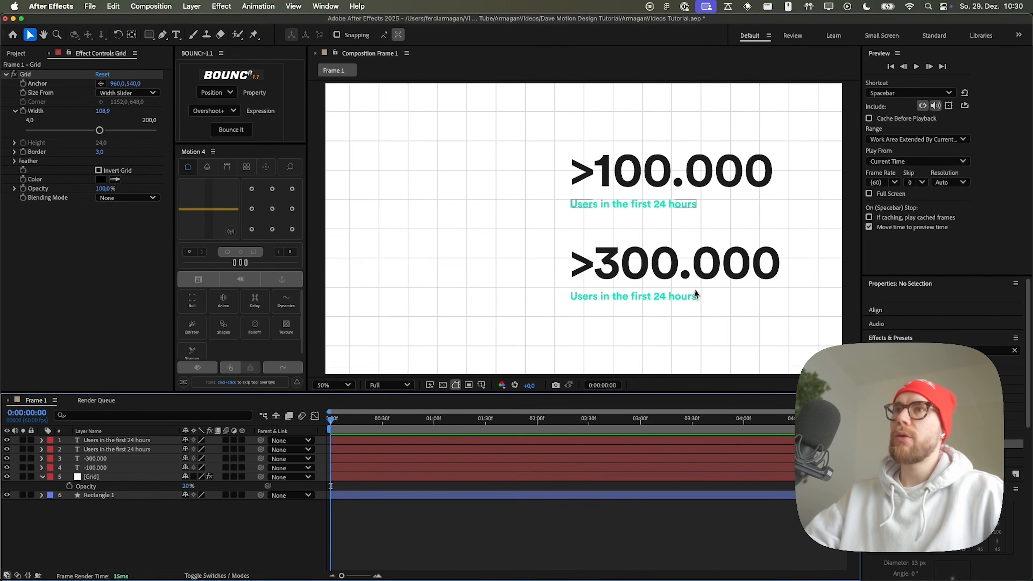
pyautogui.click(102, 477)
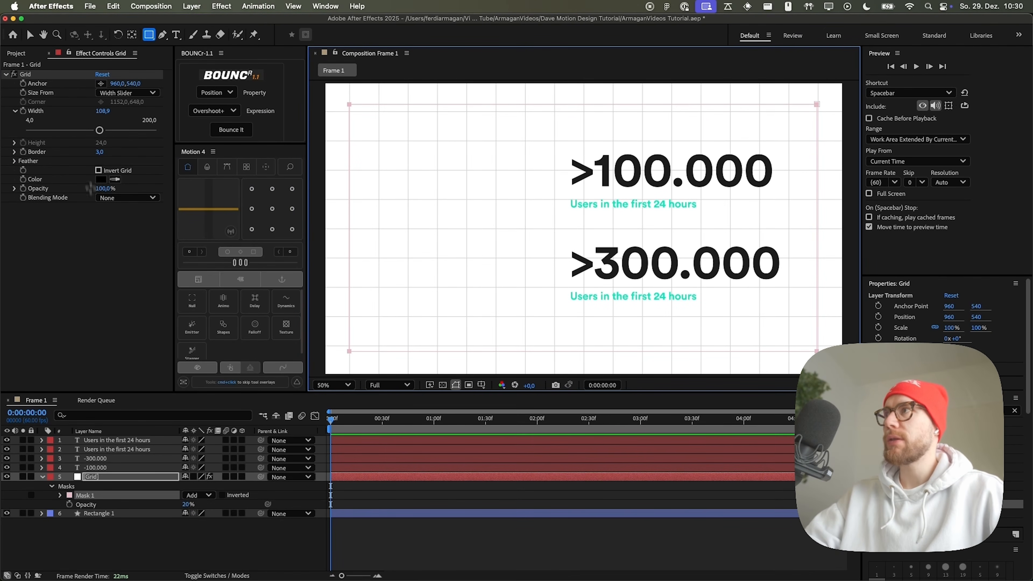
pyautogui.press('v')
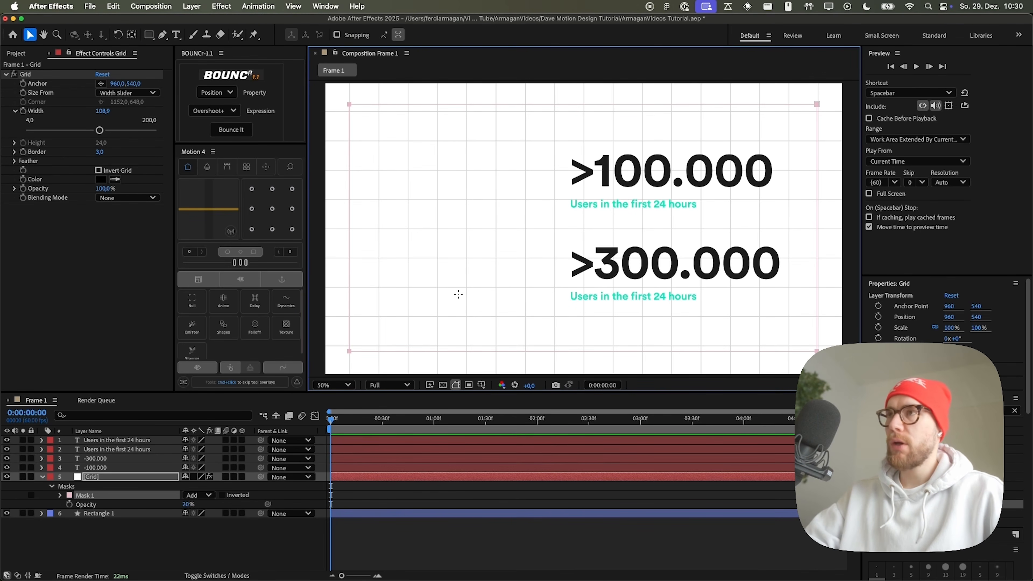
pyautogui.press('cmd+z')
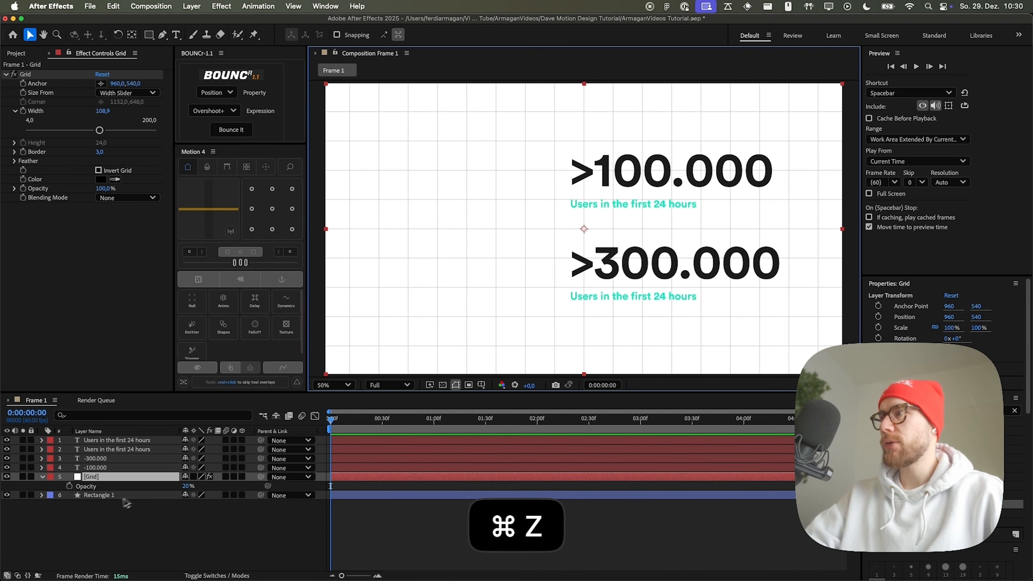
# - Pre-compose the Grid layer as "Grid Comp", moving all attributes into the new composition without opening it
pyautogui.rightClick(105, 477)
pyautogui.click(168, 502)
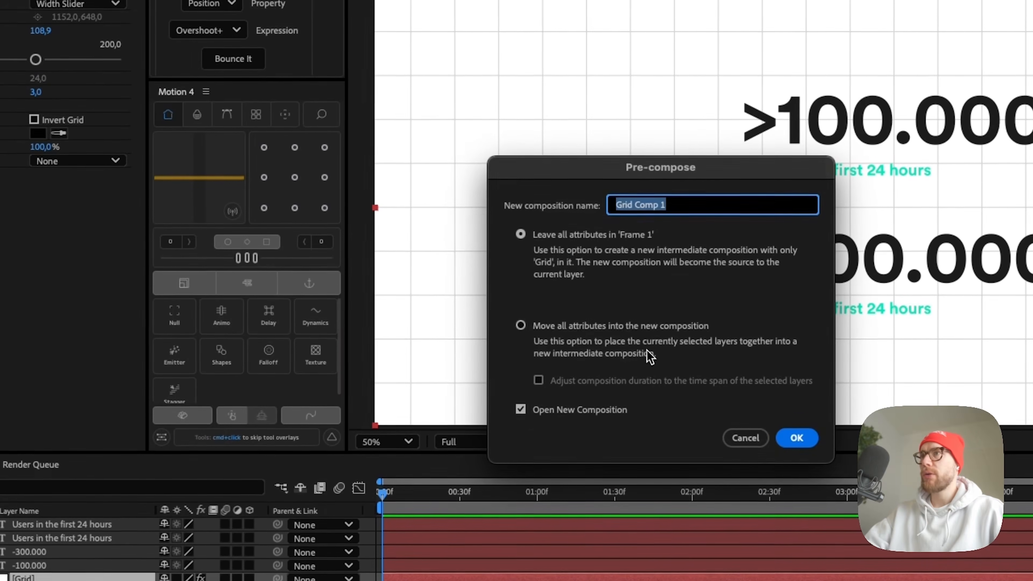
pyautogui.click(623, 329)
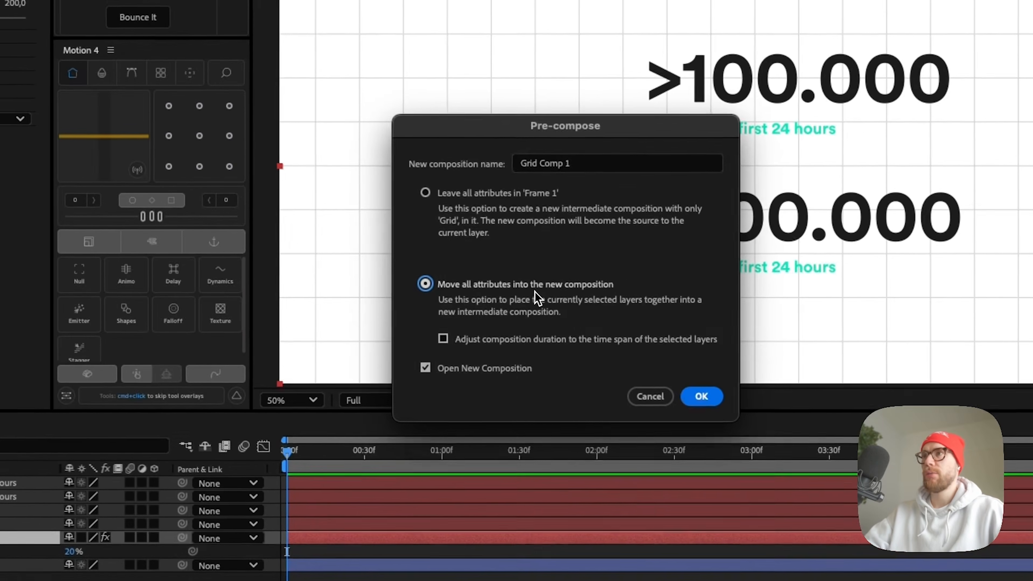
pyautogui.click(679, 207)
pyautogui.press('super+a')
pyautogui.write('Grid Comp')
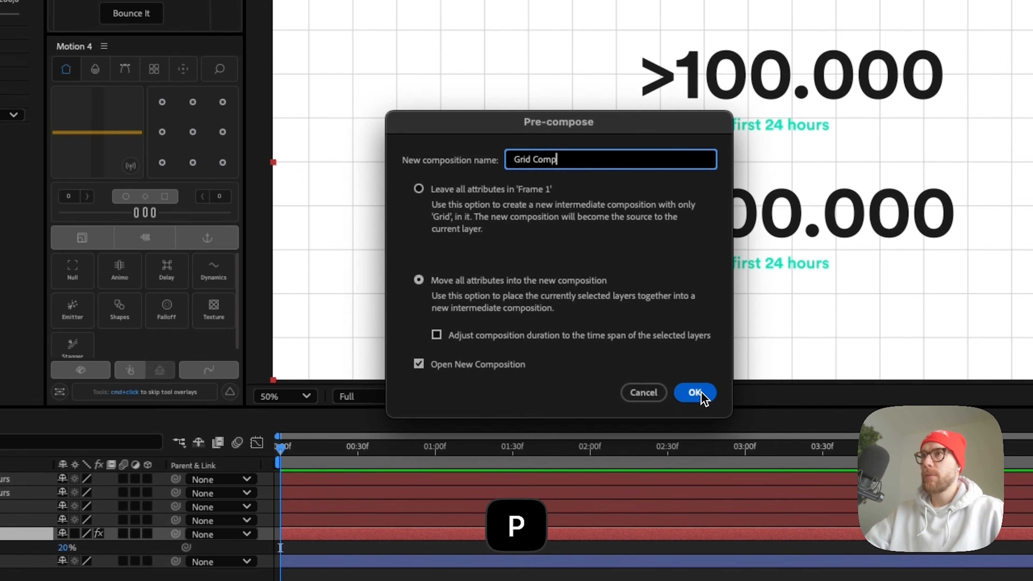
pyautogui.click(523, 366)
pyautogui.click(694, 393)
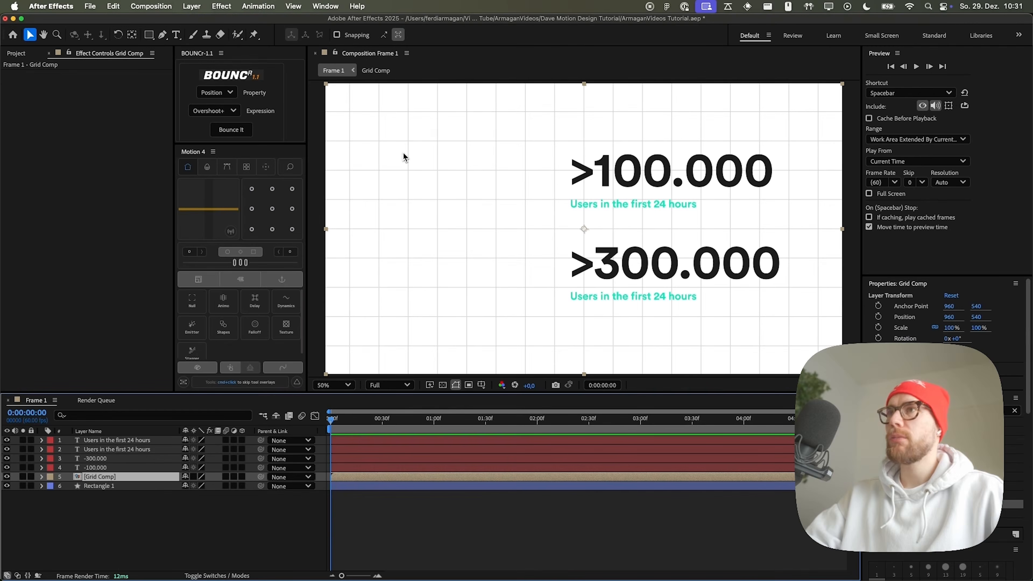
# - Draw a rectangular mask on the Grid Comp layer, slightly inset from the composition's edges
pyautogui.press('q')
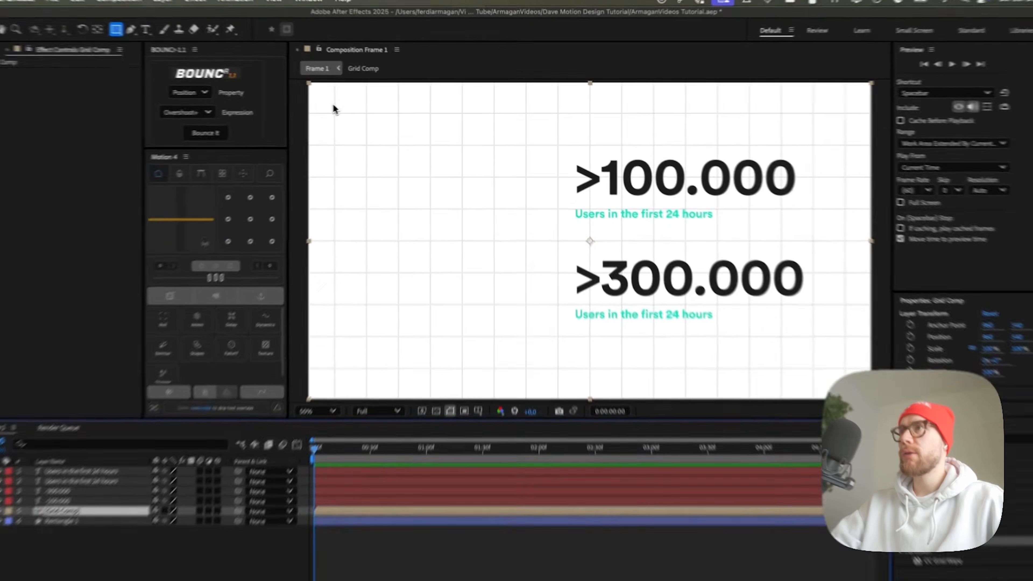
pyautogui.moveTo(348, 101); pyautogui.dragTo(833, 328)
pyautogui.press('v')
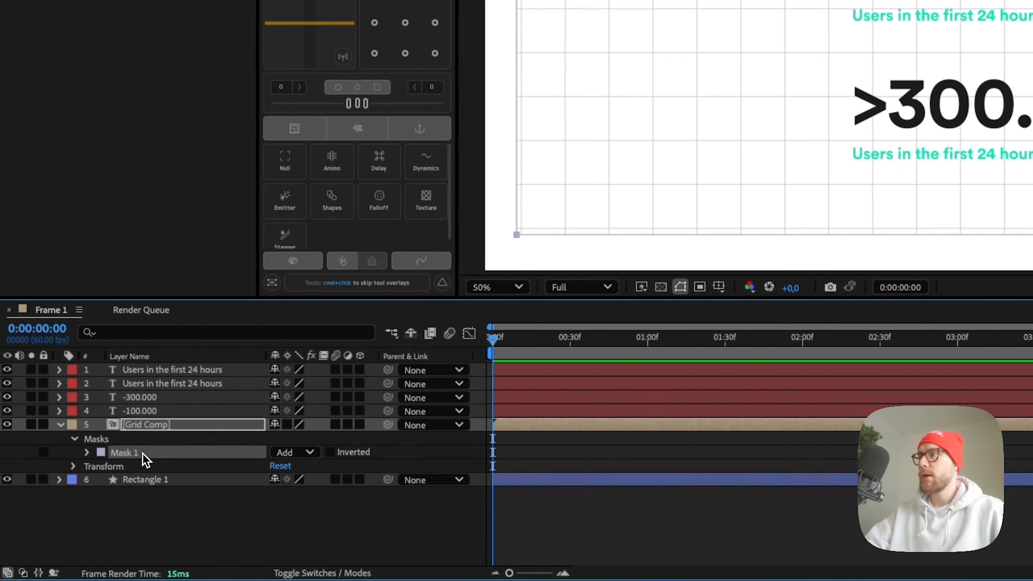
# - Feather the Grid Comp mask by 617 pixels and hide the layer controls in the composition view
pyautogui.press('f')
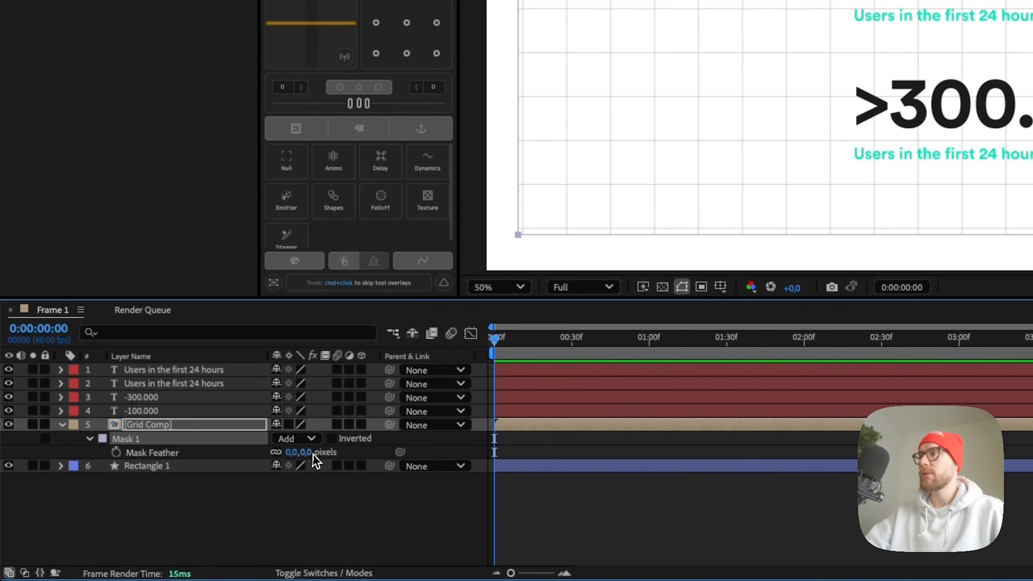
pyautogui.moveTo(400, 452); pyautogui.dragTo(667, 437)
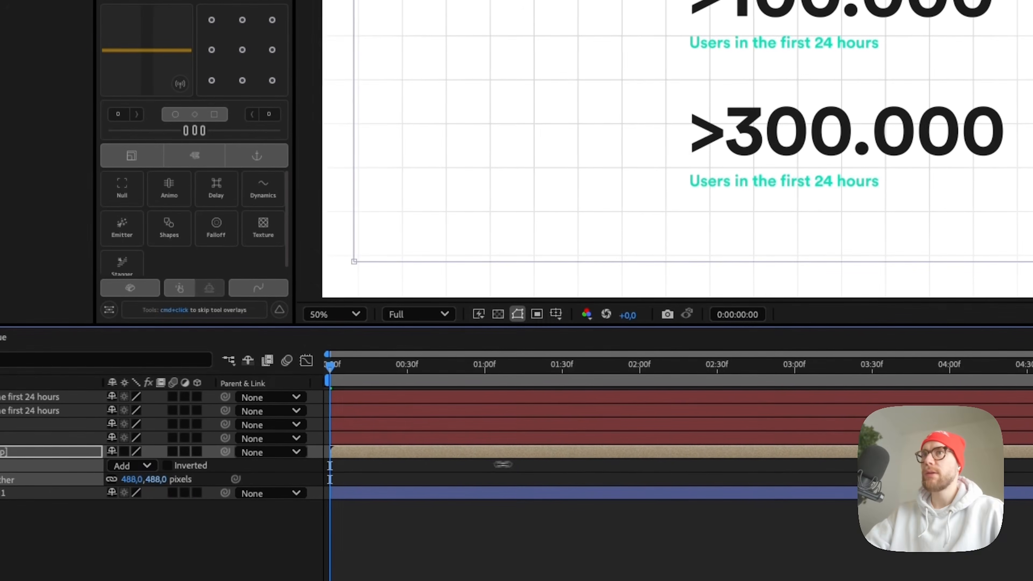
pyautogui.moveTo(503, 464); pyautogui.dragTo(541, 464)
pyautogui.press('super+shift+h')
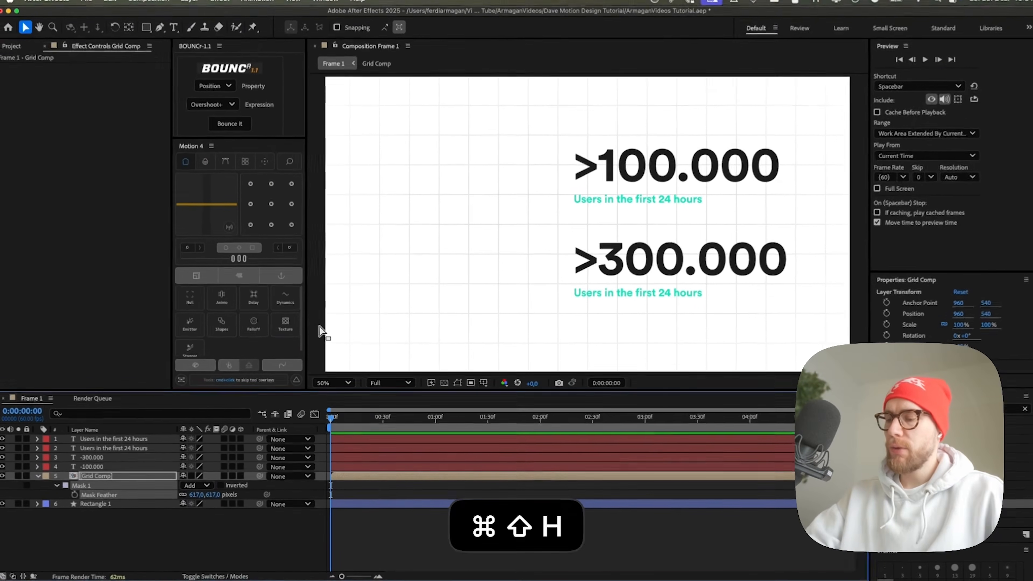
# - Check the feathered grid with the layer controls shown and hidden, then scrub the timeline briefly and return to the first frame
pyautogui.press('super+shift+h')
pyautogui.press('super+shift+h')
pyautogui.press('super+shift+h')
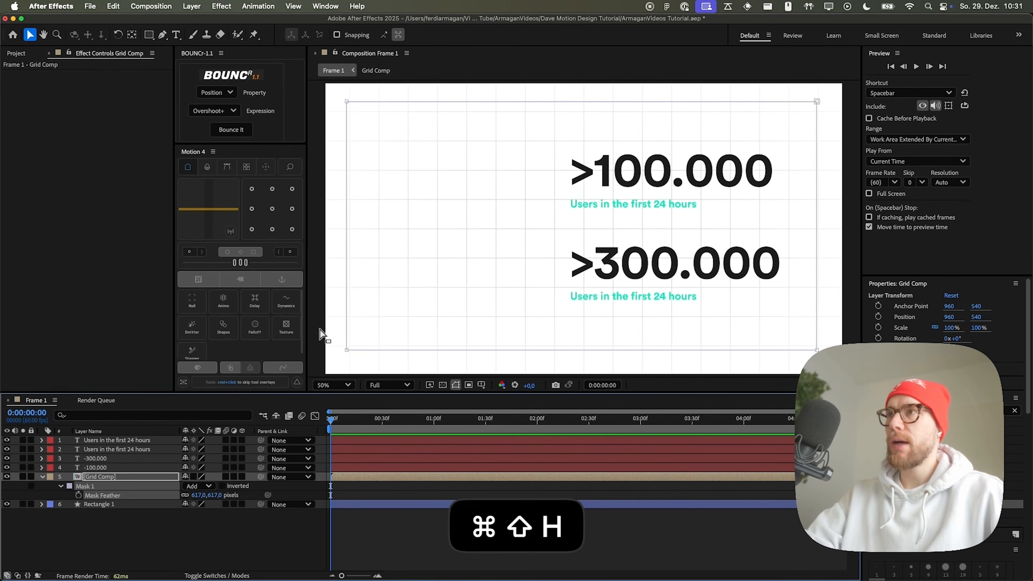
pyautogui.press('super+shift+h')
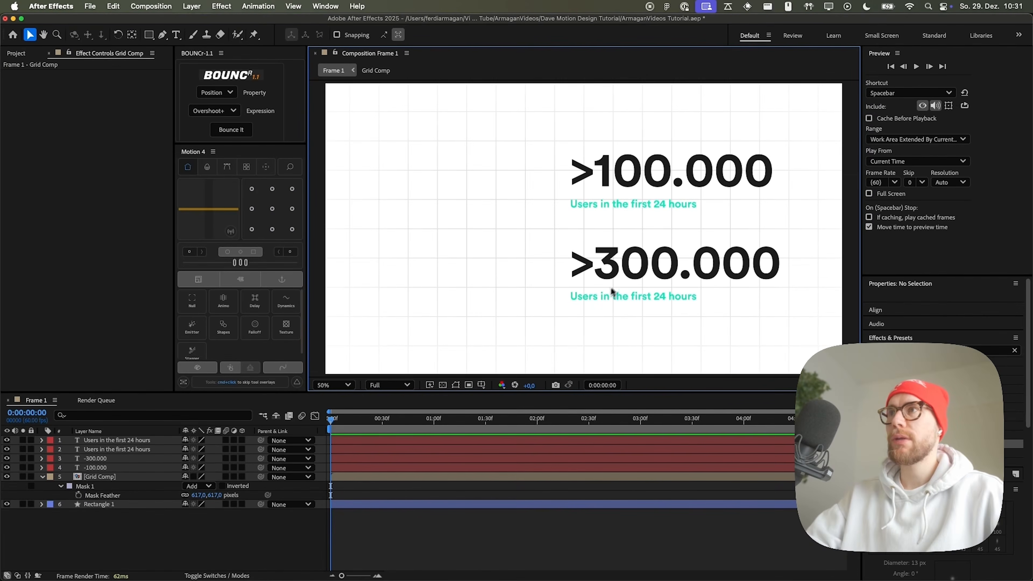
pyautogui.moveTo(366, 422); pyautogui.dragTo(418, 419)
pyautogui.press('Home')
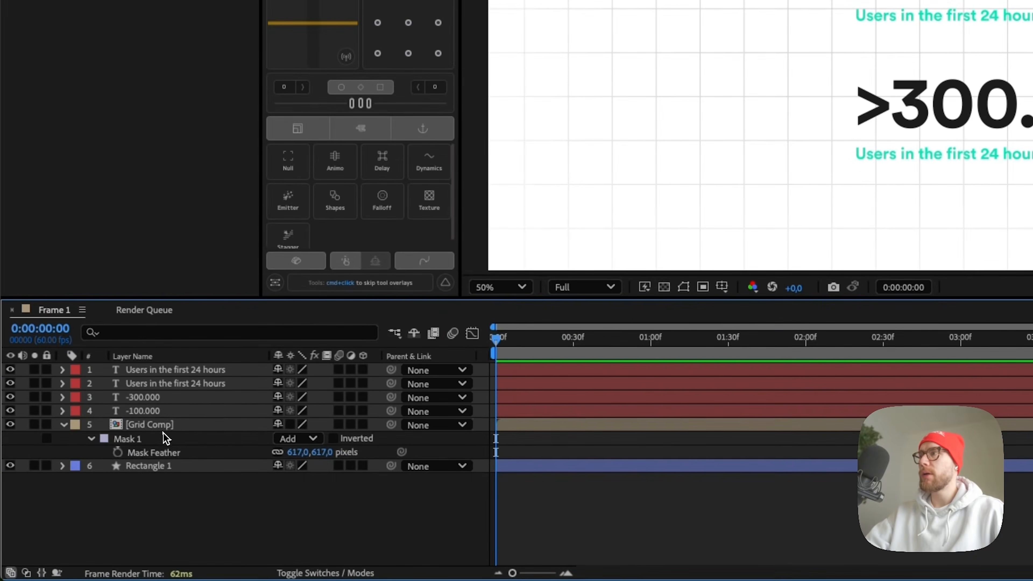
# - Check the Grid layer's opacity inside Grid Comp, then set the Grid Comp layer to 10% opacity and its mask feather to 348 pixels in Frame 1
pyautogui.click(165, 426)
pyautogui.press('t')
pyautogui.doubleClick(200, 430)
pyautogui.click(157, 371)
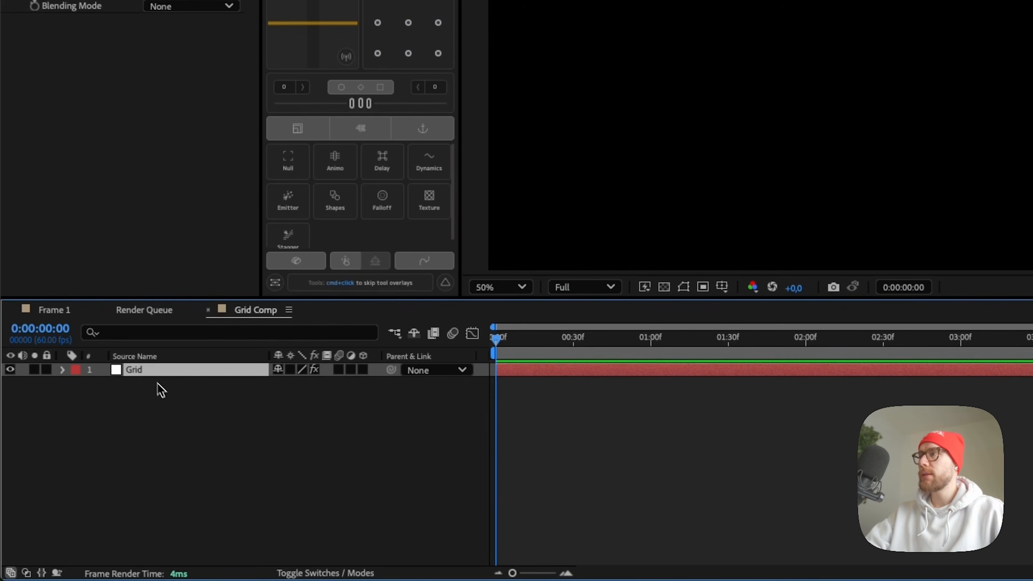
pyautogui.press('t')
pyautogui.click(263, 383)
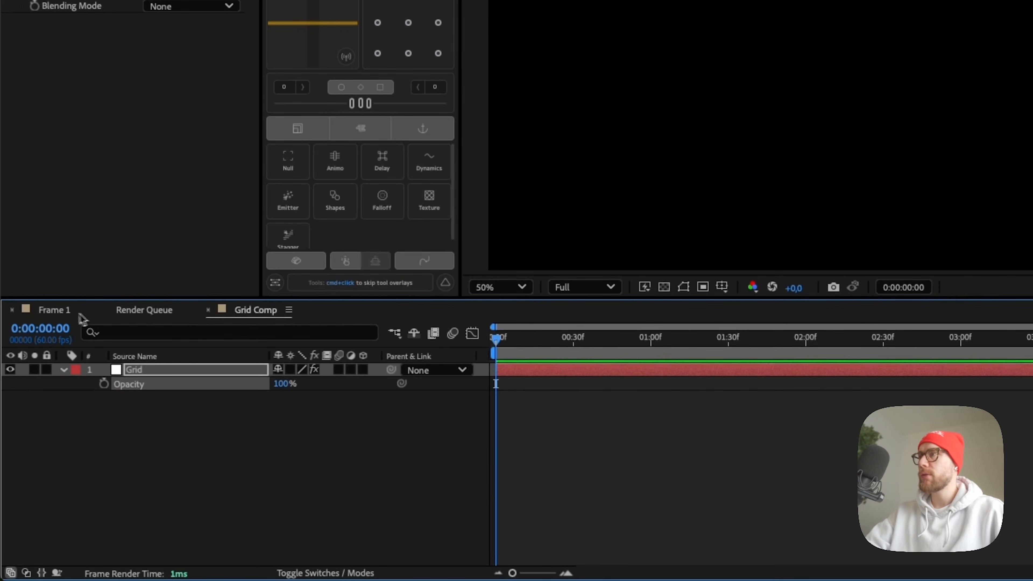
pyautogui.click(54, 312)
pyautogui.moveTo(265, 444); pyautogui.dragTo(212, 435)
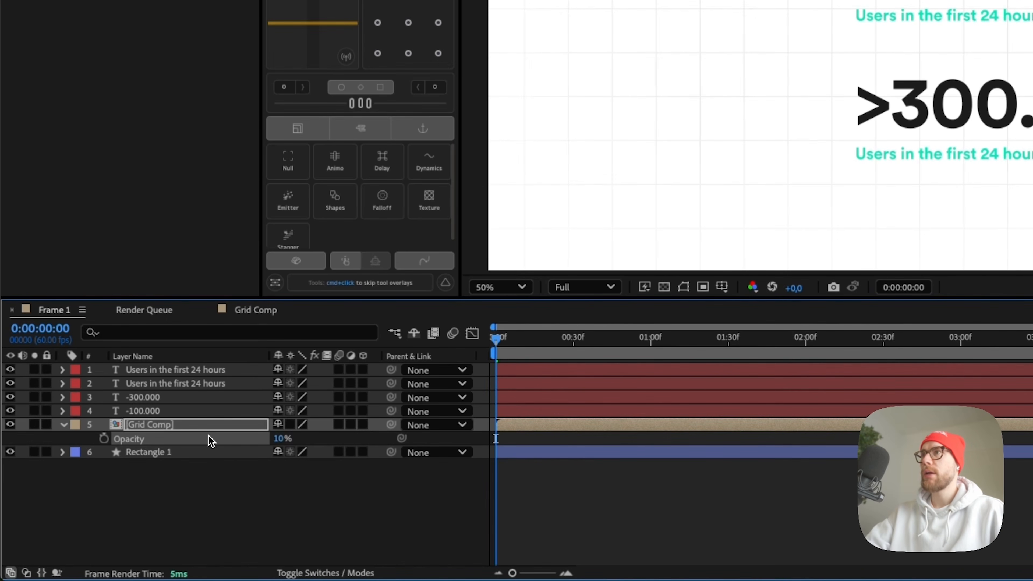
pyautogui.press('f')
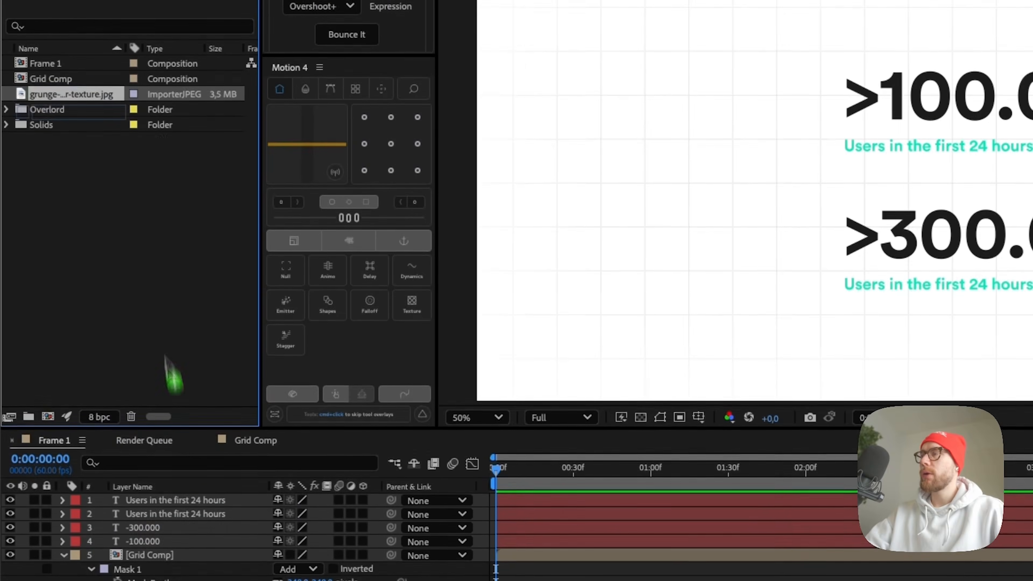
# - Add grunge-paper-texture.jpg to Frame 1 directly above Grid Comp and set its blending mode to Overlay
pyautogui.moveTo(174, 378); pyautogui.dragTo(200, 556)
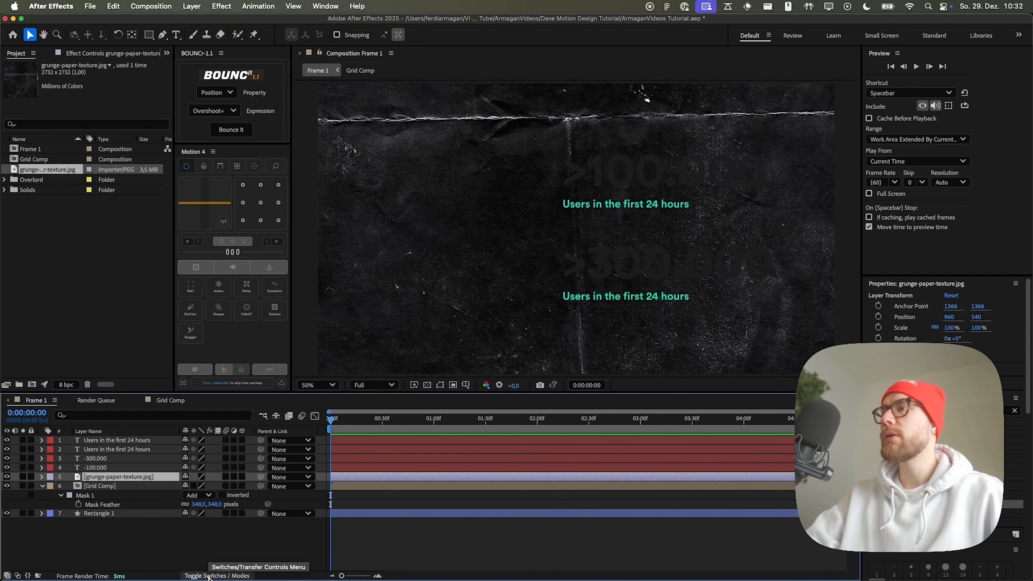
pyautogui.click(209, 575)
pyautogui.click(208, 576)
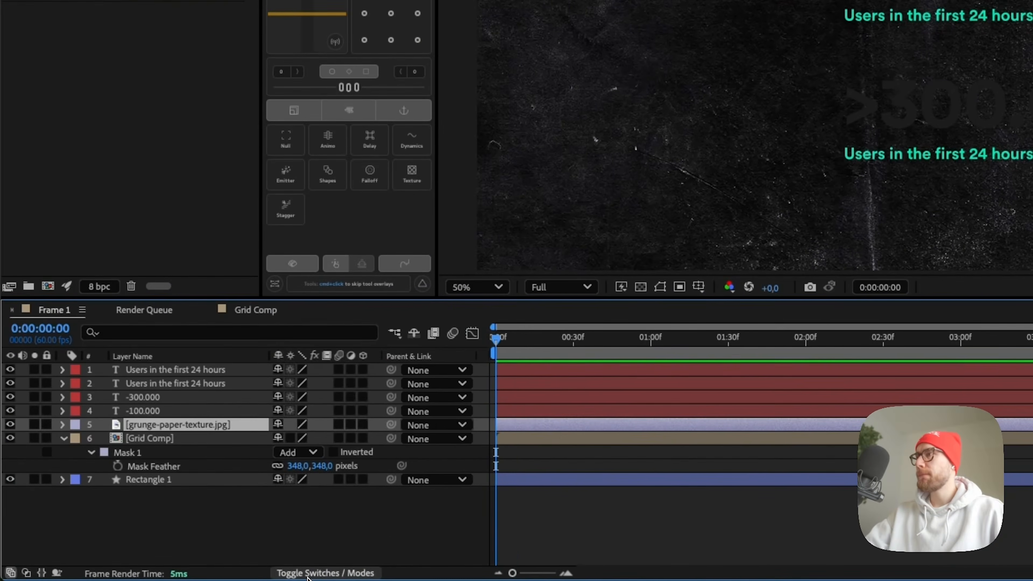
pyautogui.click(308, 575)
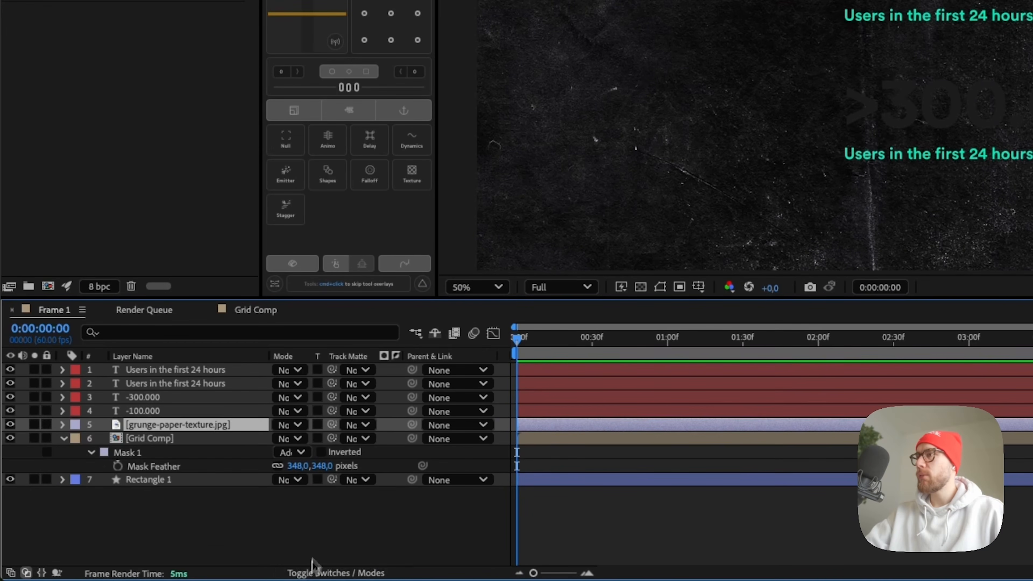
pyautogui.click(288, 424)
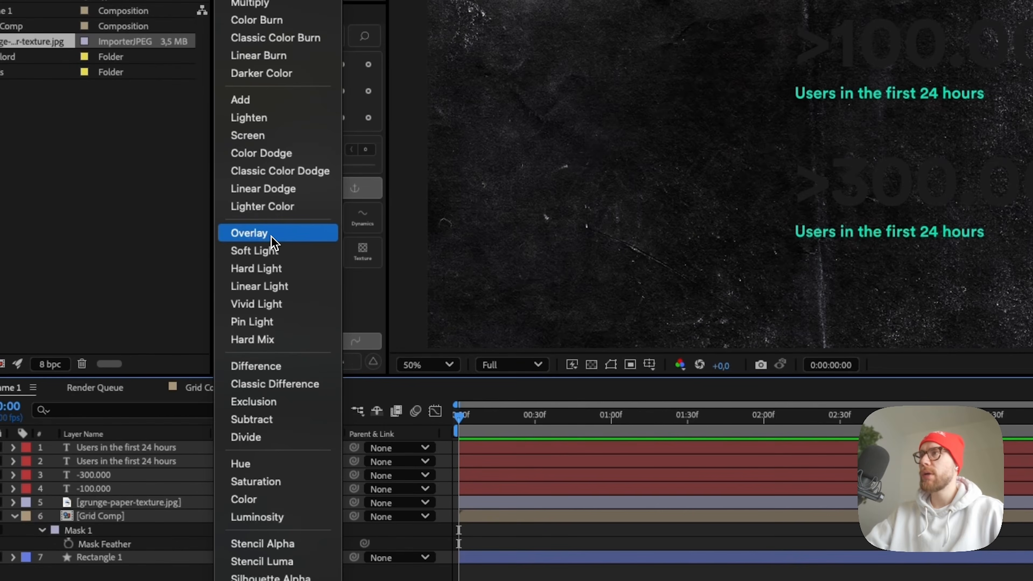
pyautogui.click(271, 236)
pyautogui.press('.')
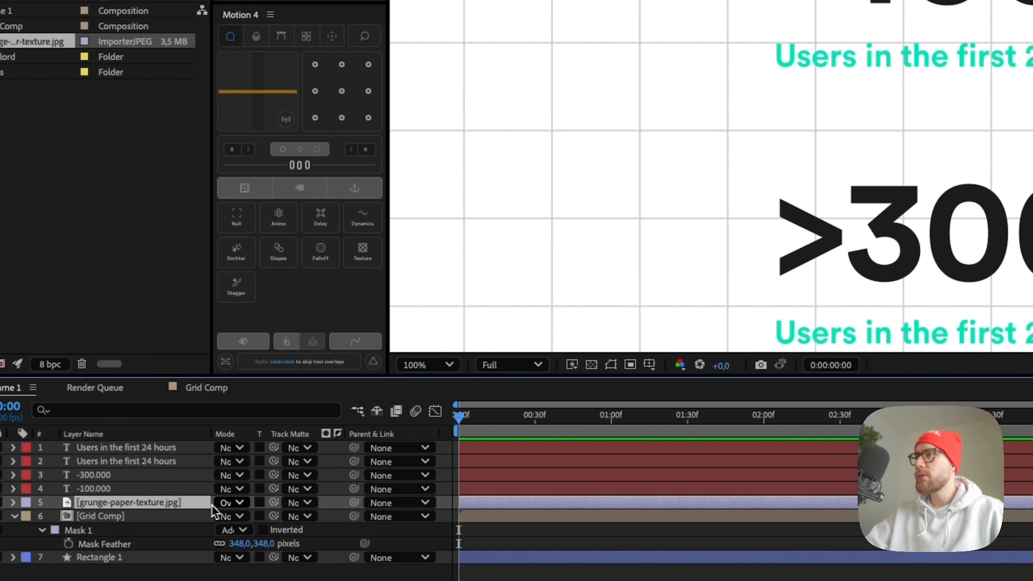
pyautogui.click(233, 504)
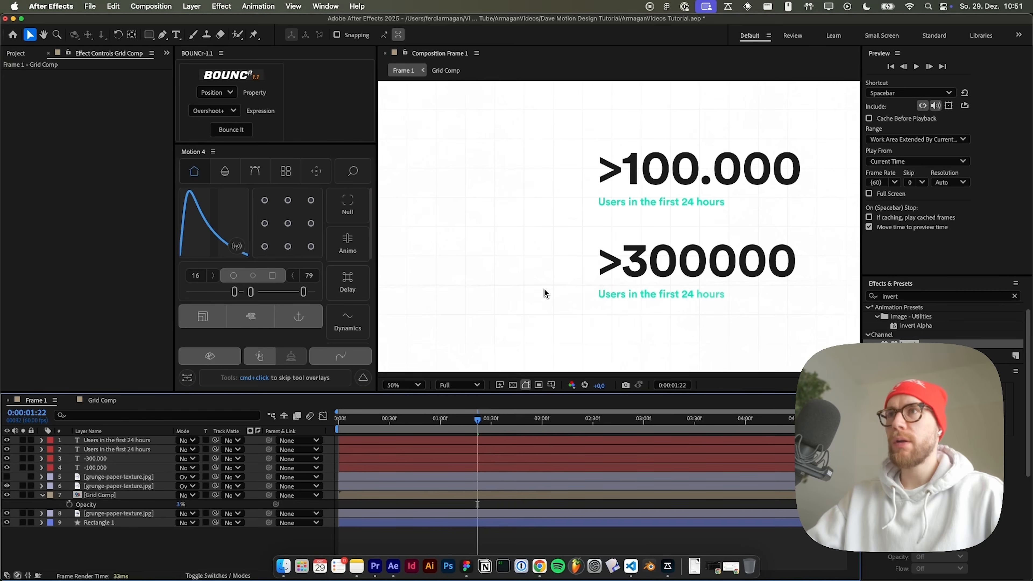
# - Apply the Invert effect to the grunge texture layer directly above Grid Comp and raise Grid Comp's opacity to 36%
pyautogui.press('.')
pyautogui.scroll(1, 593, 207)
pyautogui.scroll(-1, 592, 210)
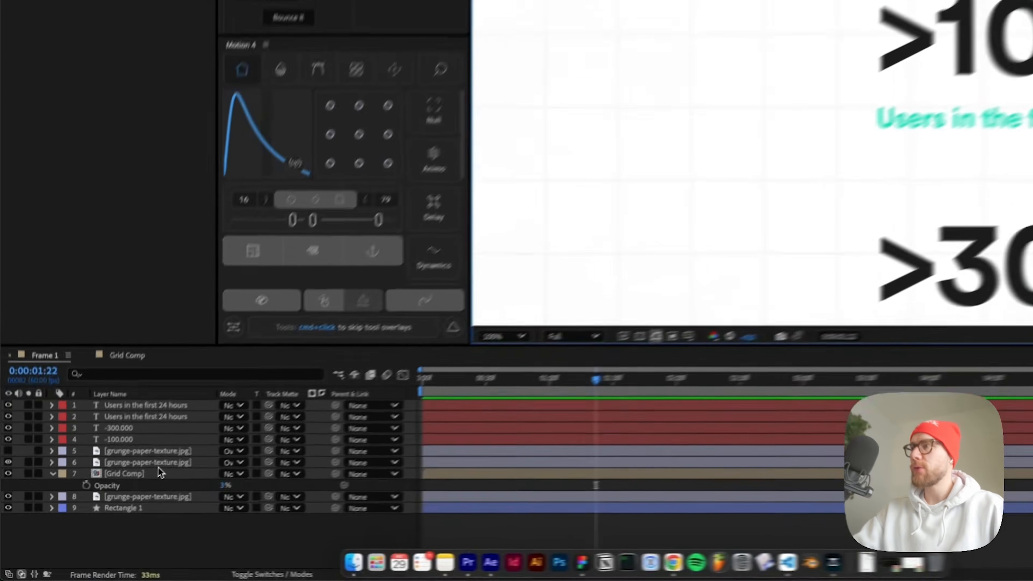
pyautogui.click(124, 488)
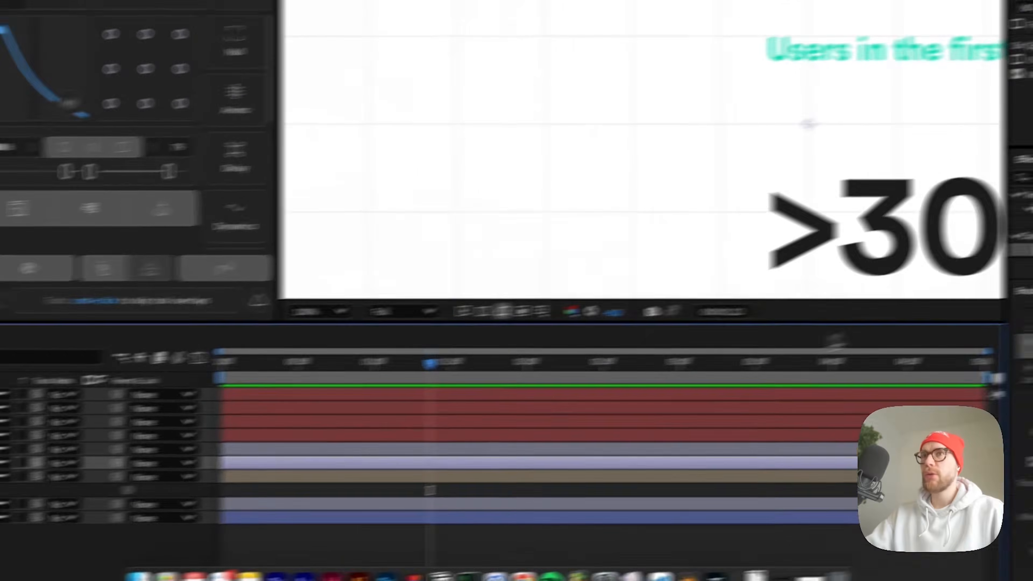
pyautogui.moveTo(881, 284); pyautogui.dragTo(232, 522)
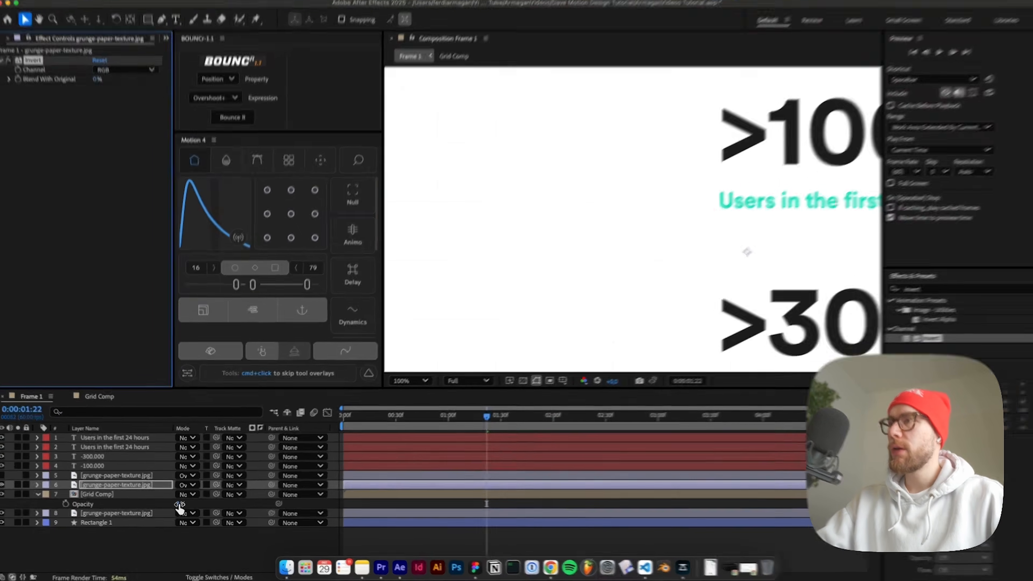
pyautogui.moveTo(179, 507); pyautogui.dragTo(208, 502)
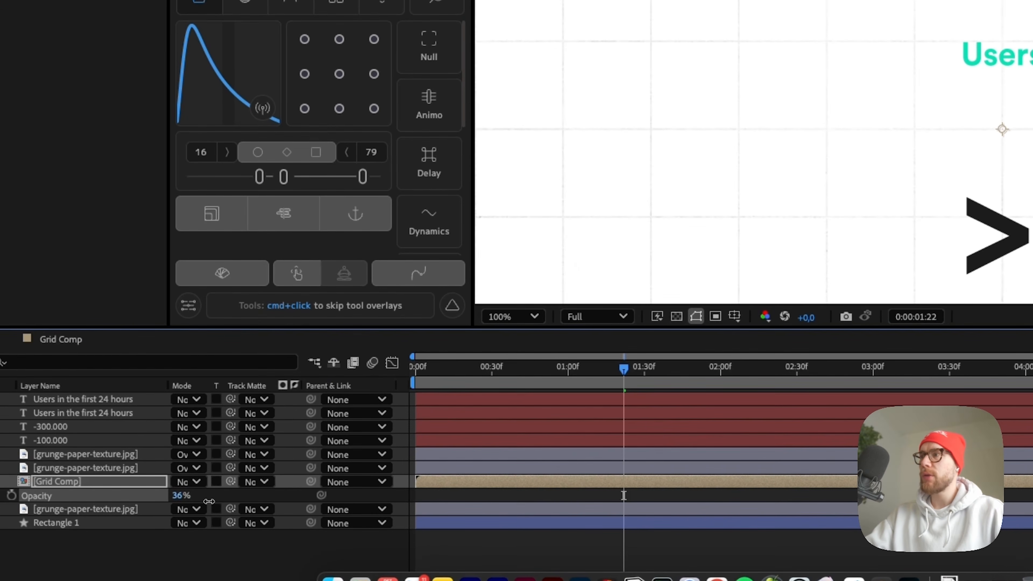
# - Reposition the Overlay grunge texture layer over the grid and inspect the distressed grid lines up close
pyautogui.scroll(-1, 566, 277)
pyautogui.scroll(-2, 748, 202)
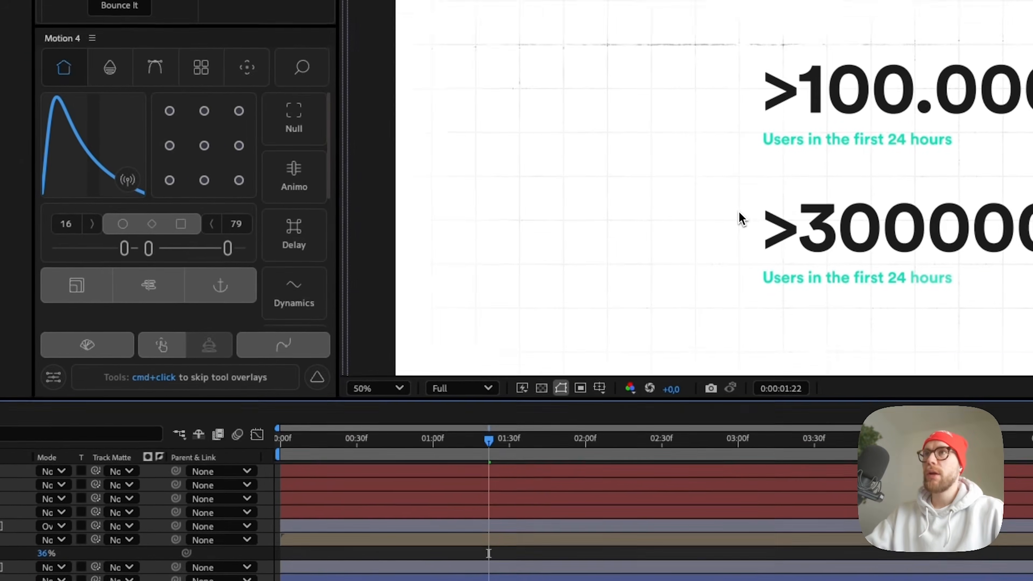
pyautogui.moveTo(740, 219); pyautogui.dragTo(648, 236)
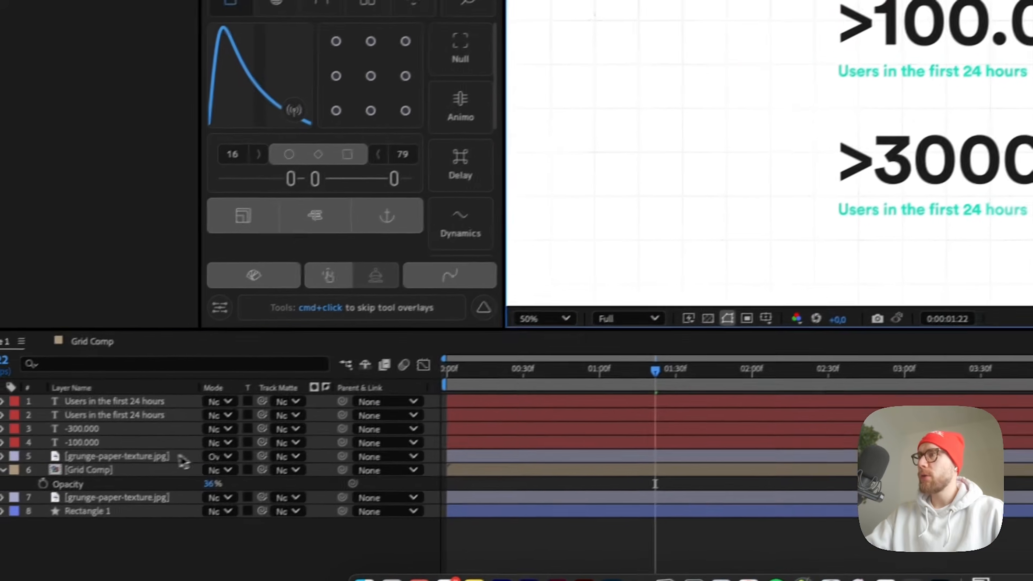
pyautogui.click(165, 457)
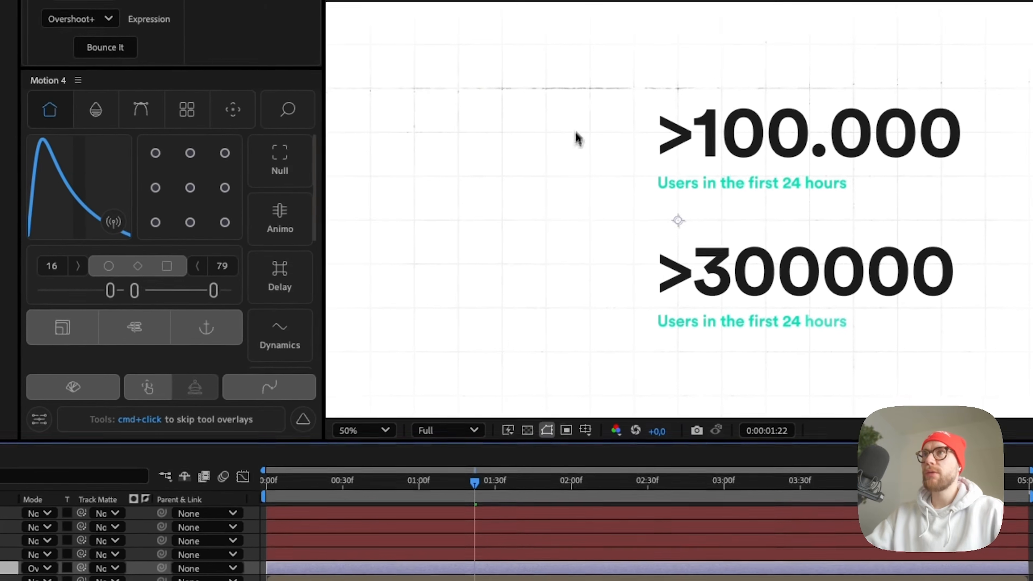
pyautogui.moveTo(563, 289); pyautogui.dragTo(569, 290)
pyautogui.press('Return')
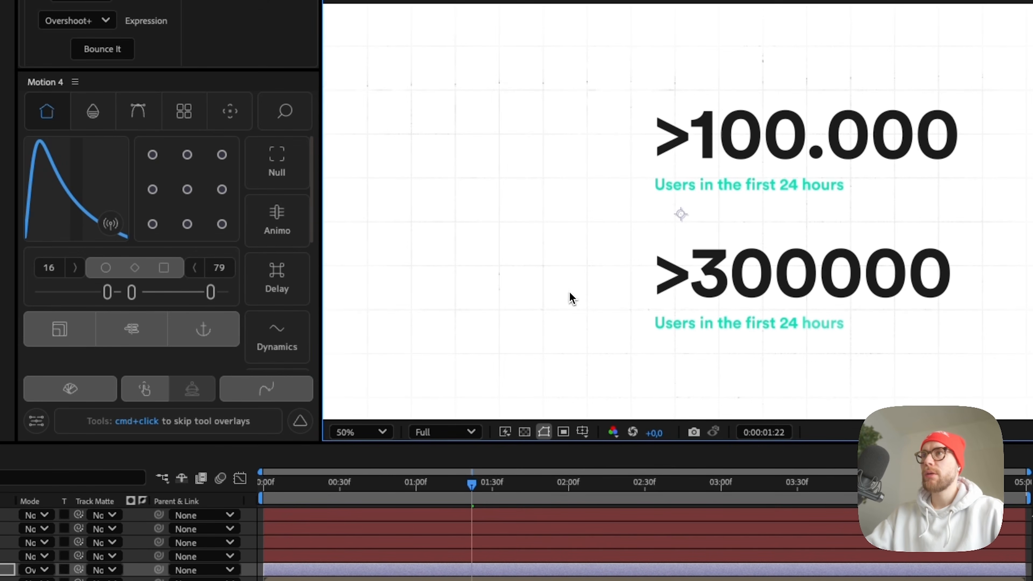
pyautogui.press('/')
pyautogui.moveTo(494, 309); pyautogui.dragTo(630, 232)
pyautogui.press(',')
pyautogui.moveTo(627, 281); pyautogui.dragTo(577, 307)
pyautogui.press(',')
pyautogui.press('.')
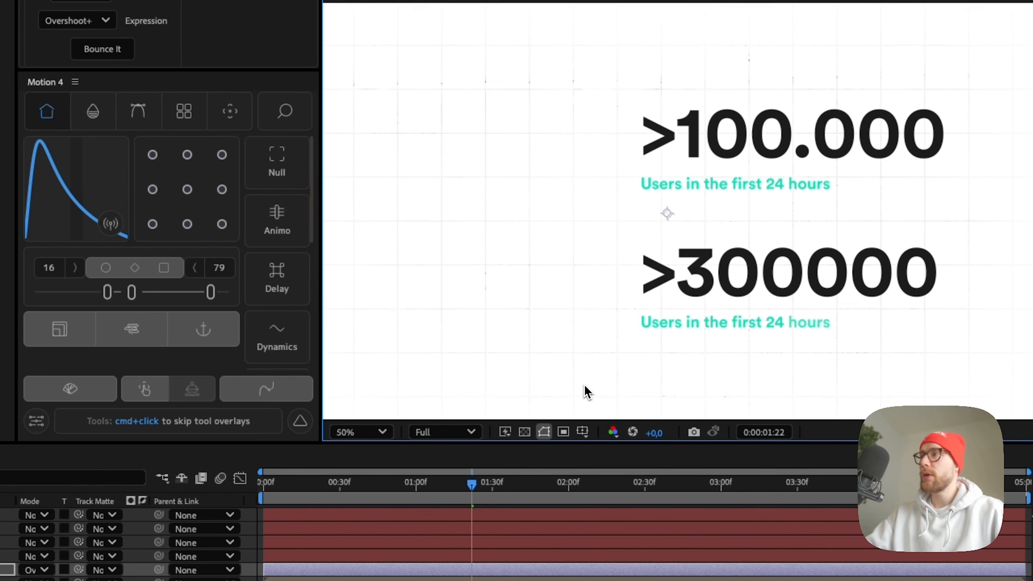
# - Reveal the changed properties of all layers in Frame 1, collapse them again and clear the selection
pyautogui.press('super+a')
pyautogui.press('u')
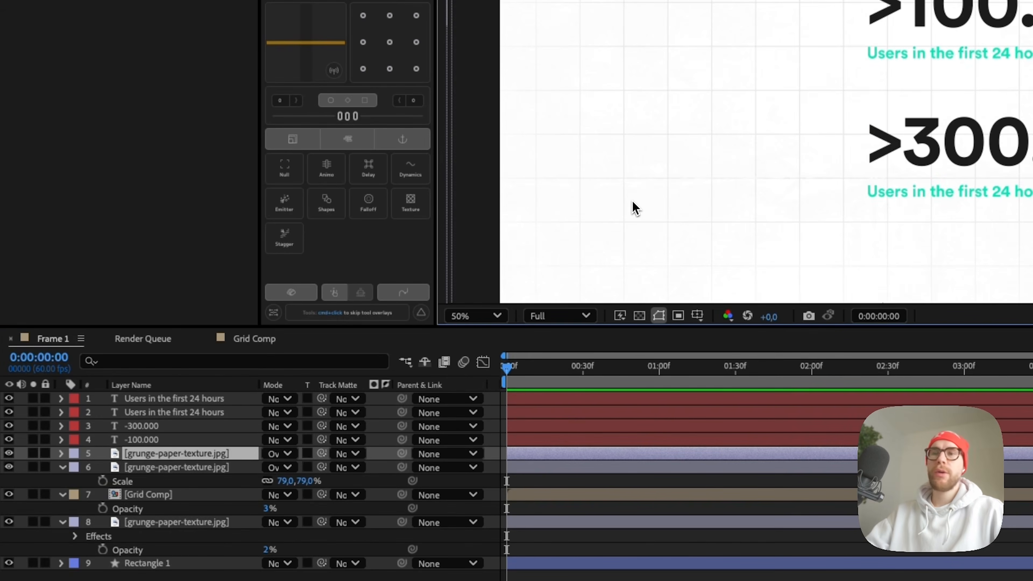
pyautogui.press('super+a')
pyautogui.press('u')
pyautogui.click(252, 547)
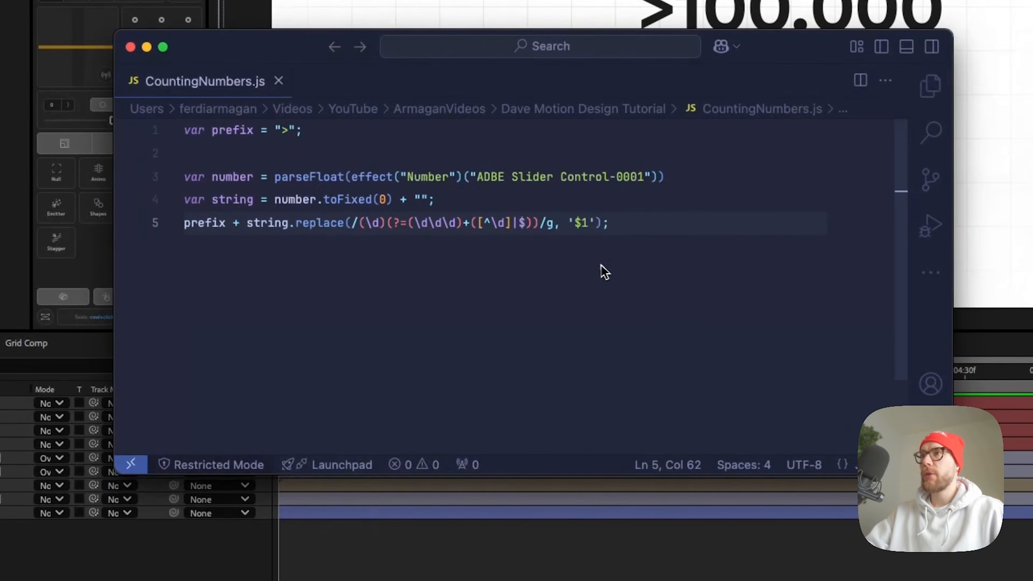
# - Copy the entire expression code from CountingNumbers.js and switch back to After Effects
pyautogui.moveTo(604, 269); pyautogui.dragTo(184, 132)
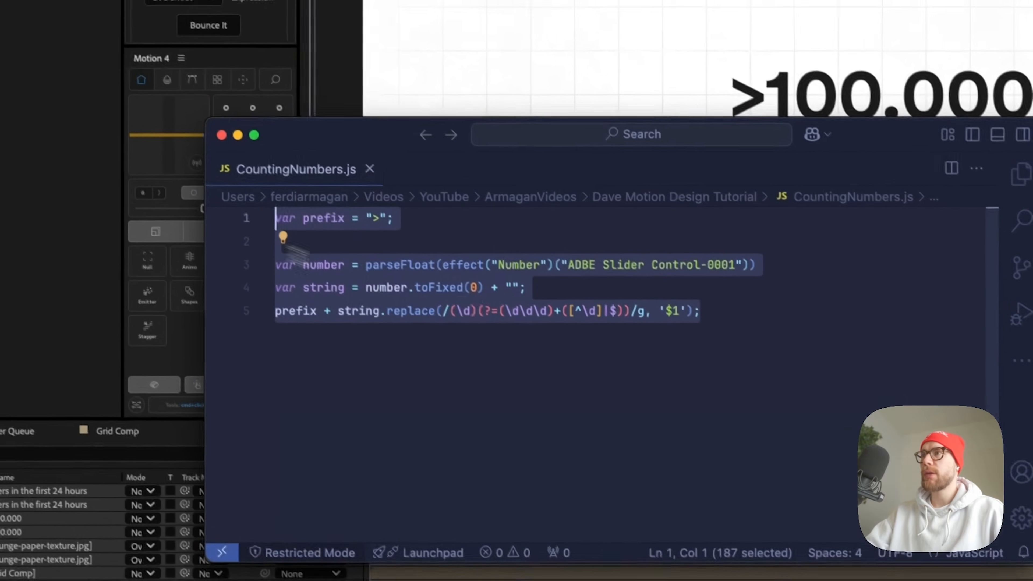
pyautogui.press('super+c')
pyautogui.click(69, 316)
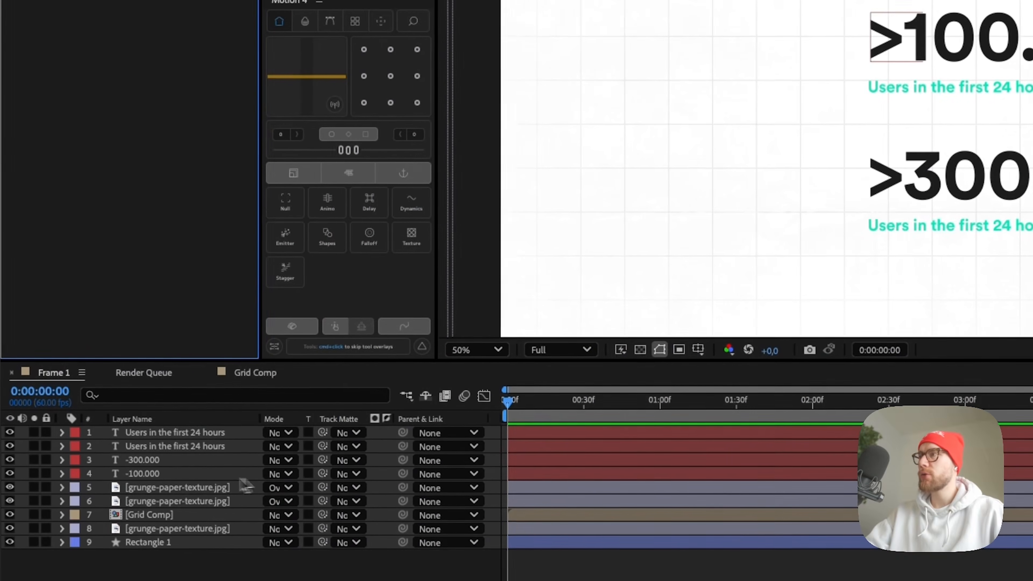
# - Find the Slider Control effect and apply it to the -300.000 text layer
pyautogui.click(163, 460)
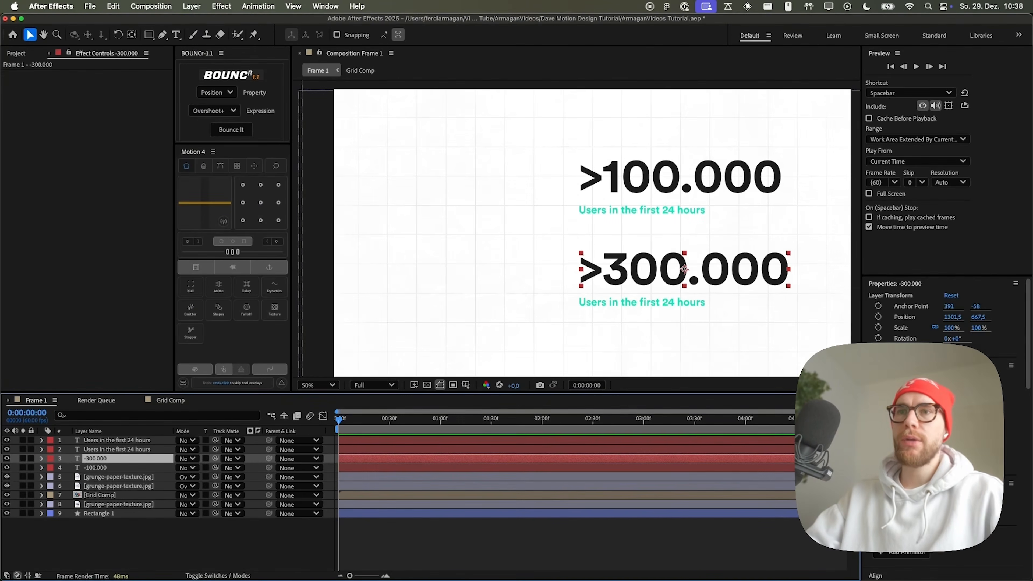
pyautogui.scroll(-10, 944, 407)
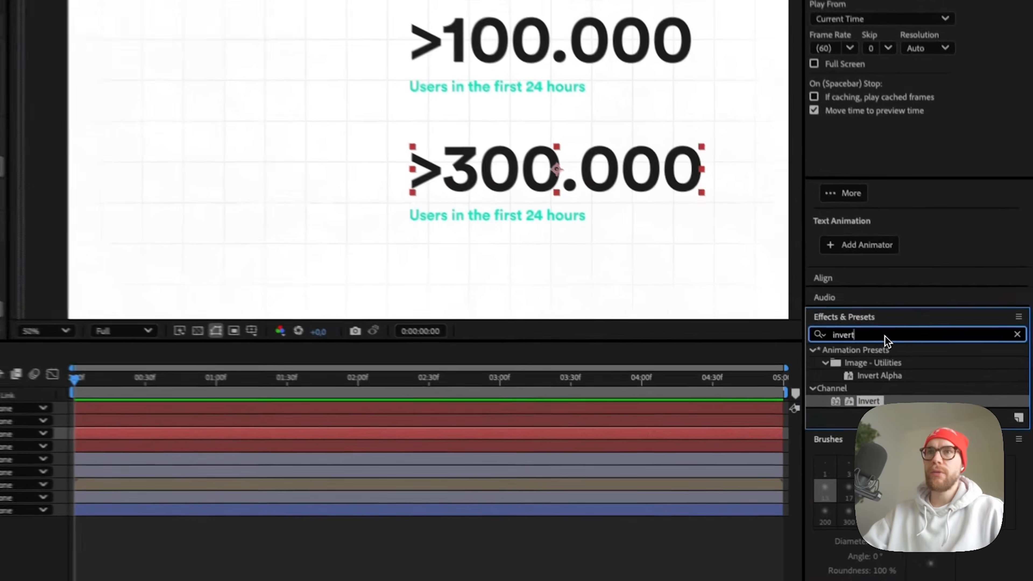
pyautogui.click(893, 388)
pyautogui.press('super+a')
pyautogui.write('slider')
pyautogui.click(858, 352)
pyautogui.moveTo(835, 365); pyautogui.dragTo(124, 148)
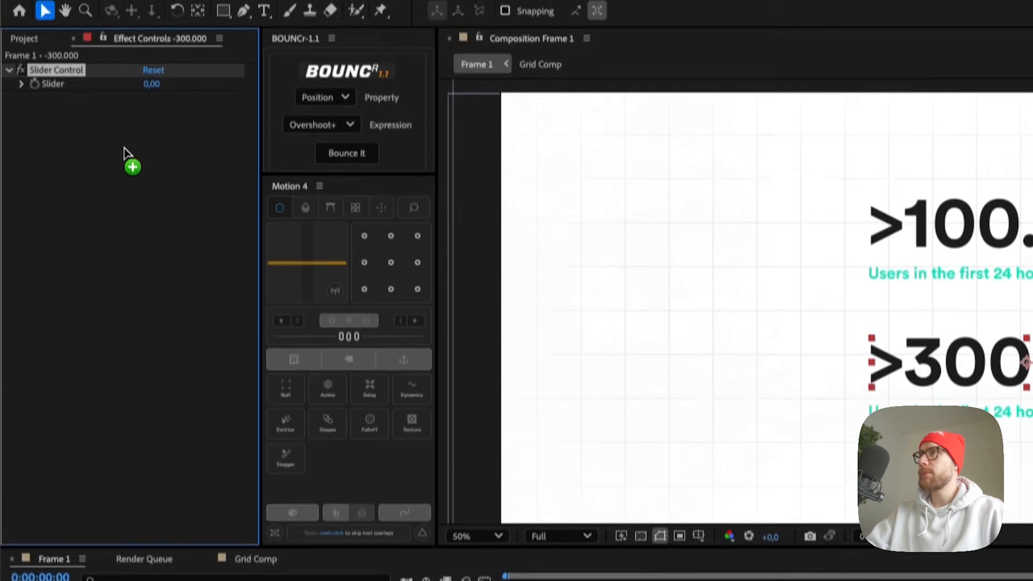
# - Set the Slider Control value on the -300.000 layer to 300000
pyautogui.moveTo(153, 81); pyautogui.dragTo(175, 86)
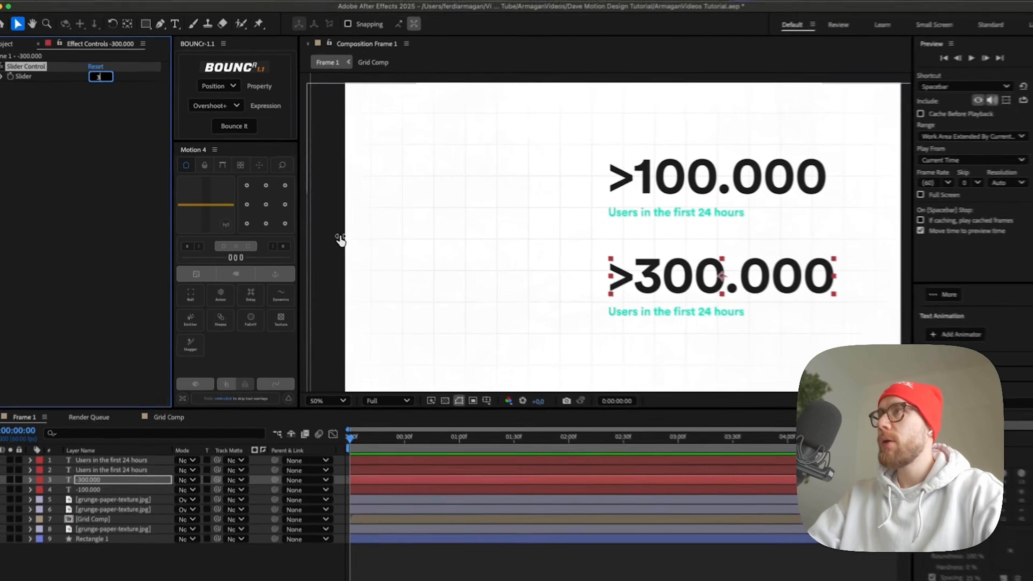
pyautogui.write('300000')
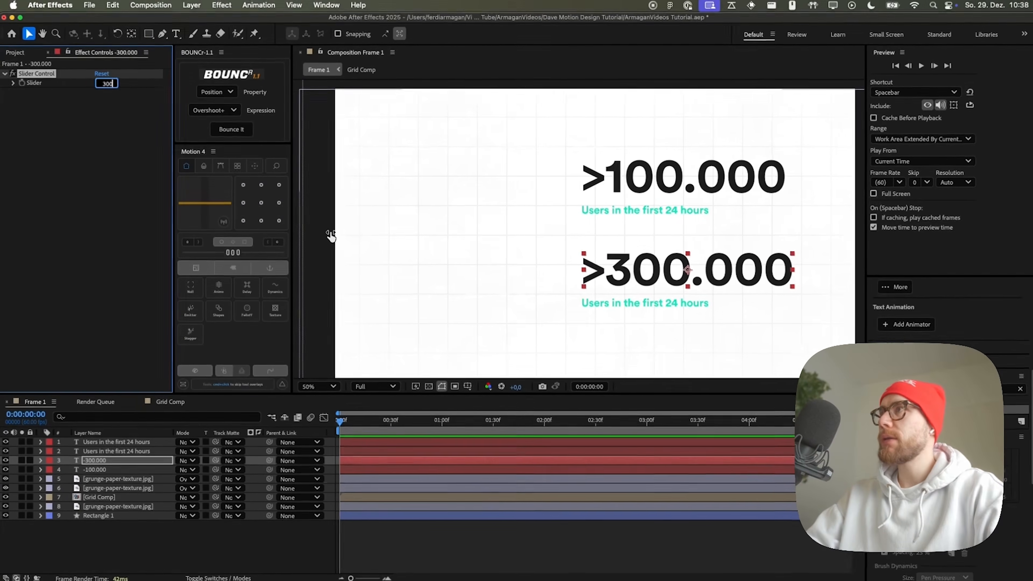
pyautogui.press('Return')
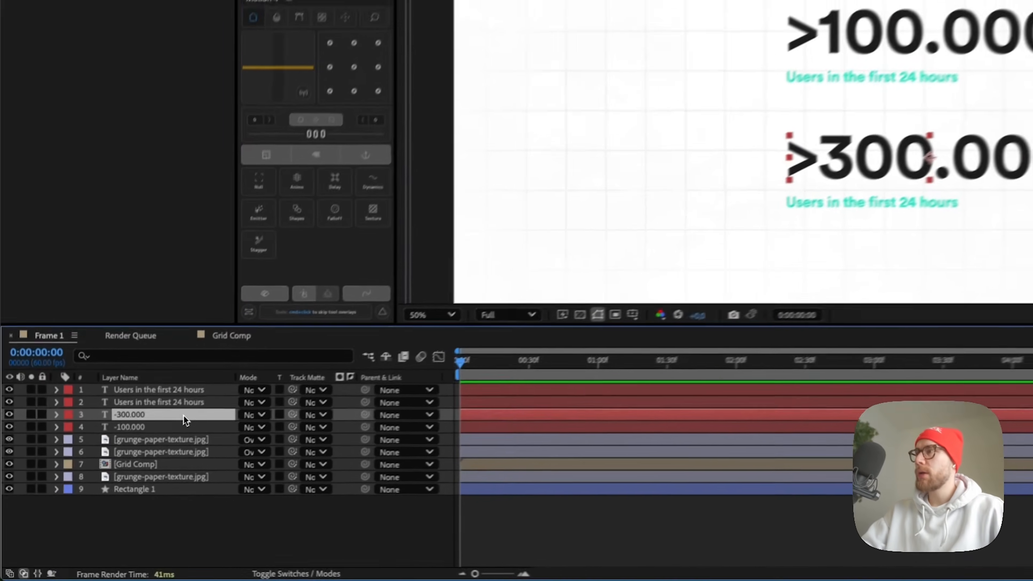
# - Replace the Source Text expression of the -300.000 layer with the copied counting-number code, check its lines and apply it
pyautogui.click(130, 460)
pyautogui.click(61, 400)
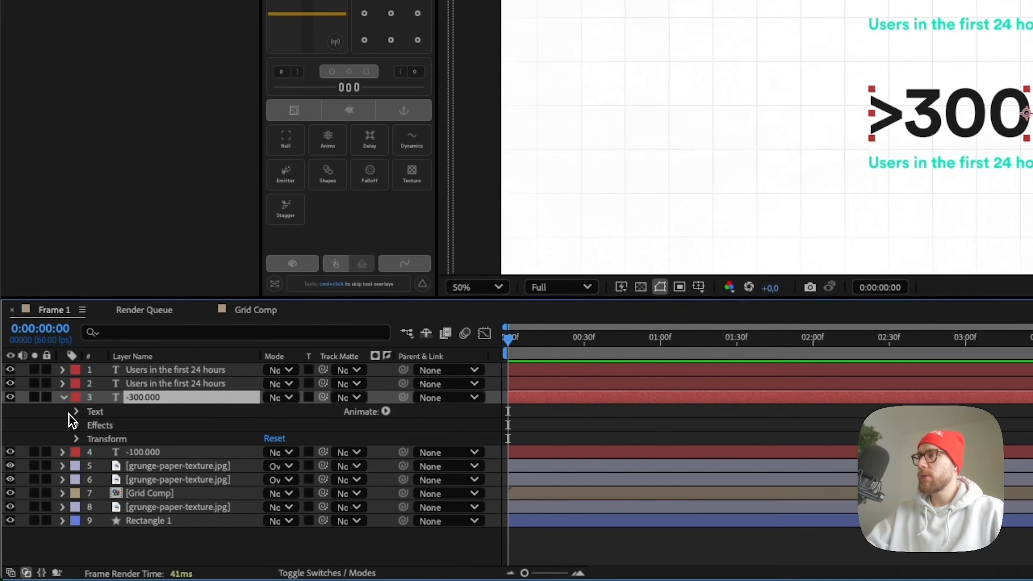
pyautogui.click(76, 412)
pyautogui.keyDown('alt'); pyautogui.click(104, 425); pyautogui.keyUp('alt')
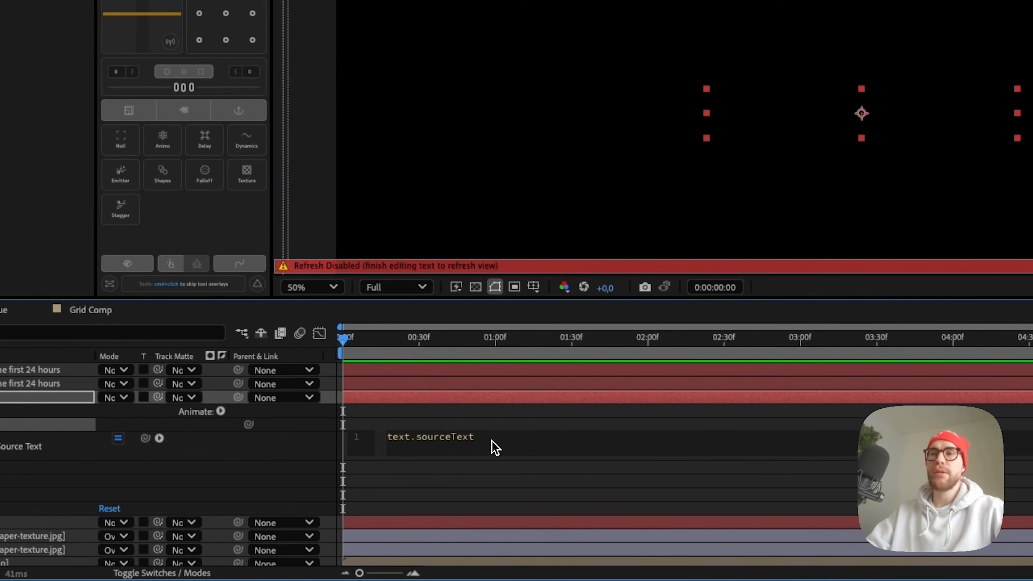
pyautogui.press('super+a')
pyautogui.press('super+v')
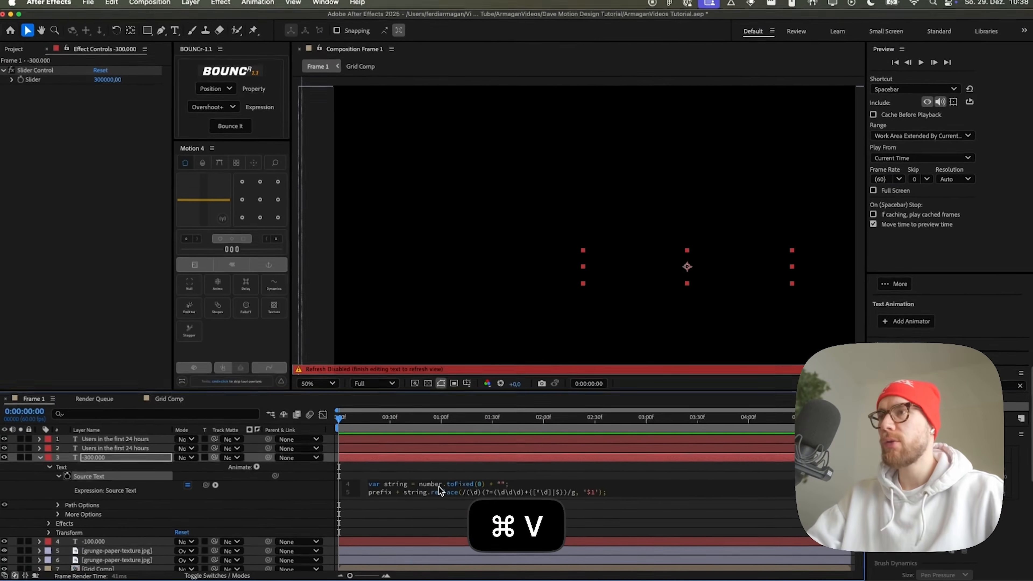
pyautogui.scroll(3, 457, 495)
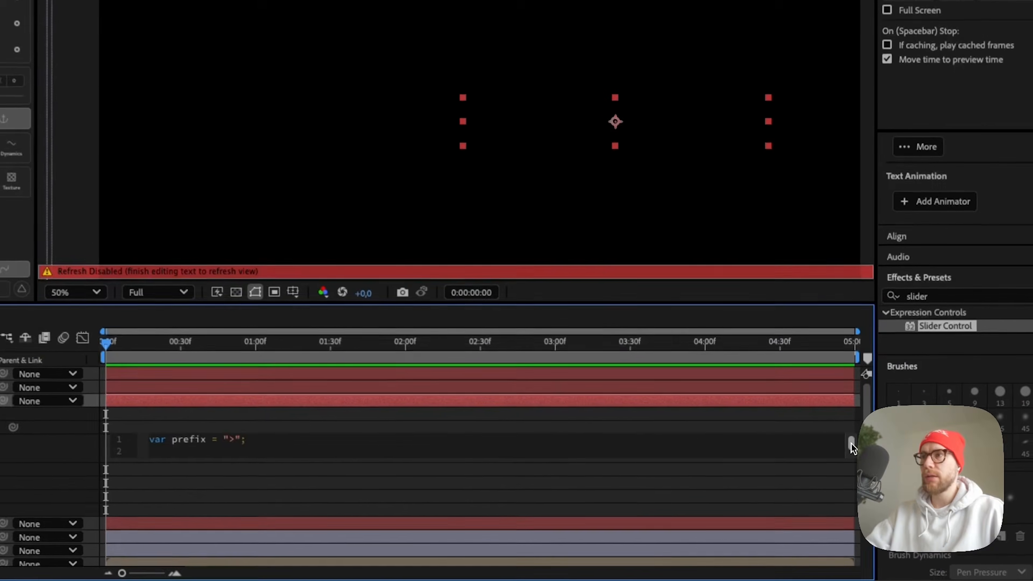
pyautogui.moveTo(849, 463); pyautogui.dragTo(849, 468)
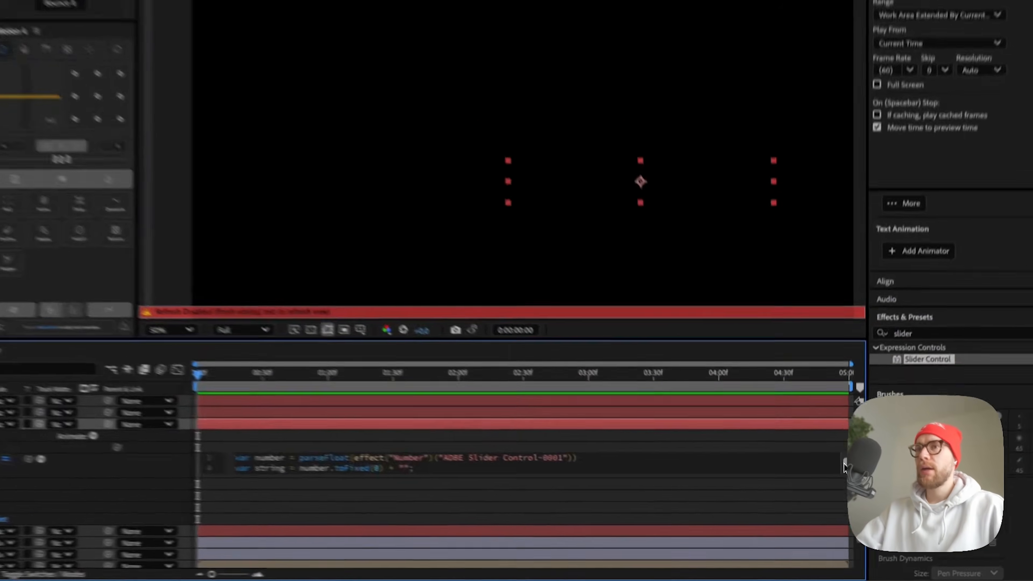
pyautogui.press('Return')
pyautogui.press('super+v')
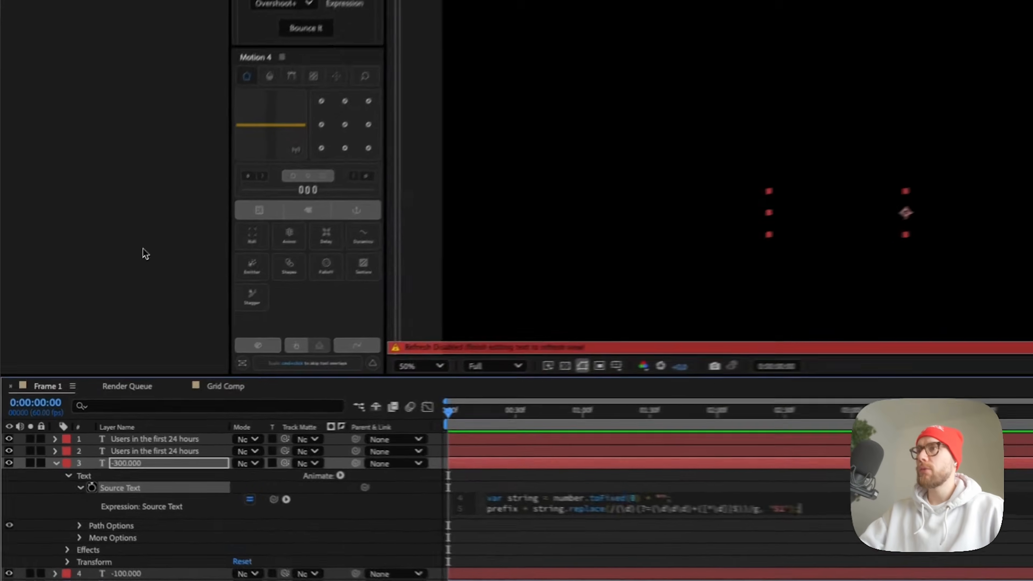
pyautogui.click(108, 301)
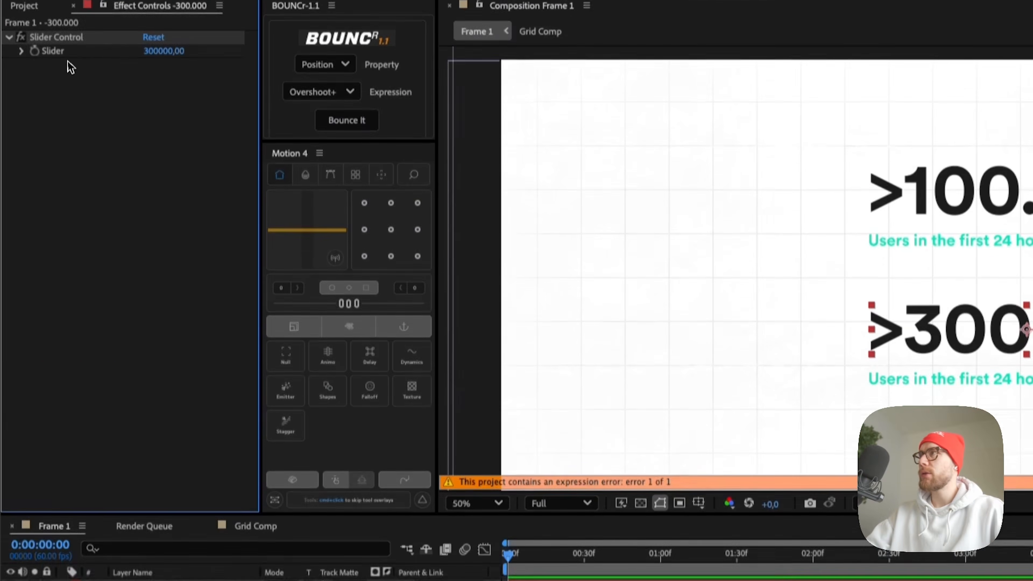
# - Rename the Slider Control effect on the -300.000 layer to Number
pyautogui.click(61, 65)
pyautogui.rightClick(62, 68)
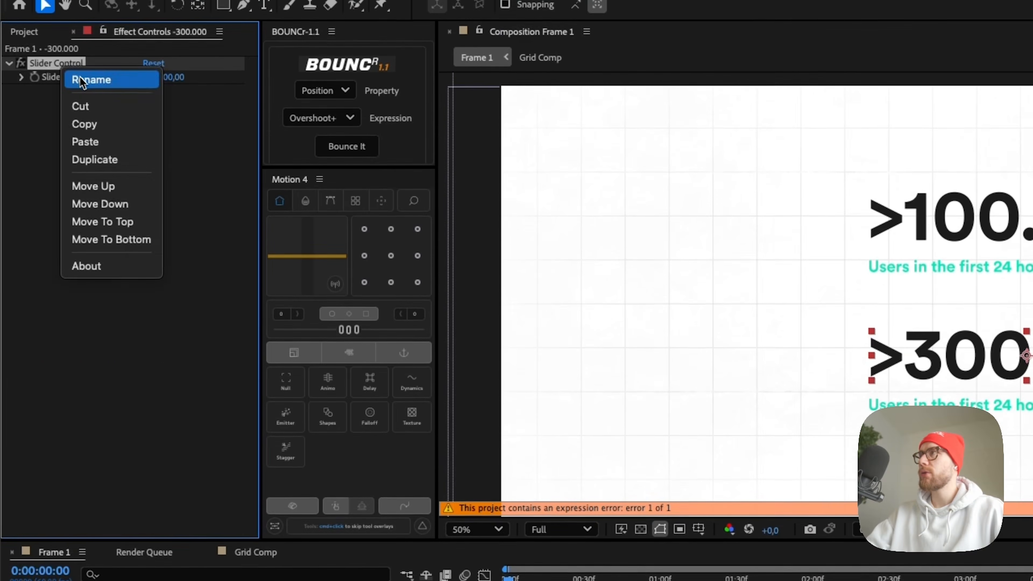
pyautogui.click(91, 80)
pyautogui.write('Number')
pyautogui.press('Return')
# - Move the current time to 0:00:00:31, test the Number slider with lower values and undo that value change
pyautogui.moveTo(509, 344); pyautogui.dragTo(587, 346)
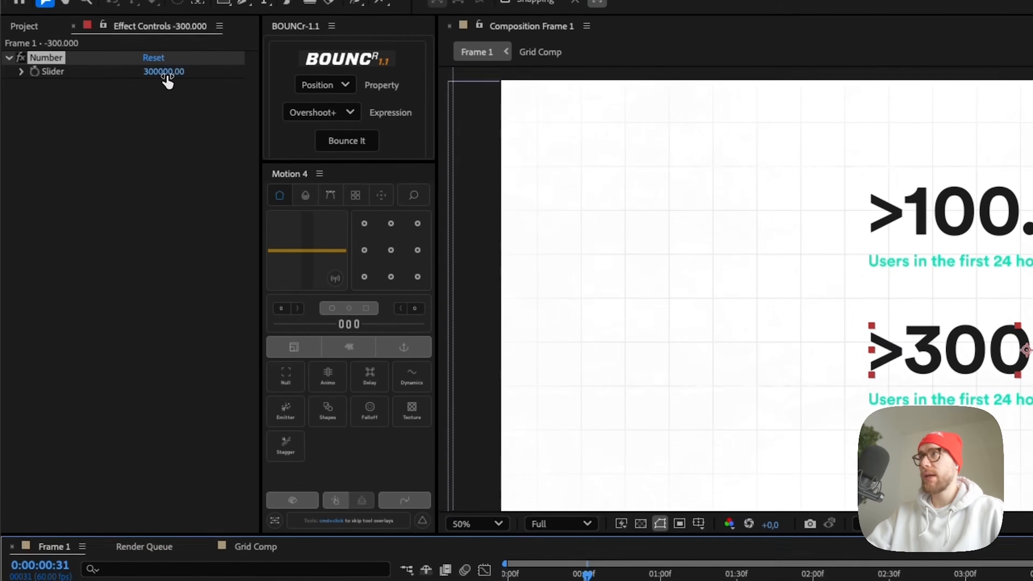
pyautogui.moveTo(167, 76); pyautogui.dragTo(88, 73)
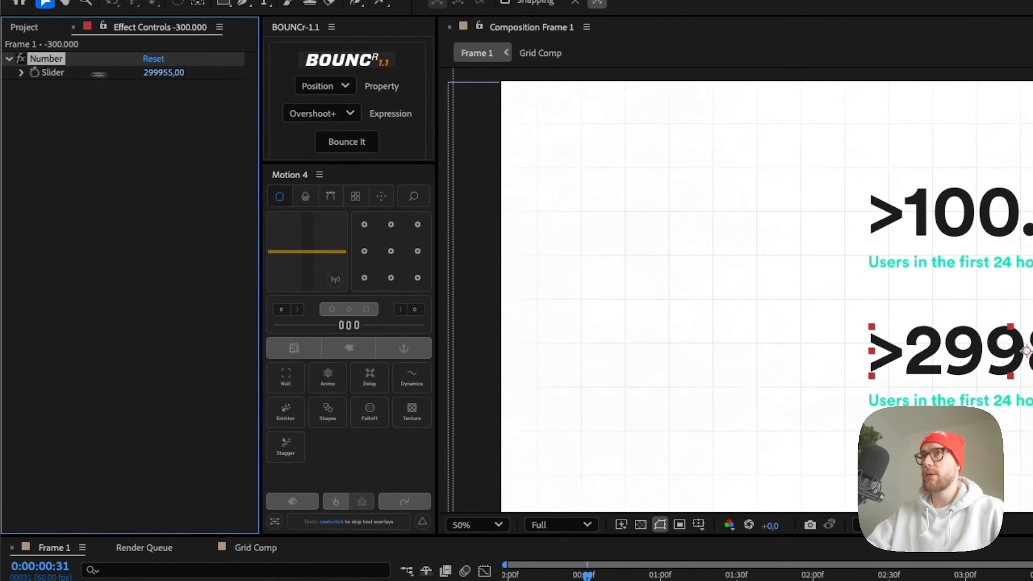
pyautogui.press('super+z')
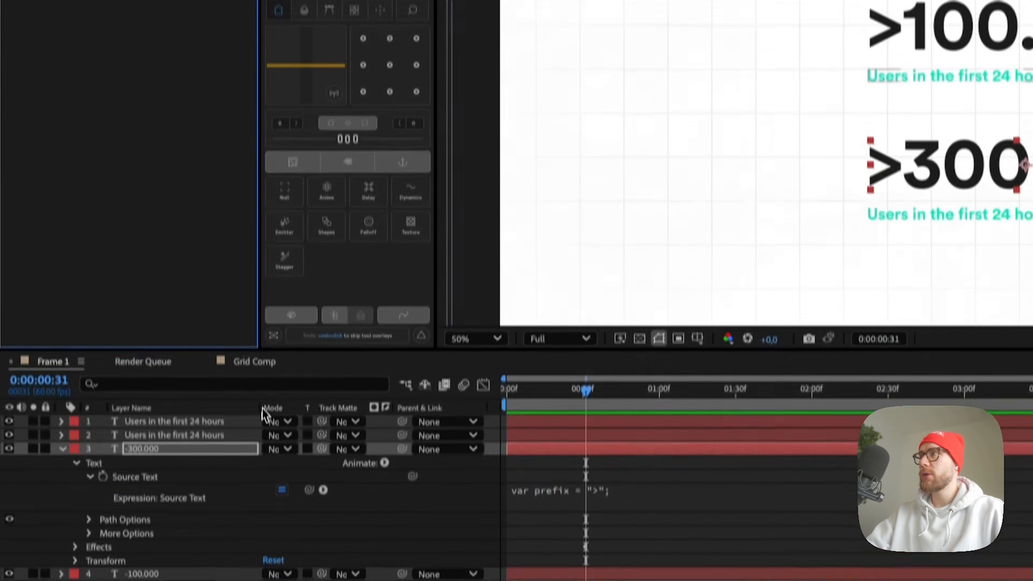
# - Keyframe the Number slider on the -300.000 layer with 300000 at 0:00:00:31 and 0 at 0:00:00:00
pyautogui.press('u')
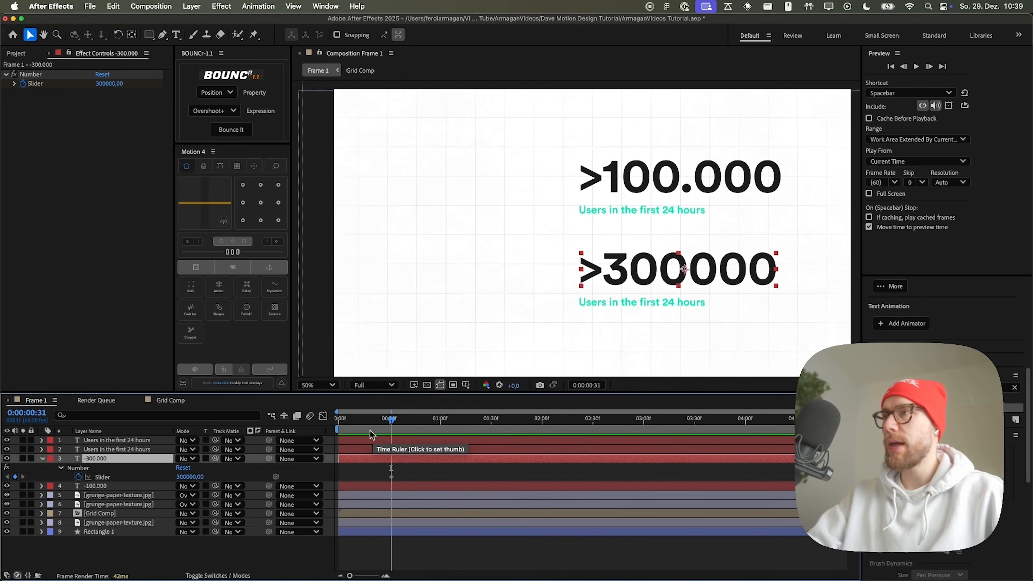
pyautogui.moveTo(391, 420); pyautogui.dragTo(296, 420)
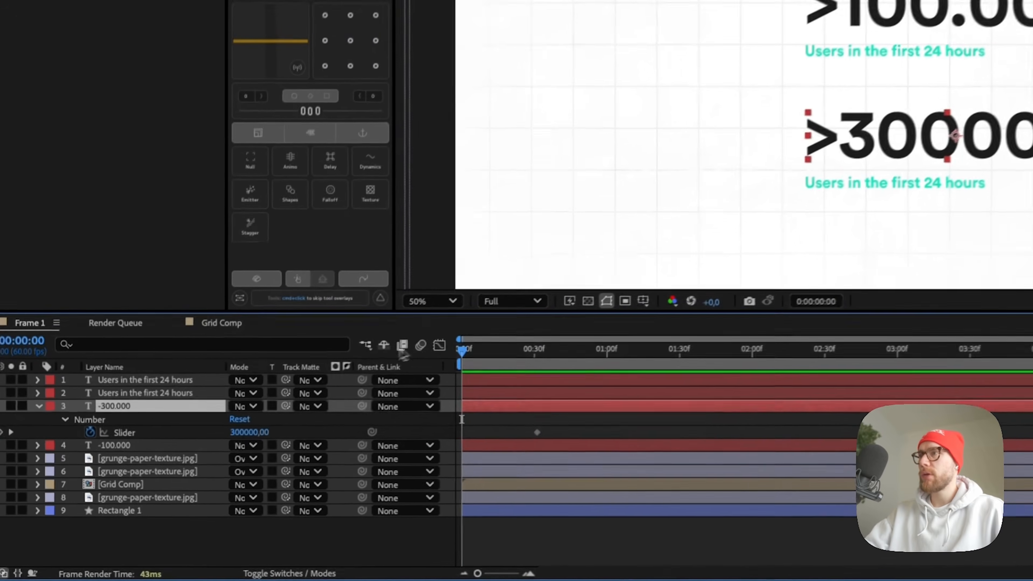
pyautogui.click(249, 432)
pyautogui.write('0')
pyautogui.press('Return')
pyautogui.click(559, 539)
# - Scrub through the start of the Frame 1 timeline to preview the lower number counting up
pyautogui.moveTo(483, 340); pyautogui.dragTo(456, 335)
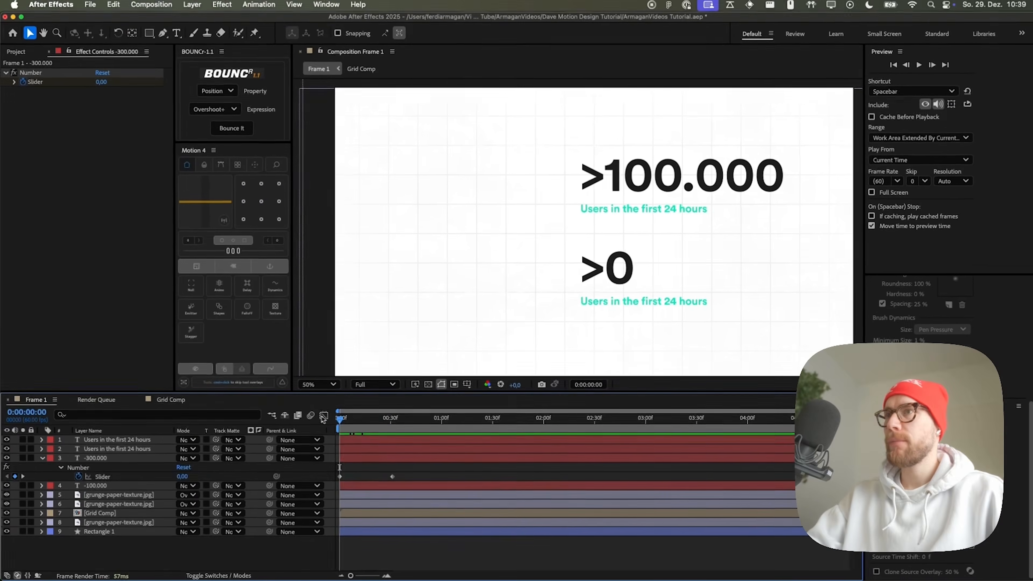
pyautogui.moveTo(339, 468); pyautogui.dragTo(403, 467)
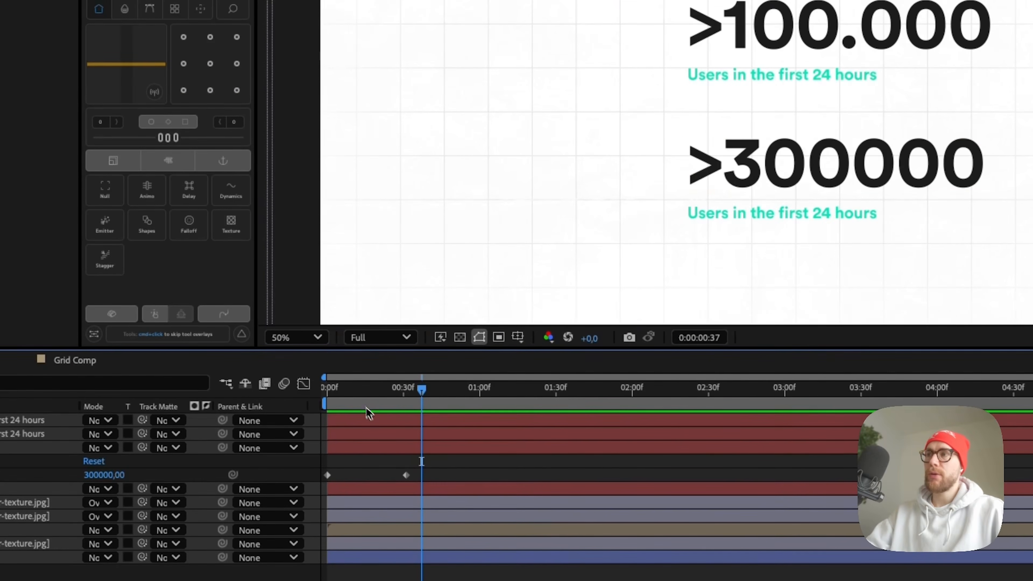
pyautogui.moveTo(368, 391); pyautogui.dragTo(446, 392)
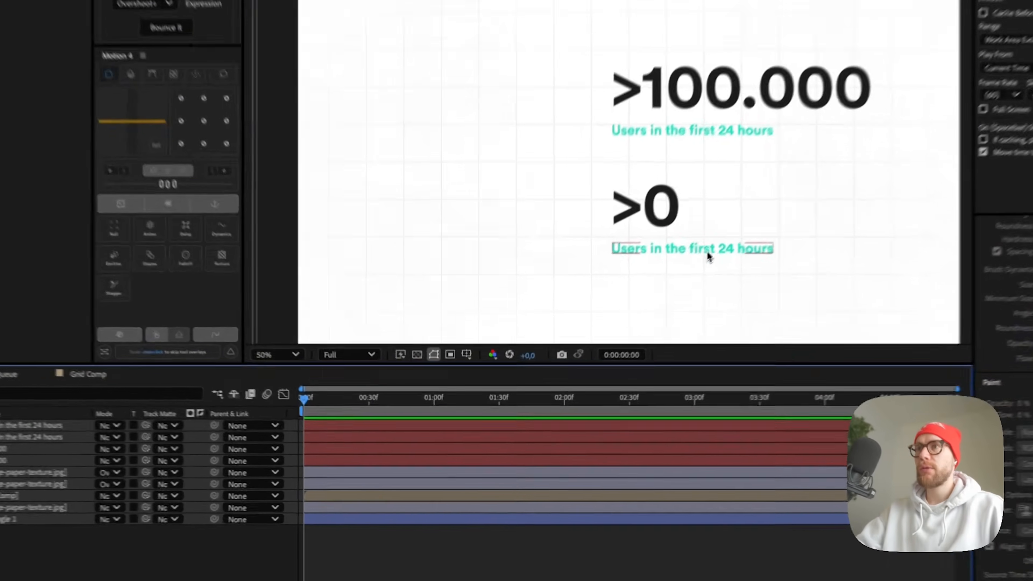
# - Add a Tracking text animator to the "Users in the first 24 hours" layer below the lower number
pyautogui.click(653, 309)
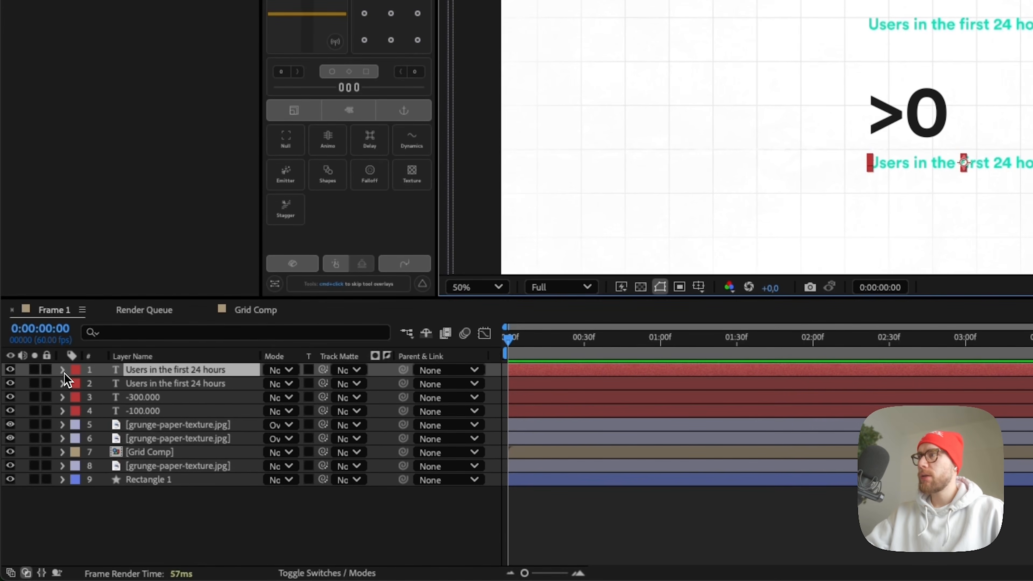
pyautogui.click(63, 370)
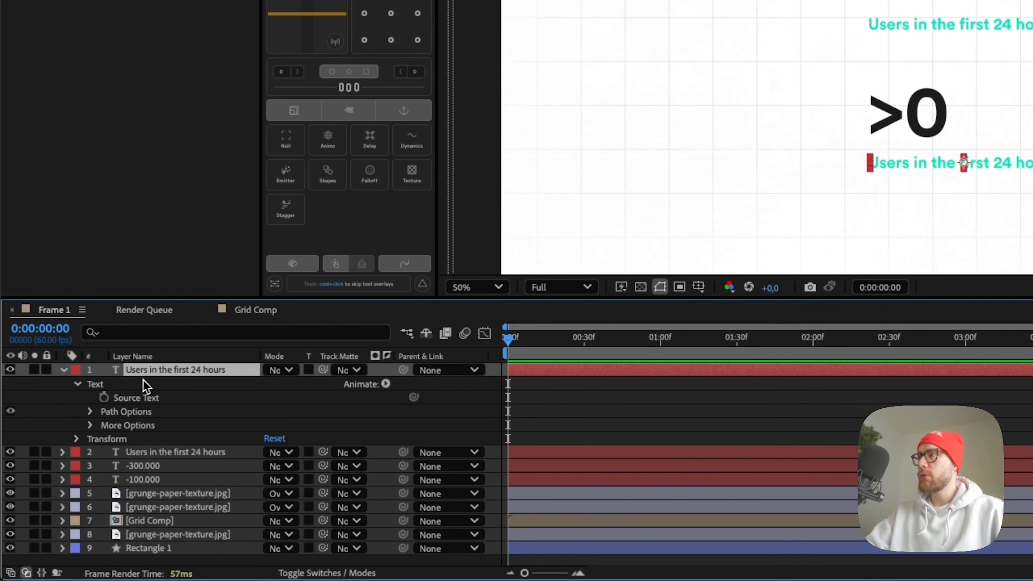
pyautogui.click(385, 385)
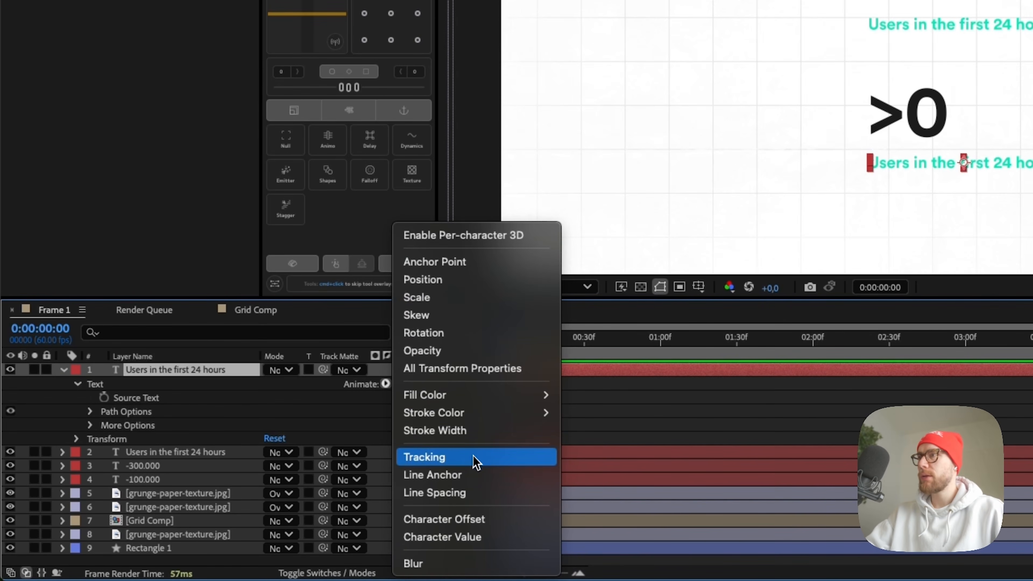
pyautogui.click(486, 466)
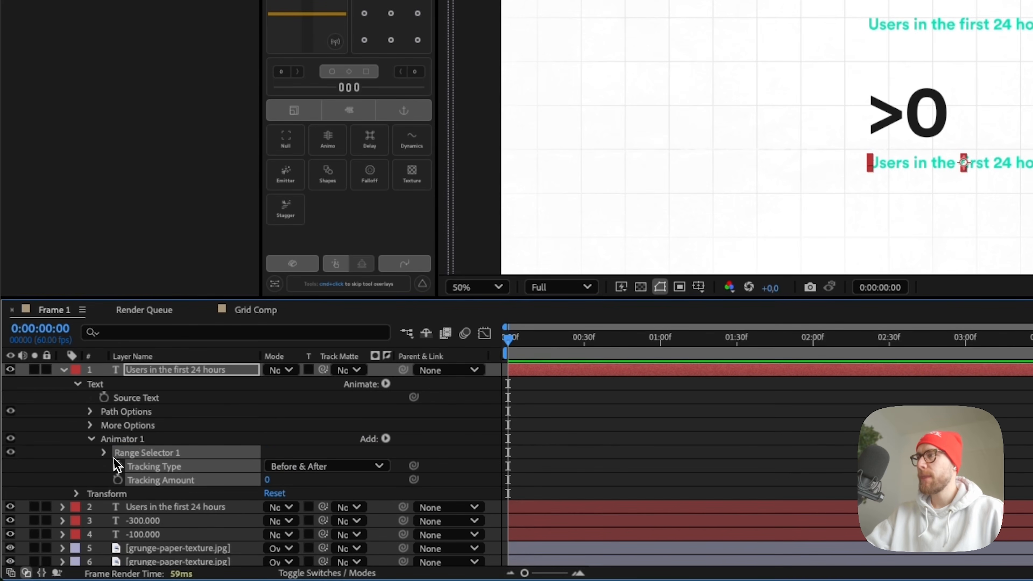
# - Set the advanced Based On option of Range Selector 1 in the tracking animator to Words
pyautogui.click(105, 453)
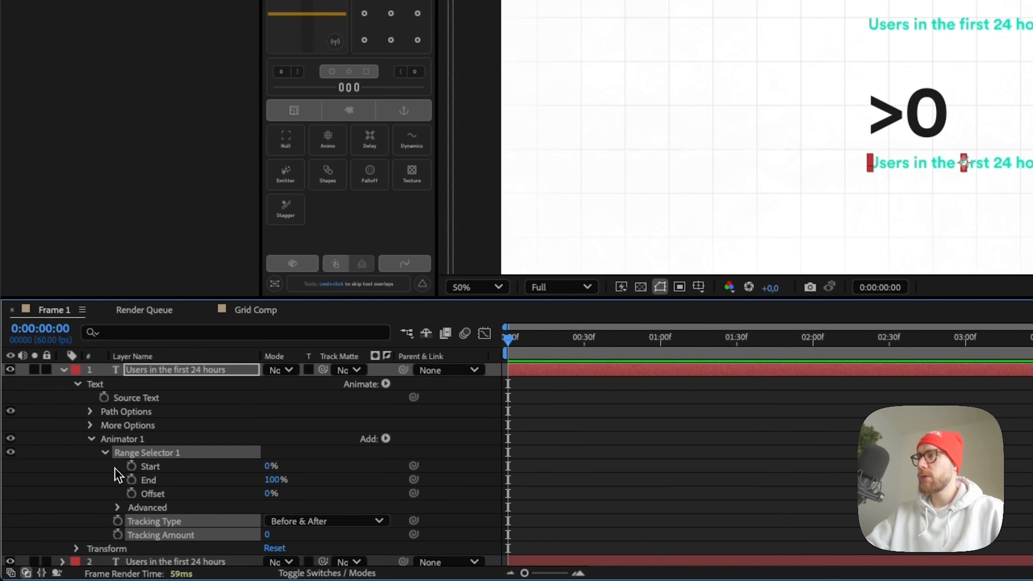
pyautogui.click(118, 507)
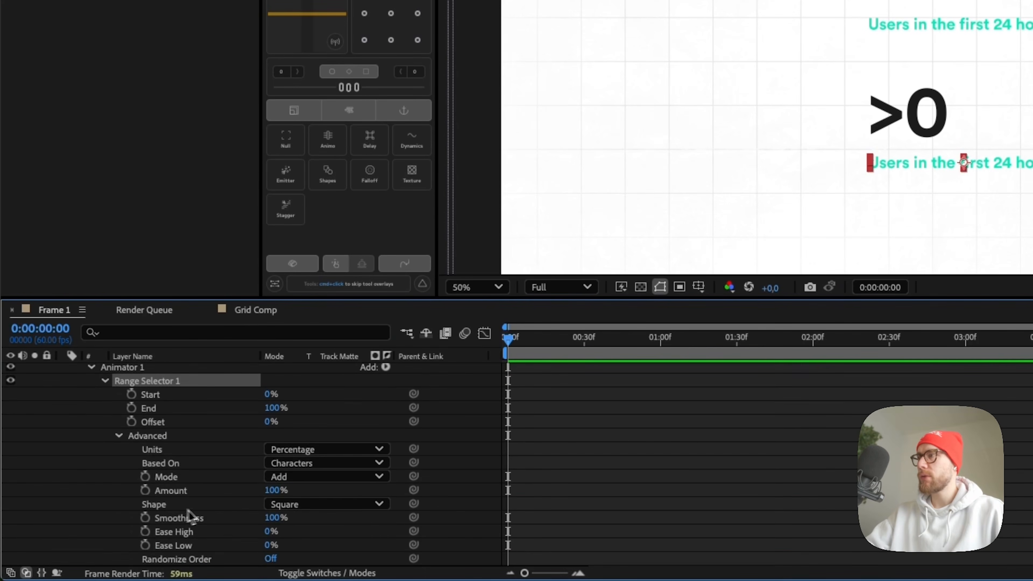
pyautogui.click(318, 468)
pyautogui.click(332, 514)
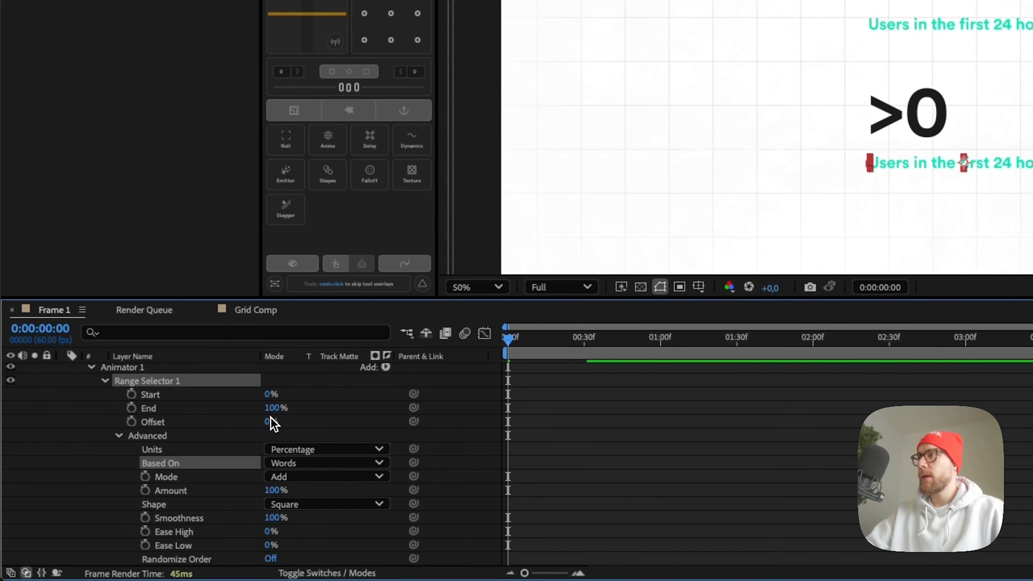
# - Test the Offset of Range Selector 1 with negative values and set it back to 0%
pyautogui.moveTo(268, 422)
pyautogui.mouseDown()
pyautogui.moveTo(321, 425)
pyautogui.moveTo(271, 428)
pyautogui.mouseUp()
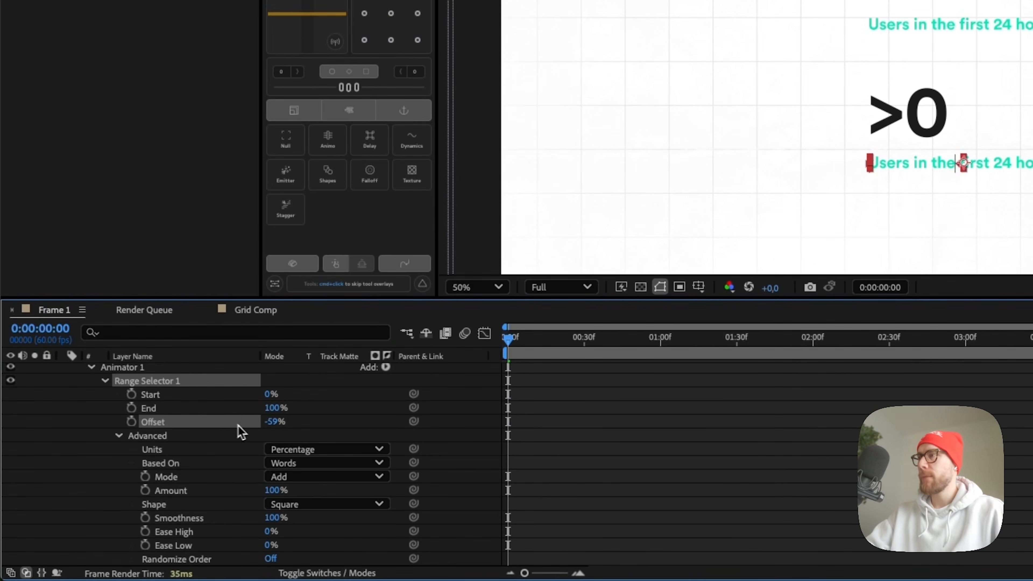
pyautogui.write('0')
pyautogui.press('Return')
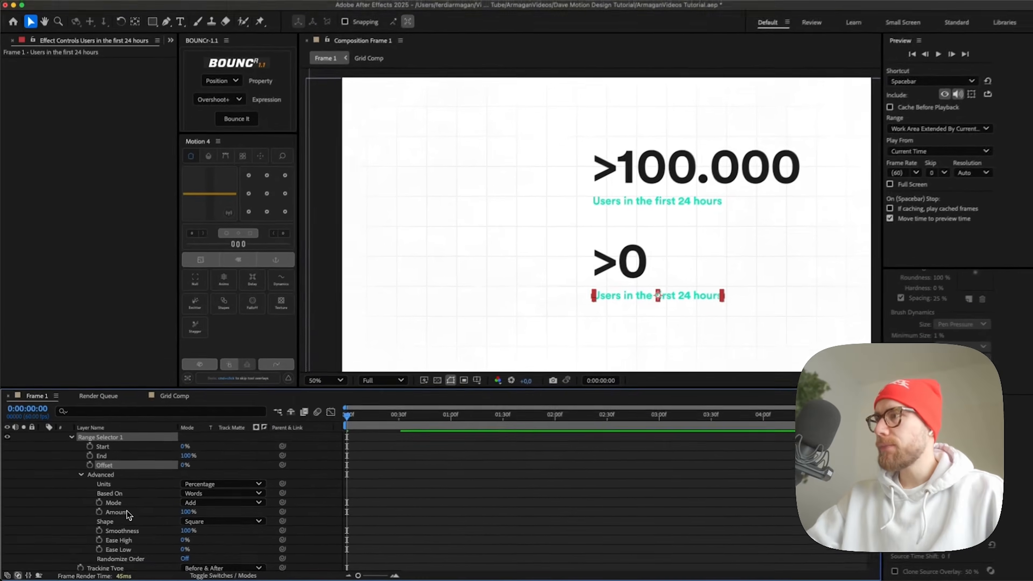
# - Add the Position, Opacity and Blur properties to Animator 1 of the lower "Users in the first 24 hours" layer
pyautogui.scroll(3, 127, 510)
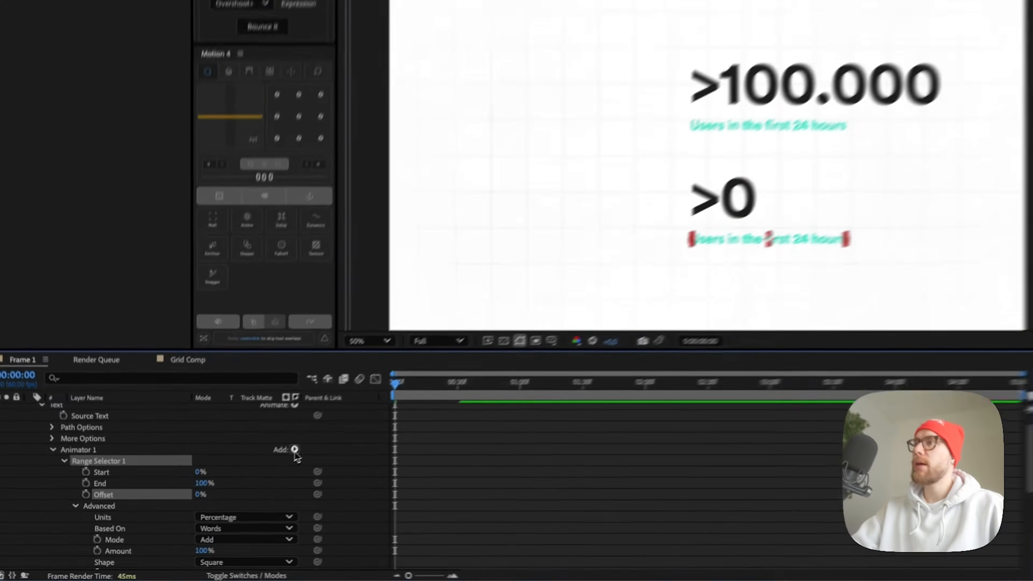
pyautogui.click(258, 474)
pyautogui.moveTo(262, 476)
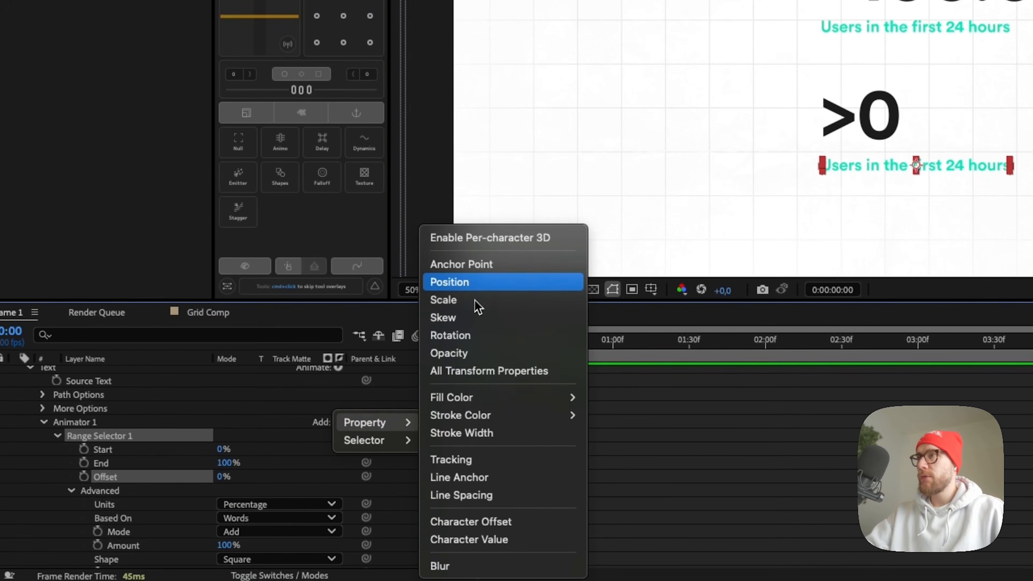
pyautogui.click(482, 294)
pyautogui.scroll(5, 334, 431)
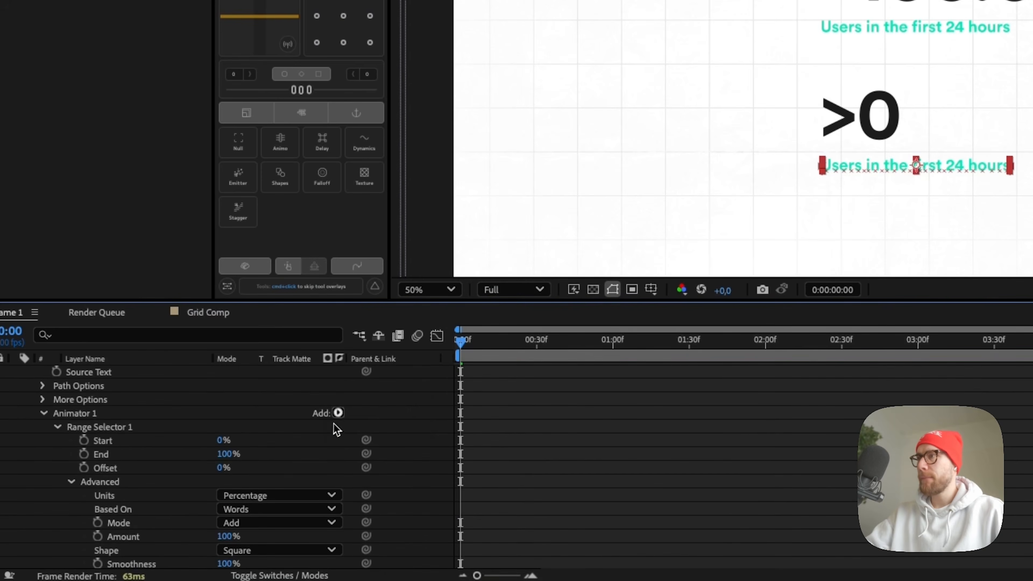
pyautogui.click(338, 413)
pyautogui.moveTo(341, 420)
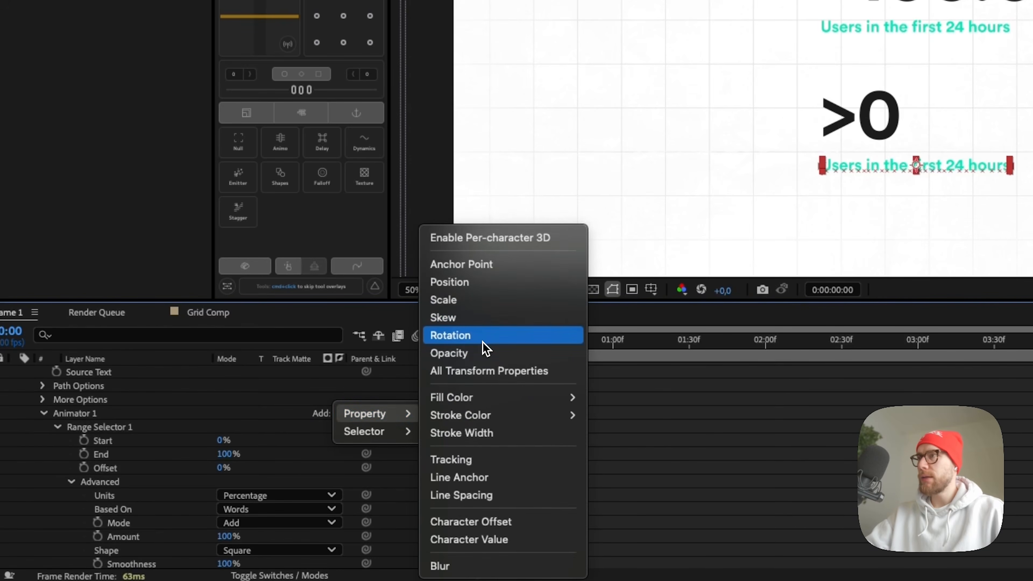
pyautogui.click(487, 354)
pyautogui.scroll(5, 376, 434)
pyautogui.click(342, 438)
pyautogui.moveTo(362, 440)
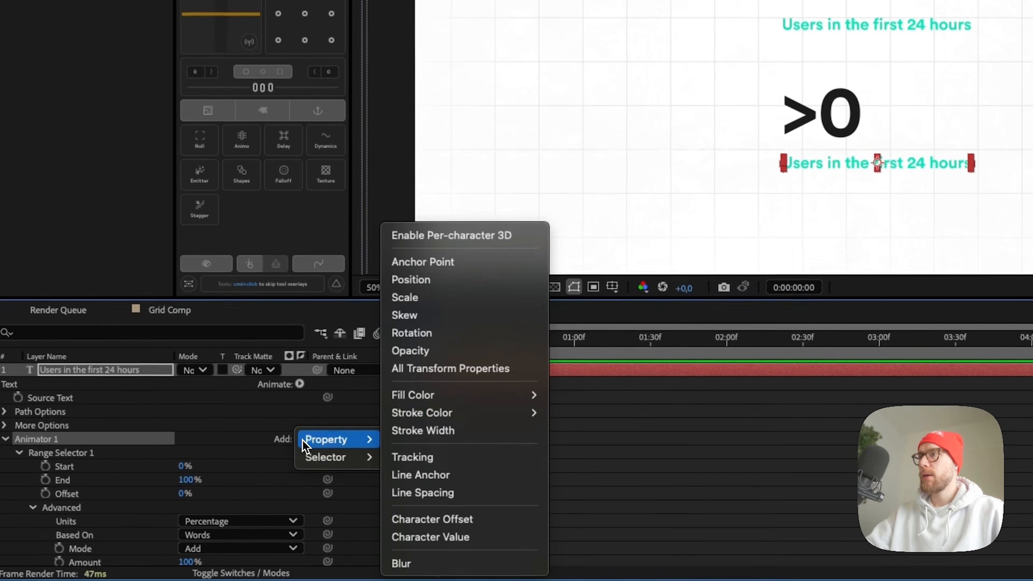
pyautogui.click(427, 563)
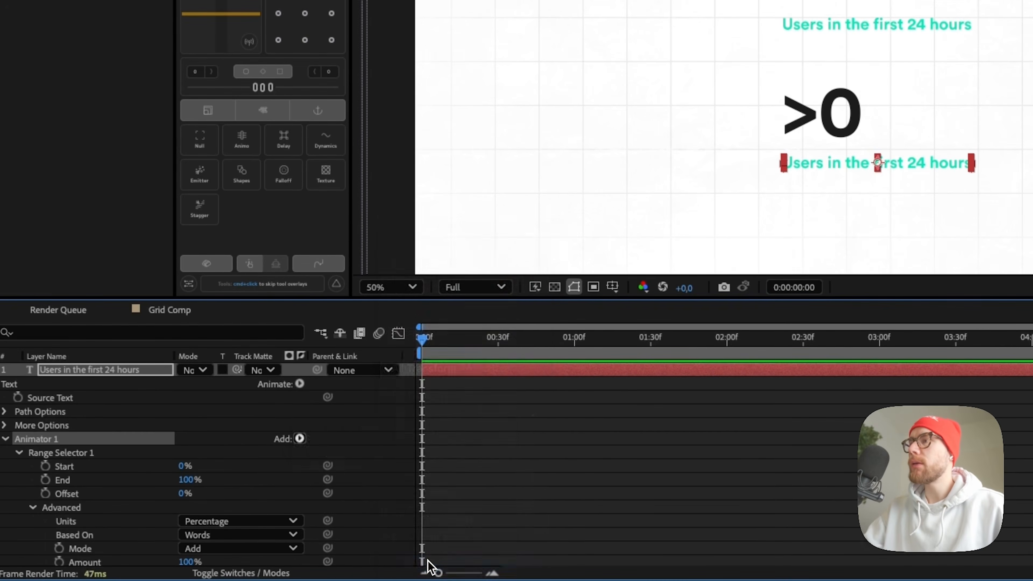
pyautogui.scroll(-2, 424, 486)
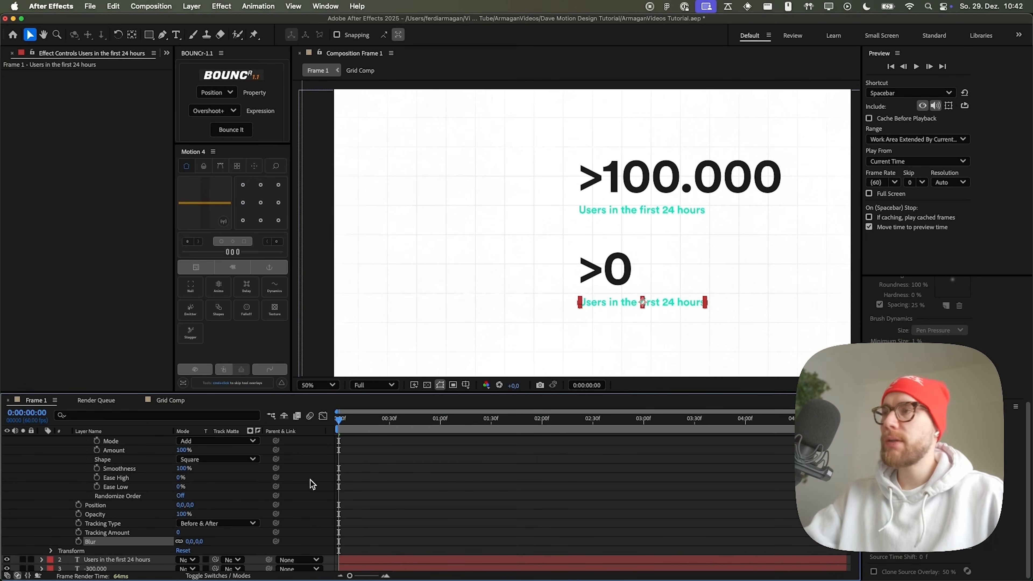
pyautogui.scroll(3, 313, 488)
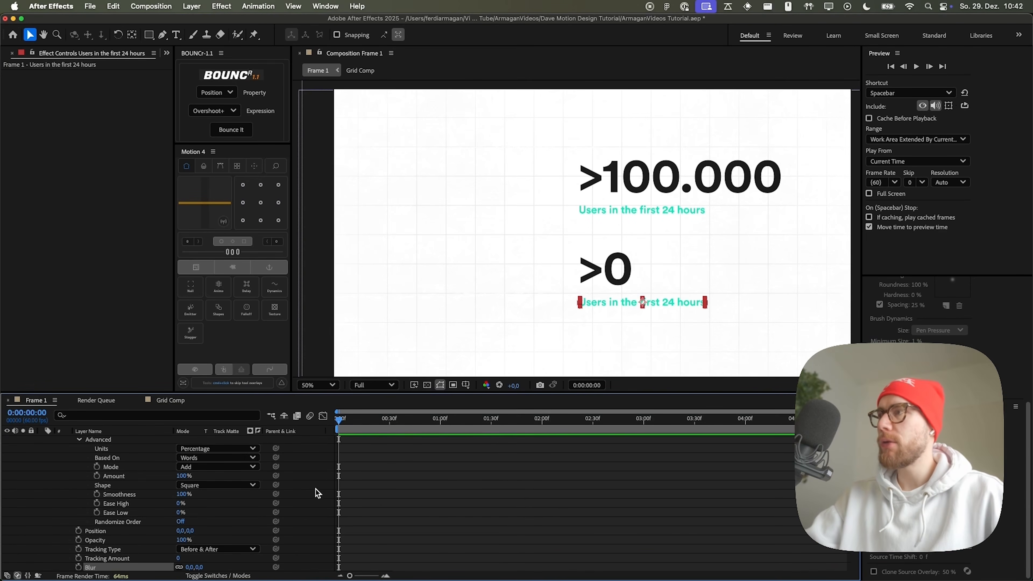
pyautogui.scroll(-3, 314, 490)
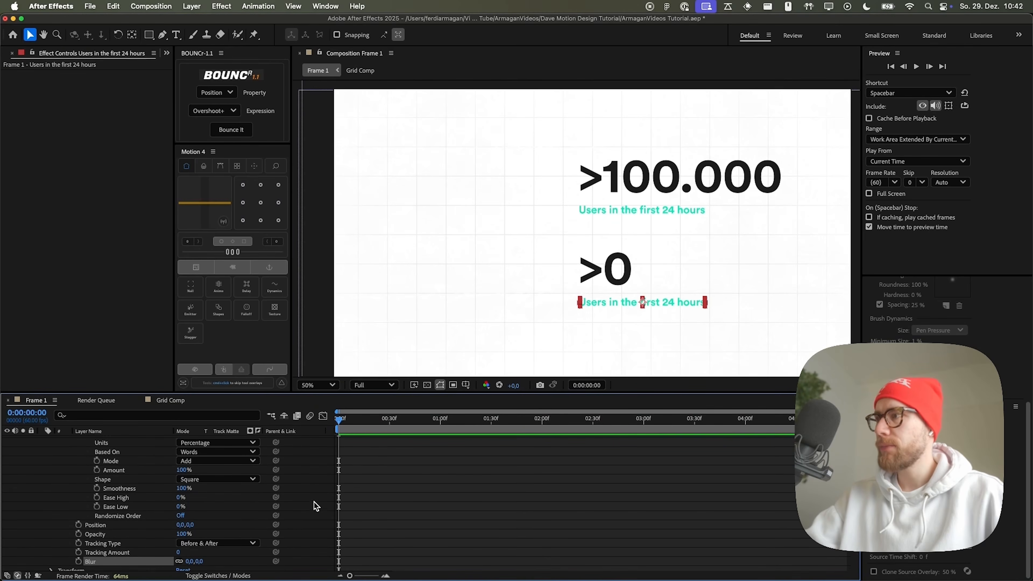
pyautogui.scroll(-3, 305, 517)
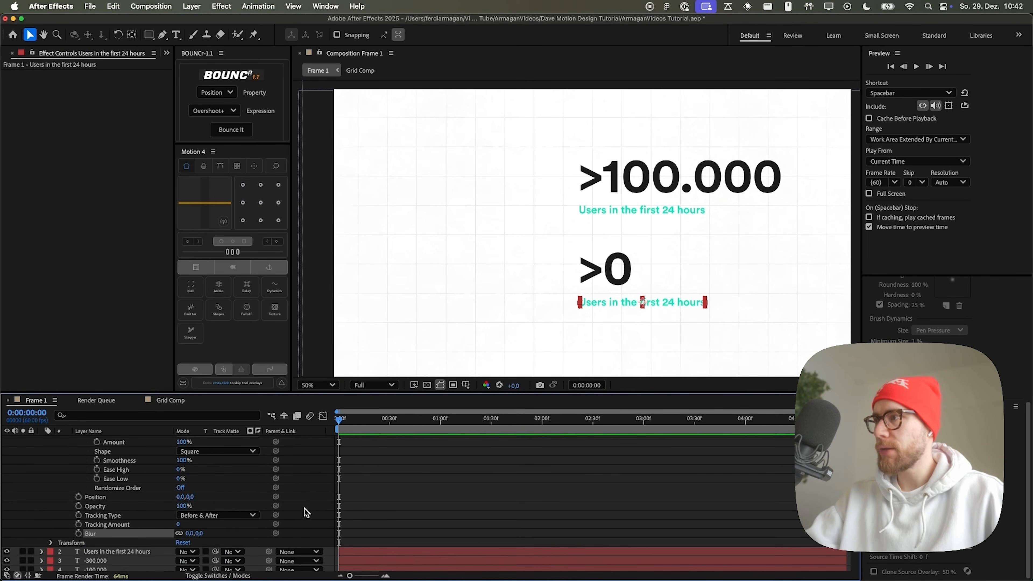
# - Start keyframes for Animator 1's Position, Opacity and Blur, and move all three keyframes to about 0:00:01:09
pyautogui.click(78, 497)
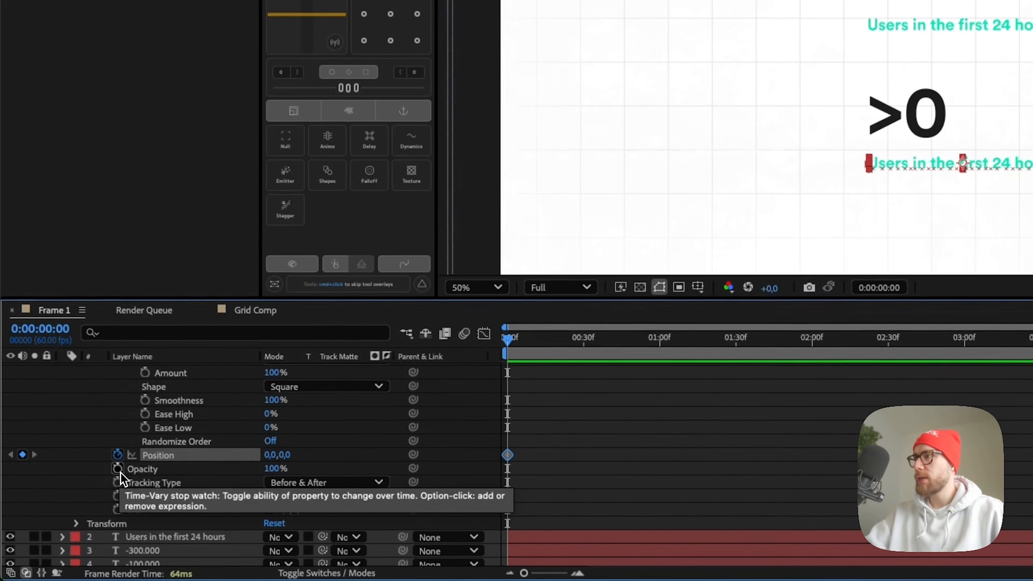
pyautogui.click(117, 469)
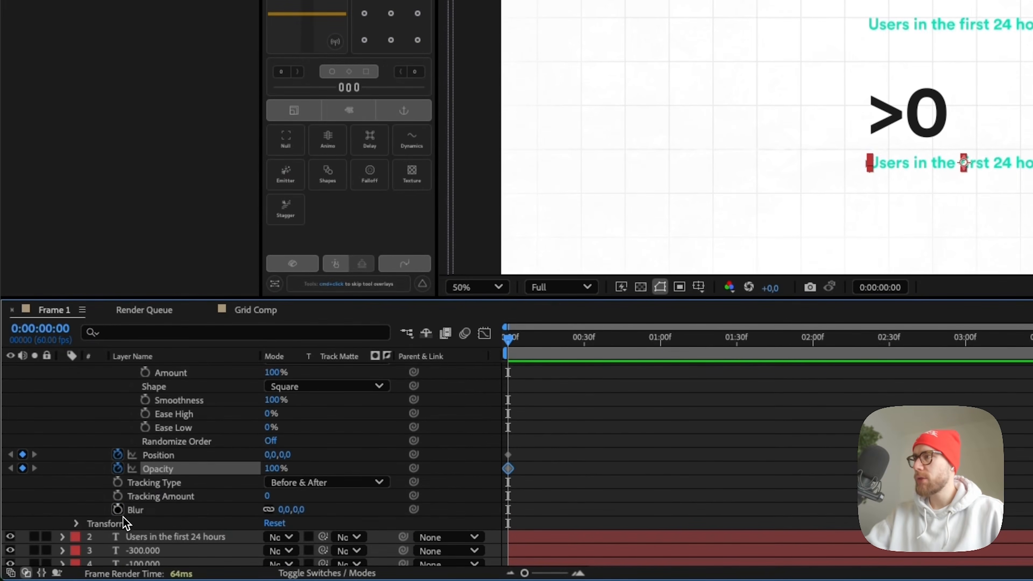
pyautogui.click(118, 509)
pyautogui.moveTo(525, 518); pyautogui.dragTo(685, 459)
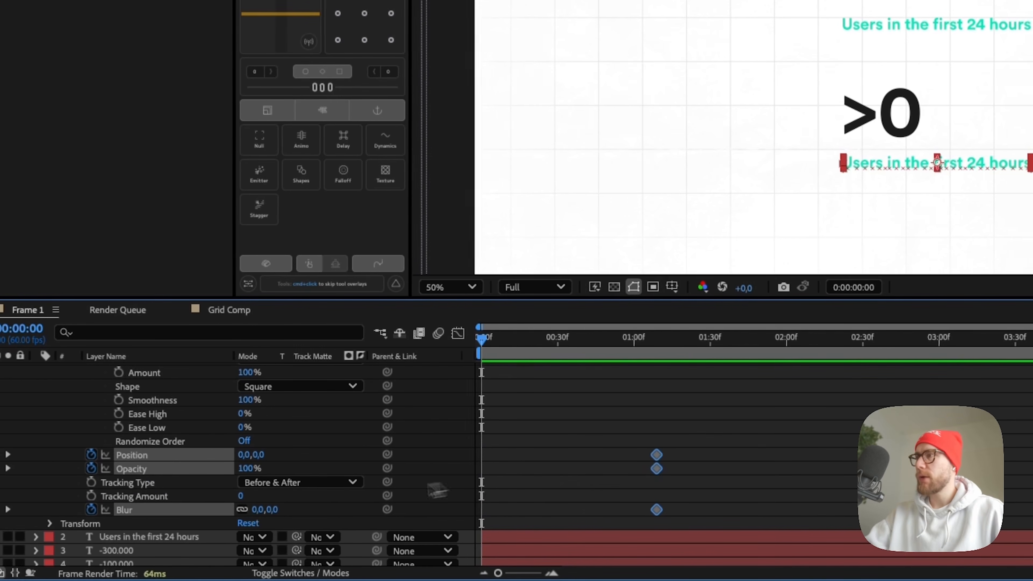
# - Set the animator's starting values at frame 0 to Position 0,20, Opacity 0% and Blur 10,10
pyautogui.click(285, 466)
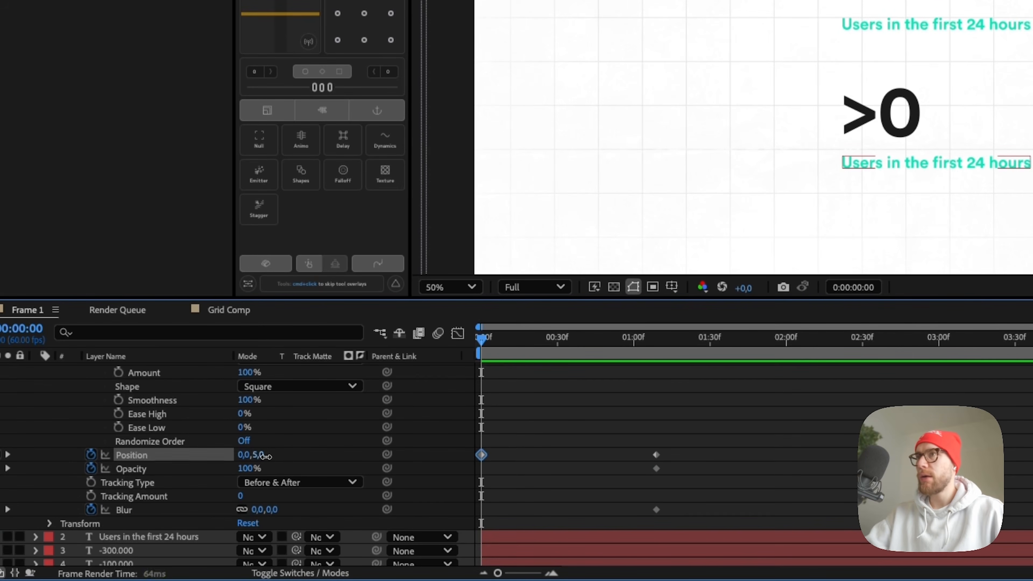
pyautogui.moveTo(265, 457); pyautogui.dragTo(278, 455)
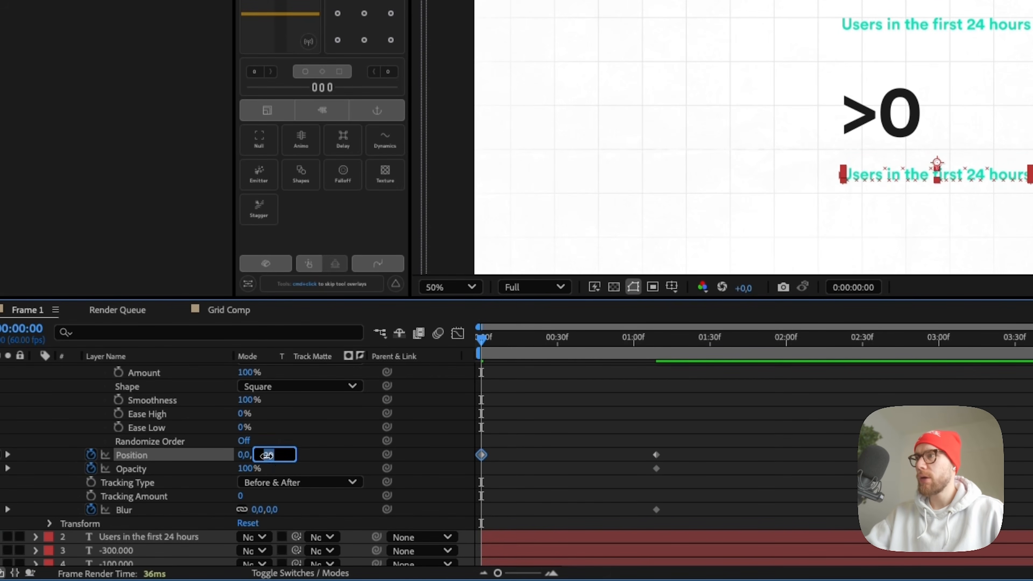
pyautogui.write('20')
pyautogui.press('Return')
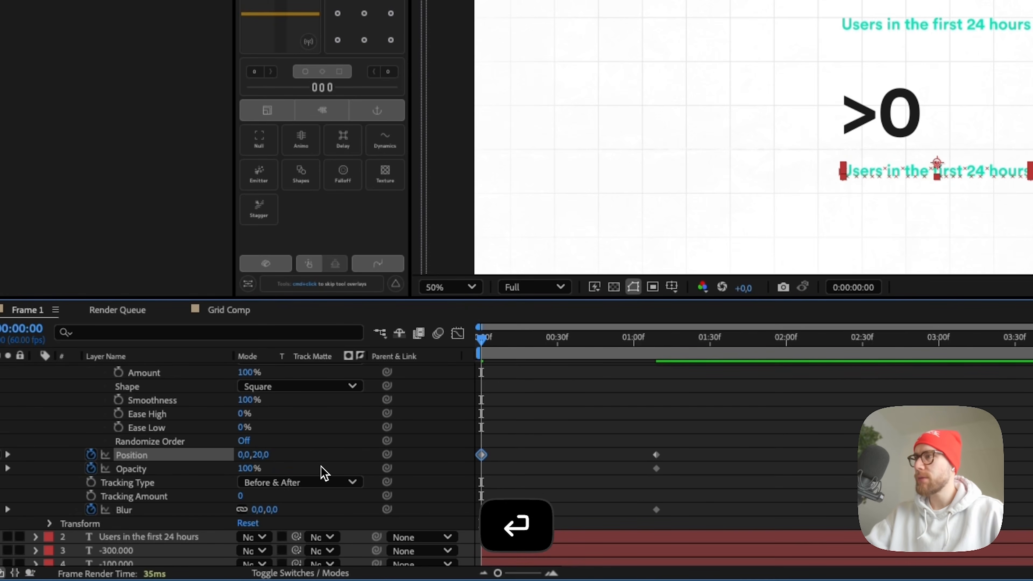
pyautogui.moveTo(249, 470); pyautogui.dragTo(157, 469)
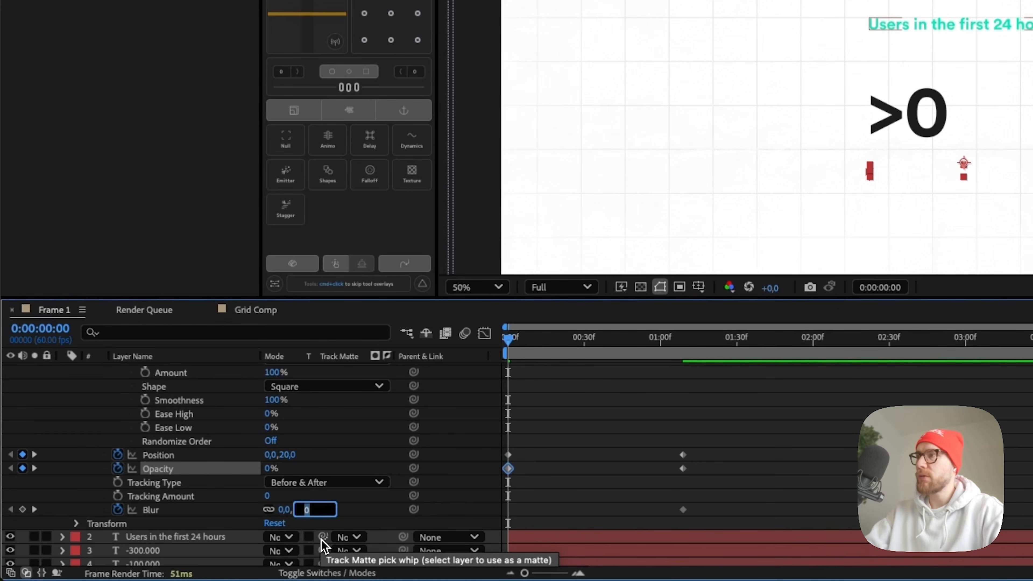
pyautogui.press('Return')
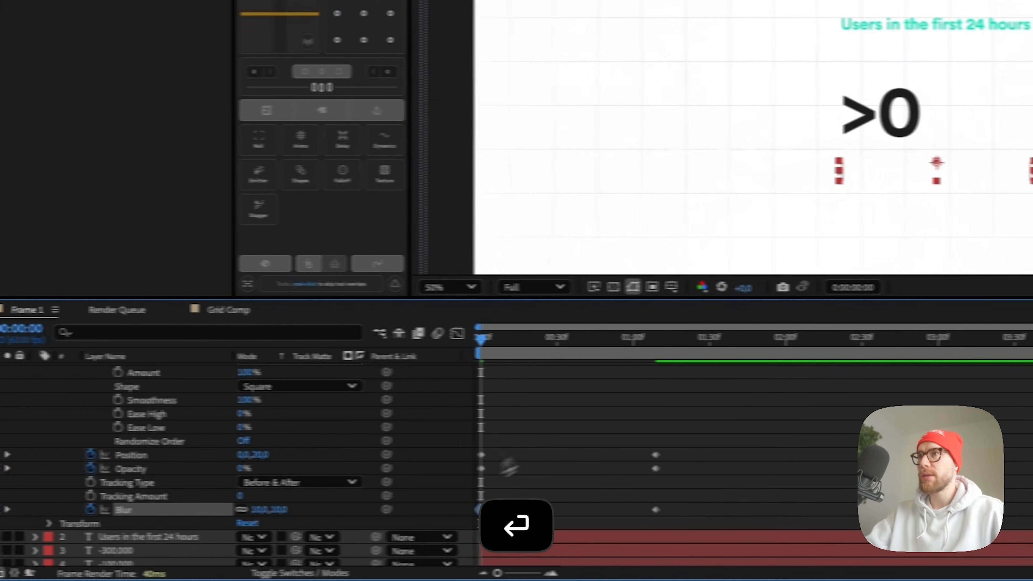
# - Scrub through the fade-in, then keyframe the Offset of Range Selector 1 from 0% at frame 0 to 100% at 0:00:00:28
pyautogui.moveTo(371, 356); pyautogui.dragTo(460, 339)
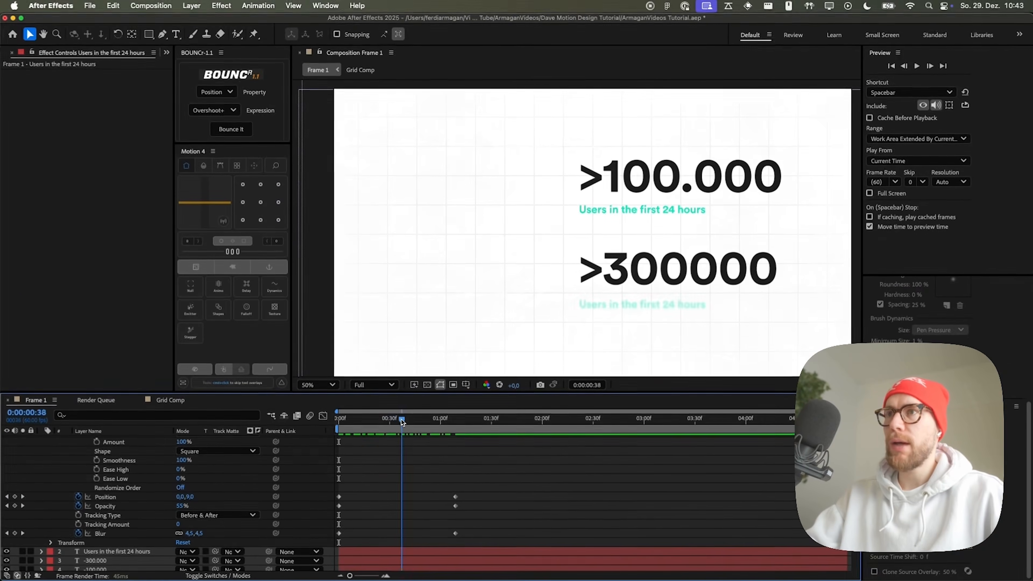
pyautogui.moveTo(401, 419); pyautogui.dragTo(444, 423)
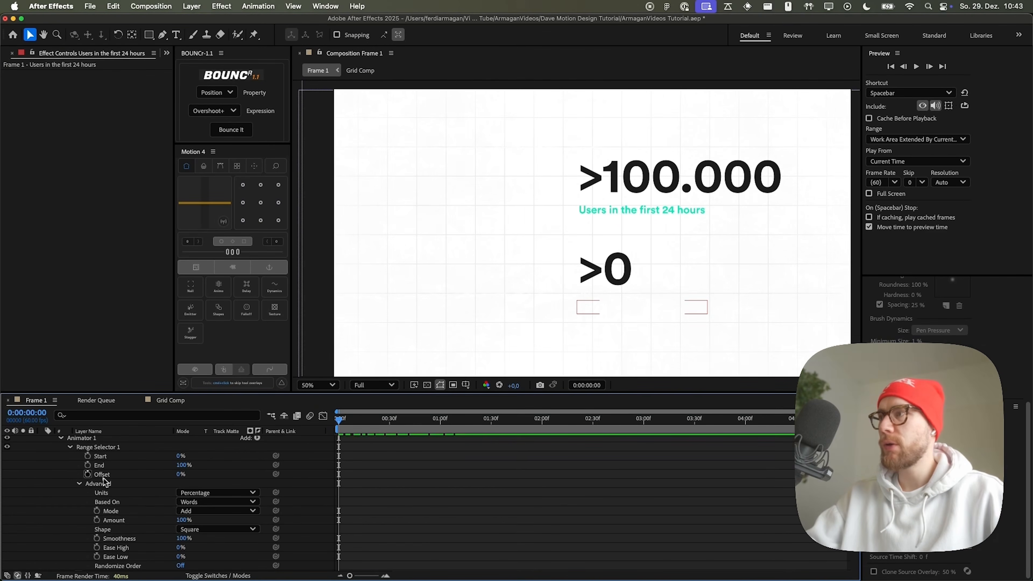
pyautogui.click(88, 474)
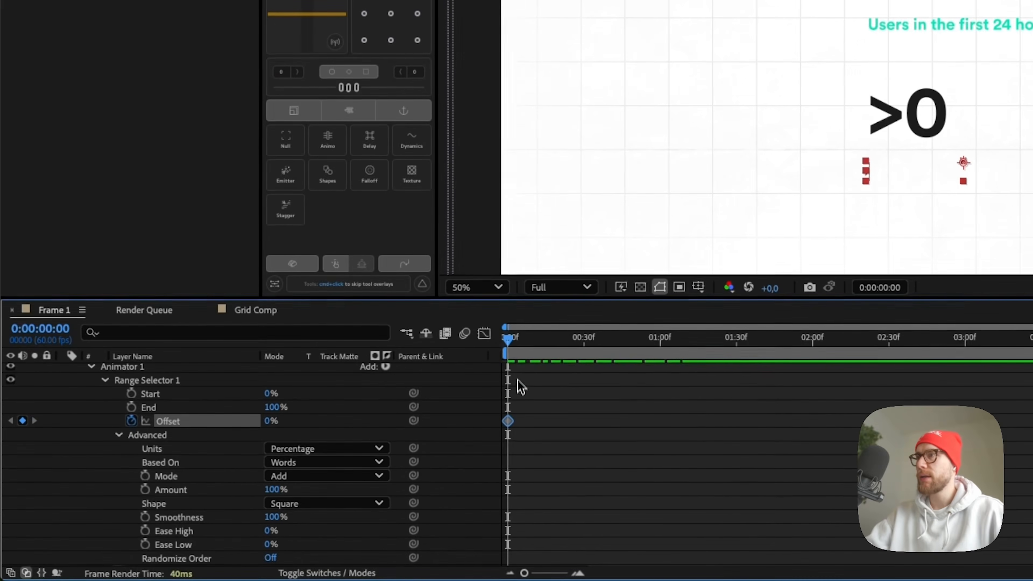
pyautogui.moveTo(512, 342); pyautogui.dragTo(538, 342)
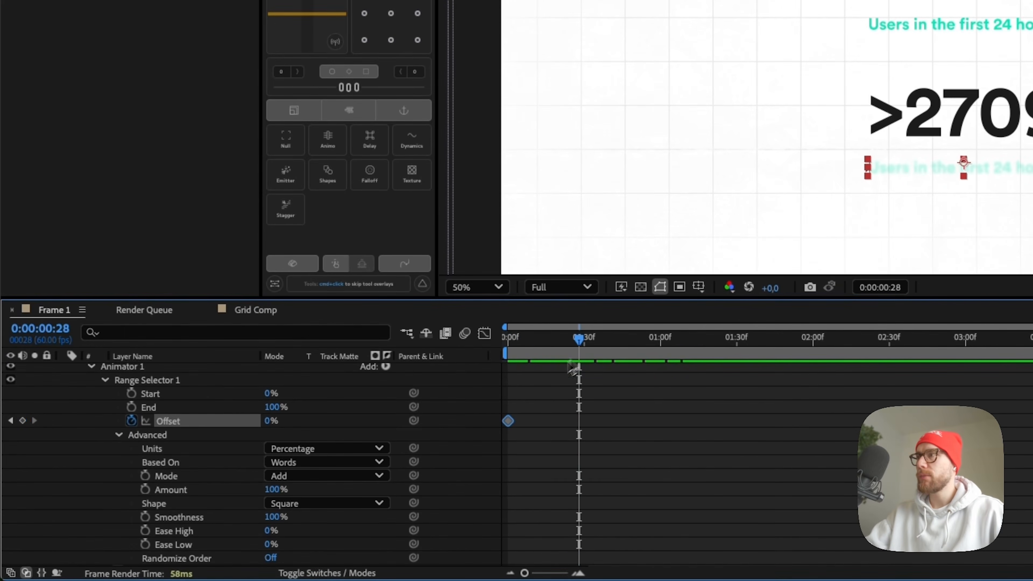
pyautogui.moveTo(271, 421); pyautogui.dragTo(290, 422)
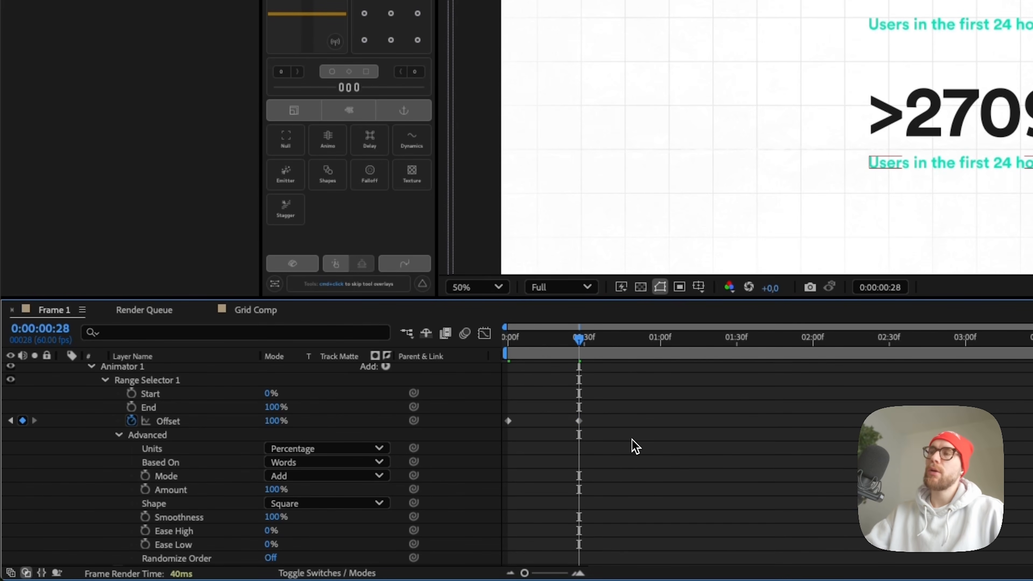
# - Preview the word-by-word reveal of the lower subtitle from the start
pyautogui.moveTo(556, 346); pyautogui.dragTo(575, 355)
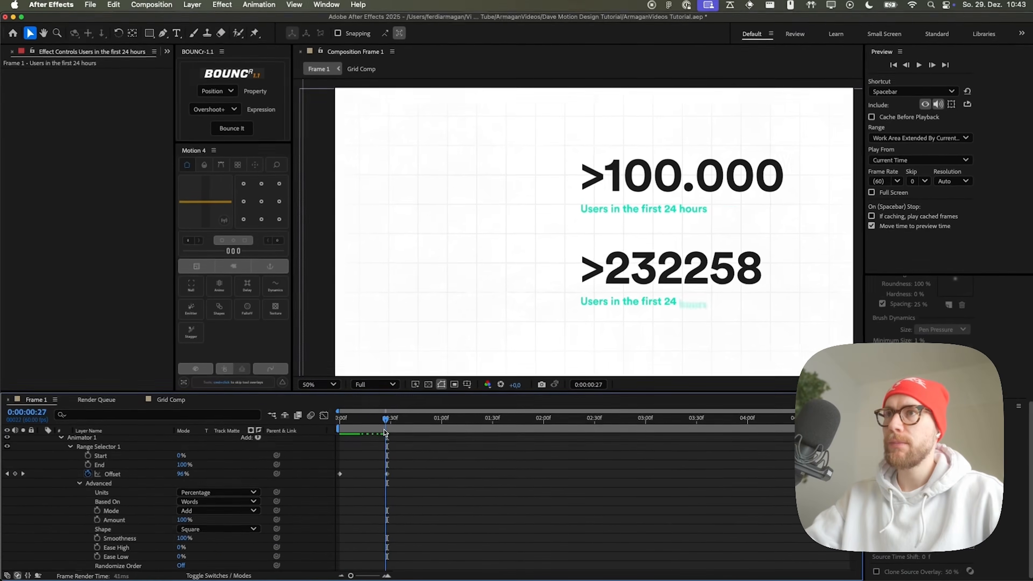
pyautogui.moveTo(384, 430); pyautogui.dragTo(338, 432)
pyautogui.press('space')
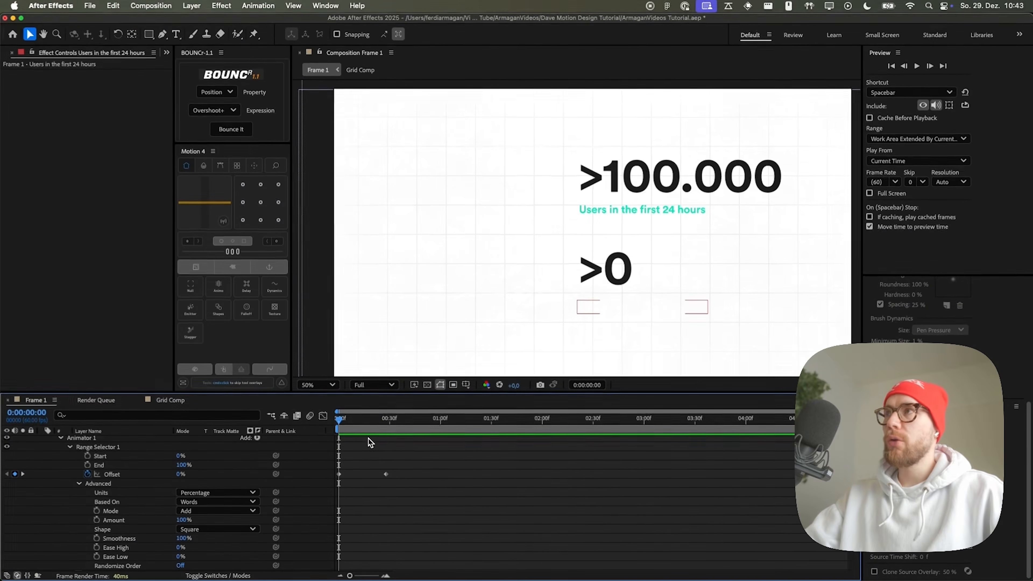
# - Shape the Offset animation into a smooth S-curve in the graph editor by extending the influence handles of both keyframes
pyautogui.moveTo(417, 497); pyautogui.dragTo(336, 456)
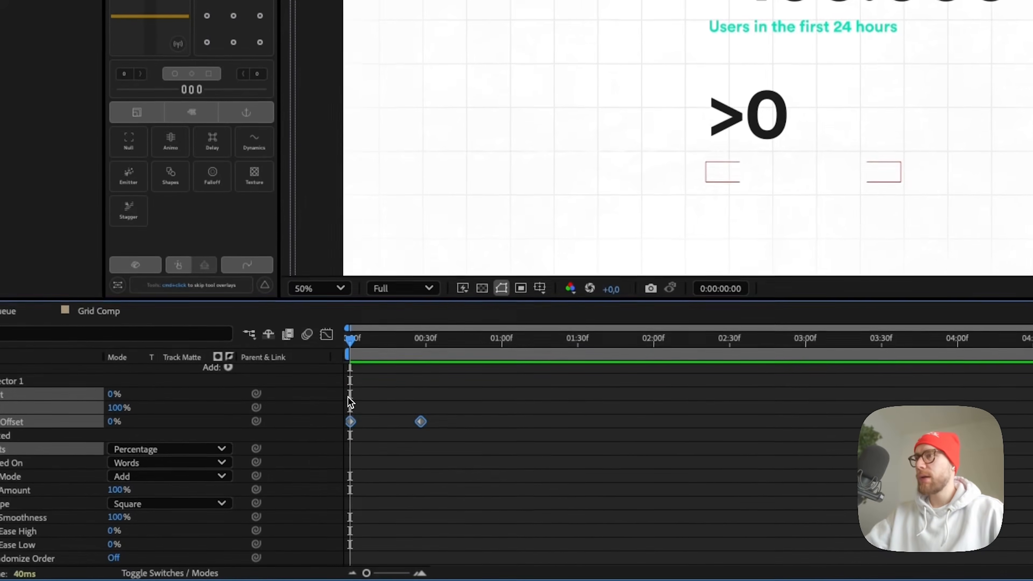
pyautogui.click(327, 334)
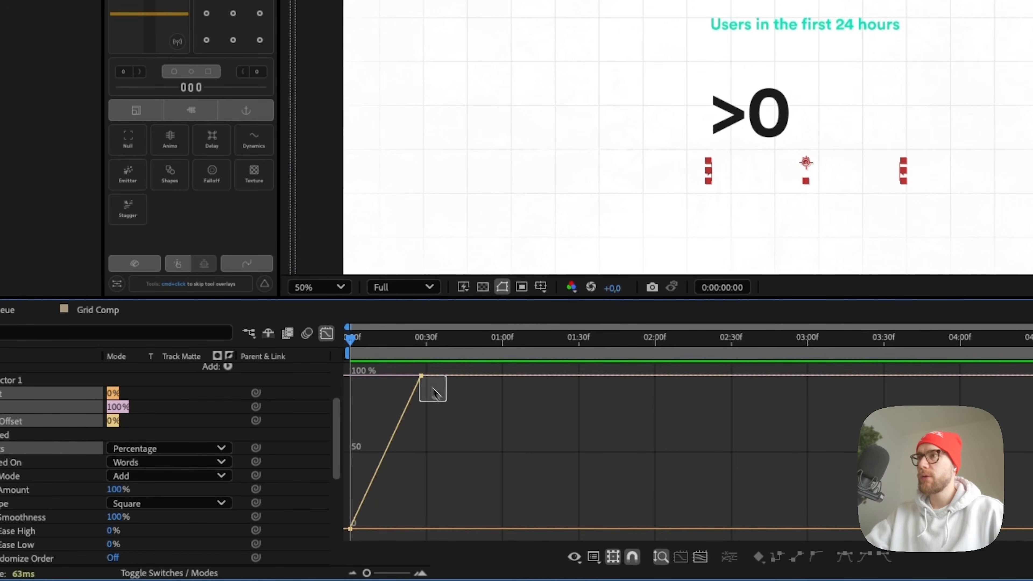
pyautogui.click(422, 376)
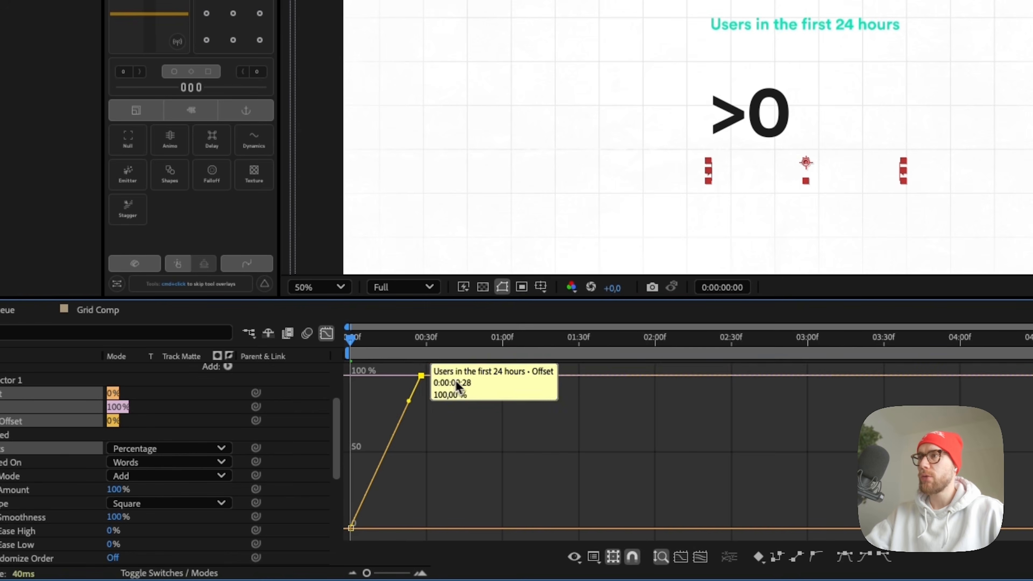
pyautogui.moveTo(409, 401); pyautogui.dragTo(378, 384)
pyautogui.click(351, 528)
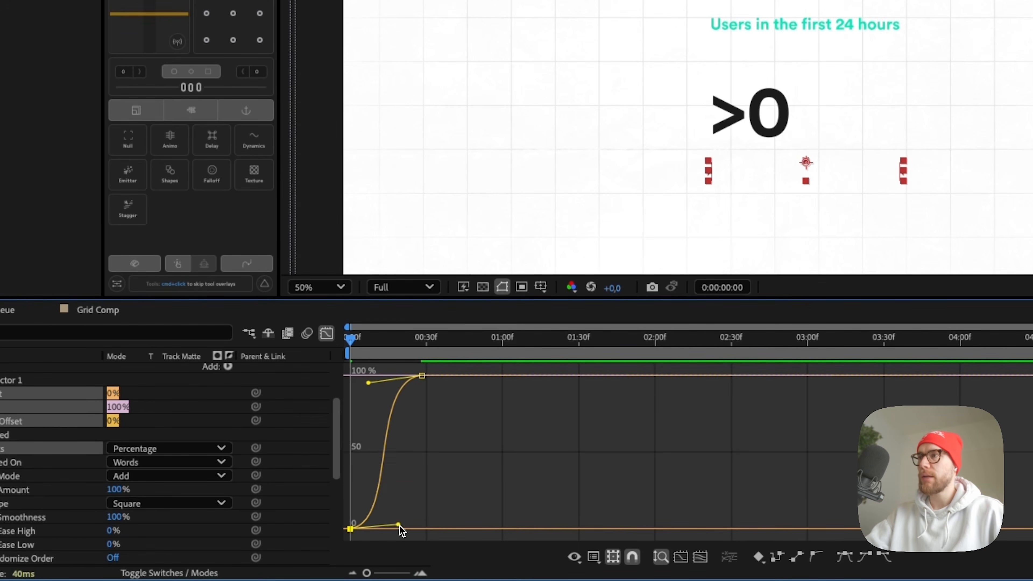
# - Move the last Offset keyframe to about 0:00:02:02 and check the slower word reveal from the start
pyautogui.moveTo(388, 342); pyautogui.dragTo(324, 339)
pyautogui.press('space')
pyautogui.press('space')
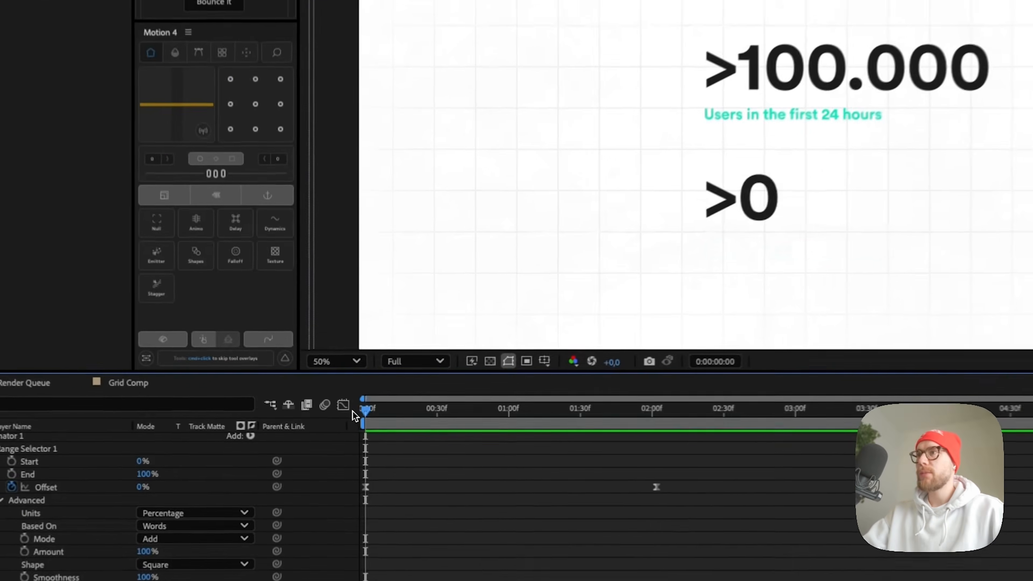
pyautogui.moveTo(338, 419); pyautogui.dragTo(473, 429)
pyautogui.moveTo(569, 416); pyautogui.dragTo(285, 409)
# - Ease the two Offset keyframes with Motion 4, using an influence of 16 on the first side and 79 on the second
pyautogui.moveTo(707, 525); pyautogui.dragTo(362, 453)
pyautogui.click(369, 463)
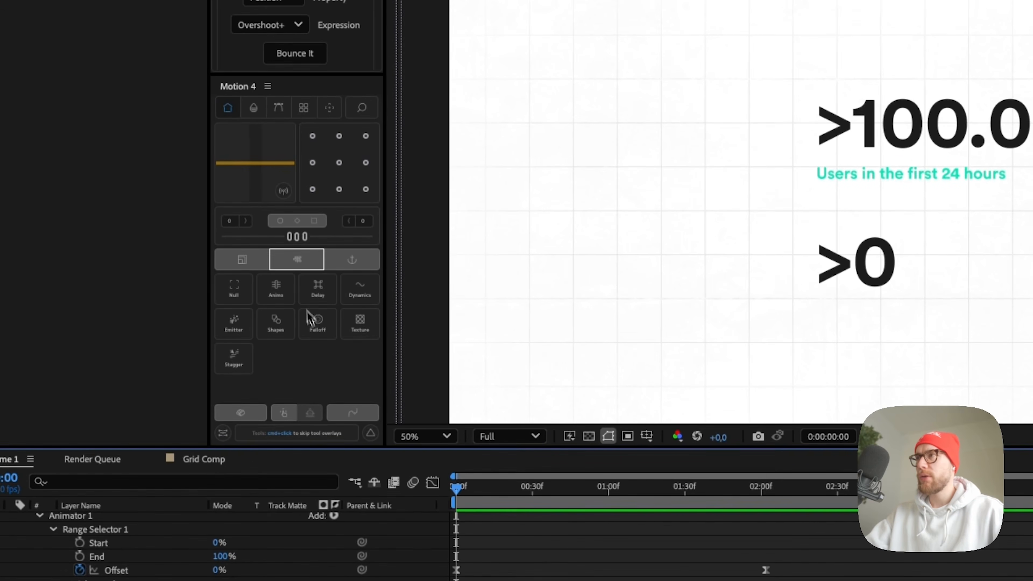
pyautogui.moveTo(701, 487); pyautogui.dragTo(355, 409)
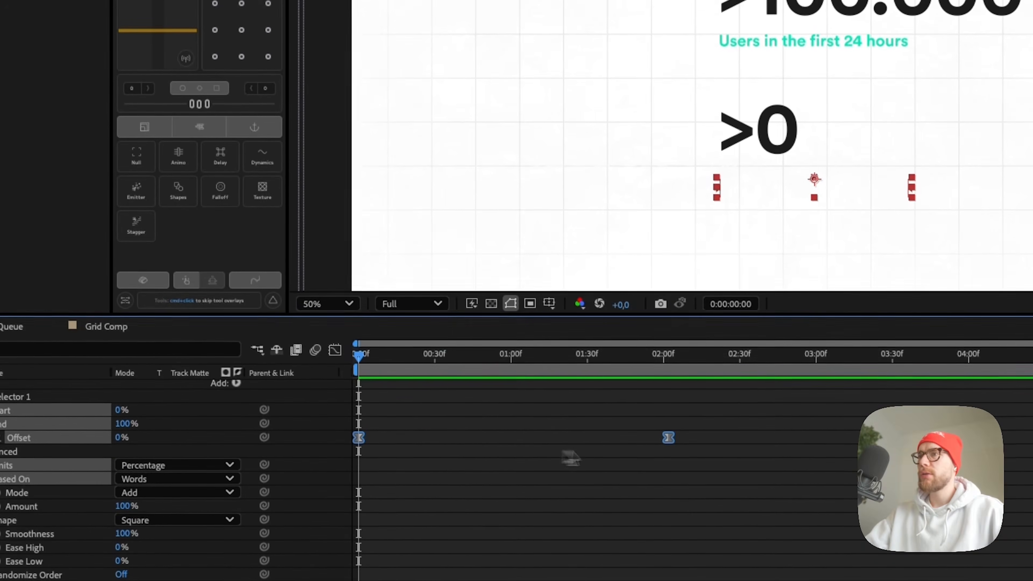
pyautogui.moveTo(192, 104); pyautogui.dragTo(192, 104)
pyautogui.moveTo(240, 170); pyautogui.dragTo(200, 171)
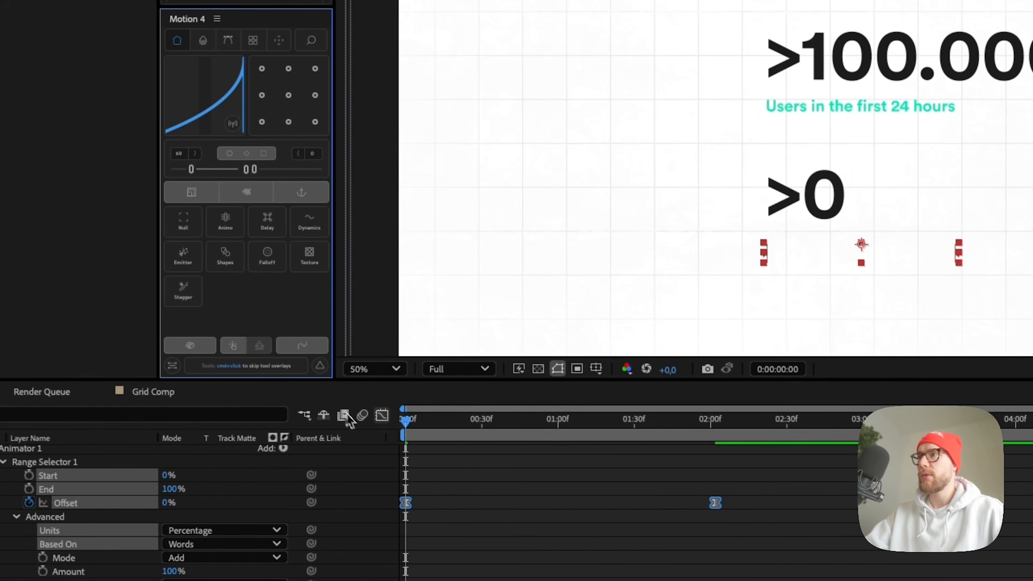
pyautogui.click(383, 416)
pyautogui.click(383, 416)
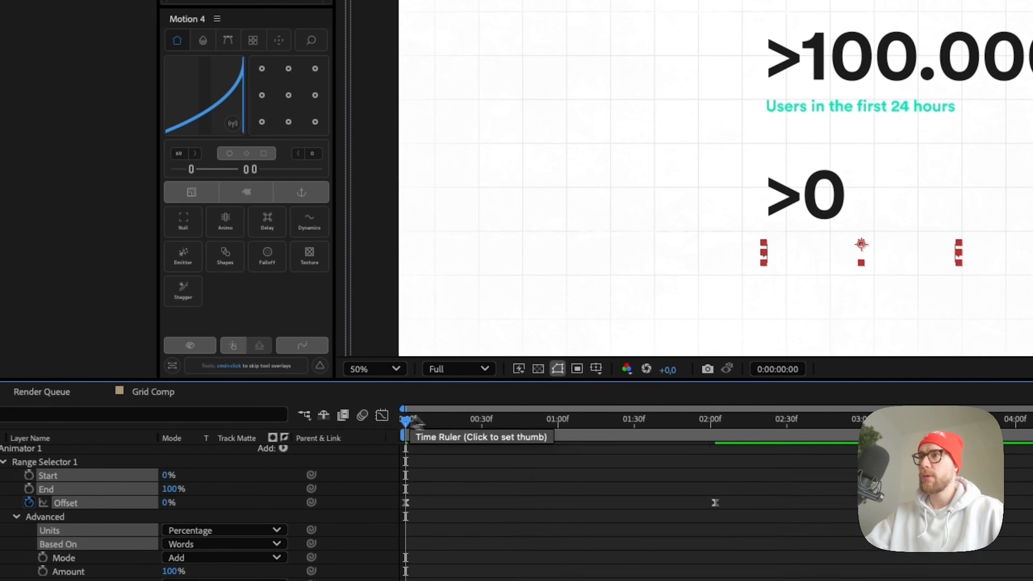
pyautogui.moveTo(710, 525); pyautogui.dragTo(381, 468)
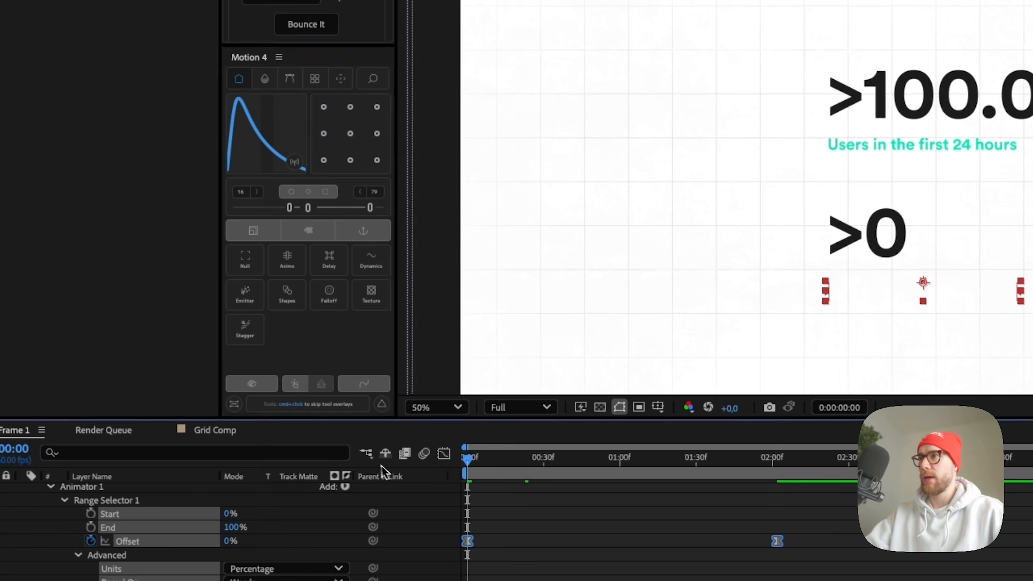
# - Play back the eased word reveal several times, pausing midway through it
pyautogui.press('space')
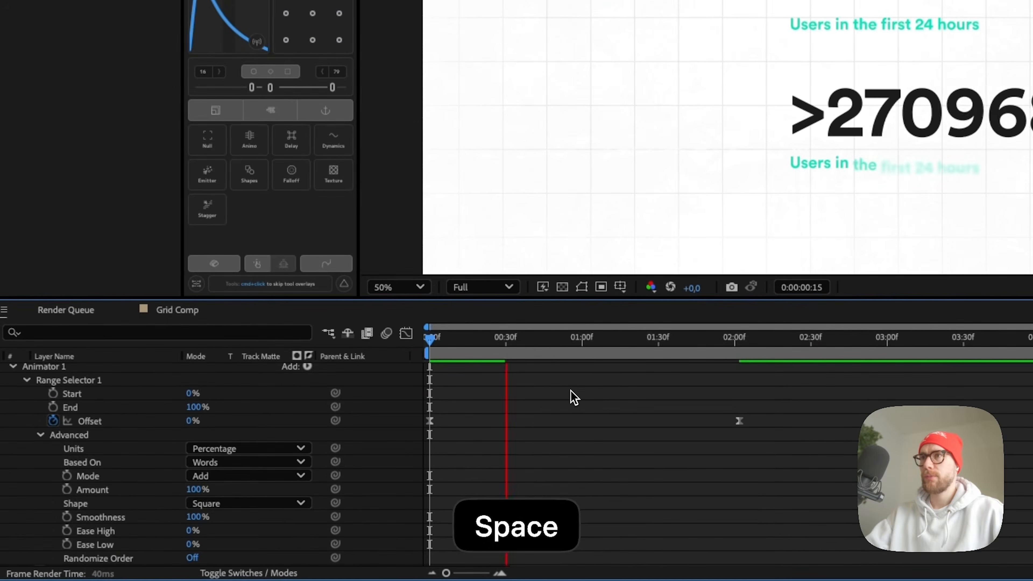
pyautogui.press('space')
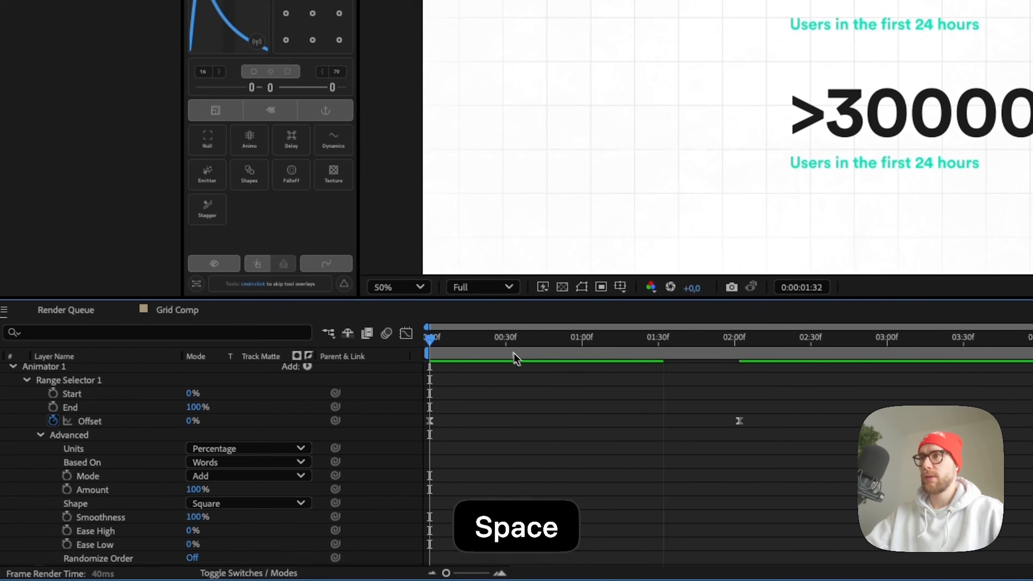
pyautogui.press('space')
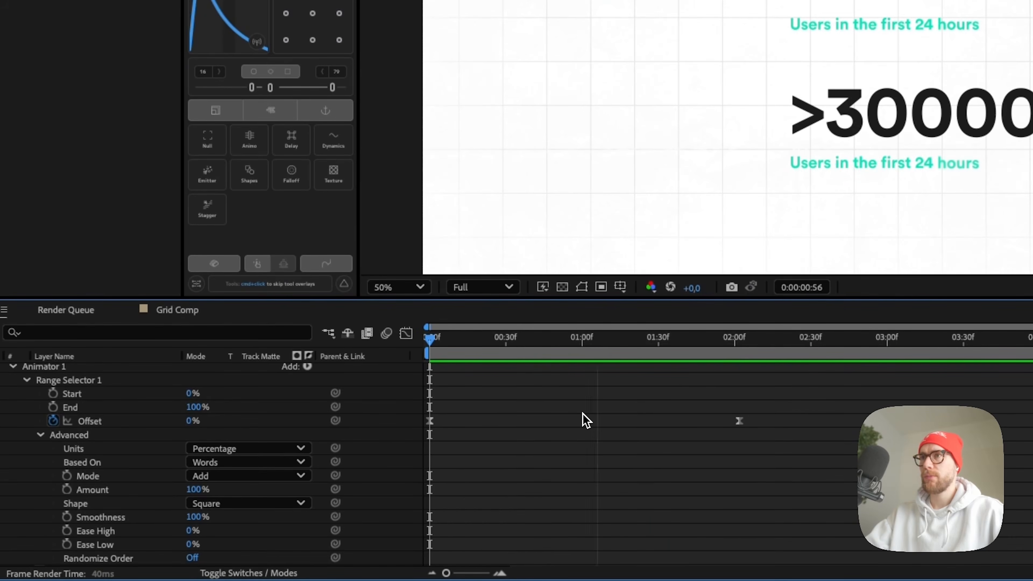
pyautogui.press('space')
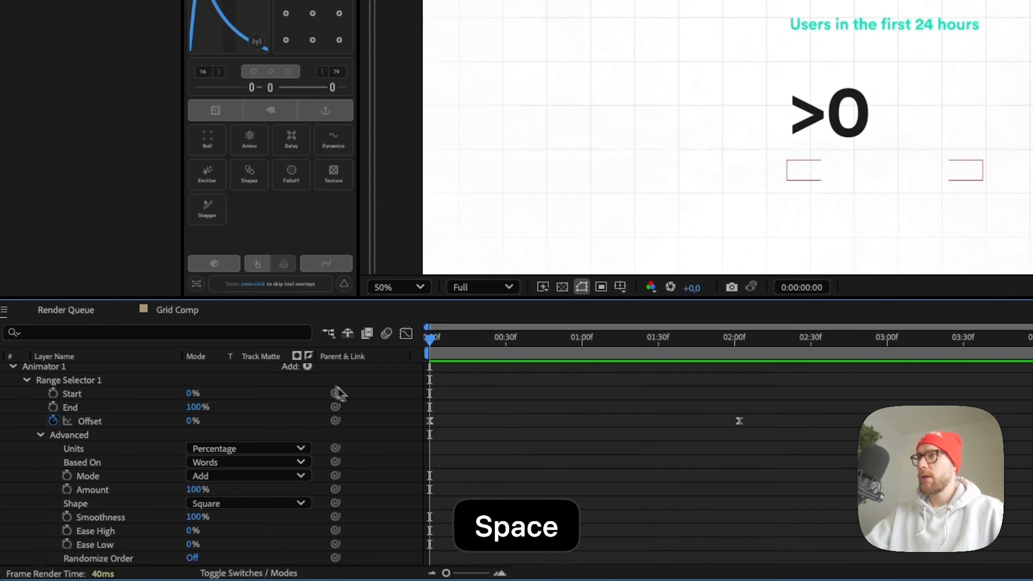
pyautogui.press('space')
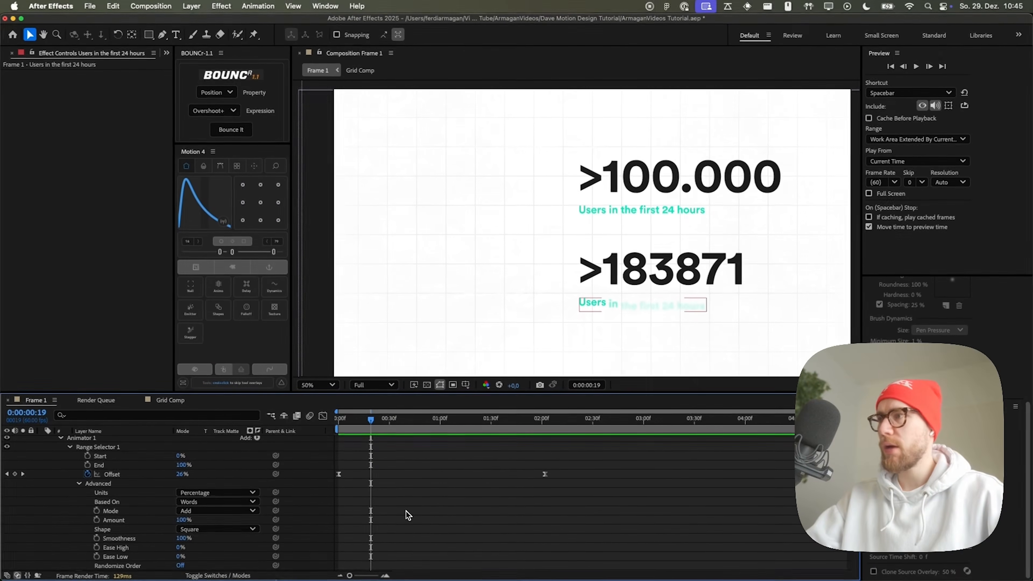
# - Move the last Opacity keyframe of the lower subtitle's animator to about 0:00:01:51 and the last Position keyframe to about 0:00:01:19
pyautogui.scroll(1, 645, 331)
pyautogui.moveTo(644, 335); pyautogui.dragTo(517, 222)
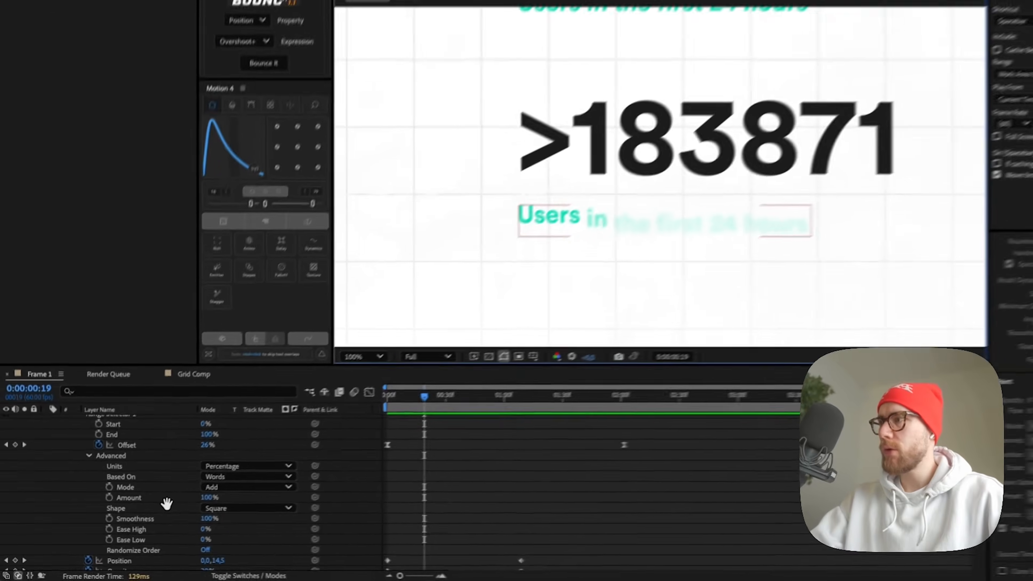
pyautogui.scroll(-5, 167, 504)
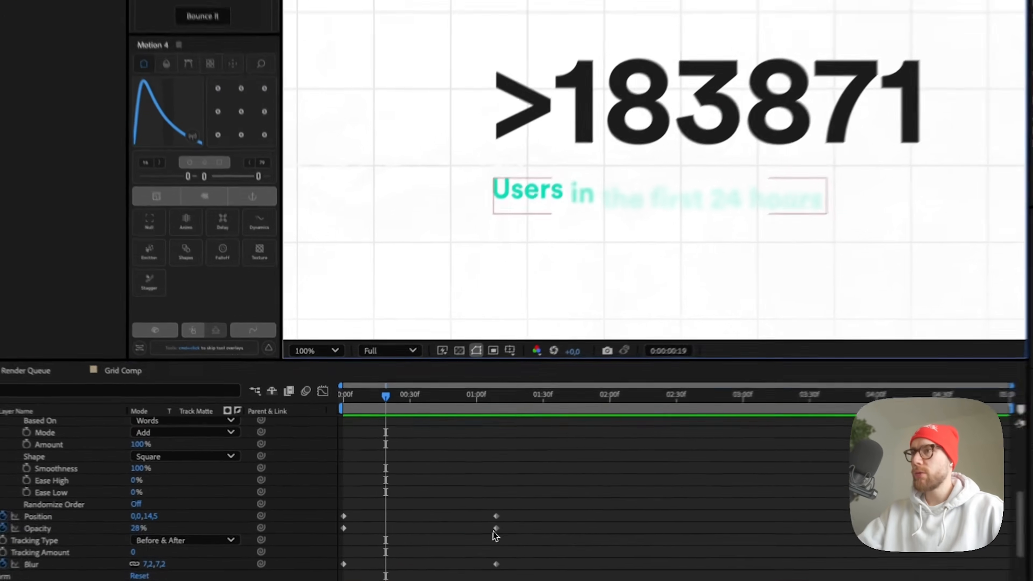
pyautogui.moveTo(522, 513); pyautogui.dragTo(635, 533)
pyautogui.moveTo(399, 397); pyautogui.dragTo(434, 399)
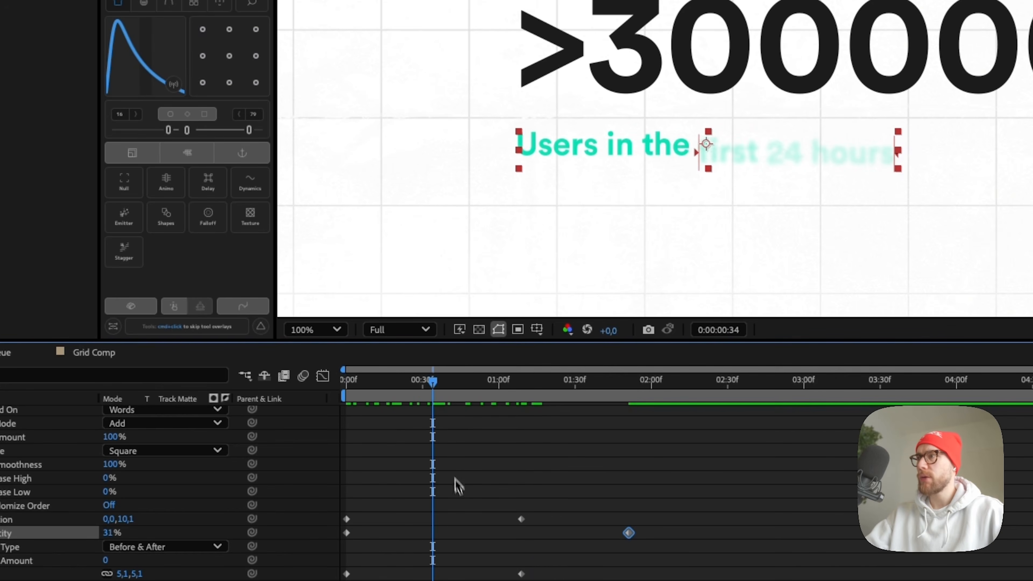
pyautogui.moveTo(522, 520); pyautogui.dragTo(550, 518)
# - Fit the composition in the viewer and scrub through the opening seconds to check the lower subtitle's retimed word reveal
pyautogui.press('u')
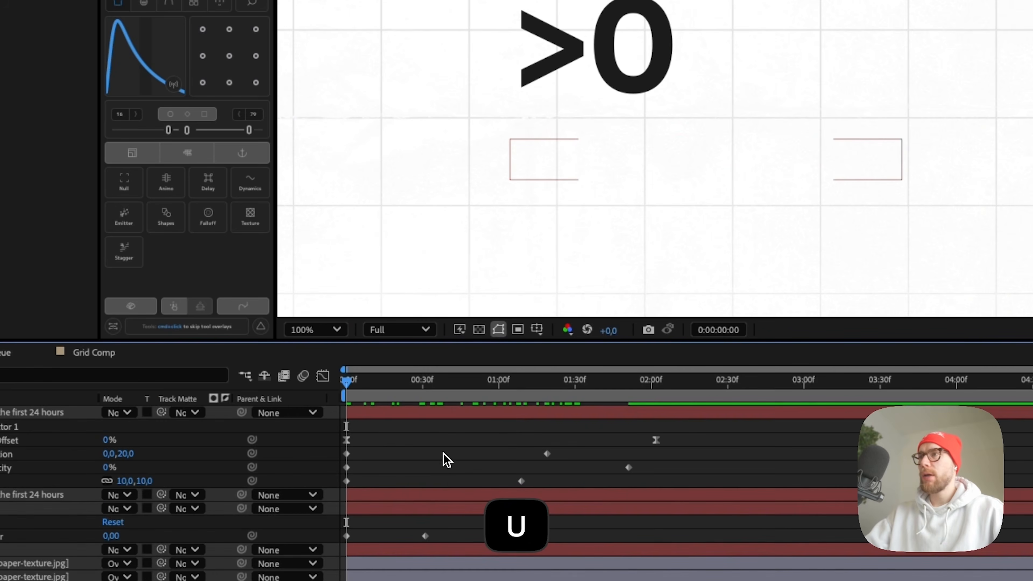
pyautogui.scroll(-2, 446, 307)
pyautogui.click(336, 329)
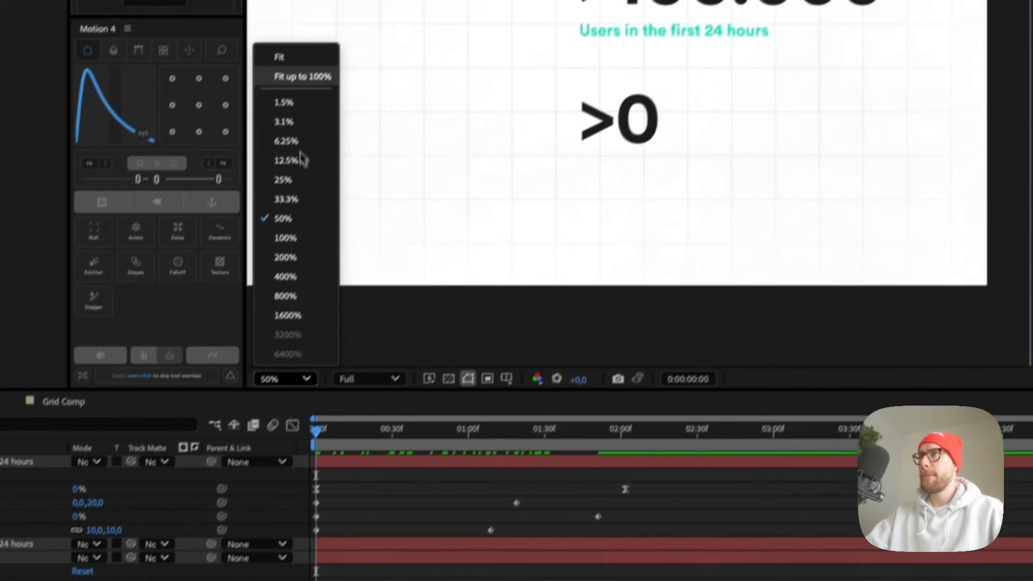
pyautogui.click(302, 76)
pyautogui.moveTo(315, 431); pyautogui.dragTo(371, 432)
pyautogui.moveTo(348, 474); pyautogui.dragTo(416, 474)
pyautogui.moveTo(560, 479); pyautogui.dragTo(494, 476)
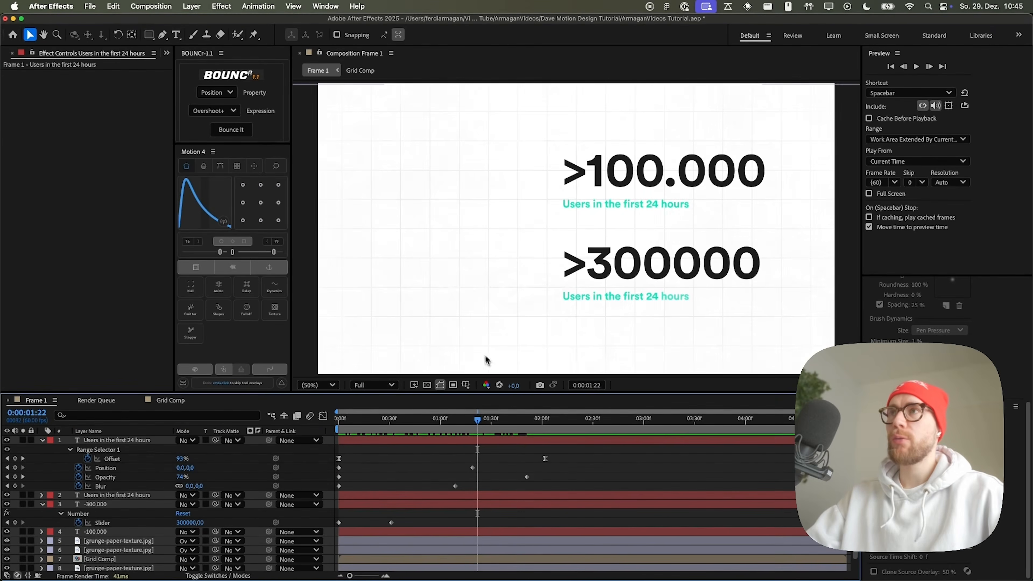
pyautogui.scroll(1, 471, 258)
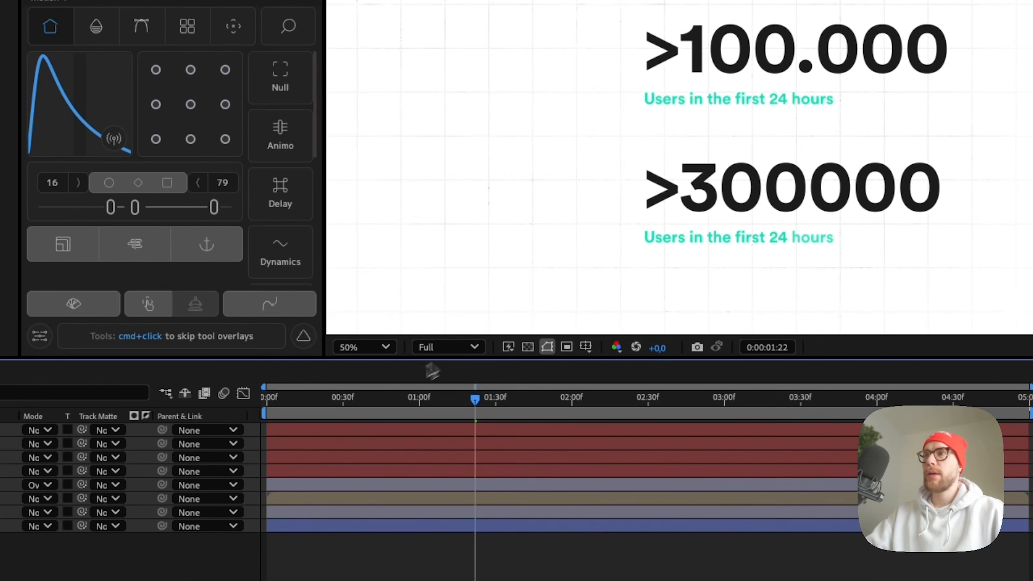
pyautogui.moveTo(275, 398); pyautogui.dragTo(380, 398)
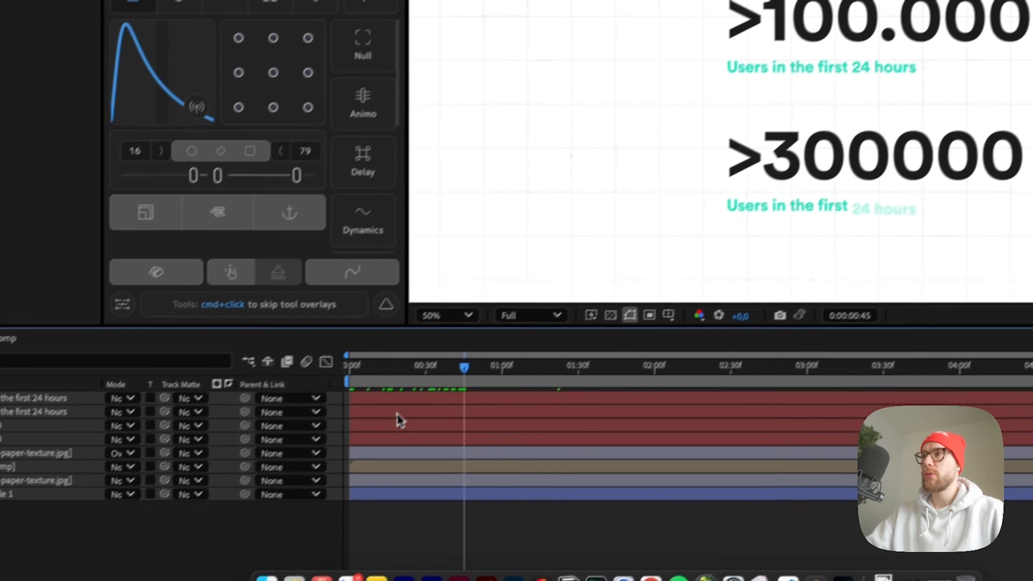
pyautogui.moveTo(234, 463); pyautogui.dragTo(320, 468)
pyautogui.moveTo(471, 346); pyautogui.dragTo(525, 345)
pyautogui.moveTo(437, 422); pyautogui.dragTo(285, 421)
# - Select Animator 1 of the lower subtitle, look over the animation commands, and collapse the layer again
pyautogui.click(118, 440)
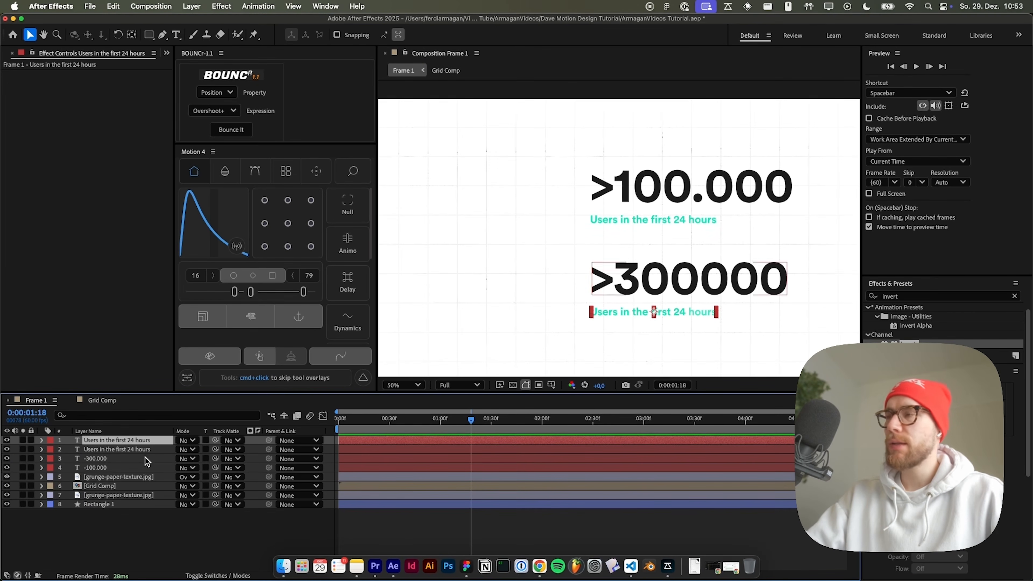
pyautogui.press('u')
pyautogui.click(93, 450)
pyautogui.click(105, 455)
pyautogui.click(105, 456)
pyautogui.click(63, 441)
pyautogui.click(64, 441)
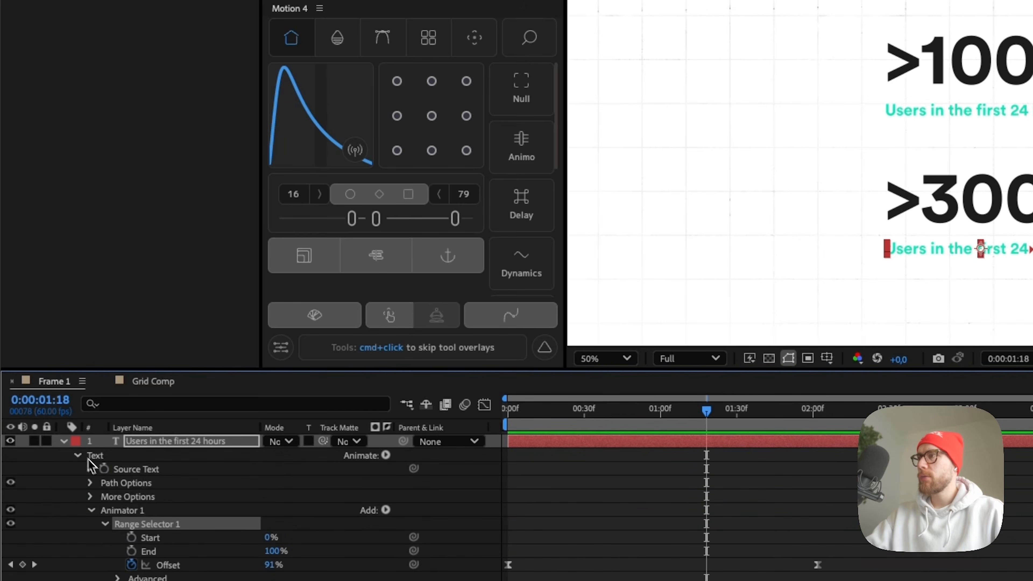
pyautogui.click(118, 512)
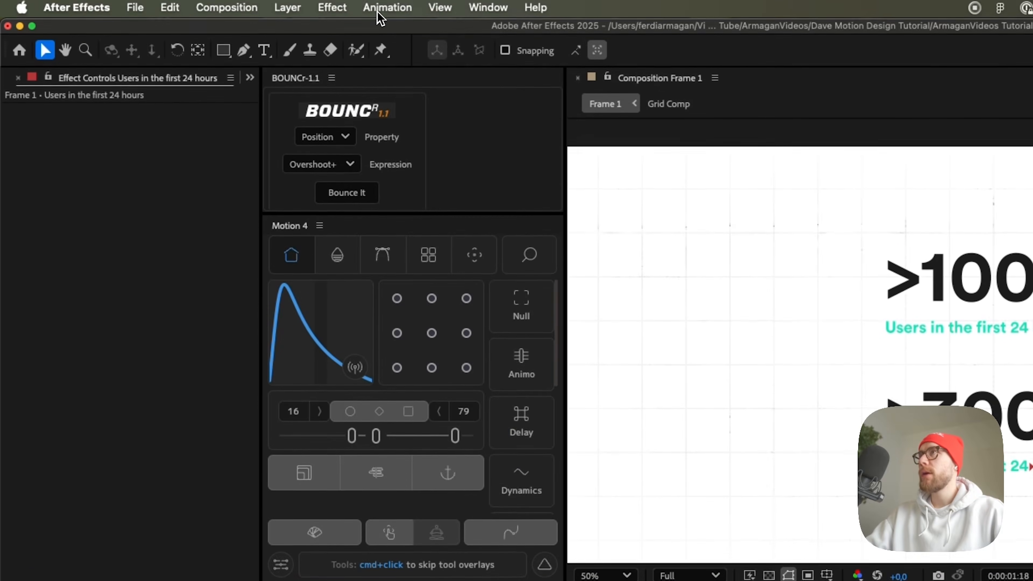
pyautogui.click(378, 13)
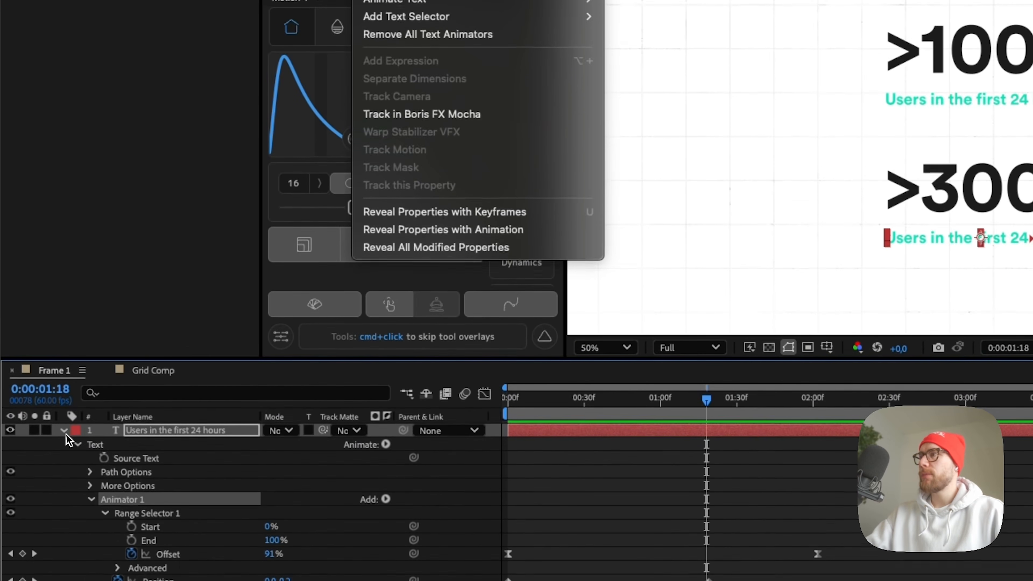
pyautogui.click(66, 431)
pyautogui.click(65, 431)
# - Apply the WordbyWordBlurAnim.ffx animation preset to the upper subtitle at the first frame and preview the reveal
pyautogui.moveTo(582, 398); pyautogui.dragTo(506, 401)
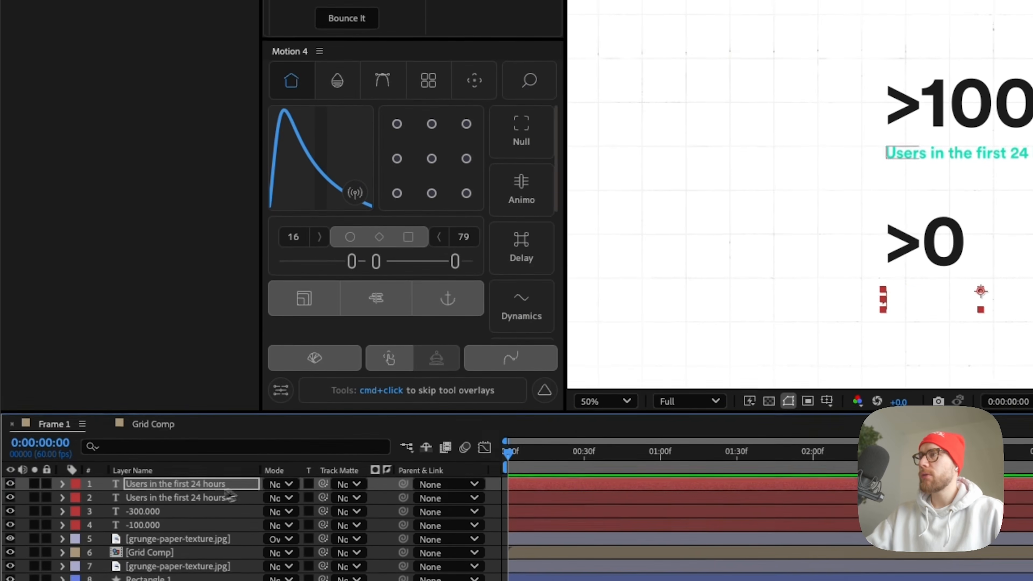
pyautogui.click(173, 444)
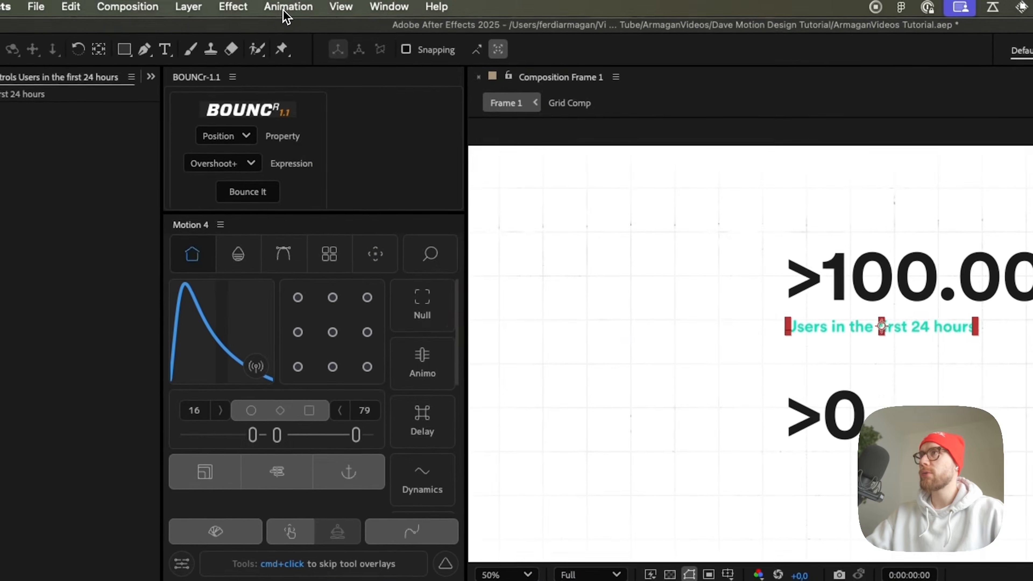
pyautogui.click(285, 10)
pyautogui.click(342, 50)
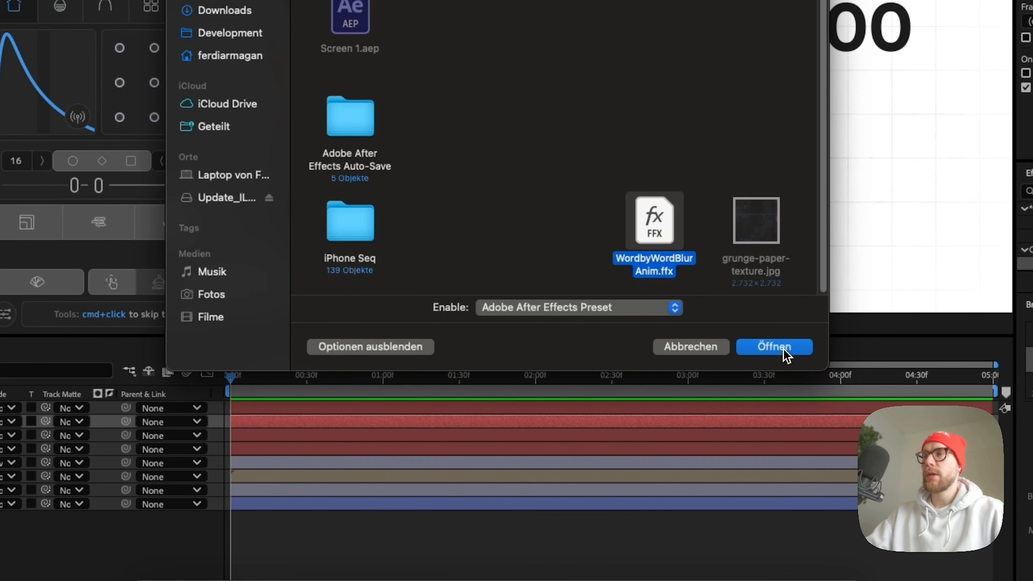
pyautogui.click(785, 349)
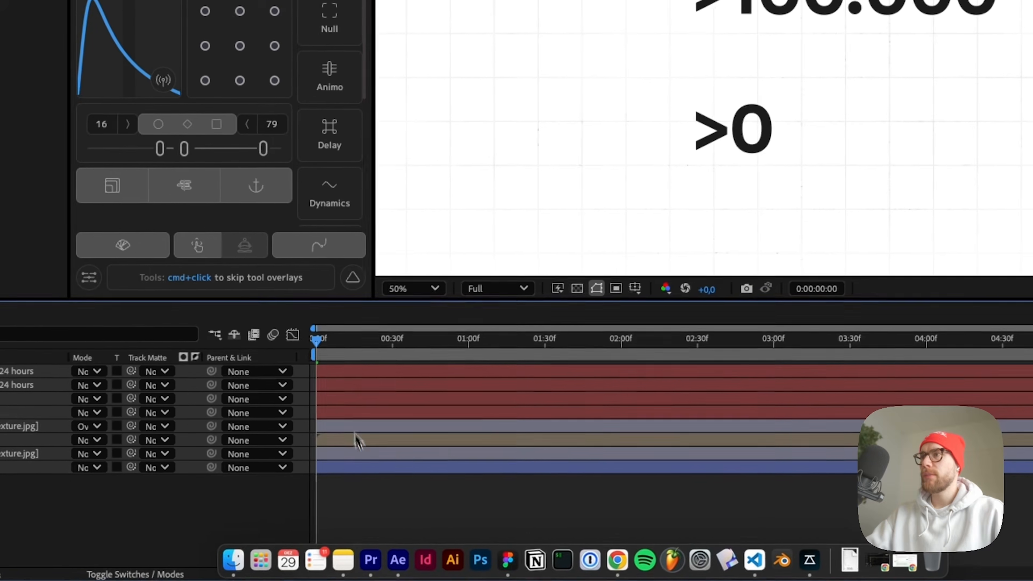
pyautogui.press('space')
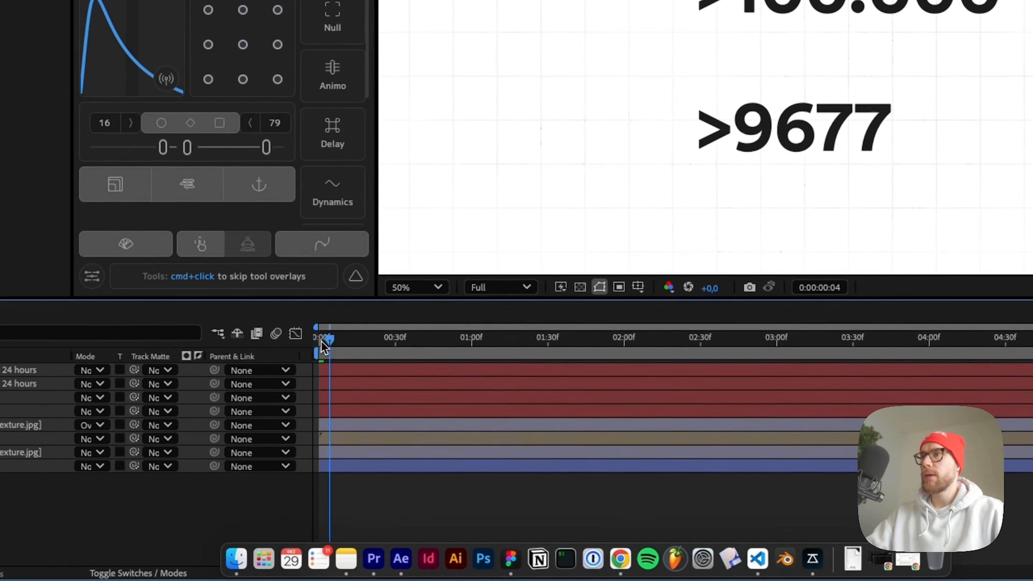
pyautogui.moveTo(502, 342); pyautogui.dragTo(632, 340)
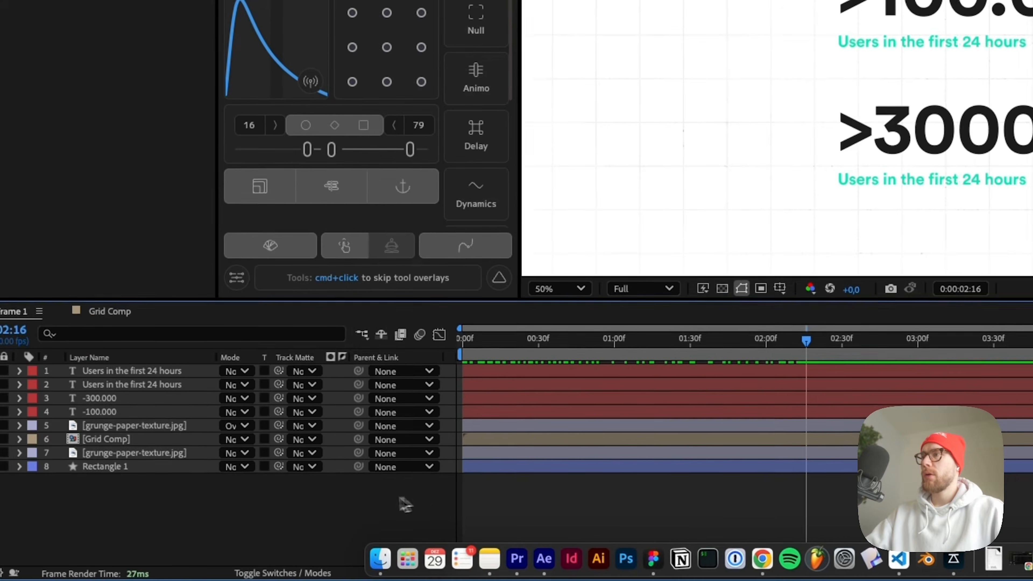
# - Add a new adjustment layer above all layers of Frame 1 and go to about 0:00:01:06
pyautogui.rightClick(312, 506)
pyautogui.moveTo(425, 337)
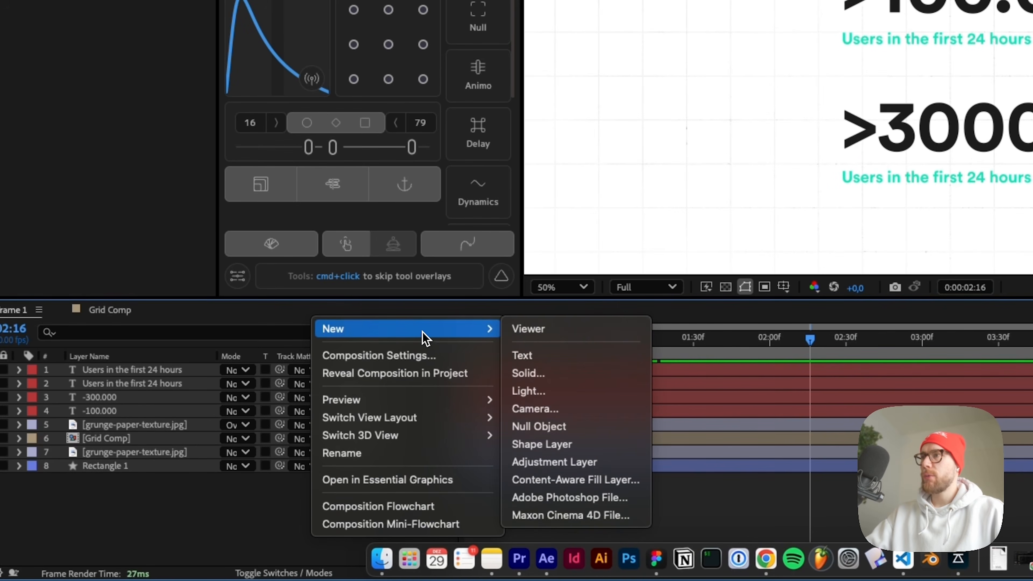
pyautogui.click(579, 456)
pyautogui.moveTo(465, 345); pyautogui.dragTo(520, 345)
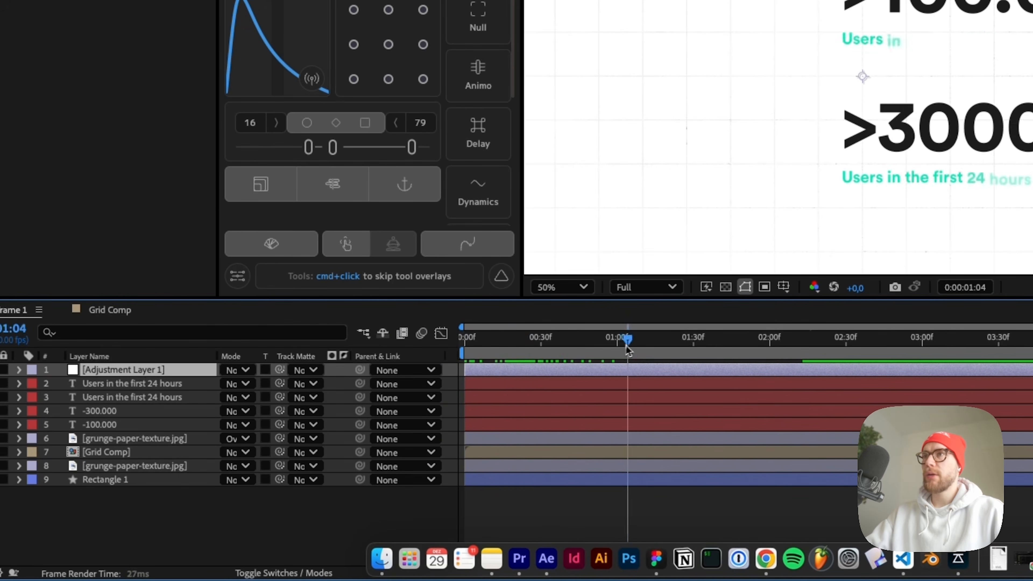
pyautogui.moveTo(627, 351); pyautogui.dragTo(634, 349)
# - Find the Turbulent Displace effect and apply it to the adjustment layer
pyautogui.scroll(1, 710, 231)
pyautogui.moveTo(664, 124); pyautogui.dragTo(874, 154)
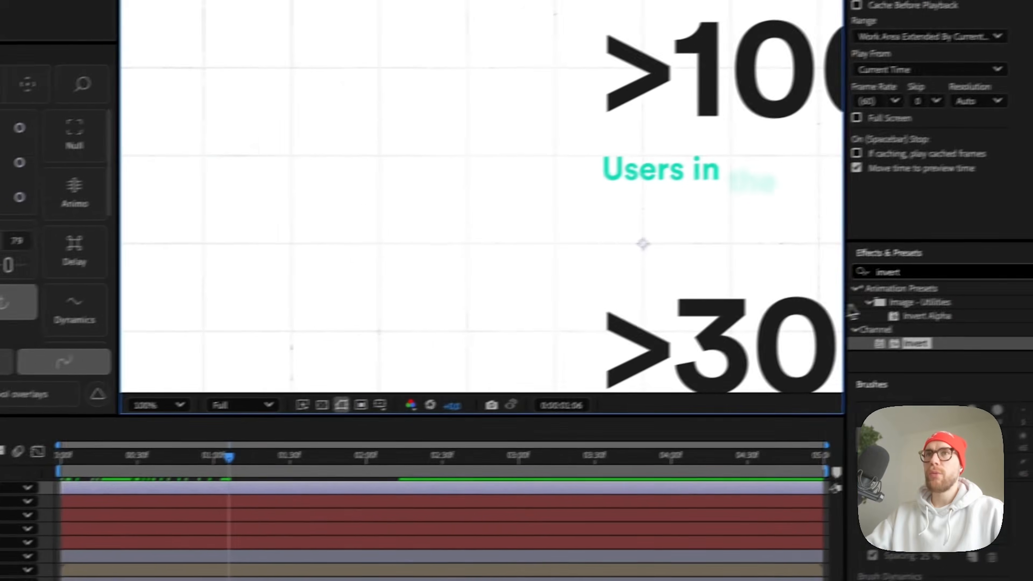
pyautogui.click(1013, 262)
pyautogui.click(942, 272)
pyautogui.write('tur')
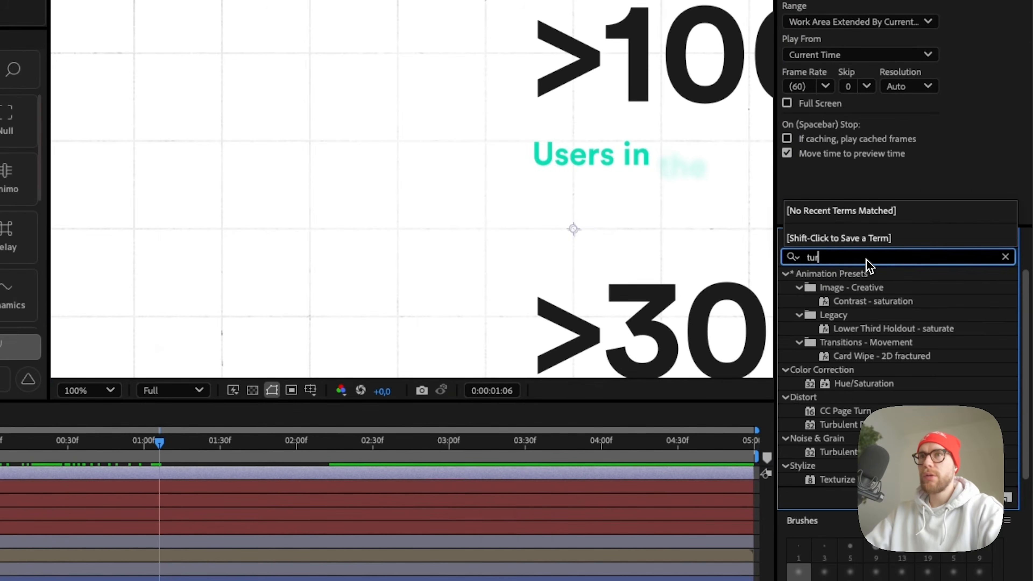
pyautogui.write('bu')
pyautogui.moveTo(884, 289); pyautogui.dragTo(192, 417)
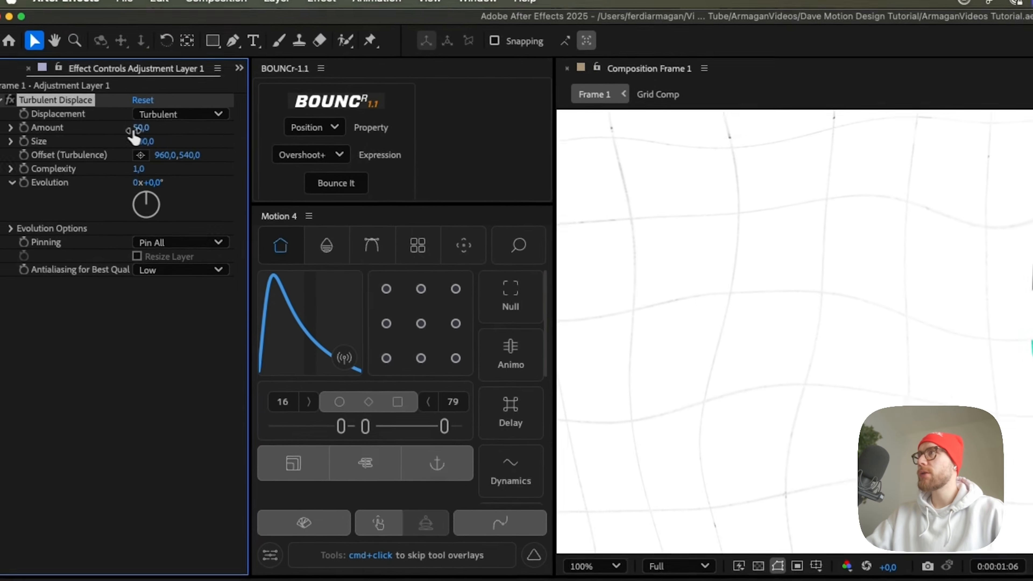
# - Set the Turbulent Displace Amount to 2 and Size to 2, and inspect the grid lines up close
pyautogui.click(143, 130)
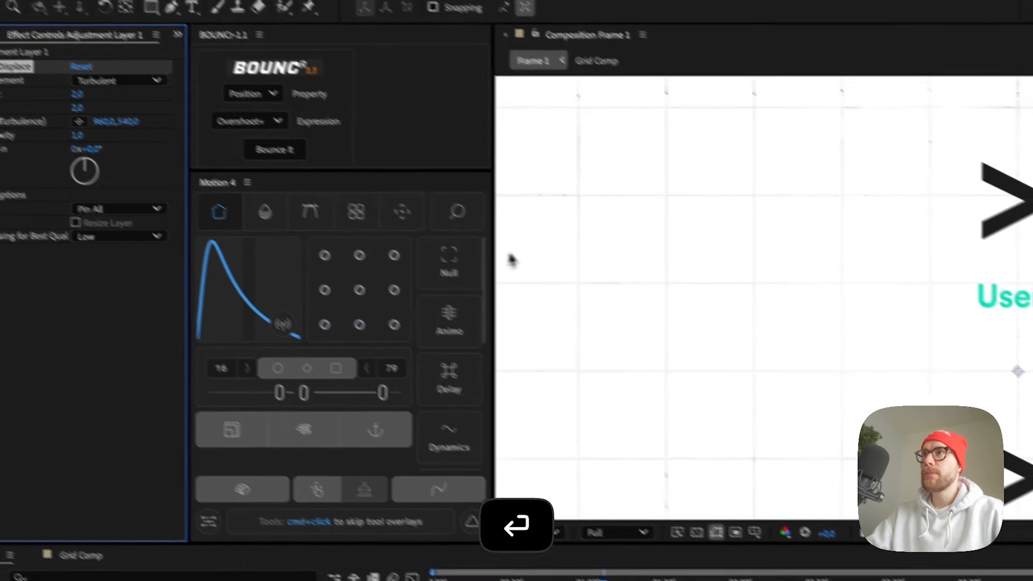
pyautogui.scroll(1, 753, 250)
pyautogui.moveTo(755, 249); pyautogui.dragTo(787, 449)
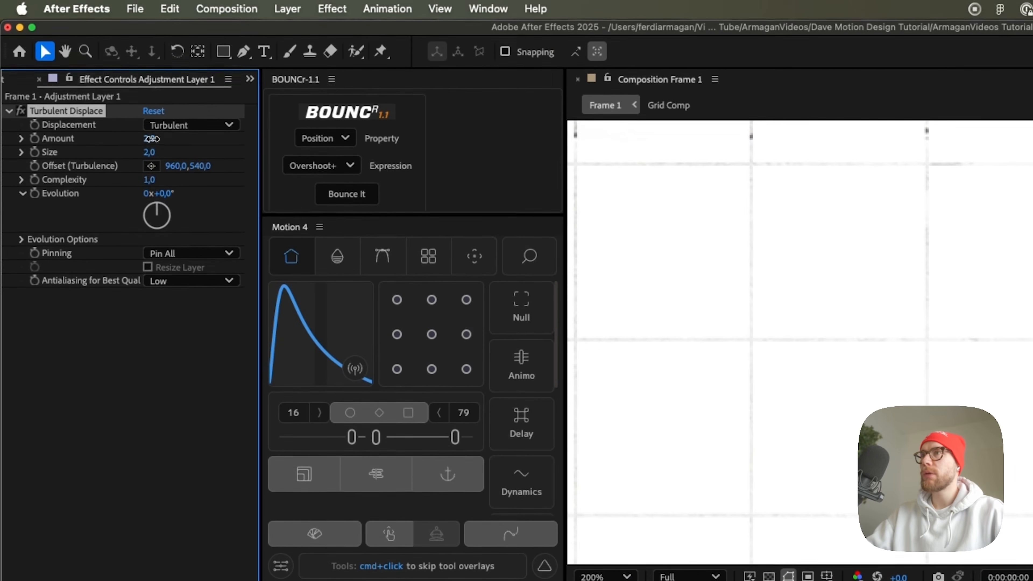
# - Try a Turbulent Displace Amount of 35, set it to 20 instead, and preview the roughened edges over the timeline
pyautogui.moveTo(216, 149)
pyautogui.mouseDown()
pyautogui.moveTo(194, 153)
pyautogui.moveTo(206, 165)
pyautogui.mouseUp()
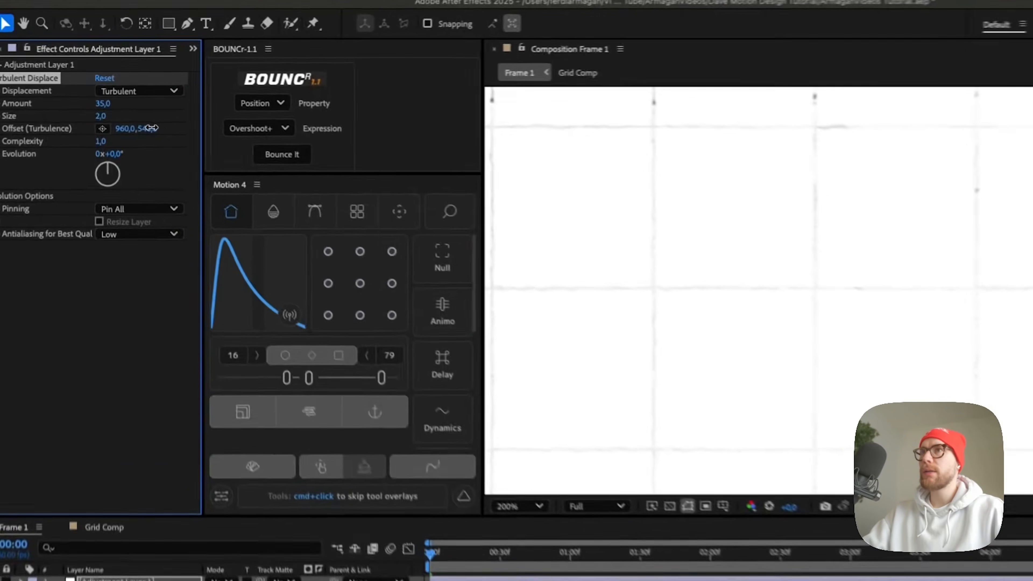
pyautogui.scroll(-2, 522, 259)
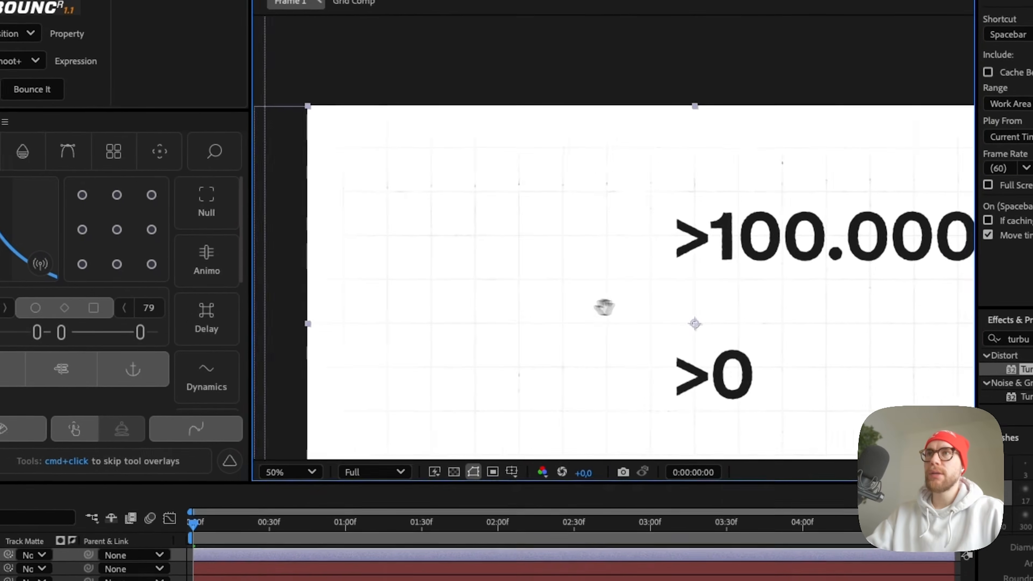
pyautogui.moveTo(724, 263); pyautogui.dragTo(646, 265)
pyautogui.scroll(1, 645, 265)
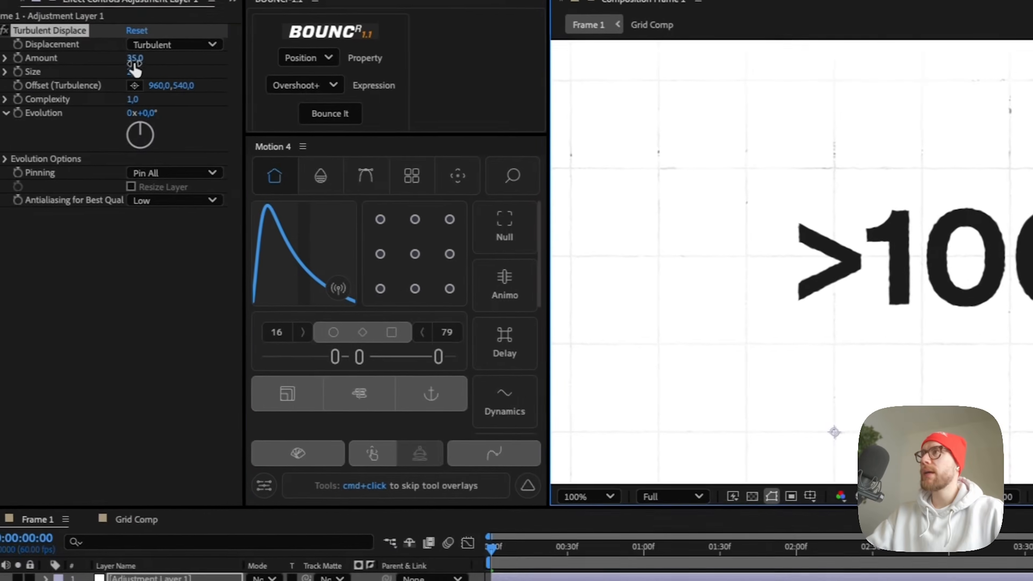
pyautogui.moveTo(151, 60); pyautogui.dragTo(139, 60)
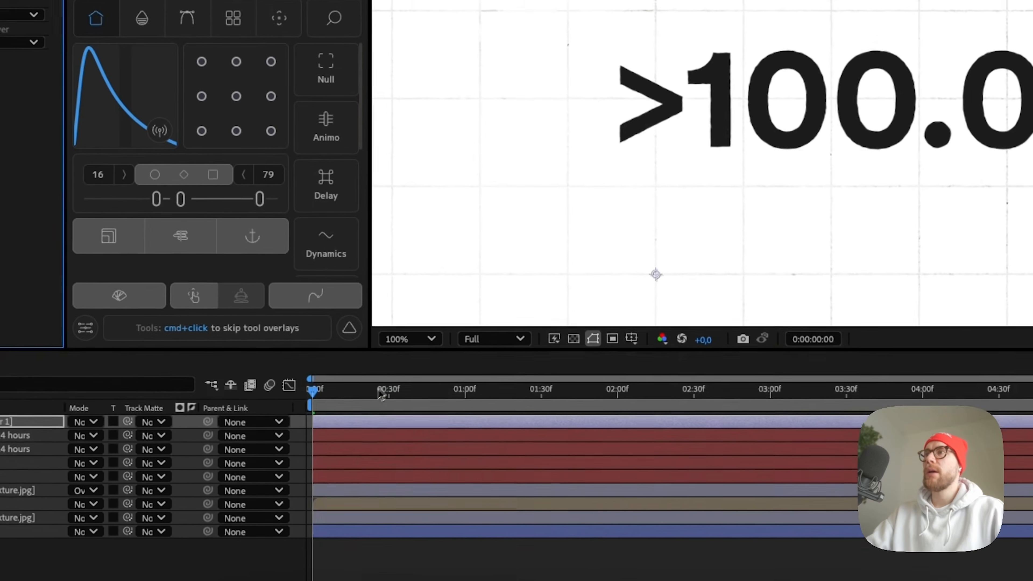
pyautogui.moveTo(507, 550); pyautogui.dragTo(994, 552)
pyautogui.moveTo(777, 384); pyautogui.dragTo(288, 384)
# - Set an Evolution keyframe for Turbulent Displace at the first frame and reveal it in the adjustment layer's timeline
pyautogui.click(173, 479)
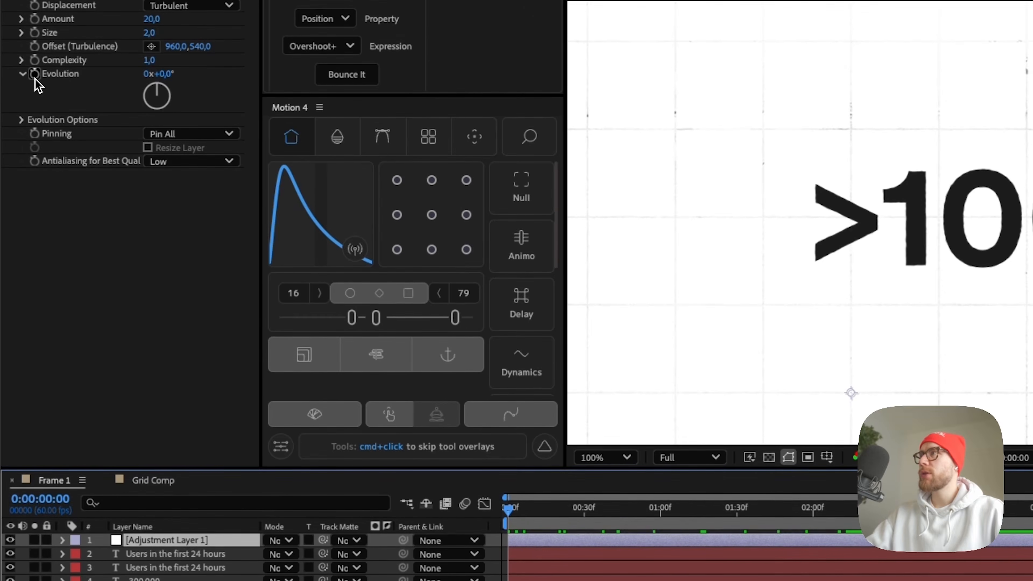
pyautogui.click(35, 77)
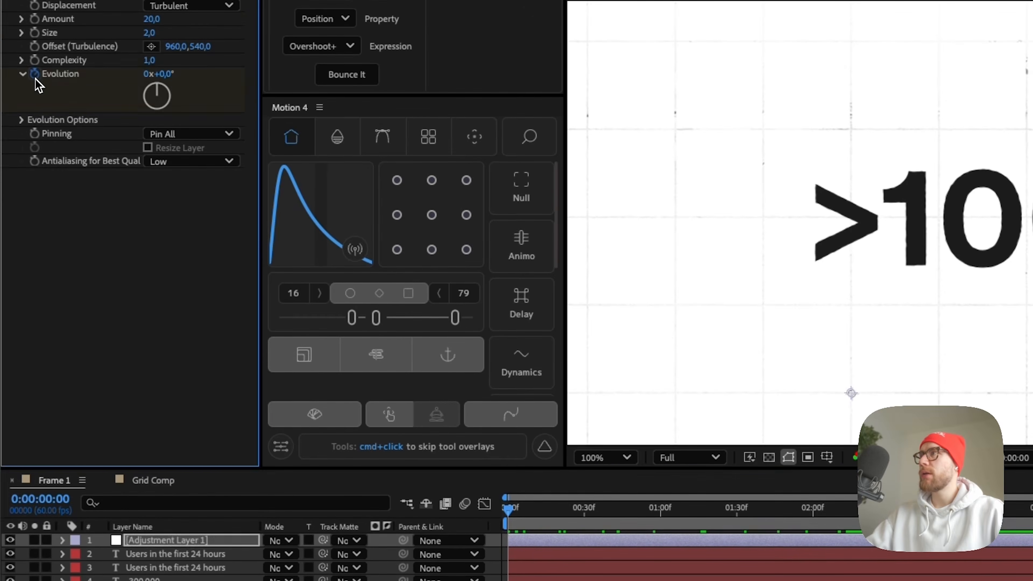
pyautogui.press('u')
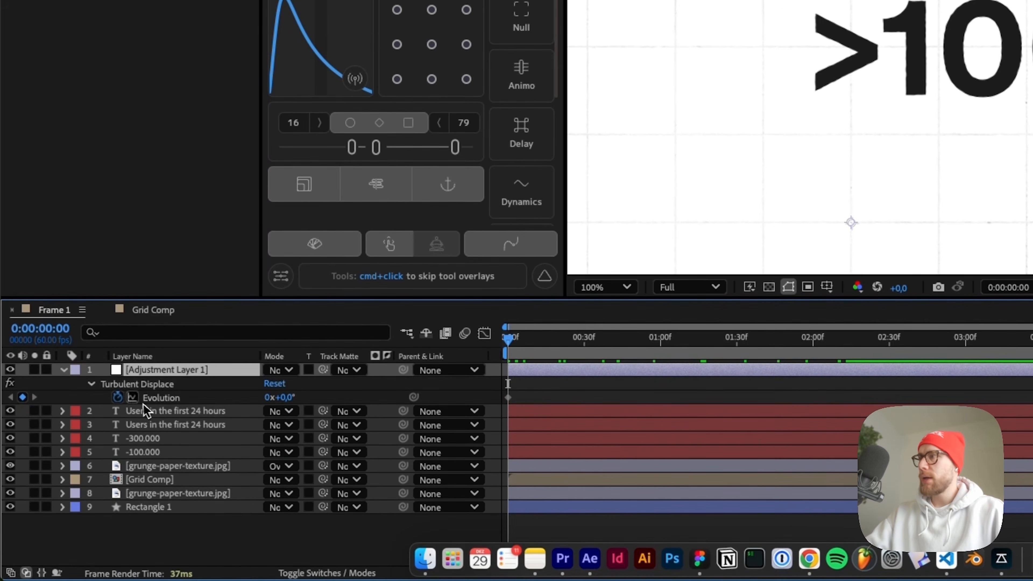
# - Drive the Turbulent Displace Evolution with the expression time*500
pyautogui.keyDown('alt'); pyautogui.click(118, 398); pyautogui.keyUp('alt')
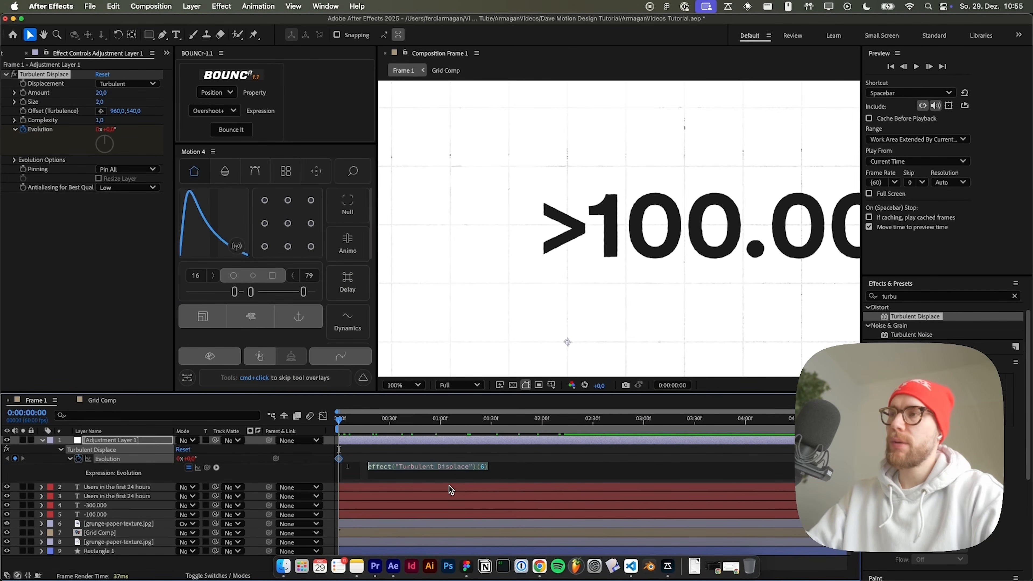
pyautogui.write('ti')
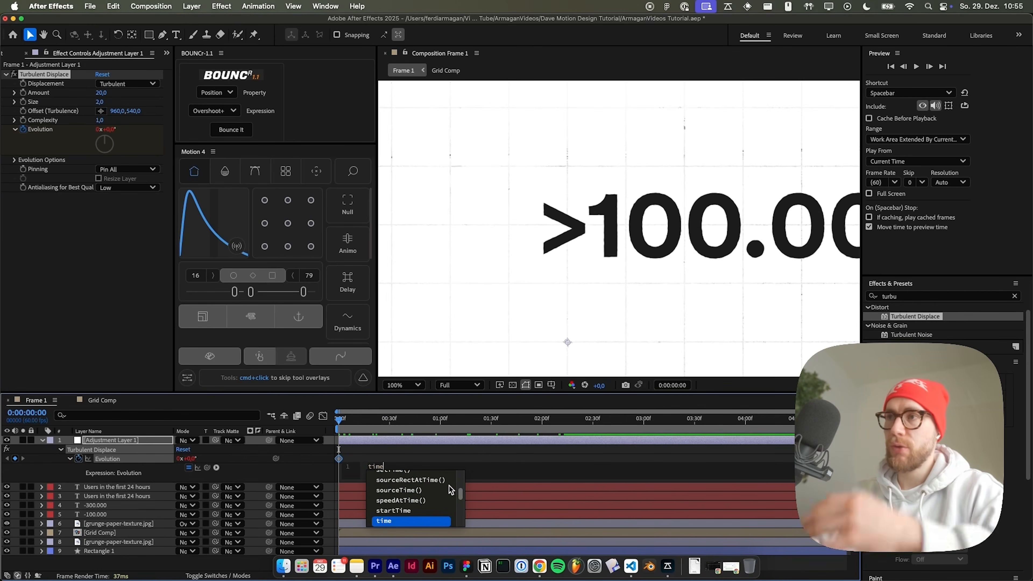
pyautogui.write('me')
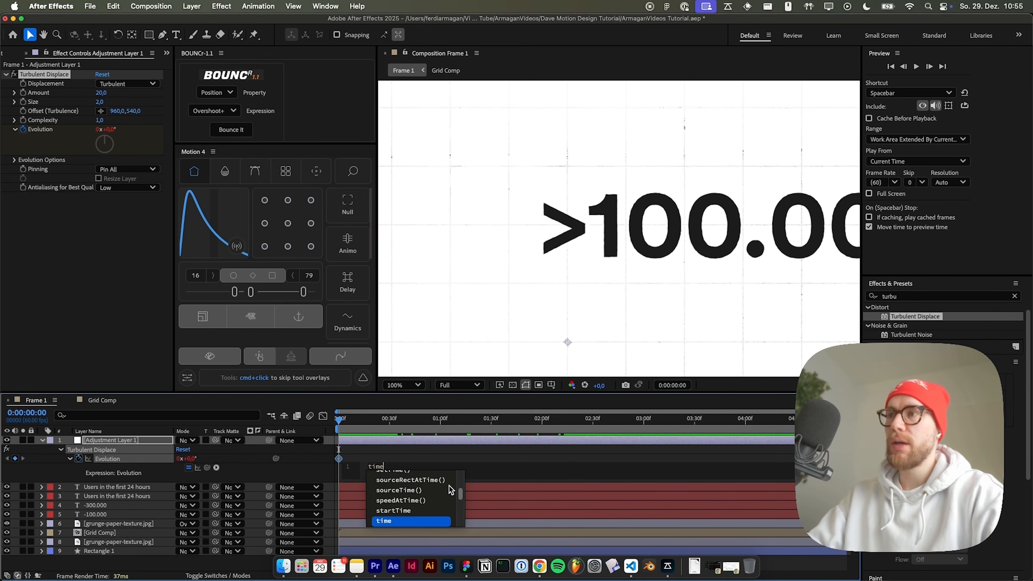
pyautogui.write('*500')
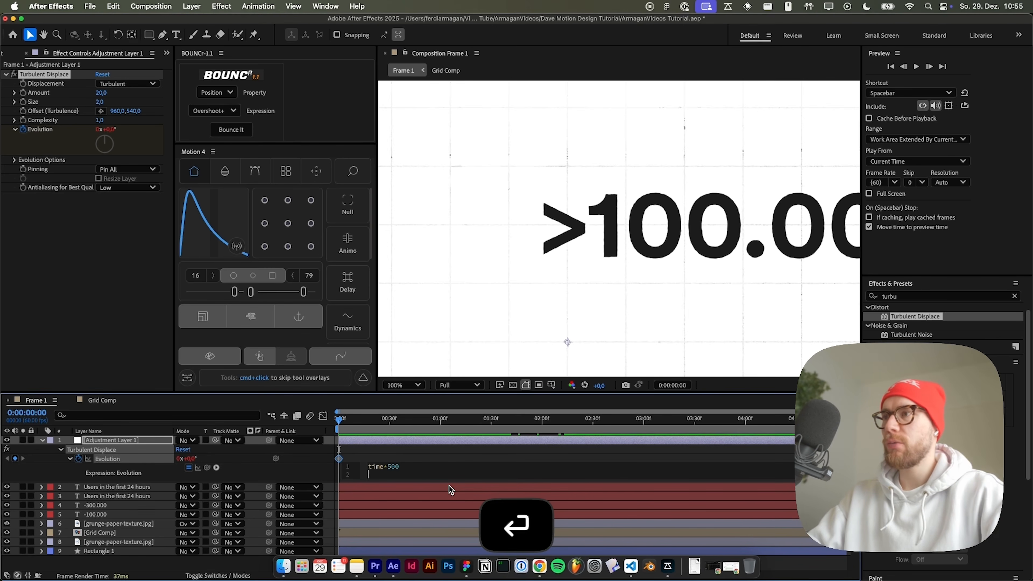
pyautogui.click(395, 455)
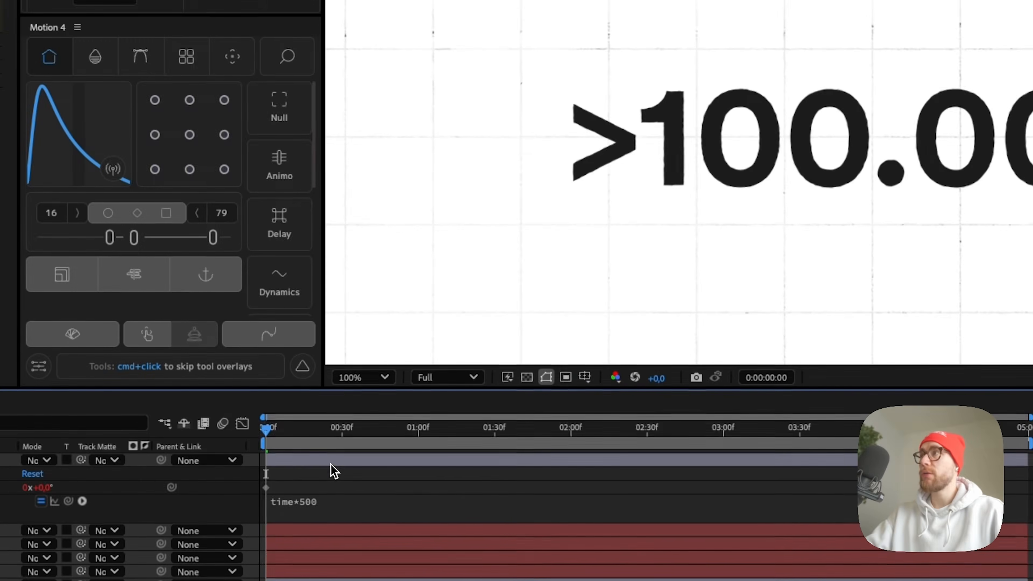
# - Preview the animated displacement, viewing the wobbling text edges up close
pyautogui.moveTo(511, 438); pyautogui.dragTo(508, 440)
pyautogui.press('.')
pyautogui.moveTo(314, 434); pyautogui.dragTo(193, 376)
pyautogui.scroll(-1, 473, 257)
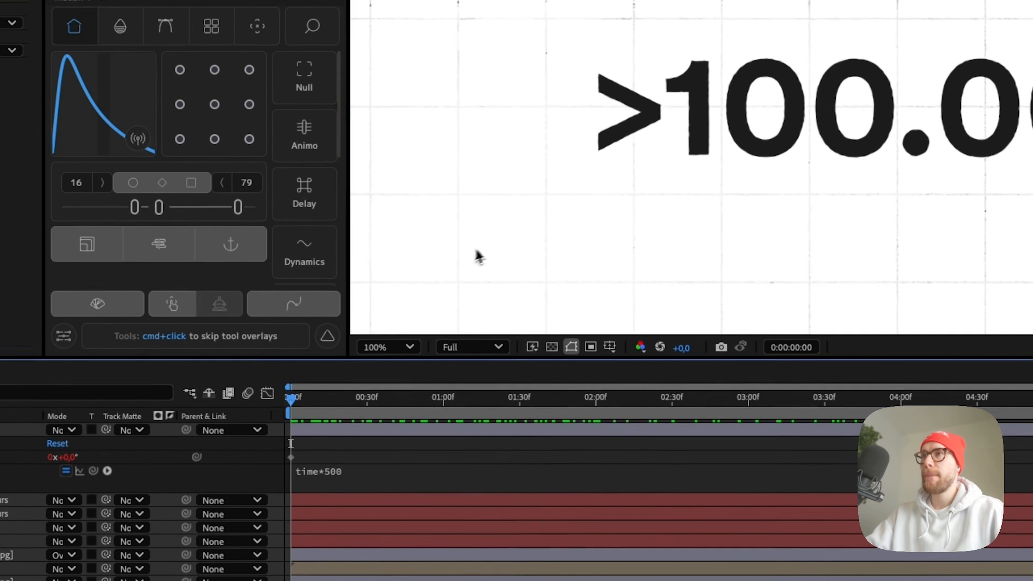
# - Scrub through the opening two seconds to review the displaced text and fit the whole composition in the viewer
pyautogui.scroll(-1, 474, 254)
pyautogui.moveTo(350, 399); pyautogui.dragTo(436, 394)
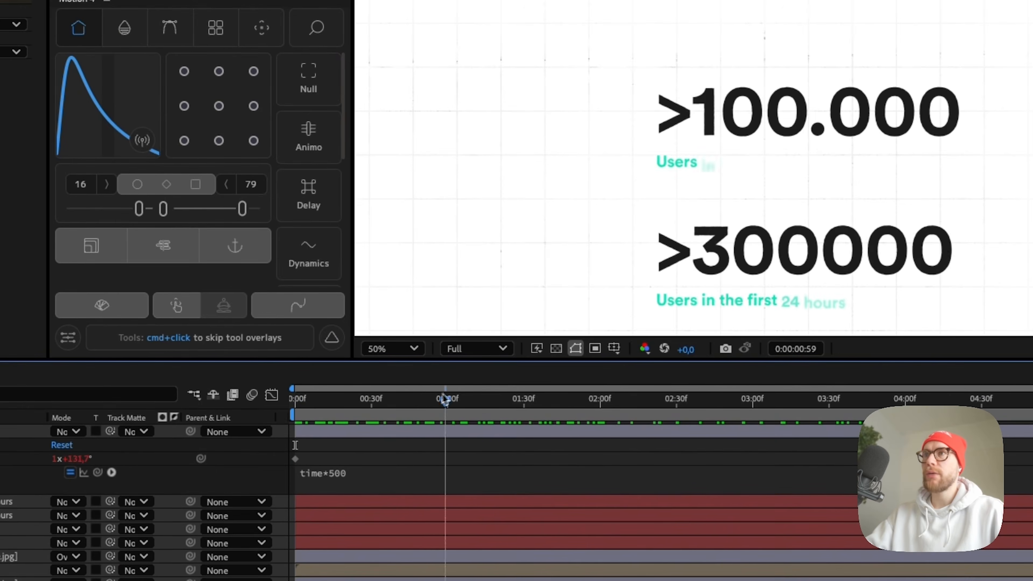
pyautogui.moveTo(727, 399); pyautogui.dragTo(619, 397)
pyautogui.click(381, 408)
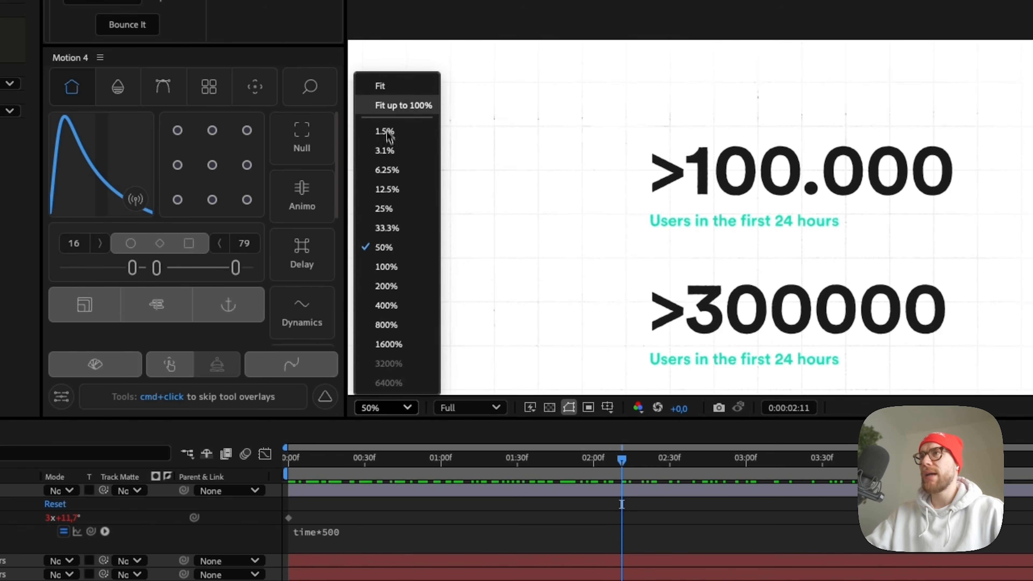
pyautogui.click(390, 107)
# - Collapse the properties of all layers and add a new adjustment layer above them
pyautogui.click(163, 377)
pyautogui.press('super+a')
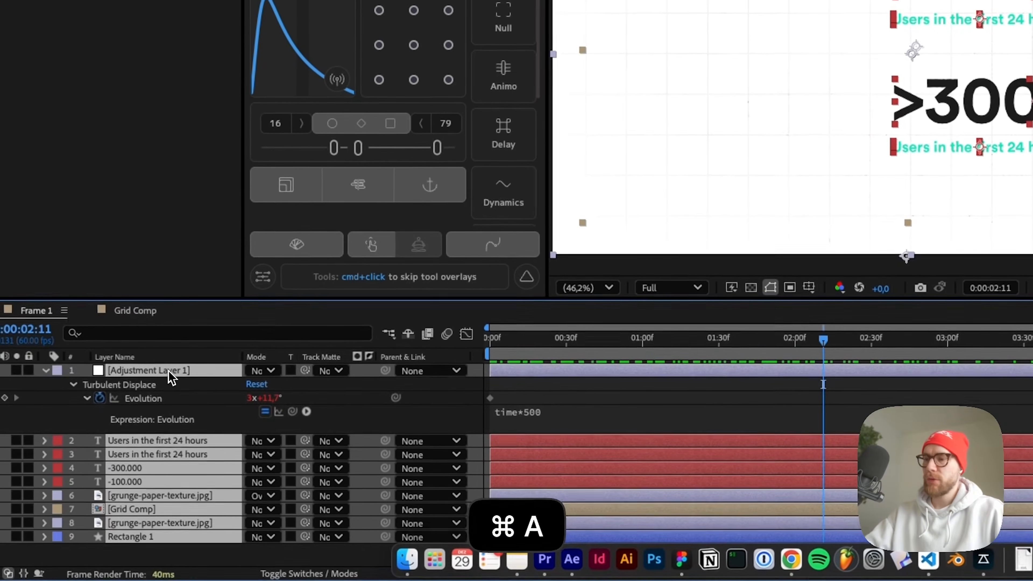
pyautogui.press('u')
pyautogui.click(267, 514)
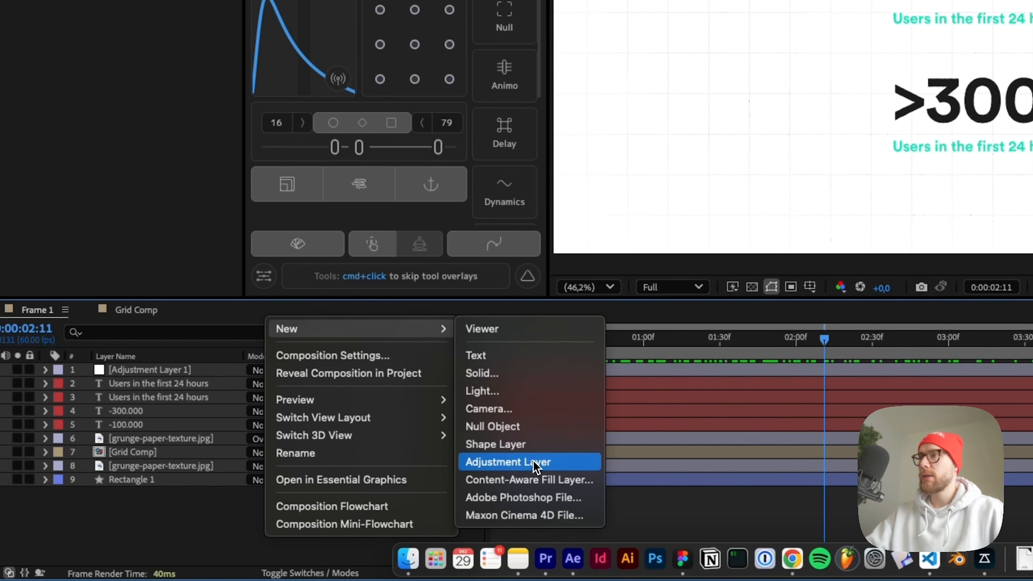
pyautogui.click(537, 464)
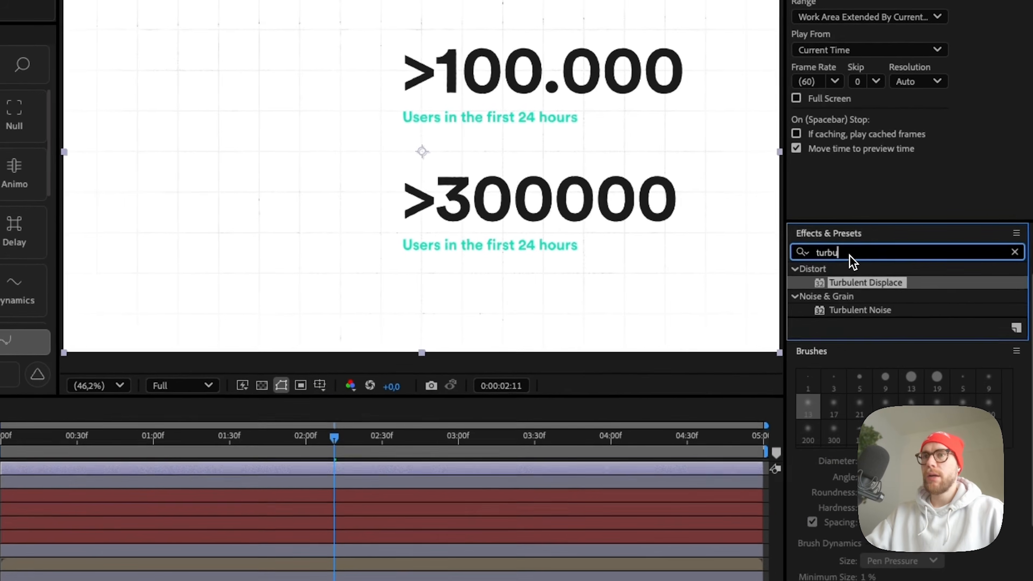
# - Apply the Noise effect to the new adjustment layer and set its Amount of Noise to 4%
pyautogui.press('super+a')
pyautogui.write('noise')
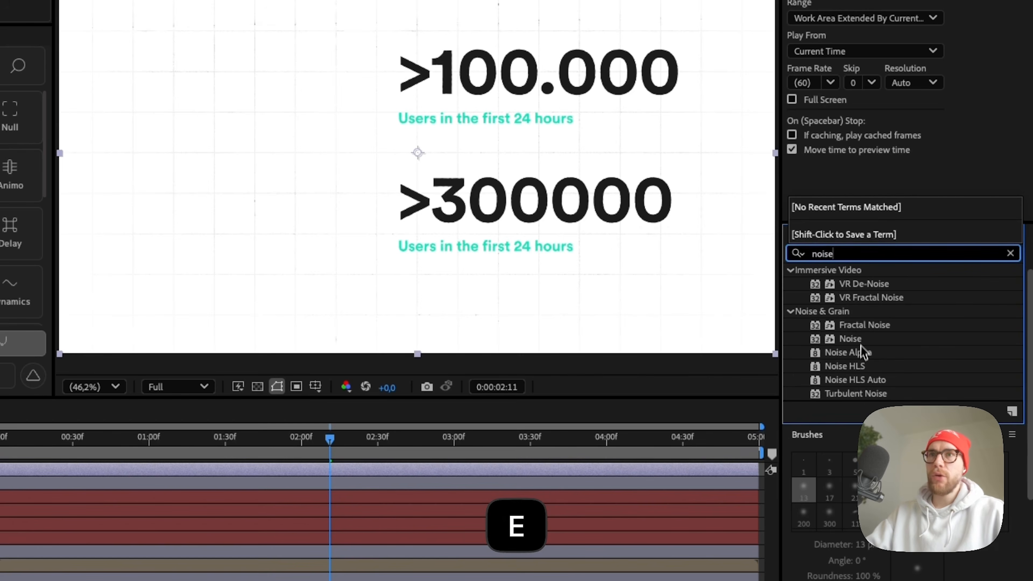
pyautogui.moveTo(850, 339); pyautogui.dragTo(194, 497)
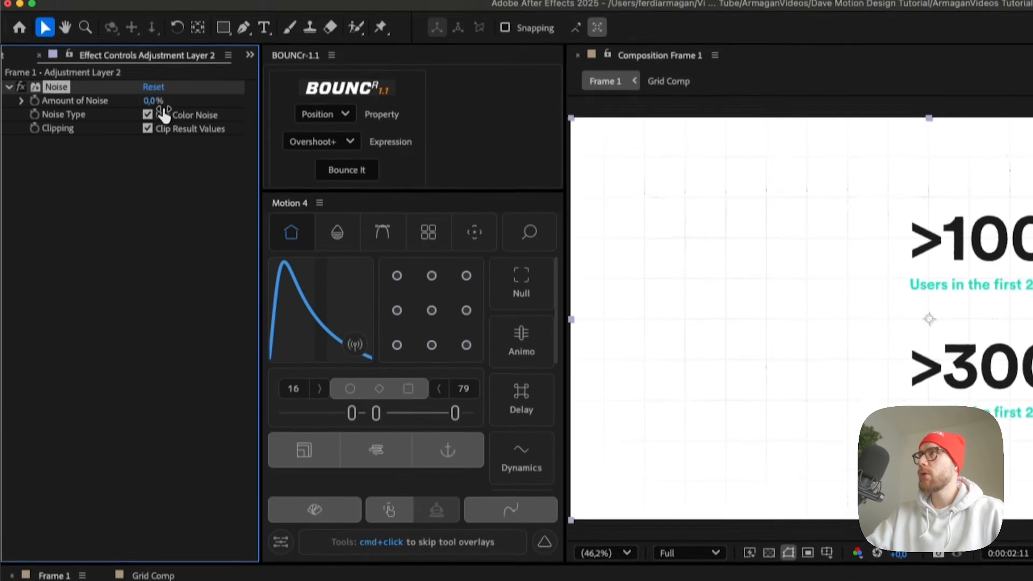
pyautogui.moveTo(159, 104); pyautogui.dragTo(195, 136)
pyautogui.scroll(2, 881, 345)
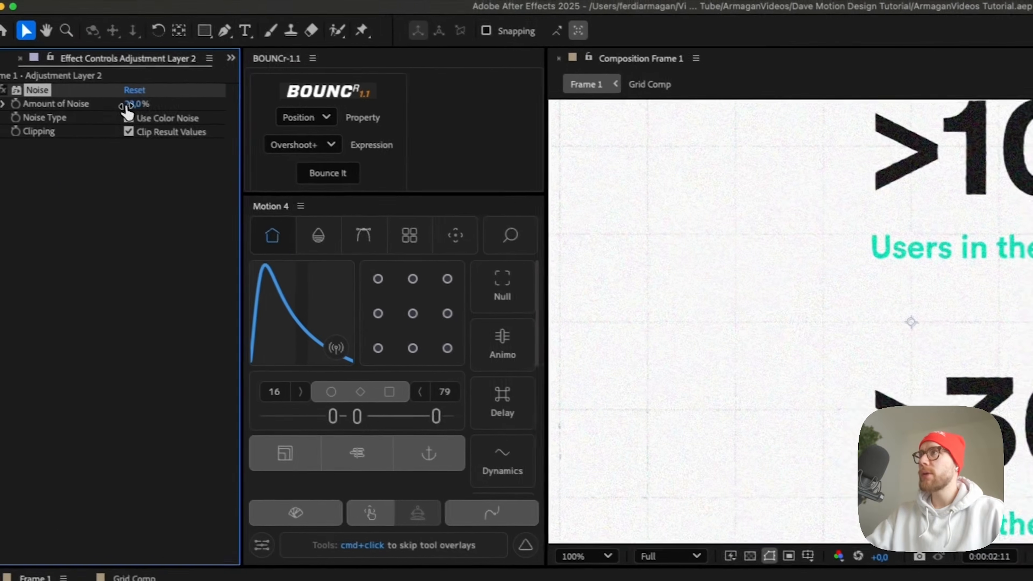
pyautogui.click(149, 126)
pyautogui.write('4')
pyautogui.press('Return')
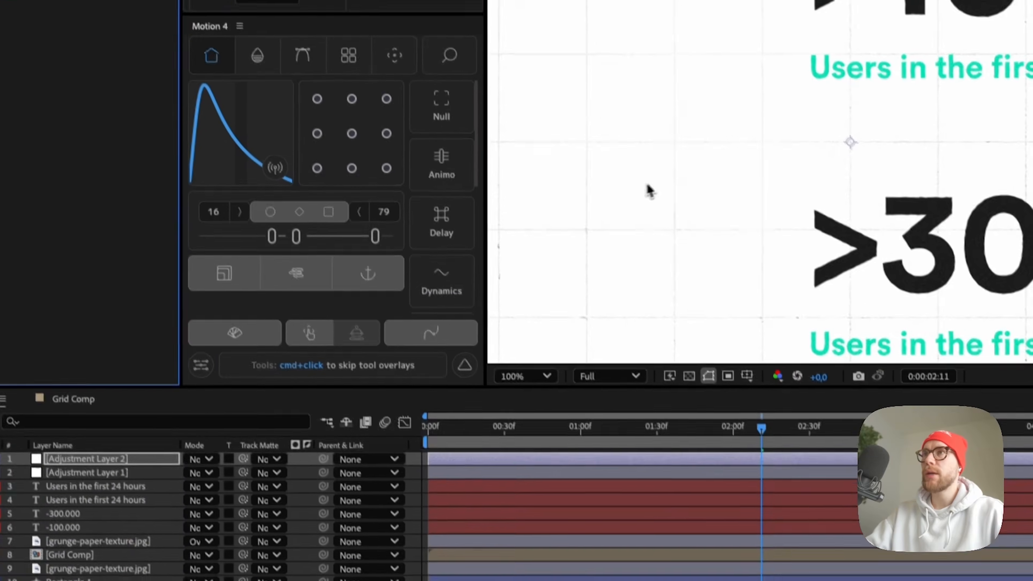
# - Create another adjustment layer on top of the stack and apply the Posterize Time effect to it
pyautogui.scroll(-2, 775, 421)
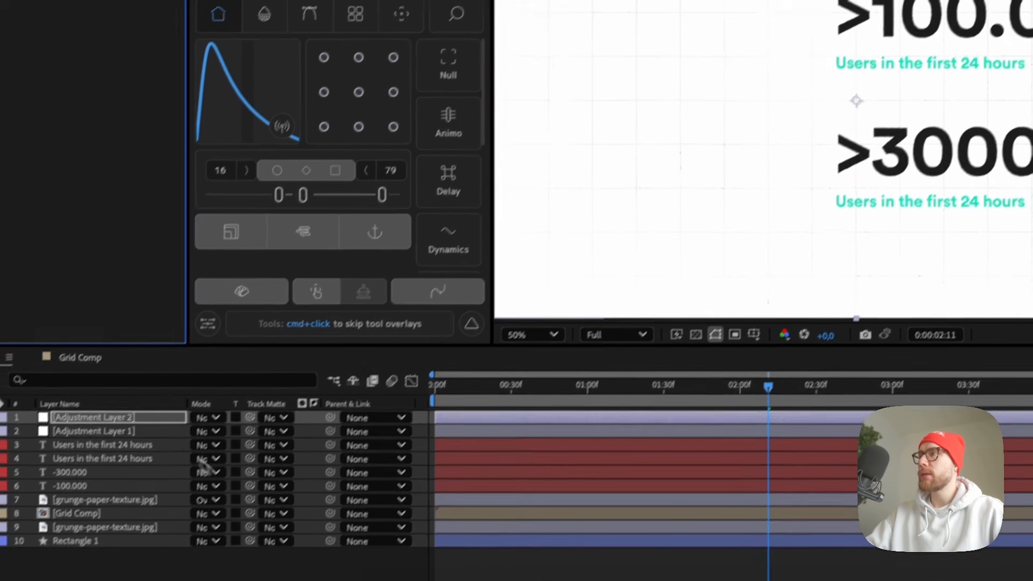
pyautogui.click(107, 437)
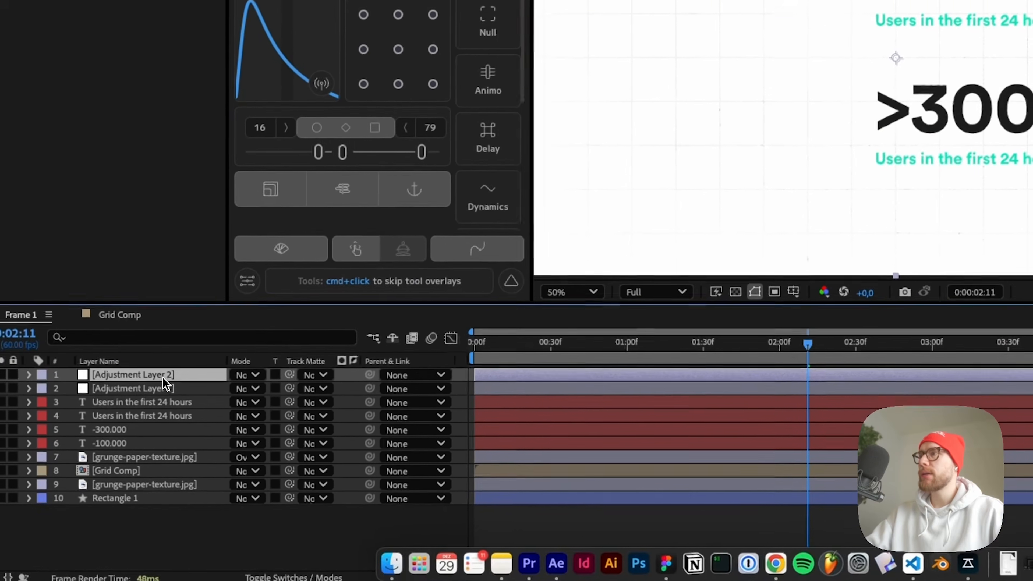
pyautogui.rightClick(213, 522)
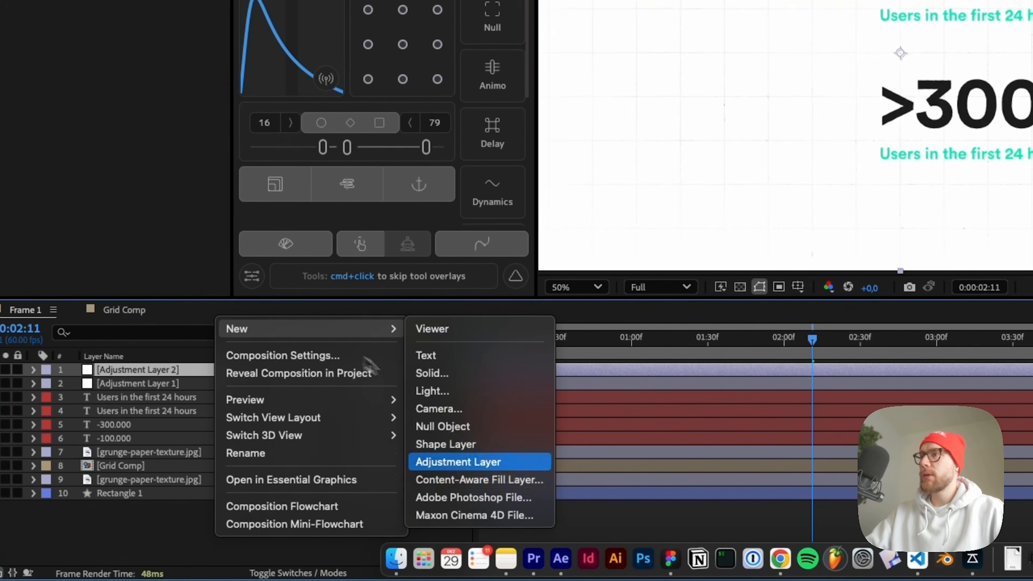
pyautogui.click(502, 468)
pyautogui.click(870, 232)
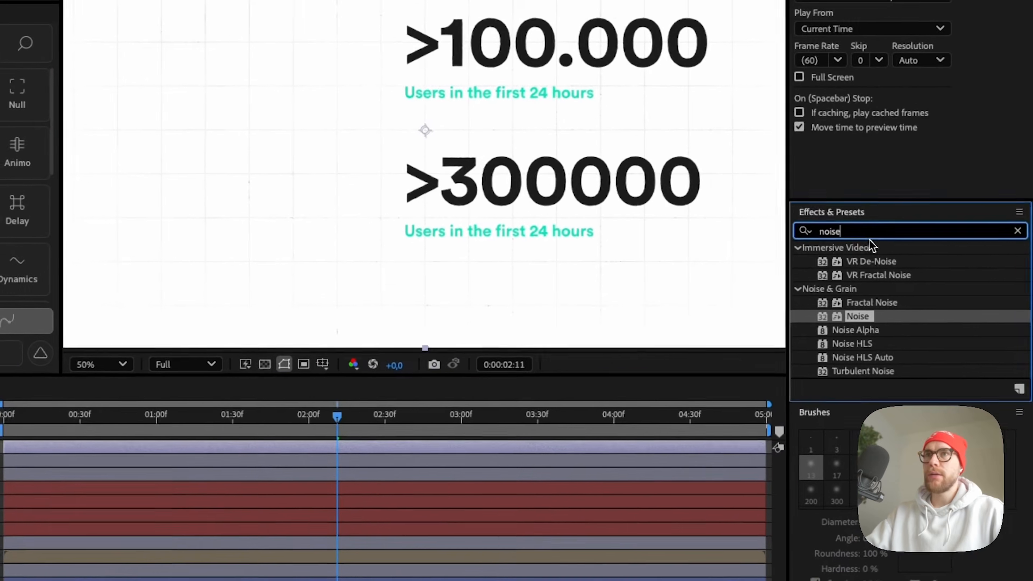
pyautogui.press('super+a')
pyautogui.write('post')
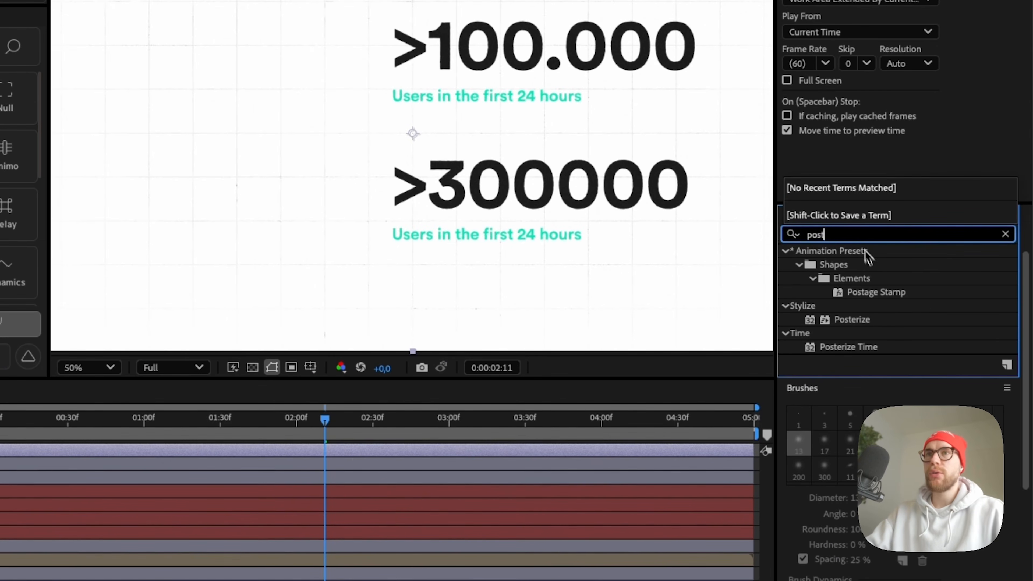
pyautogui.moveTo(858, 349); pyautogui.dragTo(565, 384)
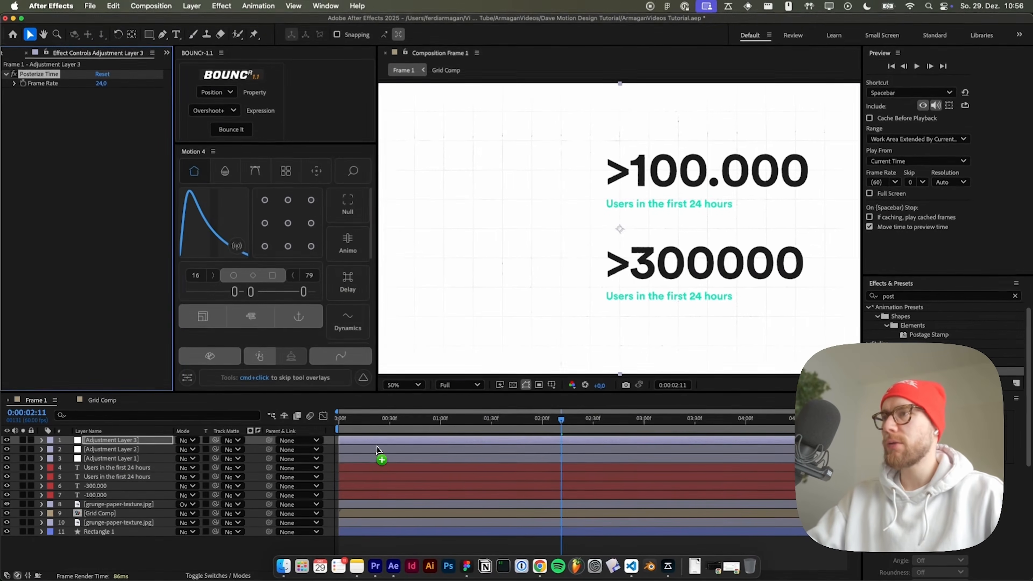
# - Scrub through the animation with Posterize Time applied, and set its Frame Rate to 10
pyautogui.moveTo(377, 449); pyautogui.dragTo(546, 459)
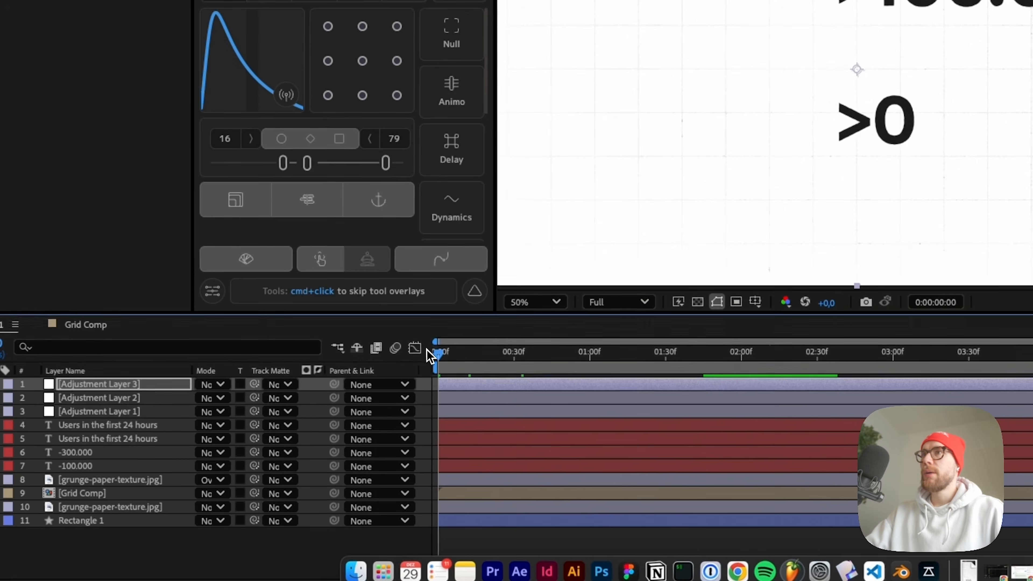
pyautogui.moveTo(338, 418); pyautogui.dragTo(468, 406)
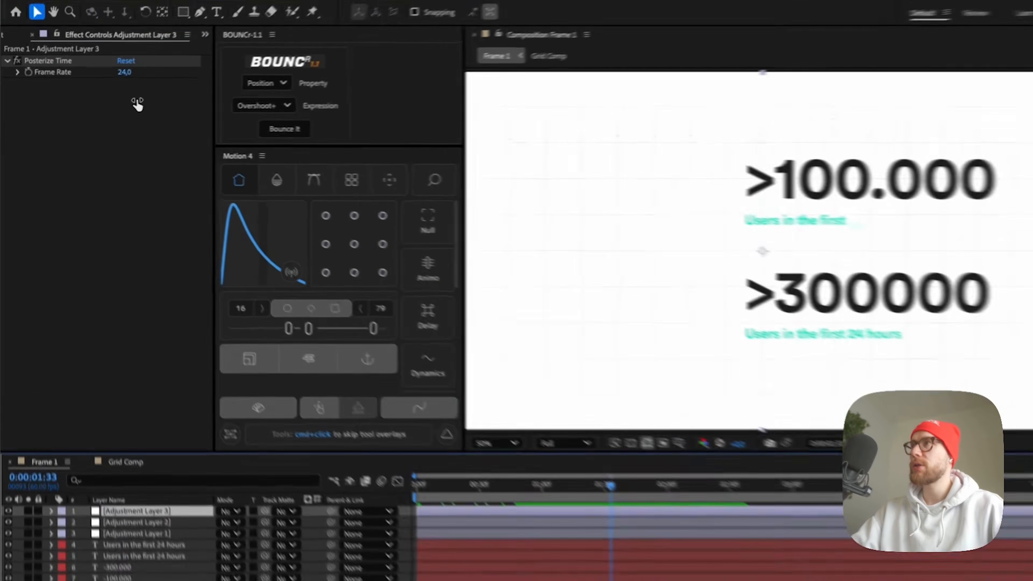
pyautogui.click(101, 83)
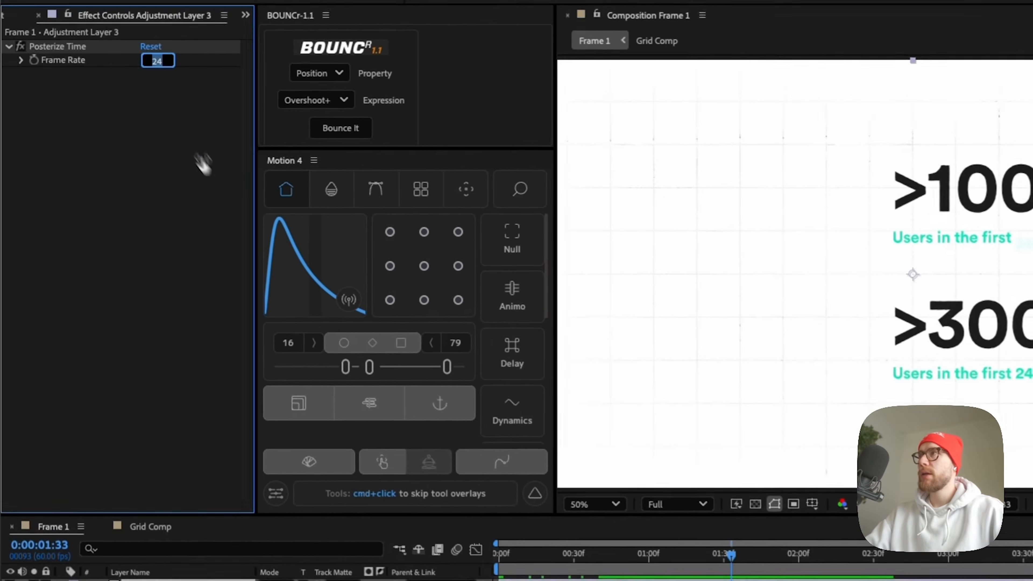
pyautogui.write('10')
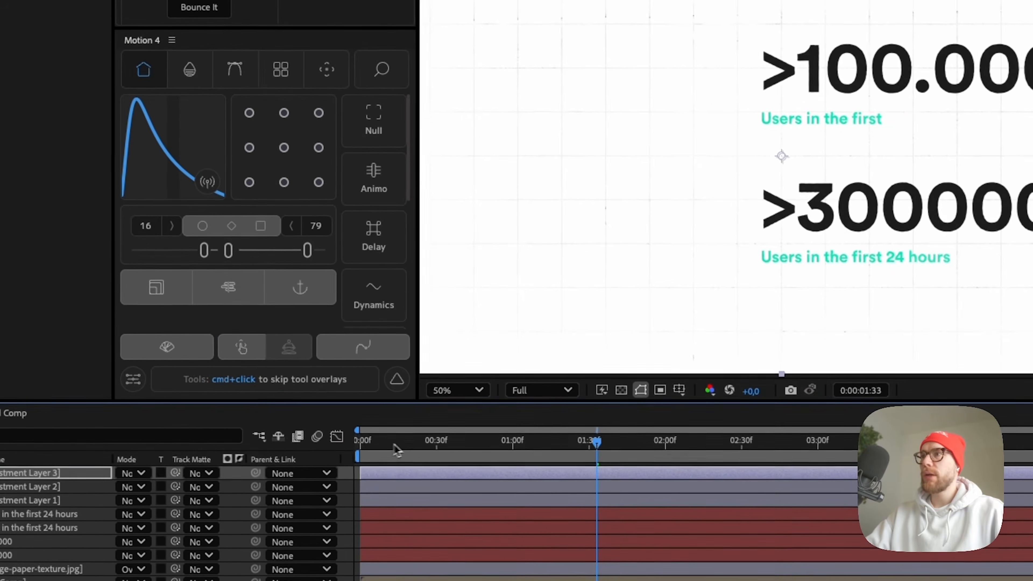
# - Preview the posterized animation from the start with the whole composition fitted in the viewer
pyautogui.moveTo(542, 566); pyautogui.dragTo(452, 563)
pyautogui.press('space')
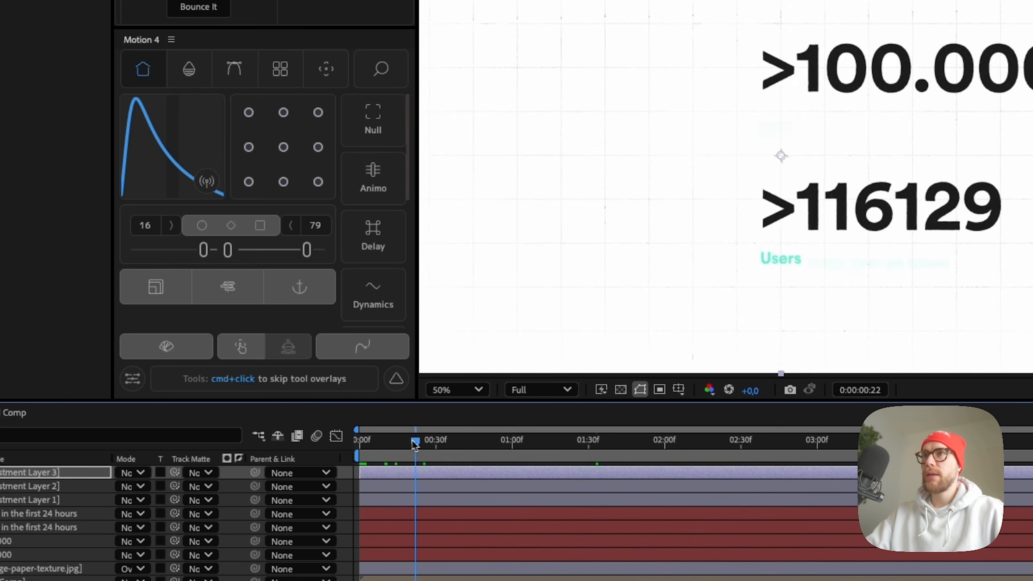
pyautogui.press('space')
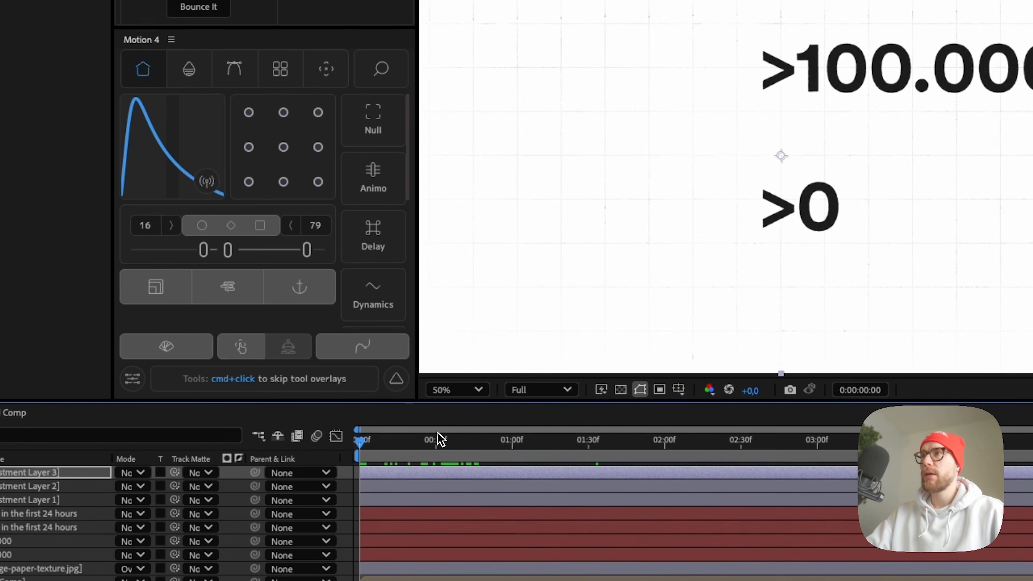
pyautogui.click(458, 390)
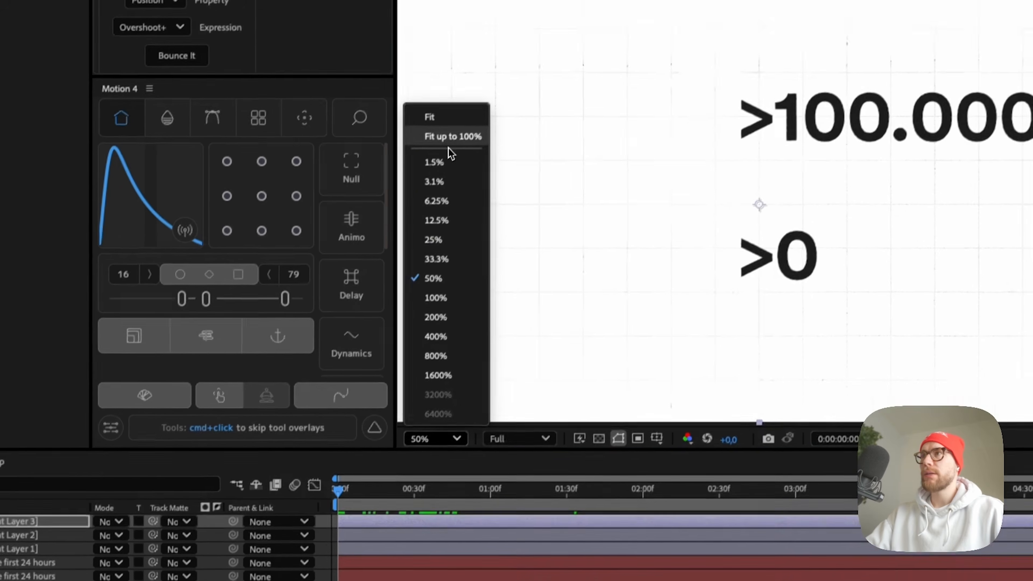
pyautogui.click(464, 86)
pyautogui.press('space')
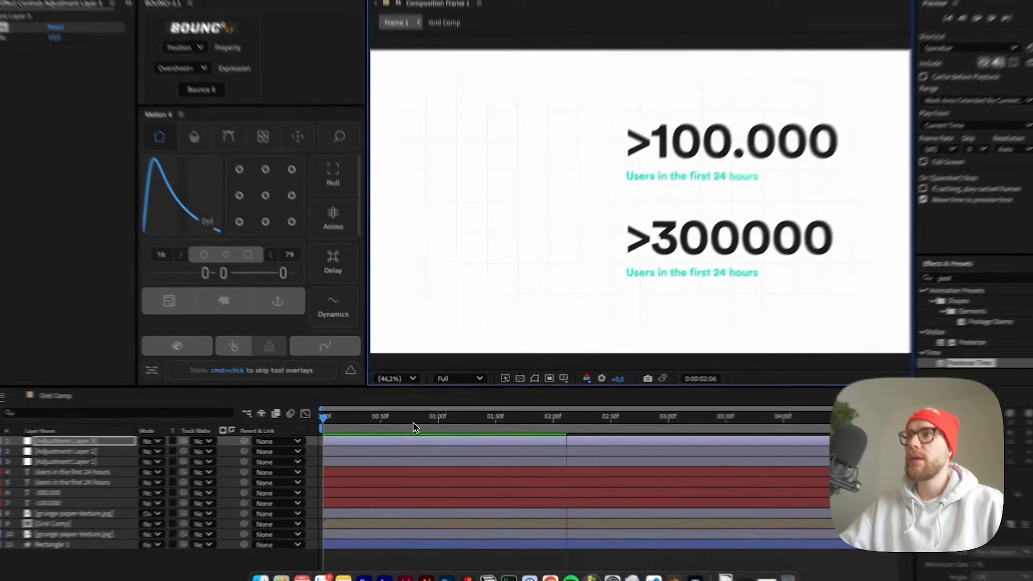
pyautogui.moveTo(366, 422); pyautogui.dragTo(338, 422)
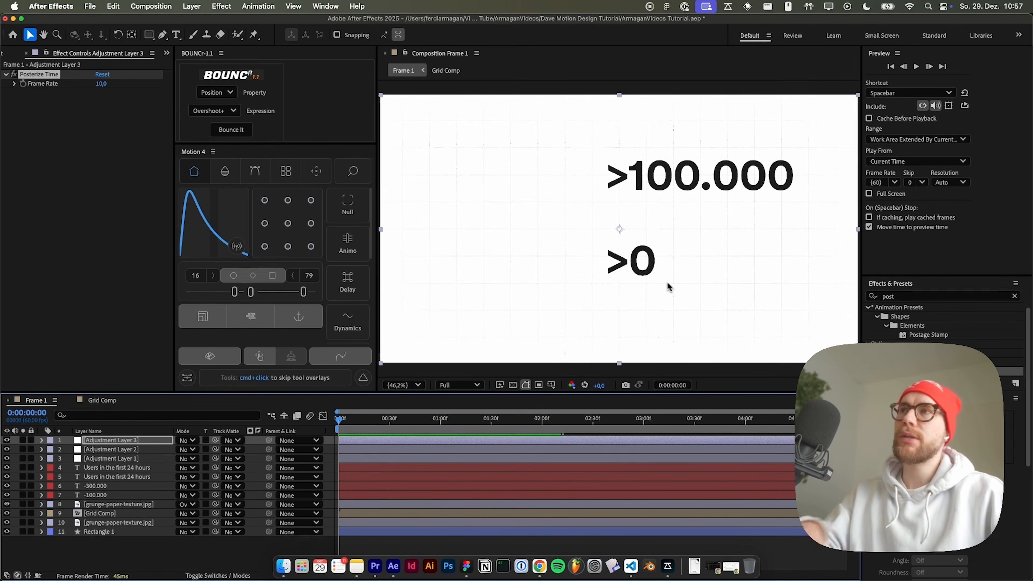
pyautogui.press('space')
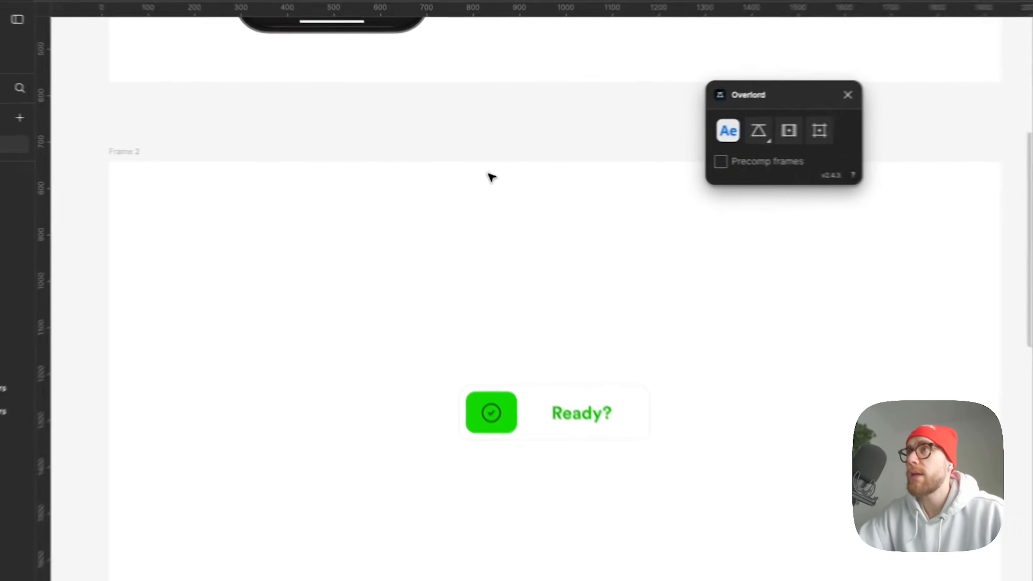
# - Switch to Figma and send Frame 2 with the Ready? button to After Effects as a composition using Overlord
pyautogui.scroll(-5, 472, 185)
pyautogui.press('space')
pyautogui.moveTo(537, 222); pyautogui.dragTo(517, 285)
pyautogui.moveTo(432, 317); pyautogui.dragTo(477, 439)
pyautogui.scroll(3, 477, 438)
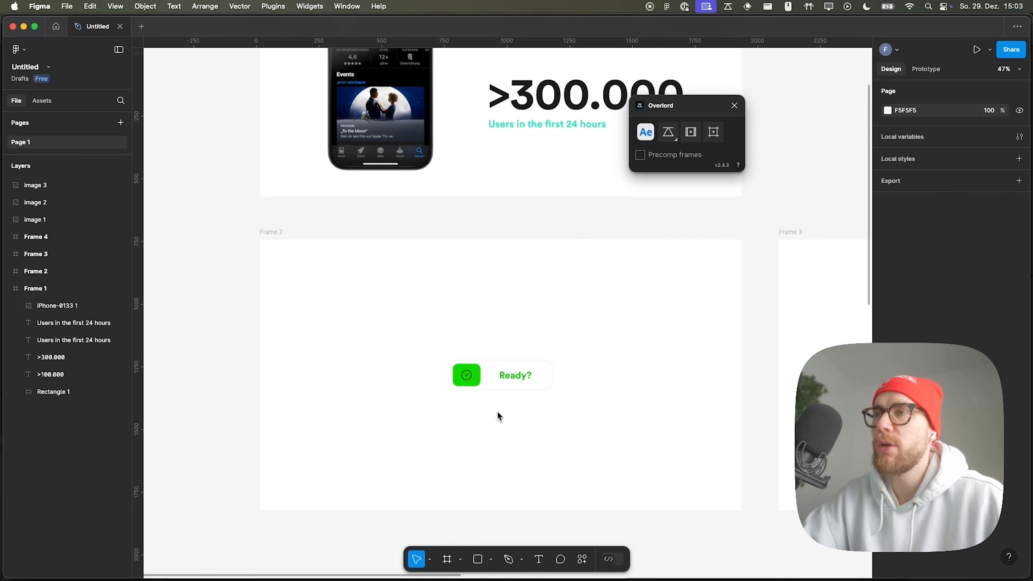
pyautogui.scroll(2, 528, 448)
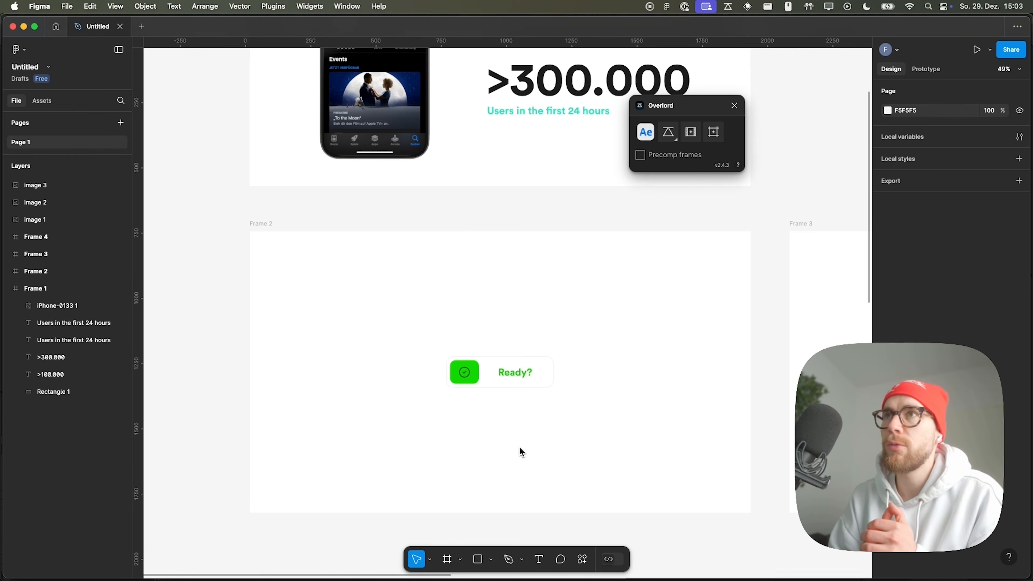
pyautogui.press('space')
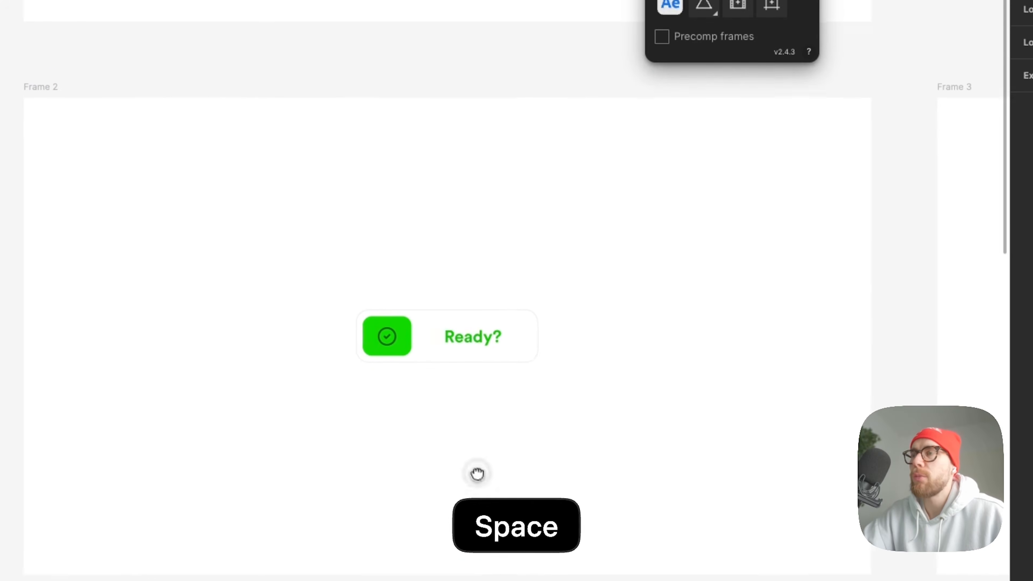
pyautogui.moveTo(476, 471); pyautogui.dragTo(490, 467)
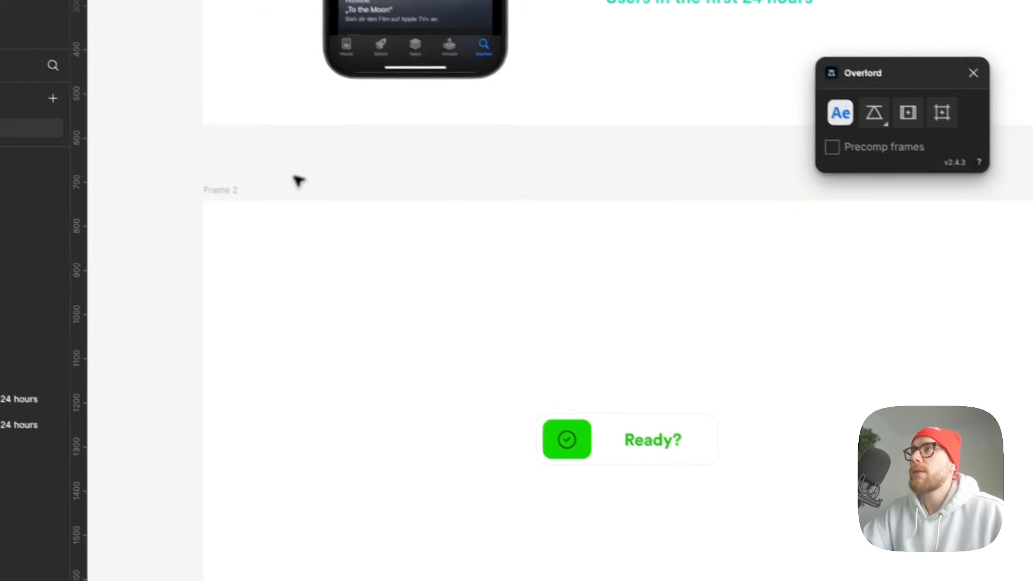
pyautogui.click(65, 82)
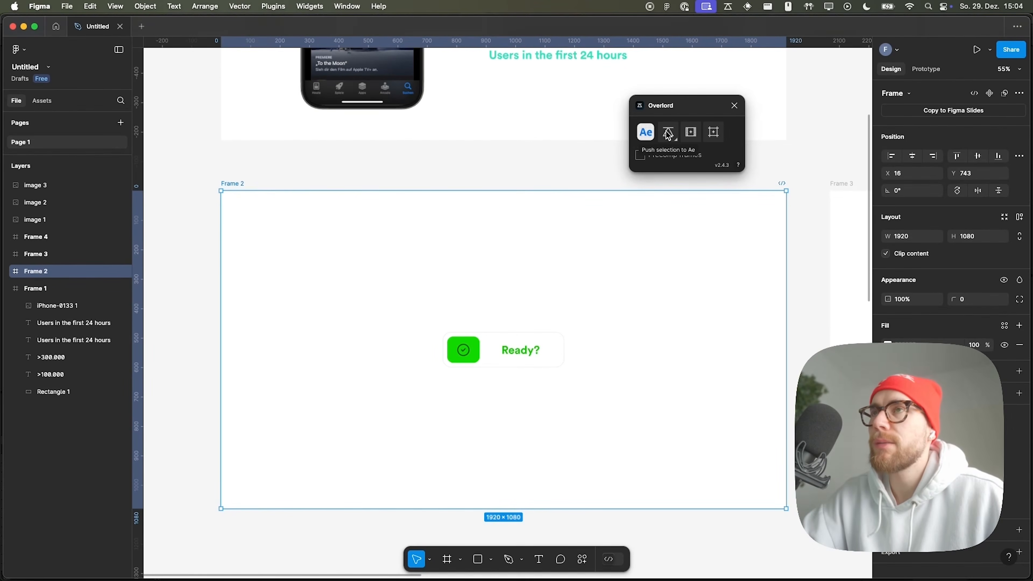
pyautogui.click(696, 139)
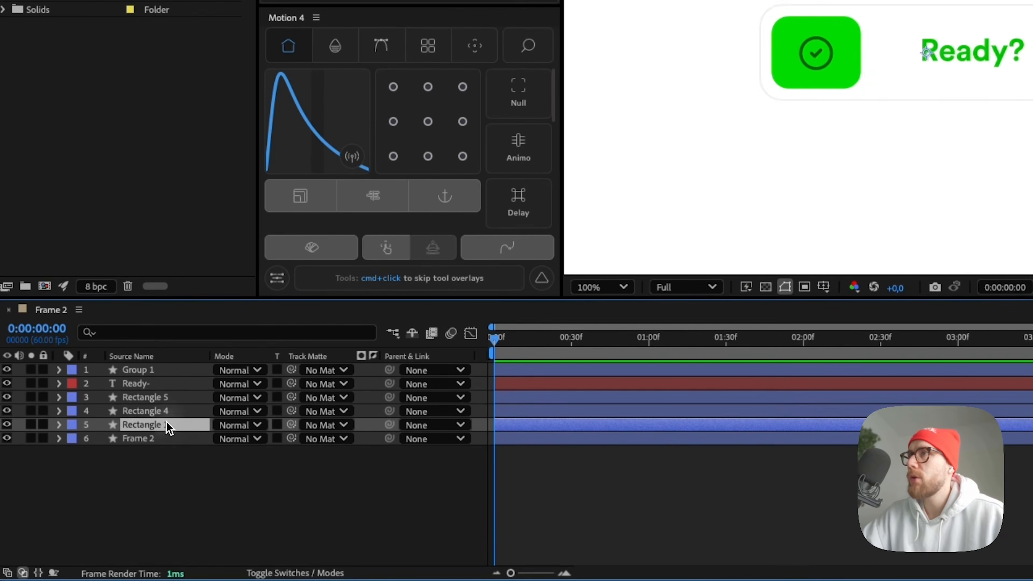
# - Rename the Rectangle 5 layer in the Frame 2 composition as Green Rect
pyautogui.click(65, 404)
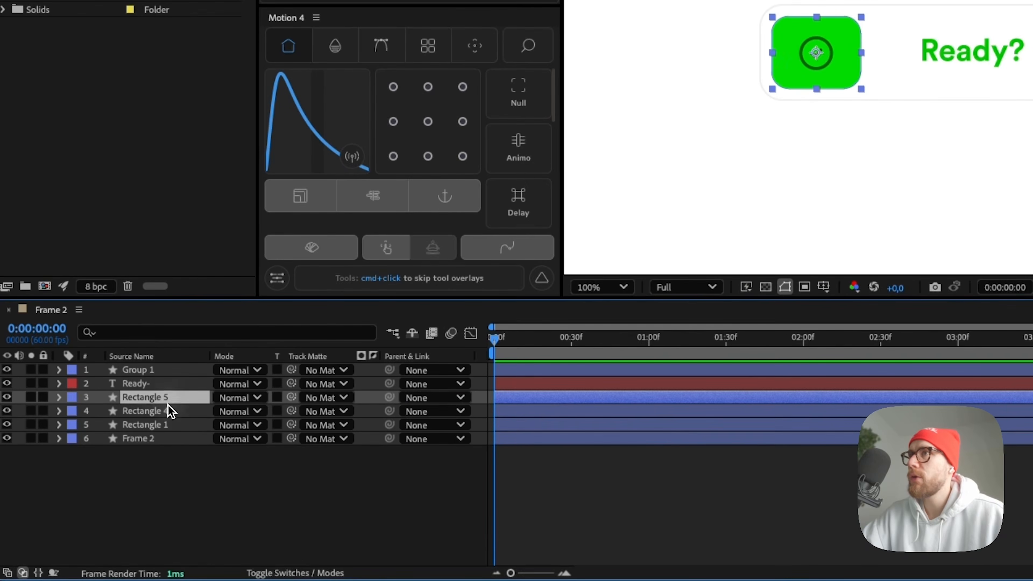
pyautogui.rightClick(167, 401)
pyautogui.click(244, 527)
pyautogui.write('Green Rect')
pyautogui.press('Return')
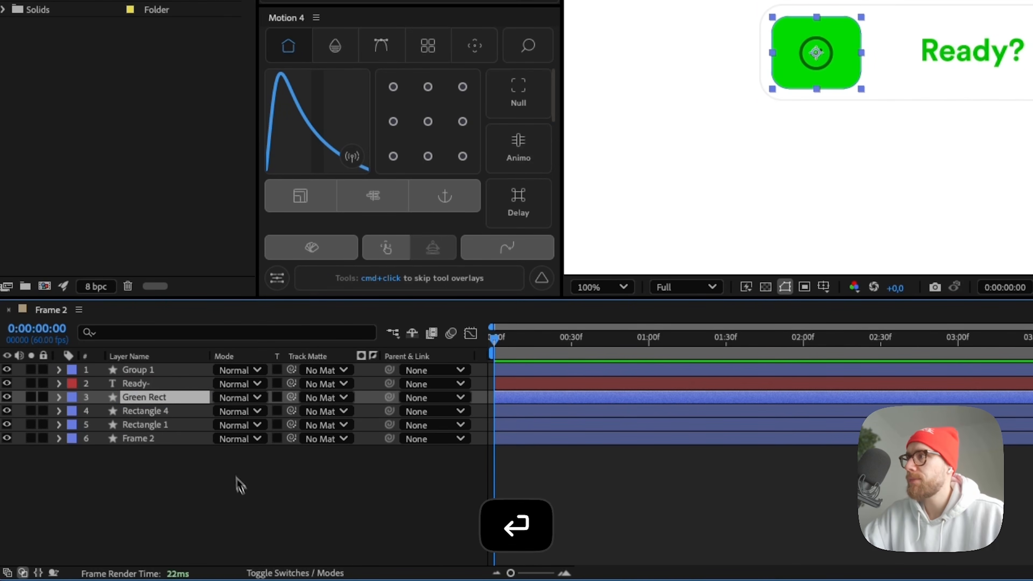
# - Rename the Group 1 layer in the Frame 2 composition as Check Icon
pyautogui.click(159, 383)
pyautogui.click(154, 374)
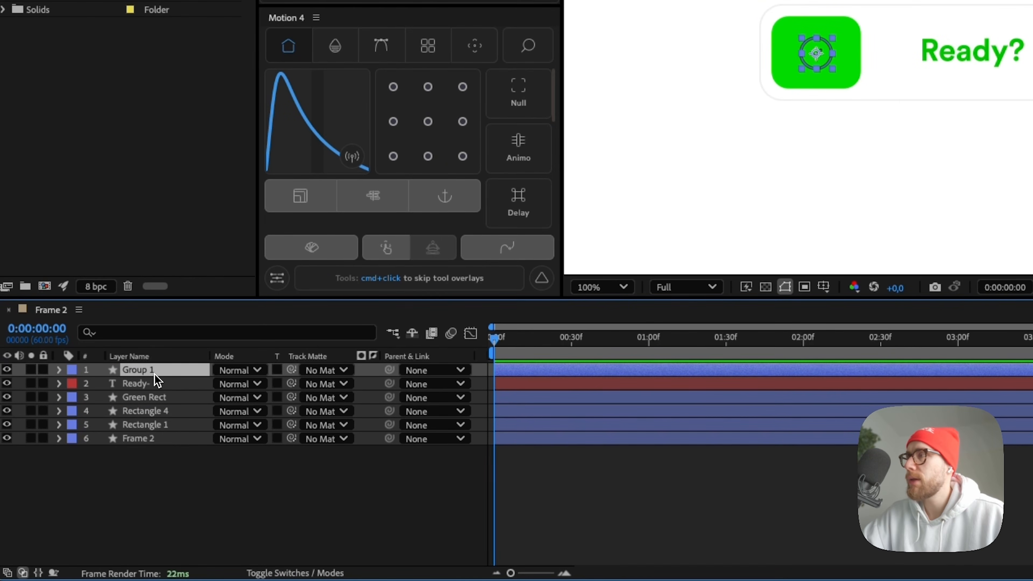
pyautogui.rightClick(158, 380)
pyautogui.click(205, 526)
pyautogui.write('Check ')
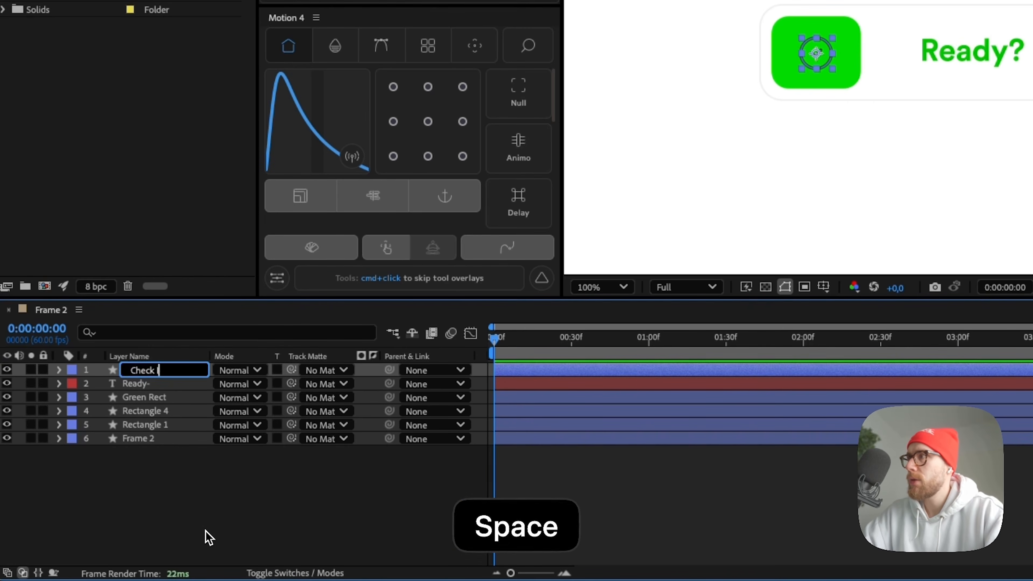
pyautogui.write('Icon')
pyautogui.press('Return')
pyautogui.click(555, 448)
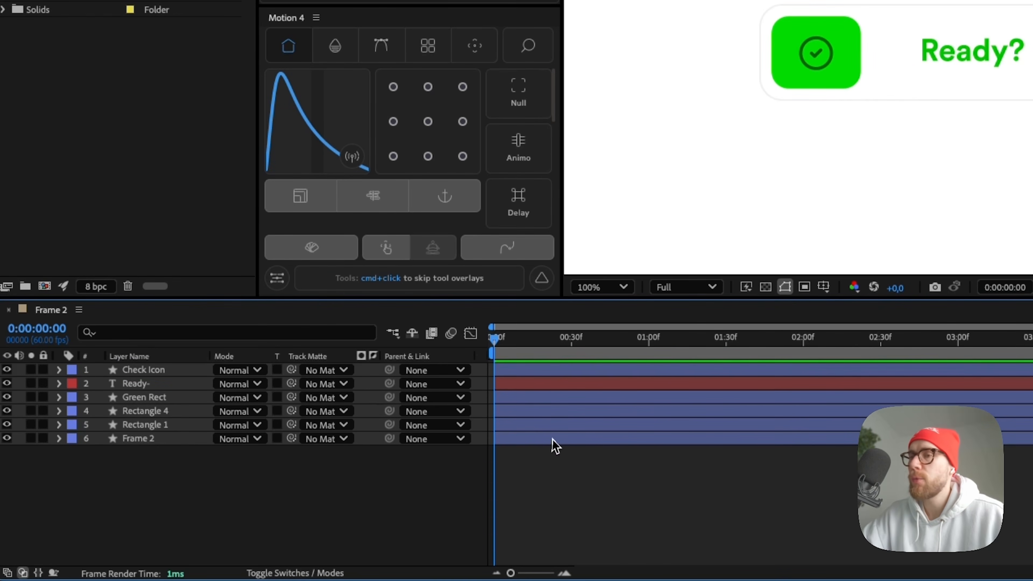
# - Parent the Check Icon layer to the Green Rect layer
pyautogui.click(152, 375)
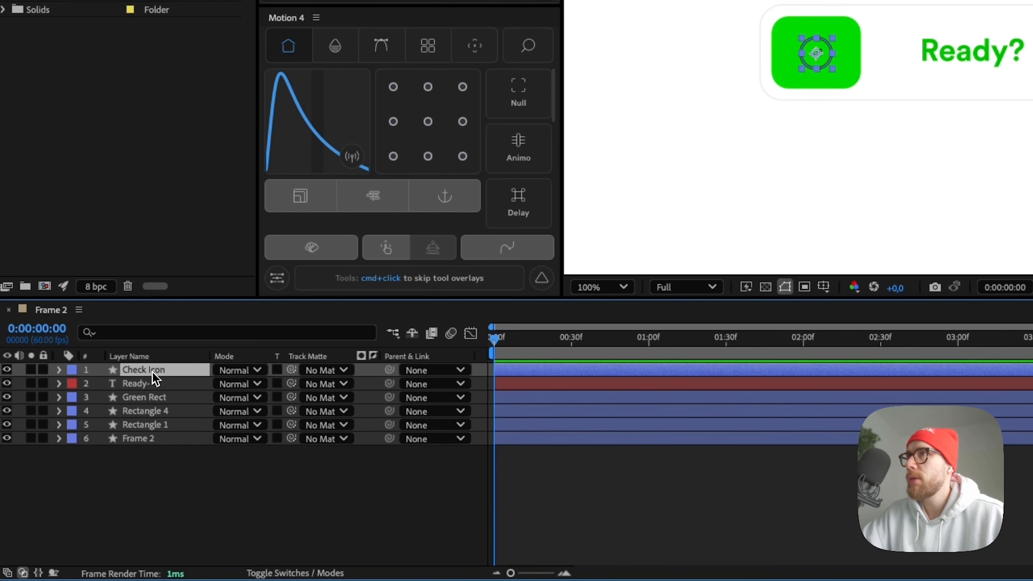
pyautogui.moveTo(296, 380); pyautogui.dragTo(176, 399)
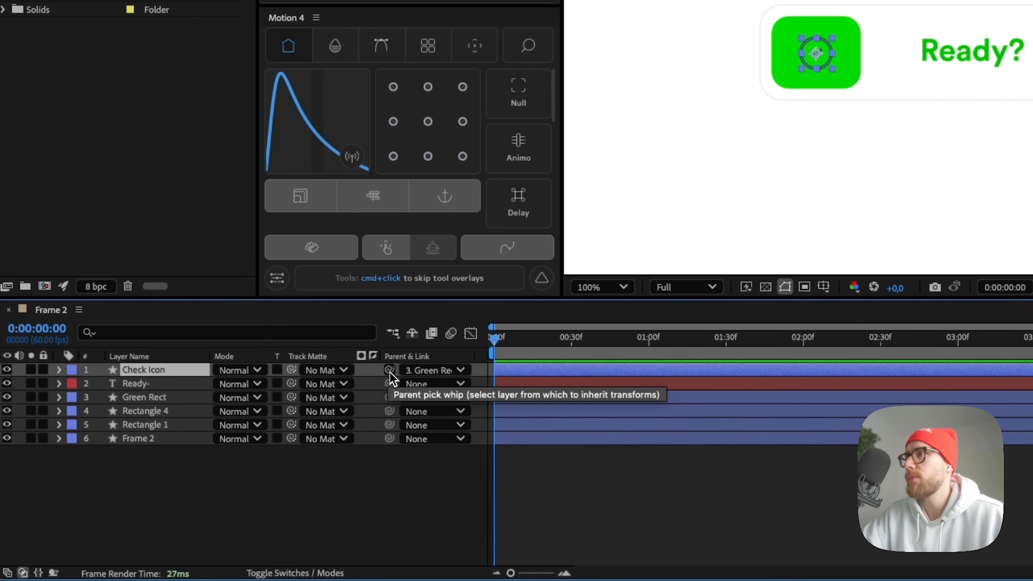
pyautogui.moveTo(390, 378); pyautogui.dragTo(313, 386)
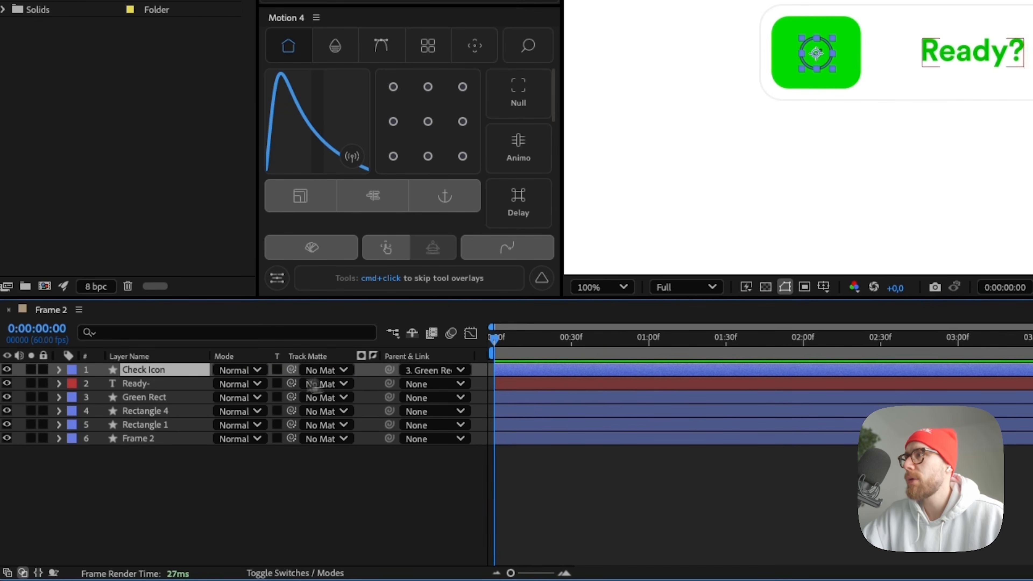
# - Test the parenting by moving Green Rect in the composition, and undo the move
pyautogui.click(146, 398)
pyautogui.click(232, 460)
pyautogui.click(181, 399)
pyautogui.moveTo(633, 131); pyautogui.dragTo(630, 171)
pyautogui.press('super+z')
# - Draw a filled red rectangle with its right edge flush against the green square's left side, taller than the Ready? button
pyautogui.press('space')
pyautogui.moveTo(575, 240); pyautogui.dragTo(661, 208)
pyautogui.click(595, 557)
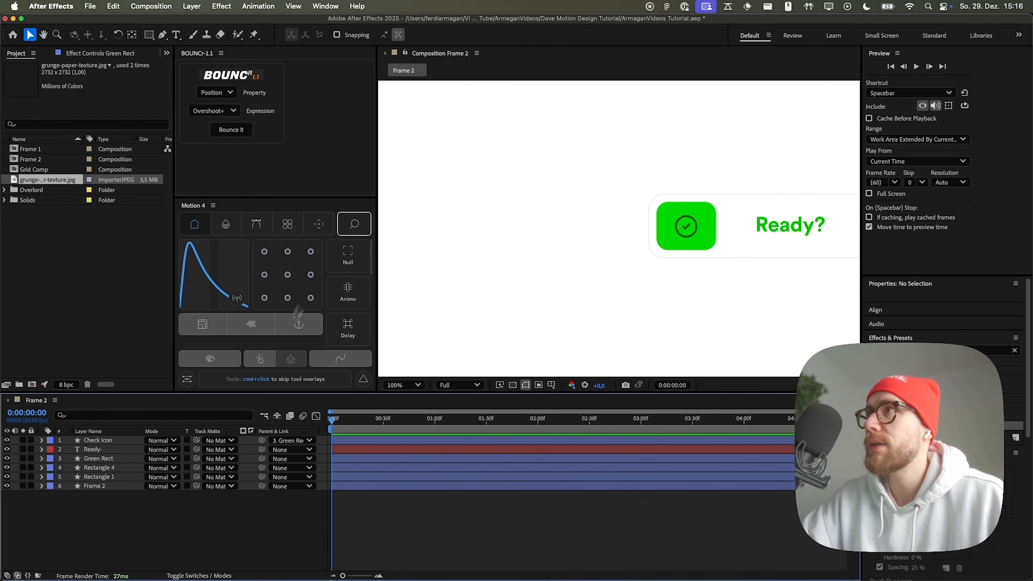
pyautogui.press('q')
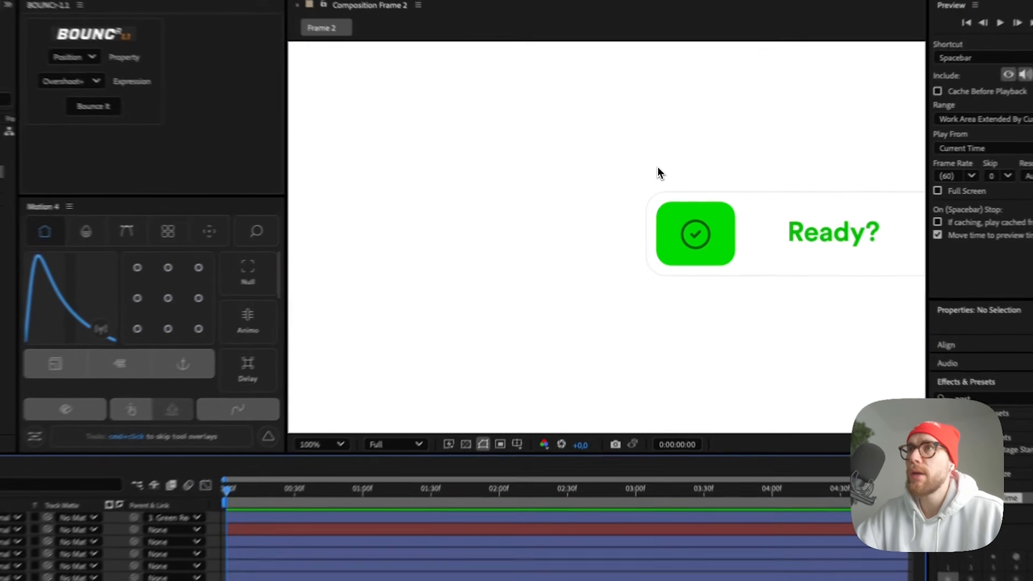
pyautogui.moveTo(657, 174); pyautogui.dragTo(466, 288)
pyautogui.moveTo(373, 328); pyautogui.dragTo(368, 324)
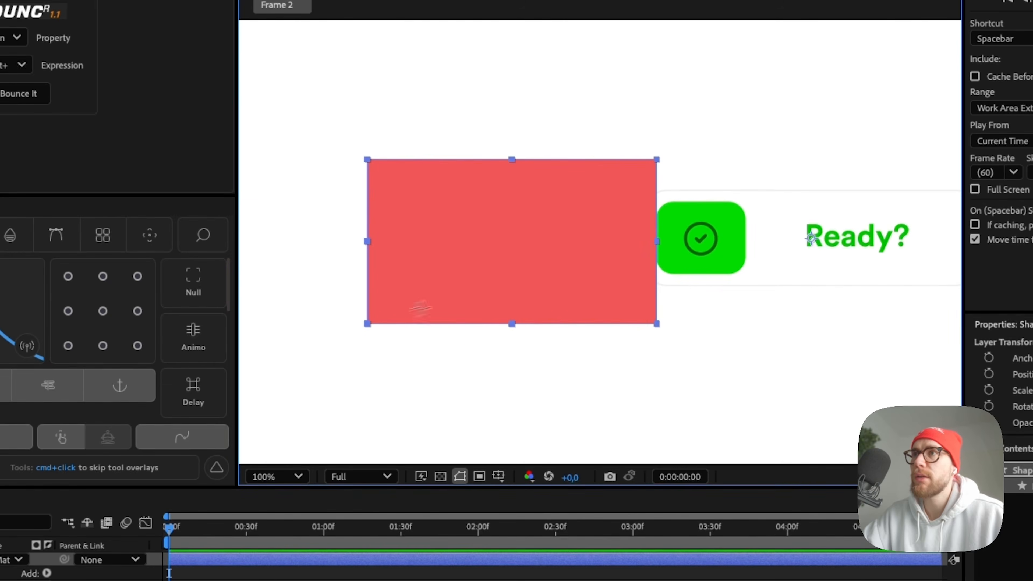
pyautogui.press('v')
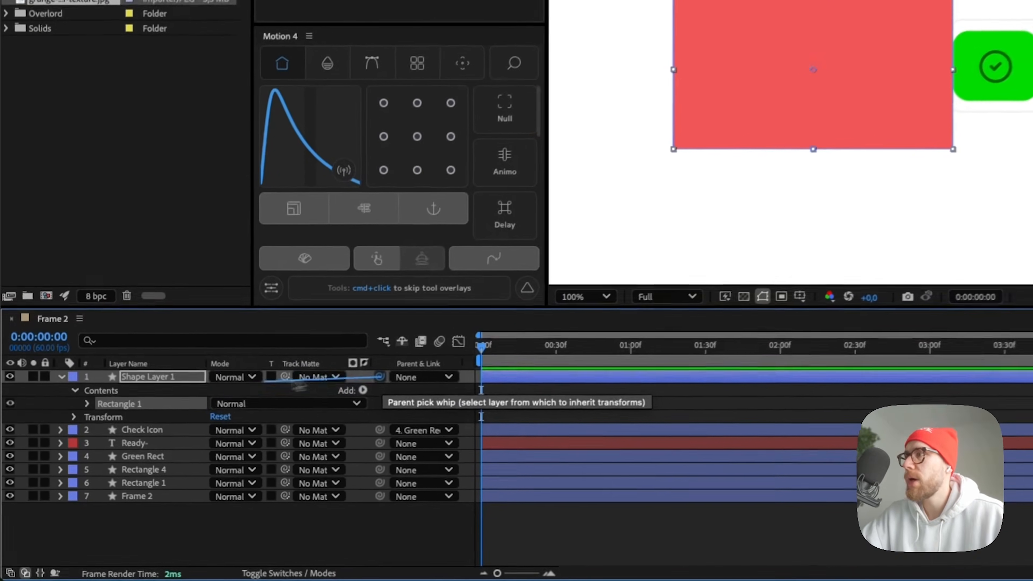
# - Parent the new rectangle's shape layer to Green Rect and rename it Red Rect
pyautogui.moveTo(261, 441); pyautogui.dragTo(114, 496)
pyautogui.moveTo(170, 453); pyautogui.dragTo(171, 455)
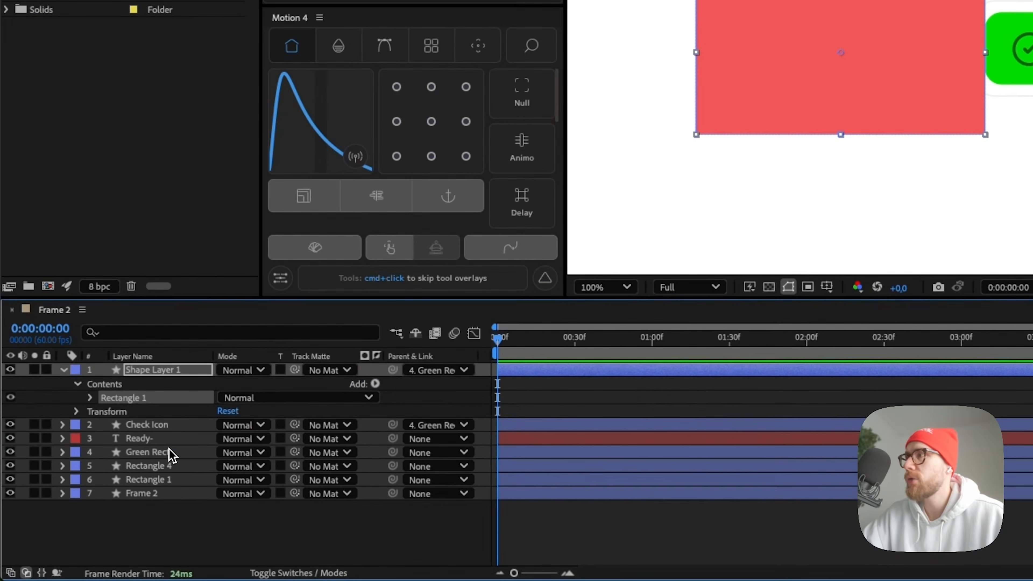
pyautogui.rightClick(182, 385)
pyautogui.click(227, 530)
pyautogui.write('Red Rect')
pyautogui.press('Return')
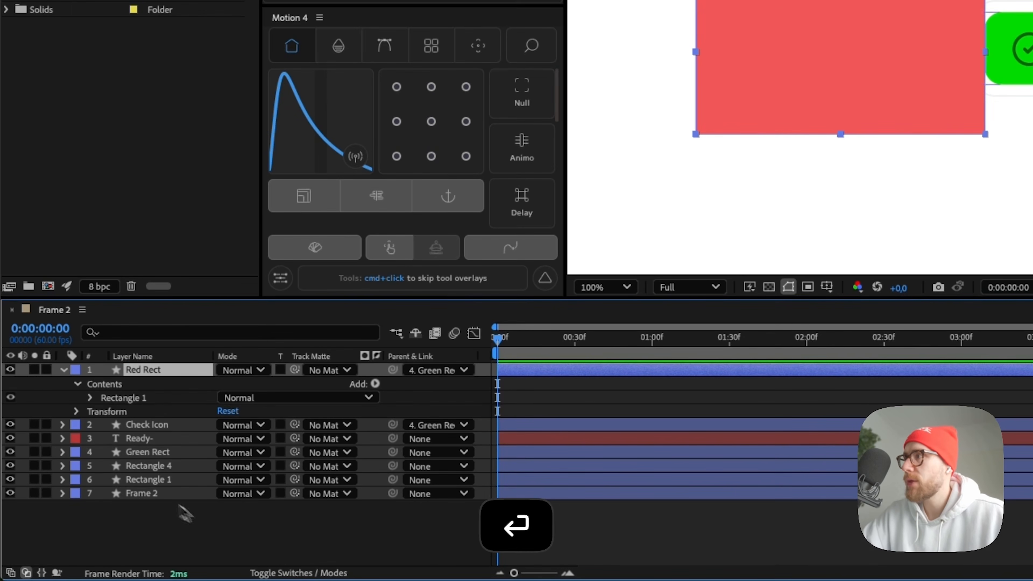
pyautogui.click(11, 370)
pyautogui.click(10, 369)
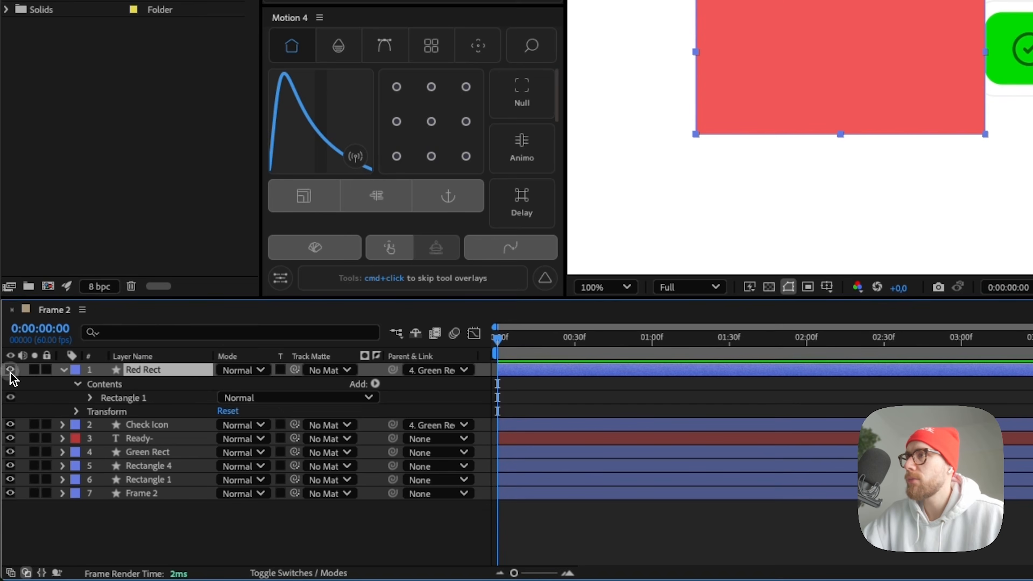
# - Keyframe Green Rect's Position from the composition start to 1093,4, 540,0 at 0:00:01:28, sliding it across the button
pyautogui.press('Home')
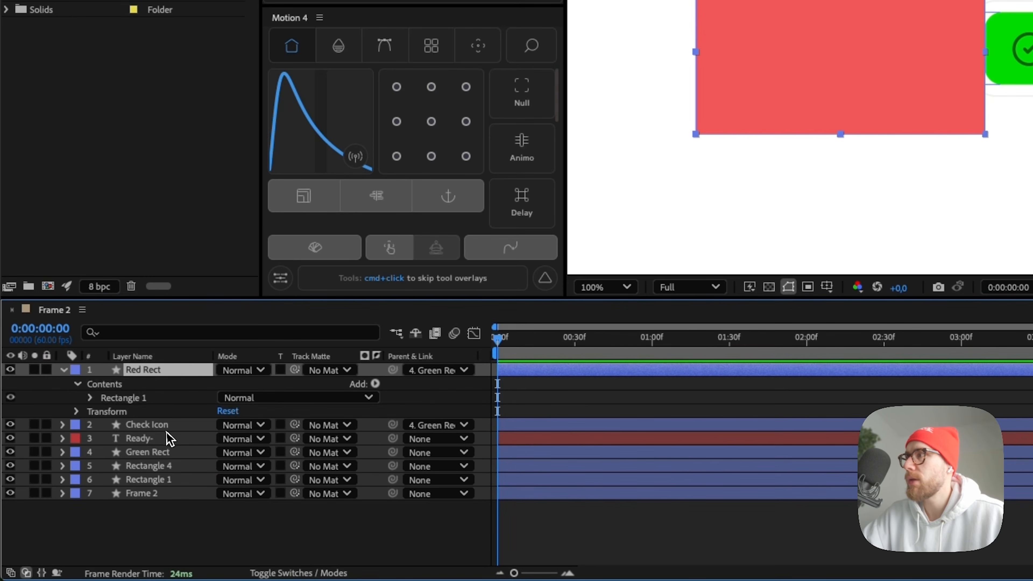
pyautogui.click(167, 453)
pyautogui.press('u')
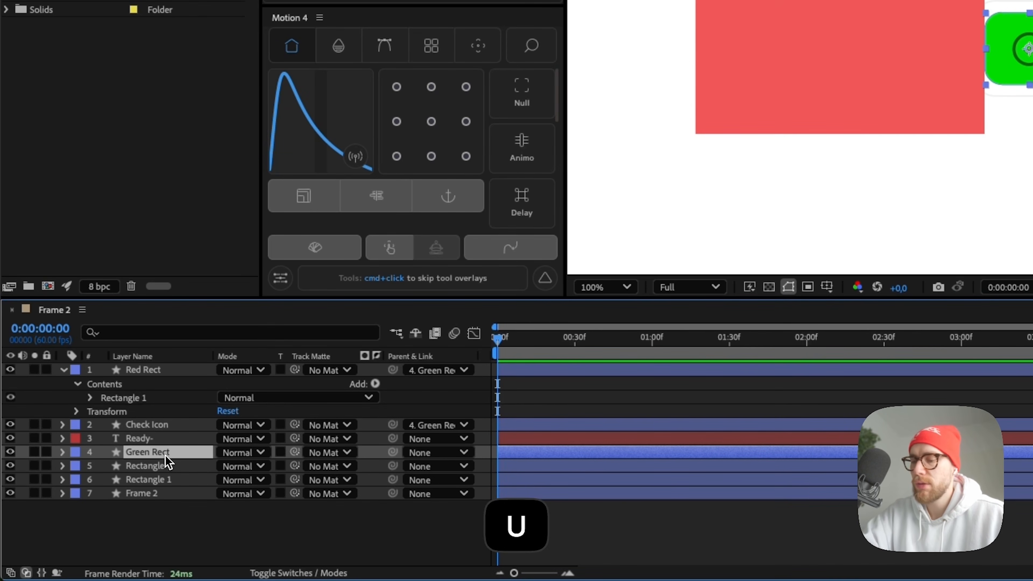
pyautogui.press('p')
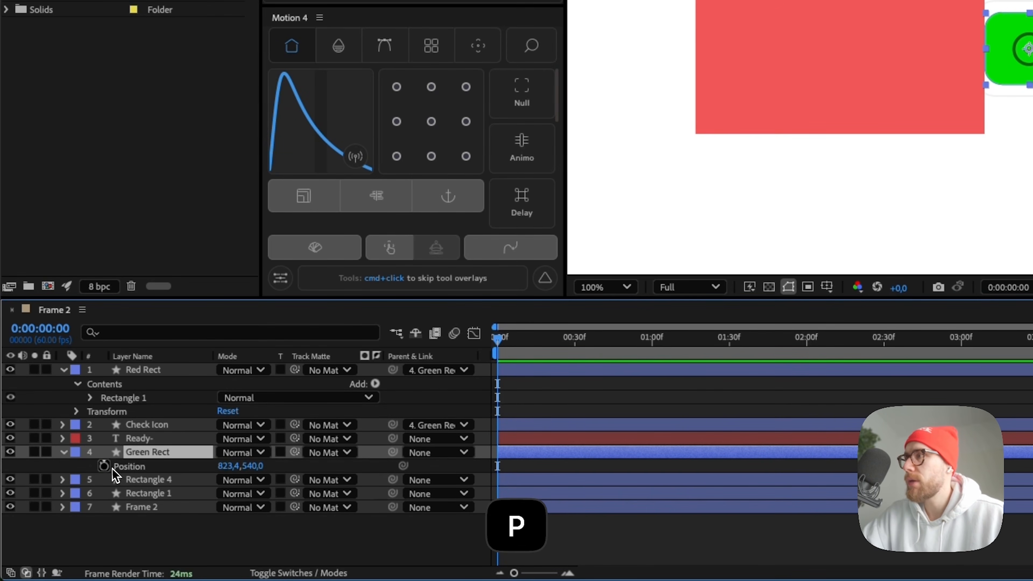
pyautogui.moveTo(498, 341); pyautogui.dragTo(725, 355)
pyautogui.moveTo(236, 466); pyautogui.dragTo(306, 457)
pyautogui.moveTo(1006, 172); pyautogui.dragTo(761, 184)
pyautogui.moveTo(121, 482); pyautogui.dragTo(238, 455)
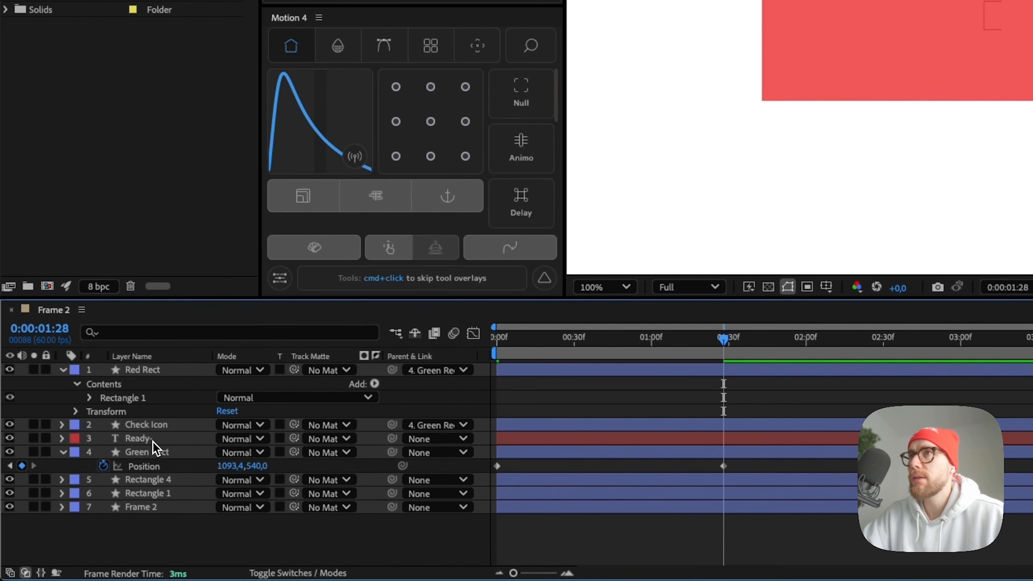
# - Move the Ready- text layer below Green Rect and set its fill color to black (000000)
pyautogui.moveTo(152, 441); pyautogui.dragTo(161, 473)
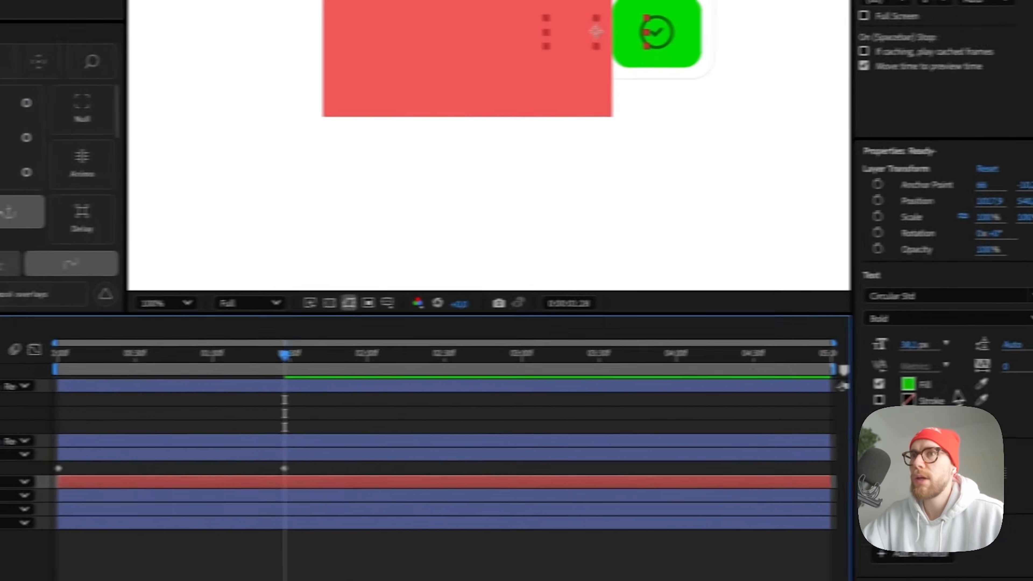
pyautogui.click(910, 386)
pyautogui.moveTo(338, 252); pyautogui.dragTo(451, 319)
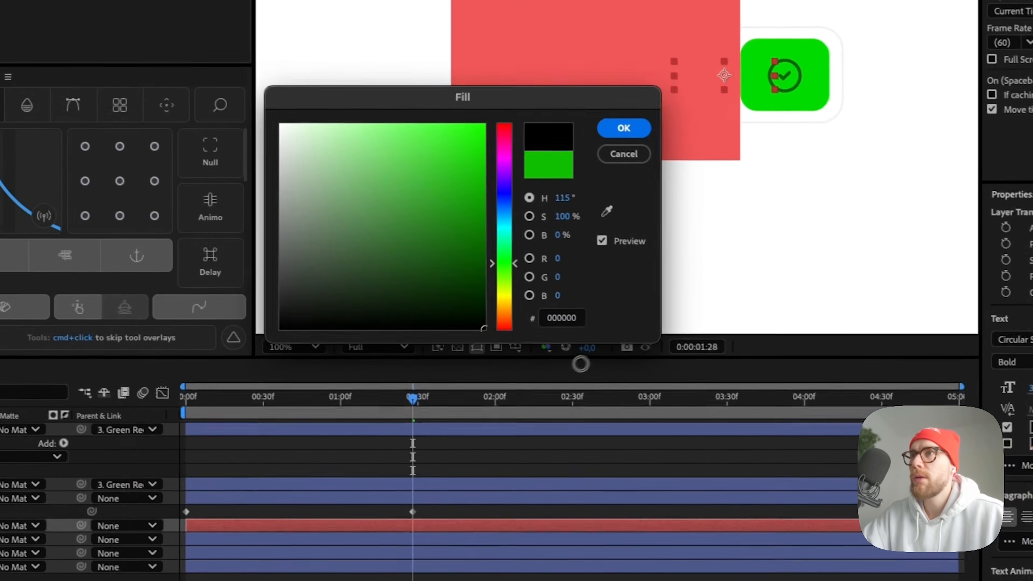
pyautogui.click(638, 130)
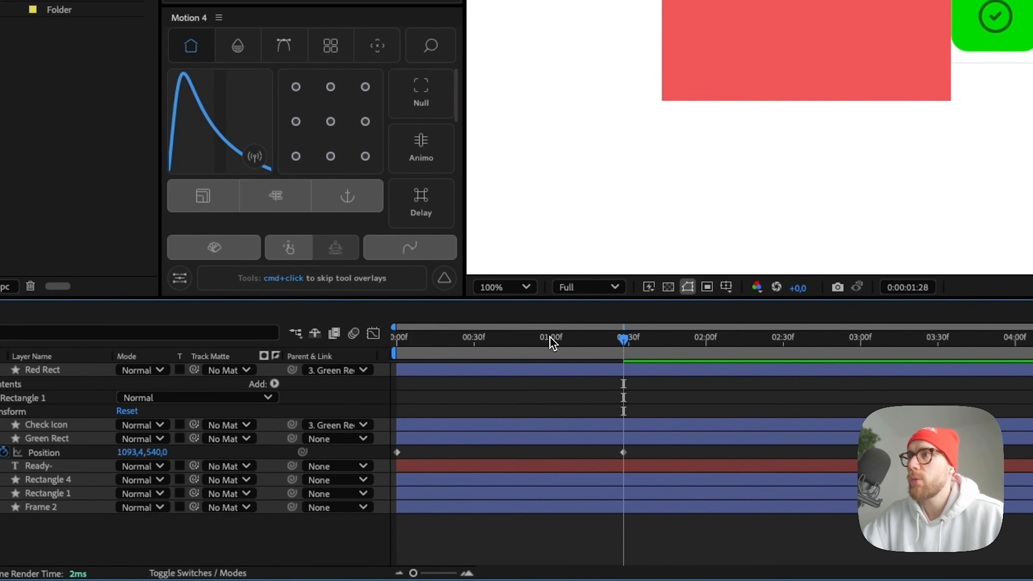
# - Hide the Red Rect layer and scrub through the green square sliding over the text
pyautogui.moveTo(552, 343); pyautogui.dragTo(519, 341)
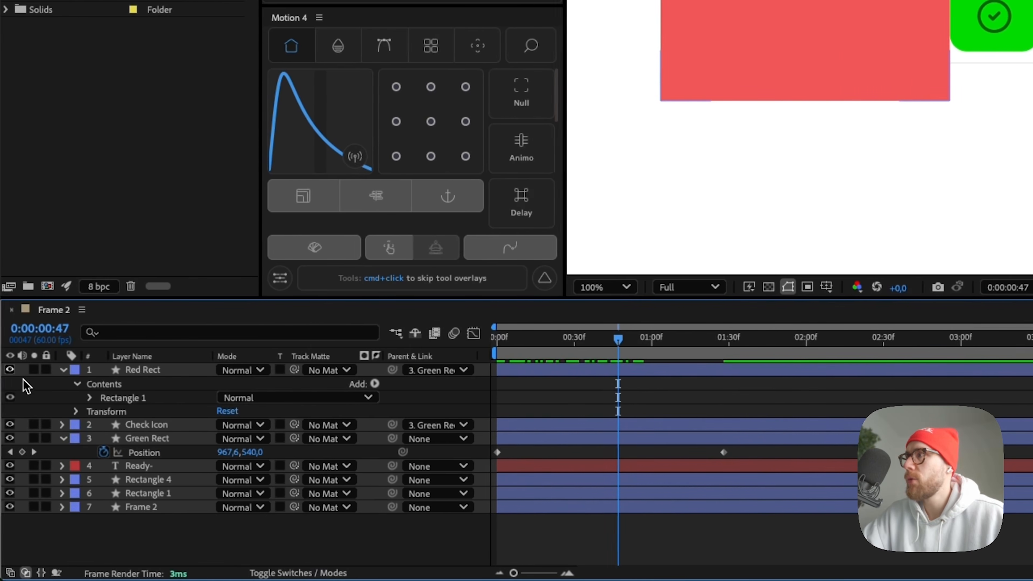
pyautogui.click(10, 369)
pyautogui.moveTo(641, 342); pyautogui.dragTo(751, 350)
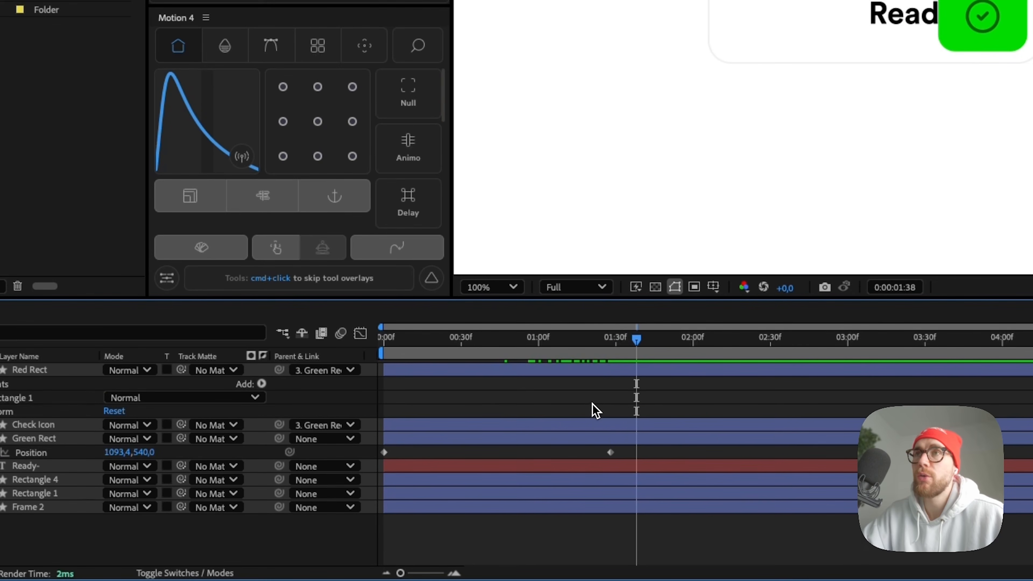
pyautogui.moveTo(569, 343); pyautogui.dragTo(703, 343)
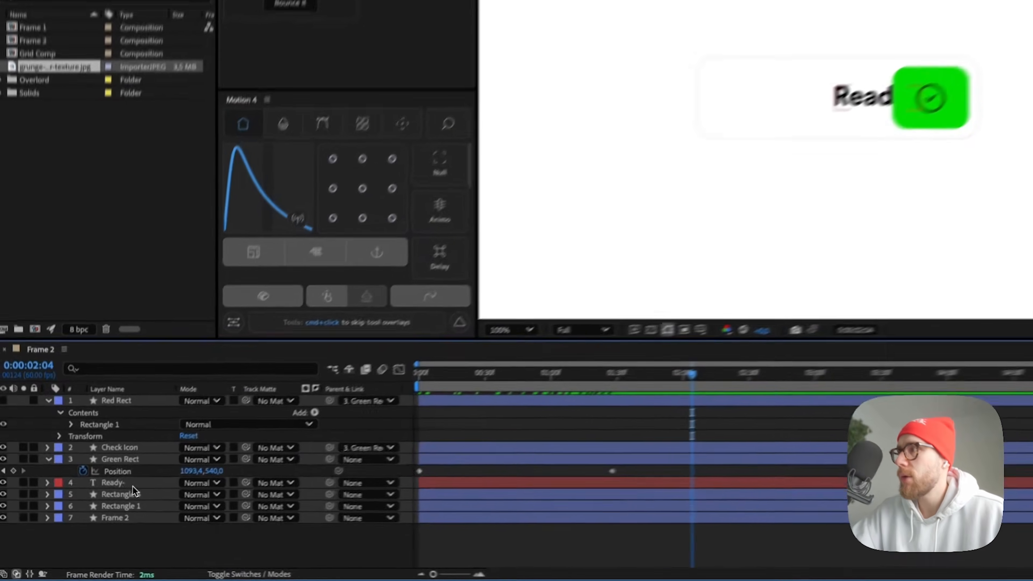
# - Set Red Rect as the Ready- text layer's track matte and invert the alpha matte
pyautogui.click(110, 505)
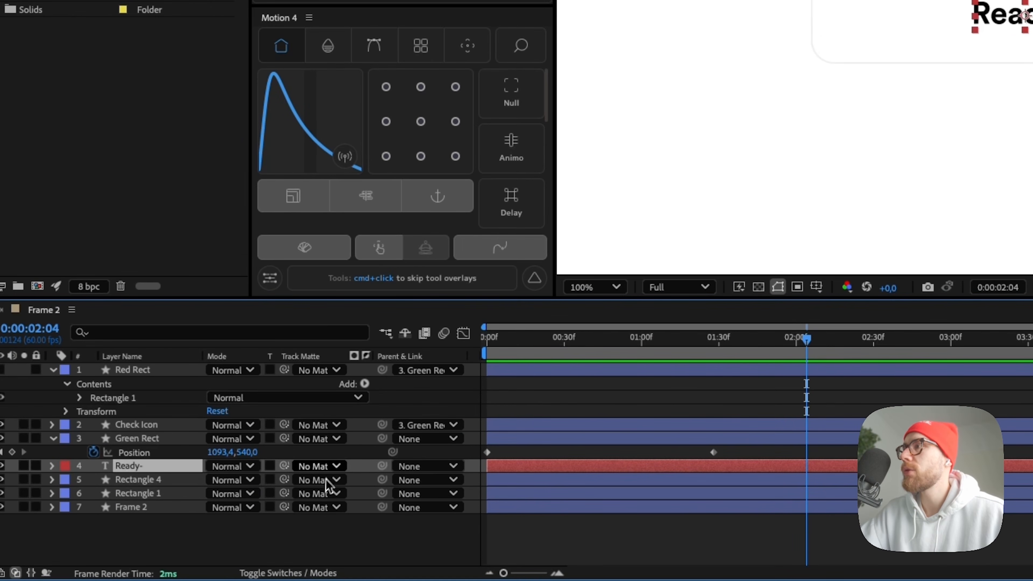
pyautogui.click(299, 574)
pyautogui.click(299, 574)
pyautogui.click(309, 466)
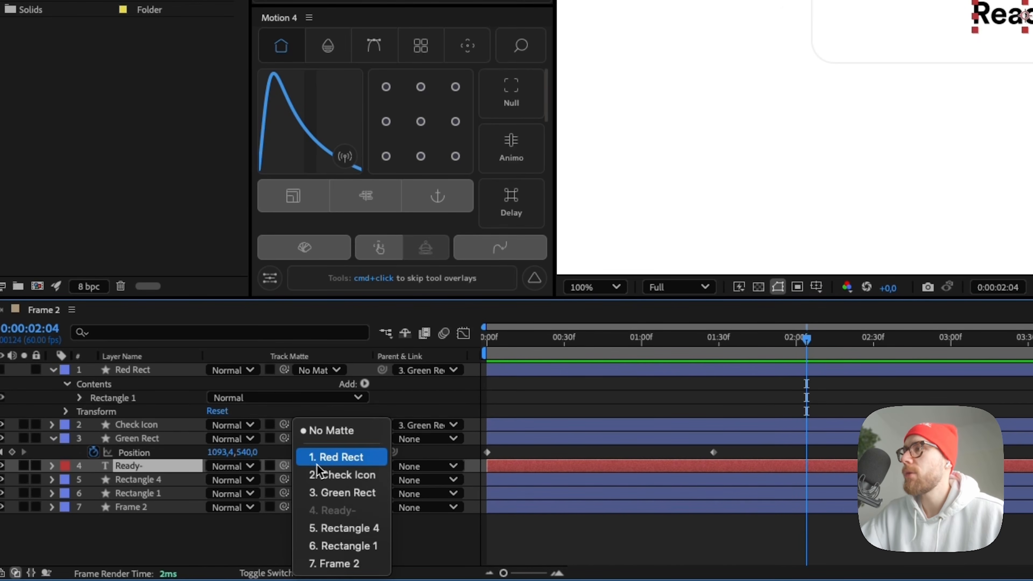
pyautogui.click(353, 458)
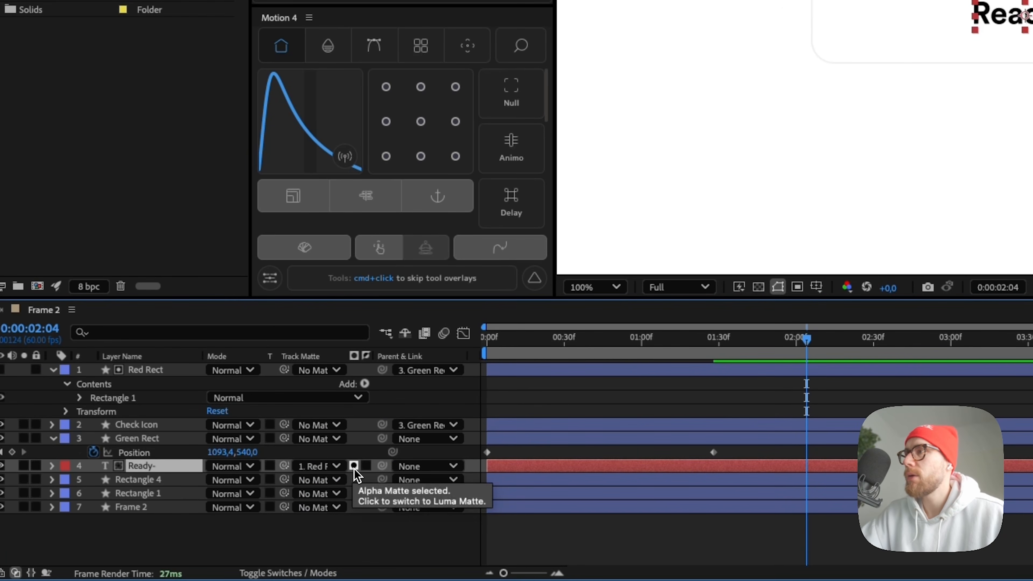
pyautogui.click(366, 466)
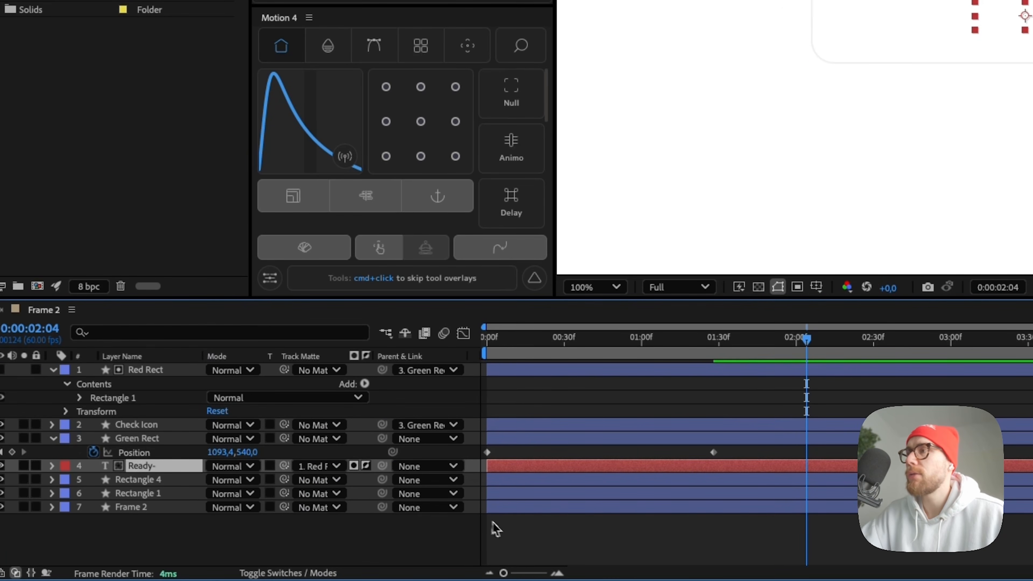
# - Inspect the green square's left edge up close around 0:00:01:15 and nudge Red Rect to the right to cover leftover text
pyautogui.click(502, 528)
pyautogui.moveTo(606, 343)
pyautogui.mouseDown()
pyautogui.moveTo(522, 345)
pyautogui.moveTo(597, 347)
pyautogui.mouseUp()
pyautogui.moveTo(367, 390); pyautogui.dragTo(449, 393)
pyautogui.scroll(2, 846, 43)
pyautogui.scroll(1, 726, 179)
pyautogui.moveTo(708, 211); pyautogui.dragTo(381, 368)
pyautogui.moveTo(690, 229); pyautogui.dragTo(451, 305)
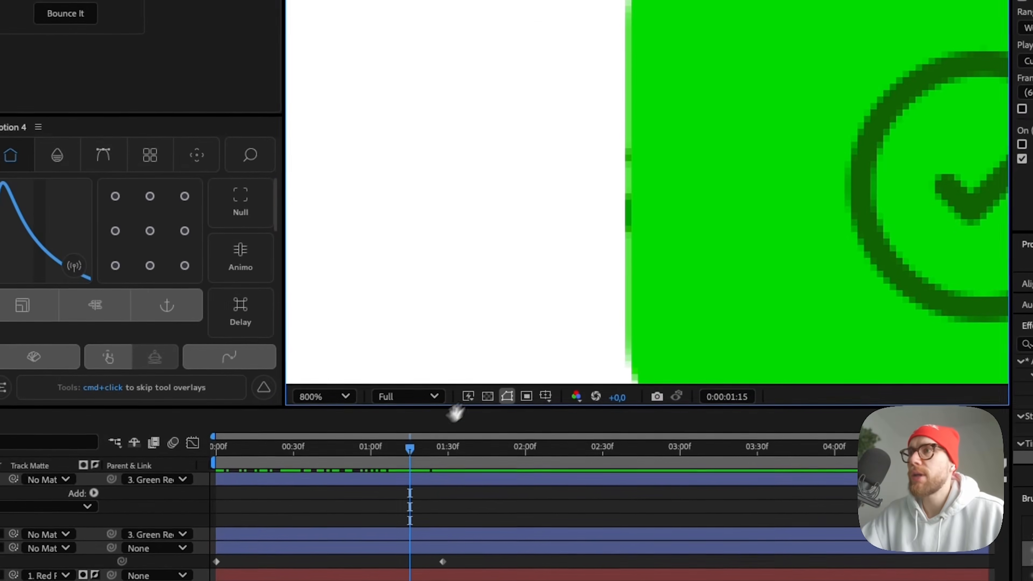
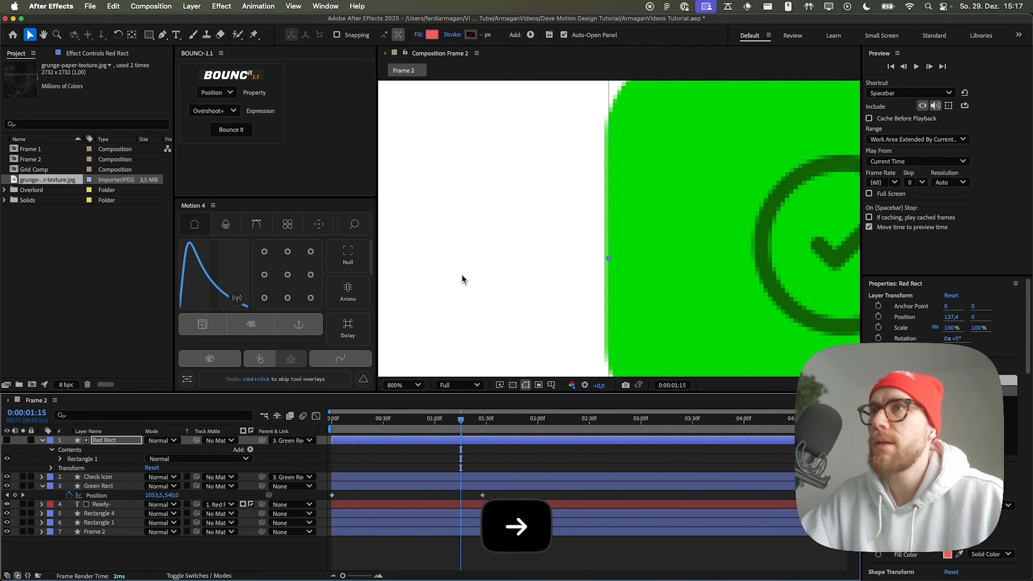
pyautogui.press(',')
pyautogui.press(',')
pyautogui.press(',')
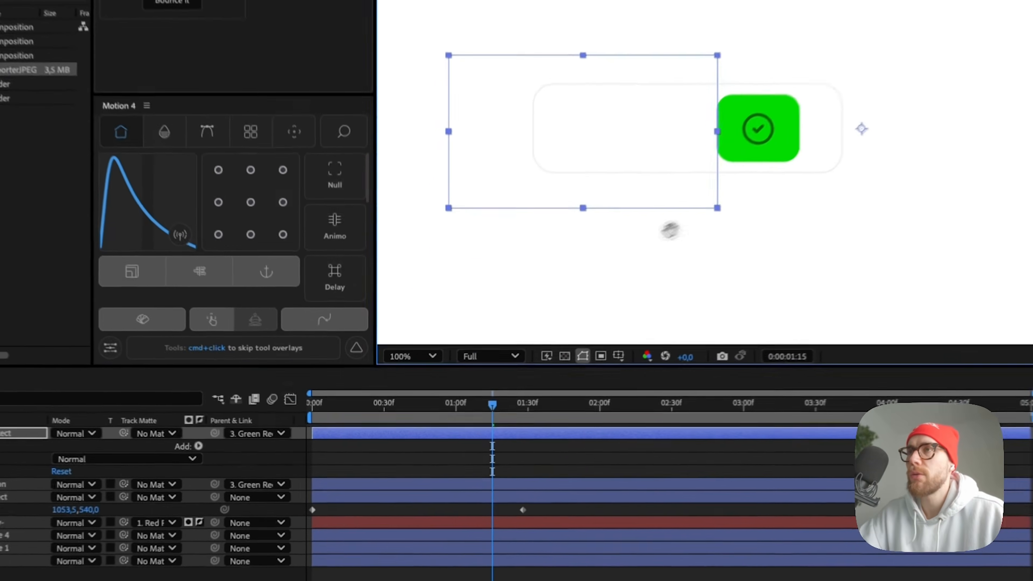
# - Preview and scrub the matted text animation with the whole button in view, and return to the composition start
pyautogui.moveTo(669, 235); pyautogui.dragTo(688, 211)
pyautogui.press(',')
pyautogui.press(',')
pyautogui.click(697, 287)
pyautogui.press('.')
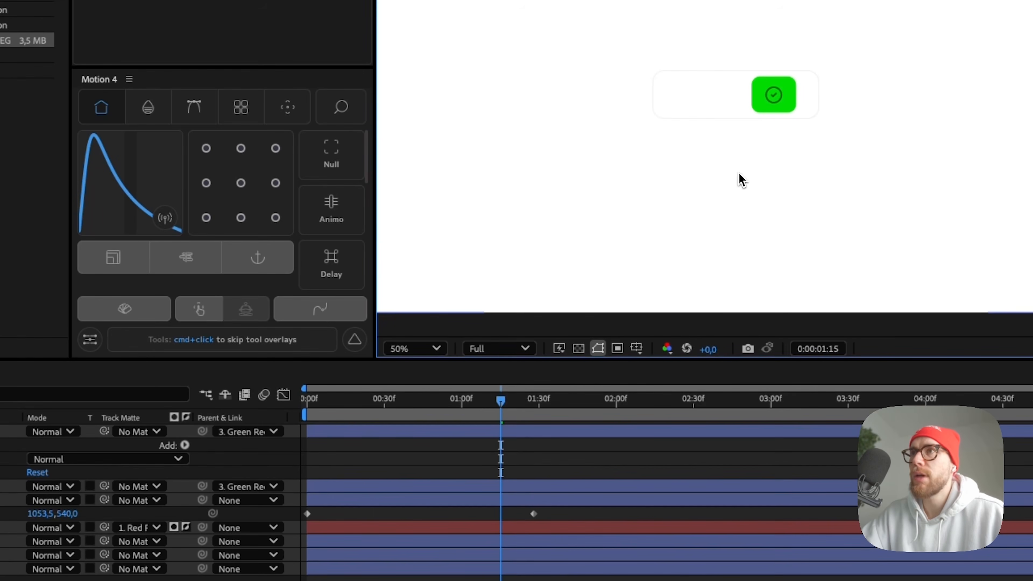
pyautogui.click(461, 377)
pyautogui.press('space')
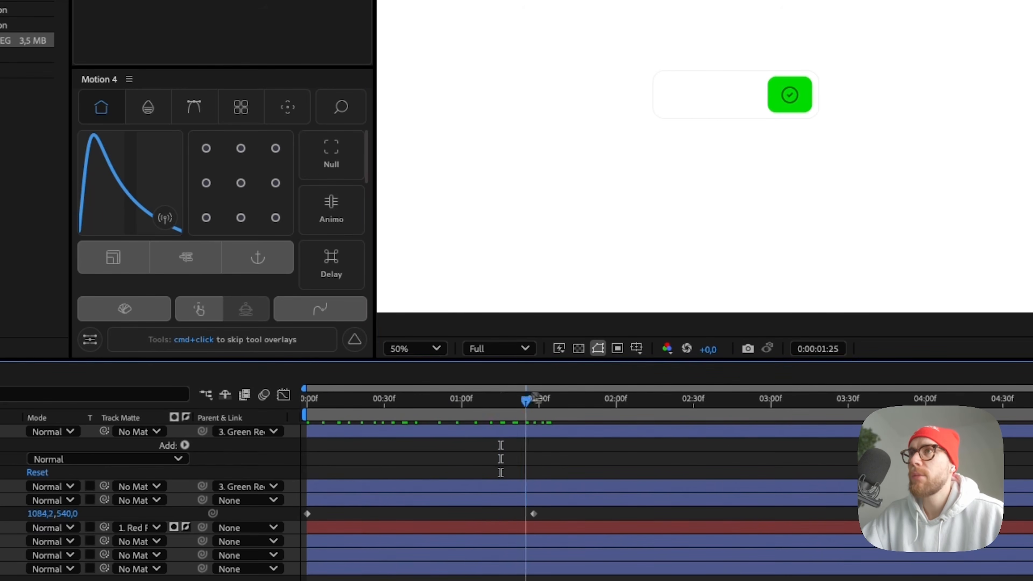
pyautogui.moveTo(435, 402); pyautogui.dragTo(239, 400)
# - Ease both of Green Rect's Position keyframes with Motion 4, setting the outgoing ease to 81 and the incoming ease to 14
pyautogui.moveTo(574, 515); pyautogui.dragTo(293, 513)
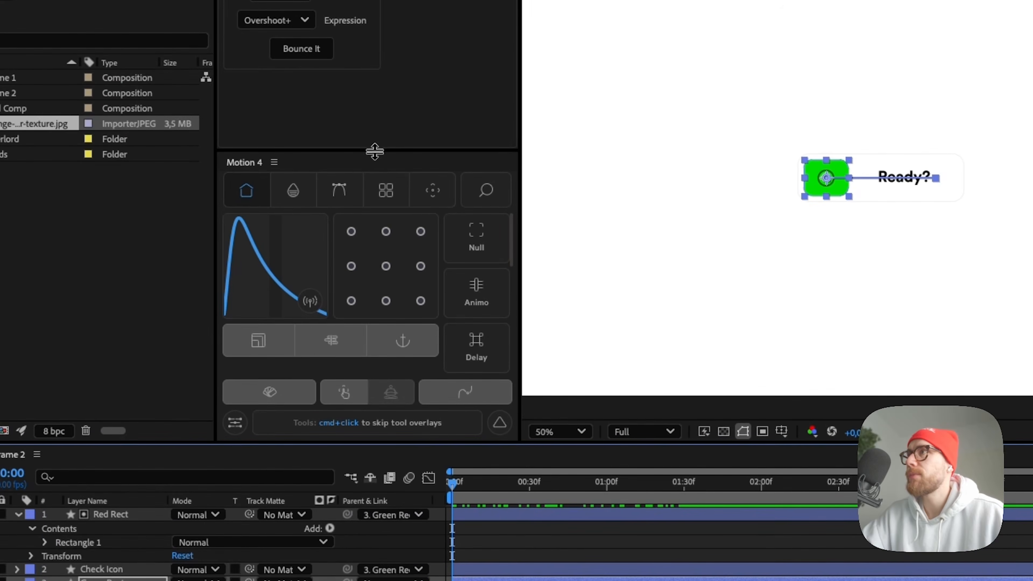
pyautogui.moveTo(375, 152); pyautogui.dragTo(370, 88)
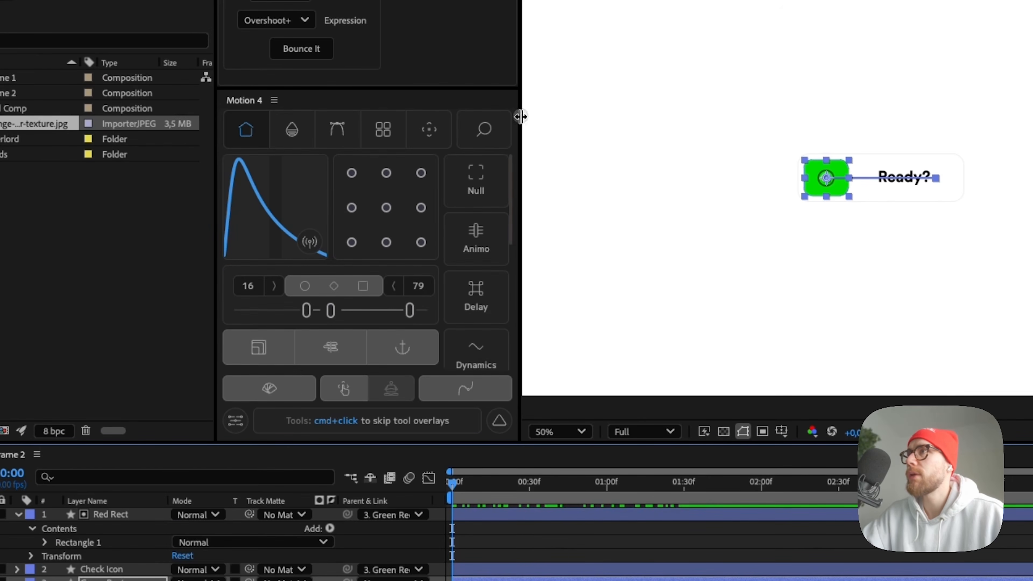
pyautogui.moveTo(305, 311); pyautogui.dragTo(249, 311)
pyautogui.click(353, 315)
pyautogui.moveTo(349, 317); pyautogui.dragTo(353, 318)
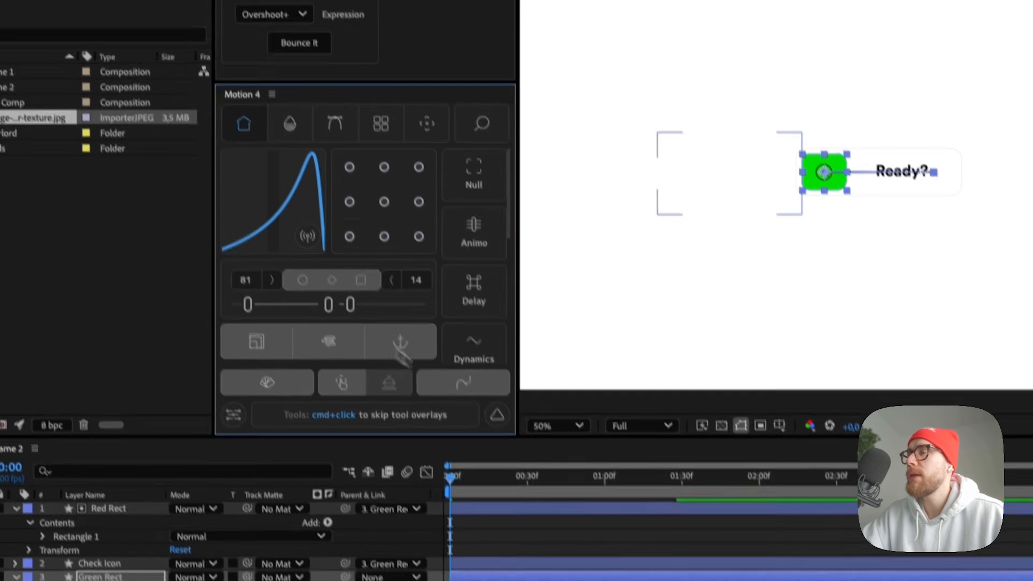
# - Shorten the green square's slide by moving Green Rect's second Position keyframe back to about 0:00:00:42, and preview the animation
pyautogui.press('space')
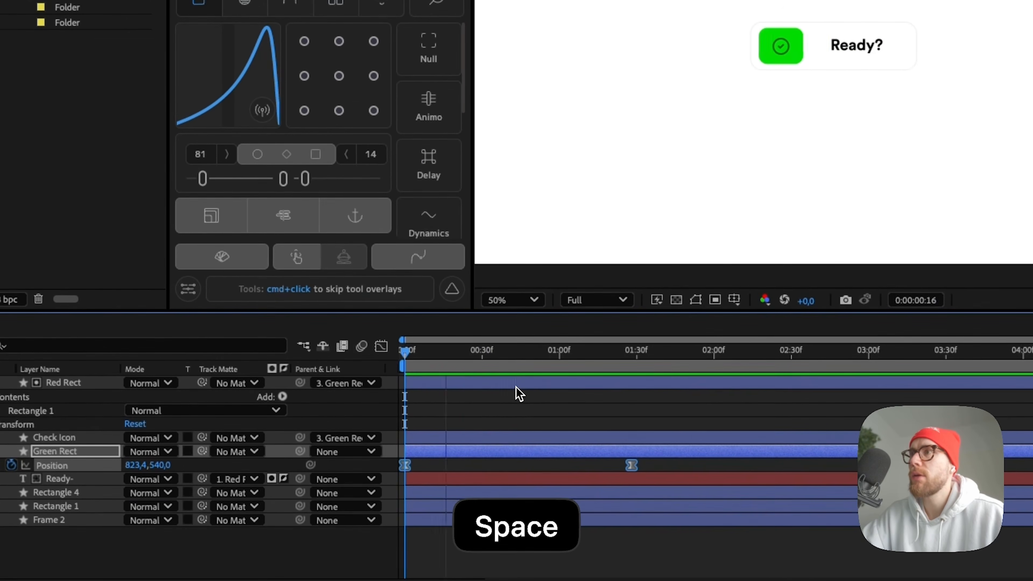
pyautogui.press('space')
pyautogui.click(647, 469)
pyautogui.moveTo(631, 466); pyautogui.dragTo(513, 465)
pyautogui.press('space')
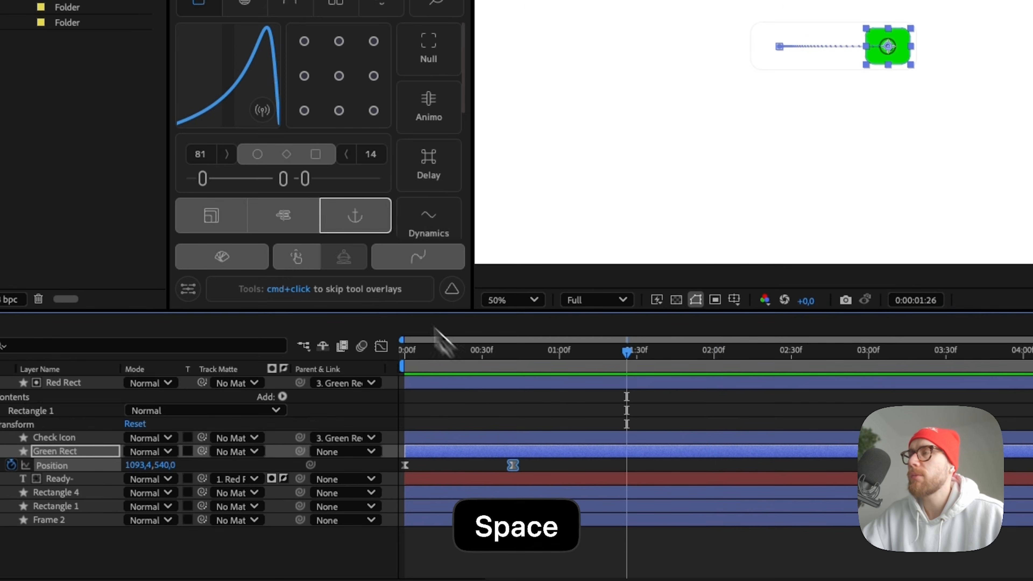
# - Raise the incoming ease of Green Rect's second Position keyframe to 74 with Motion 4, preview the slide, and deselect the layer
pyautogui.moveTo(306, 178); pyautogui.dragTo(358, 178)
pyautogui.press('space')
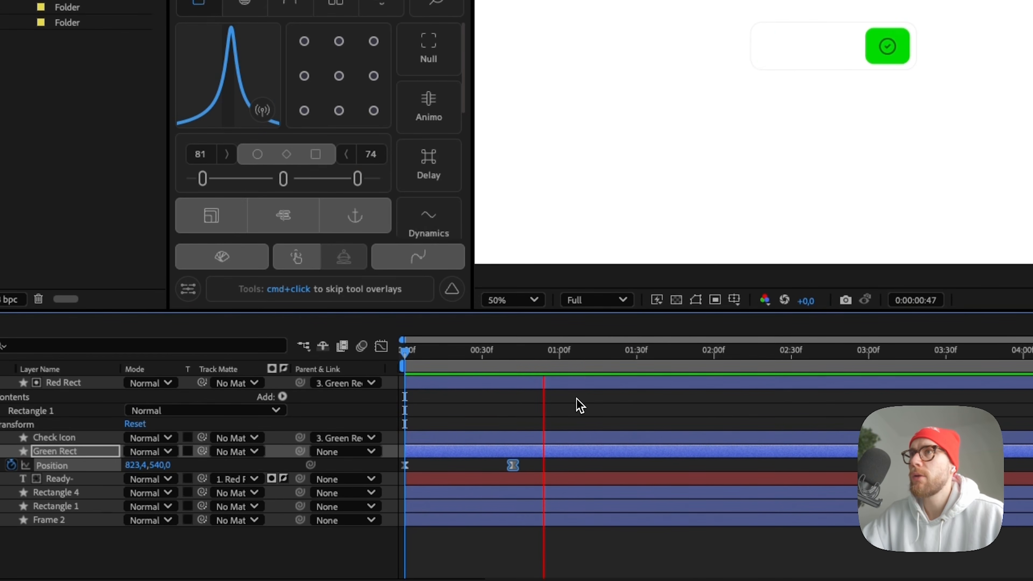
pyautogui.press('space')
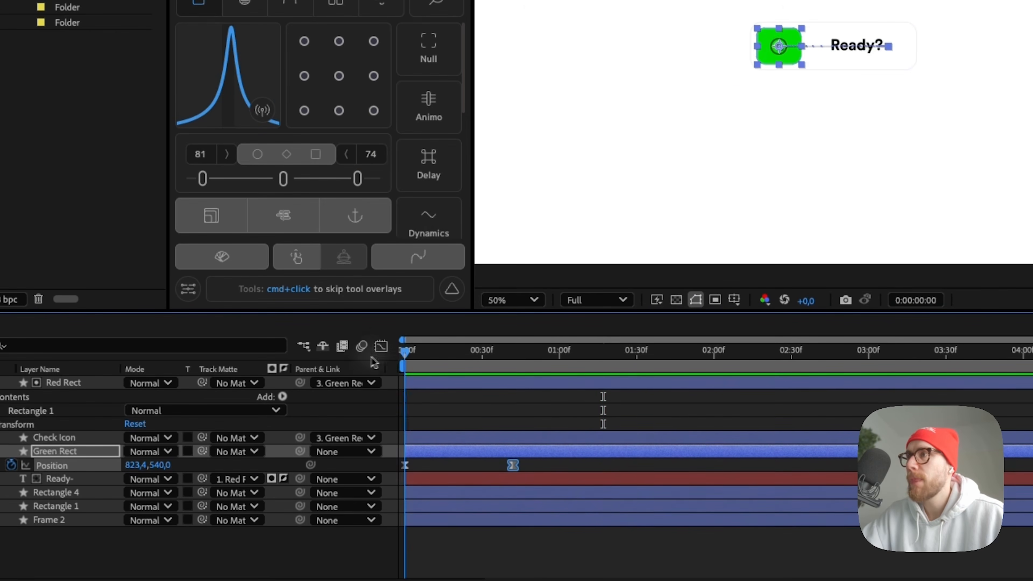
pyautogui.click(499, 542)
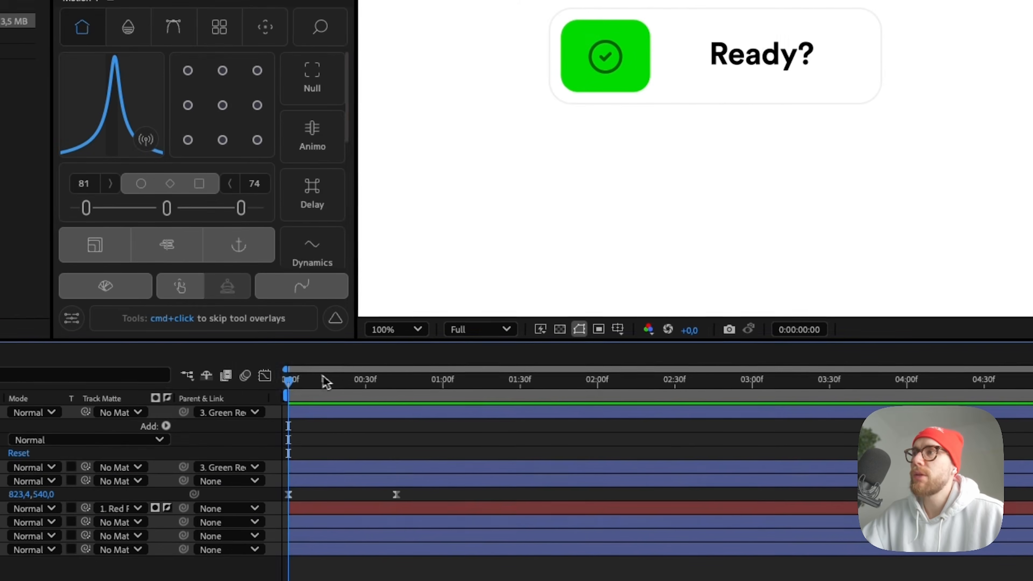
# - Scrub through the green square's slide to 0:00:00:41 and examine the button within the whole composition frame
pyautogui.moveTo(325, 382); pyautogui.dragTo(397, 377)
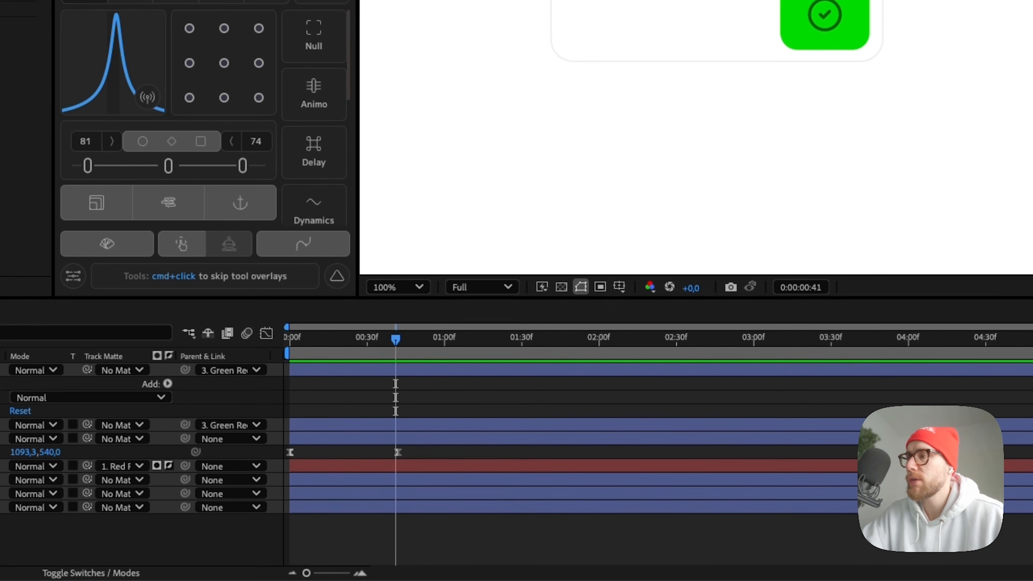
pyautogui.scroll(-1, 663, 172)
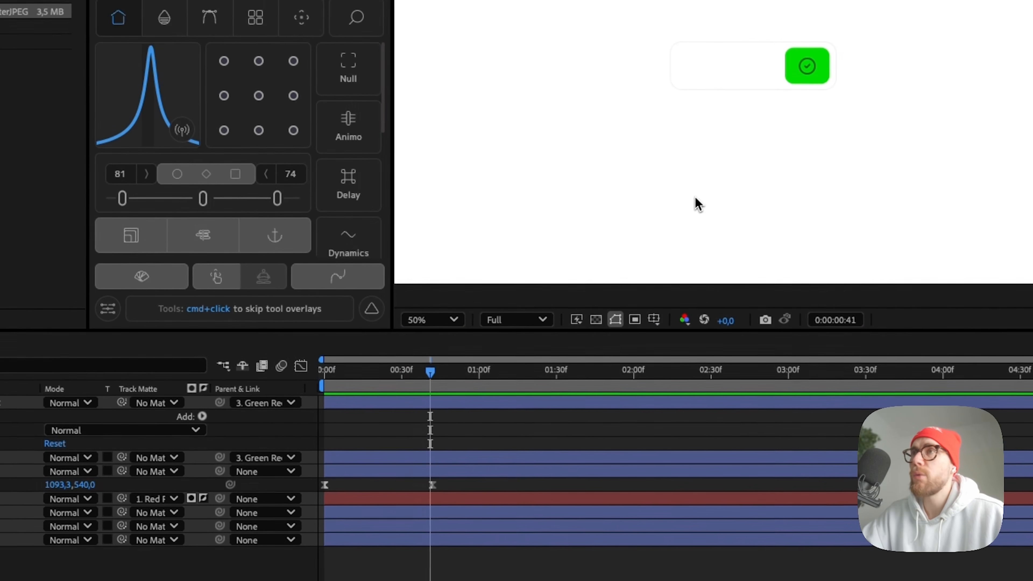
pyautogui.moveTo(640, 143); pyautogui.dragTo(650, 170)
pyautogui.moveTo(684, 202); pyautogui.dragTo(665, 180)
pyautogui.scroll(-1, 665, 182)
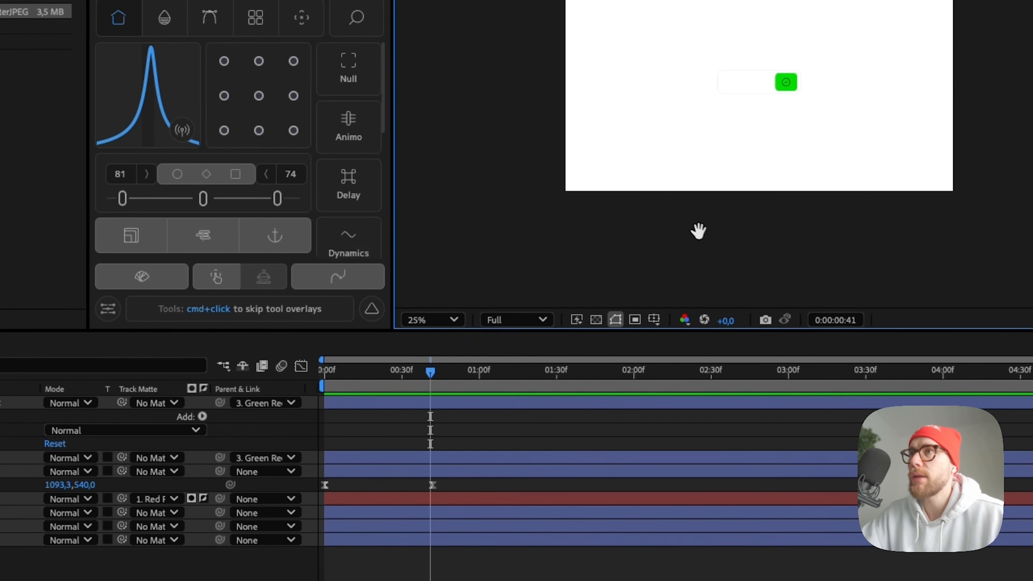
# - Activate the Pen tool with the layer properties collapsed and set the shape fill to None
pyautogui.press('u')
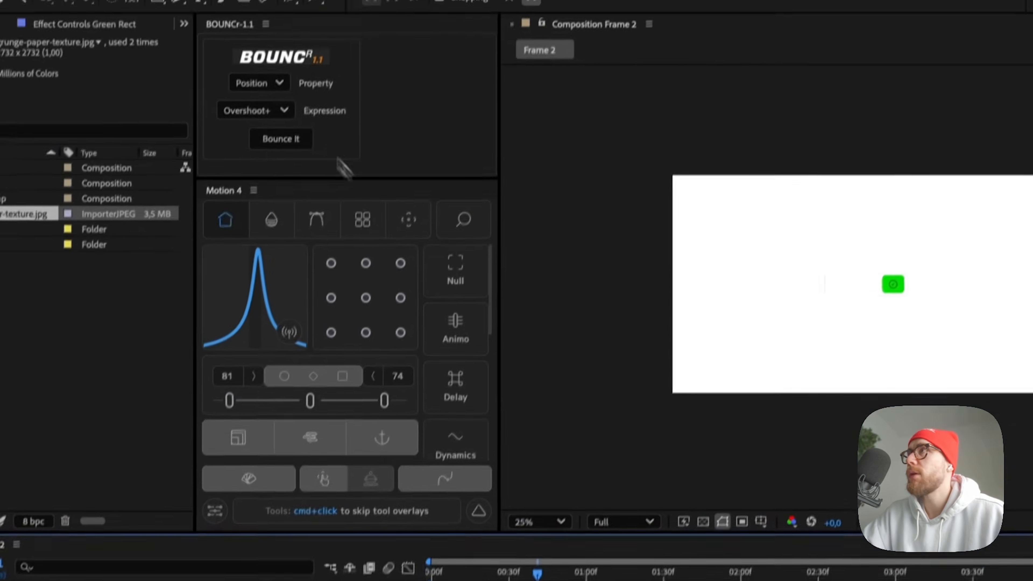
pyautogui.click(168, 35)
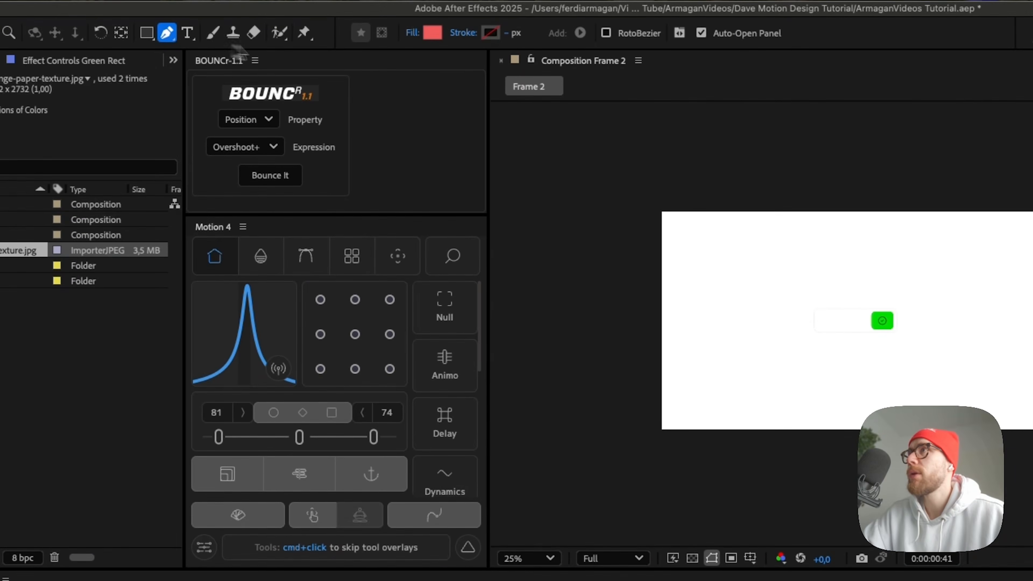
pyautogui.click(431, 32)
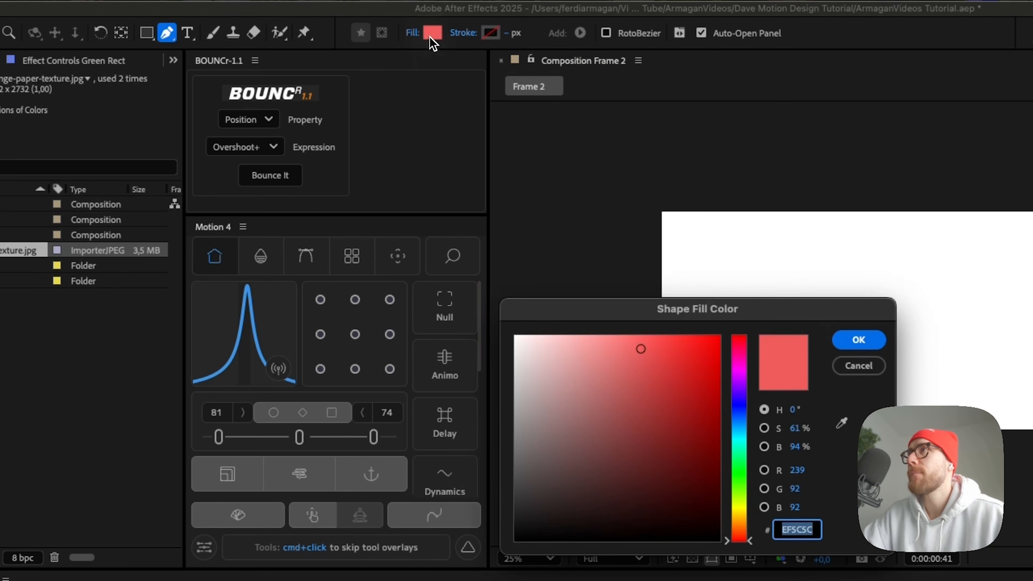
pyautogui.press('Return')
pyautogui.click(260, 33)
pyautogui.click(460, 393)
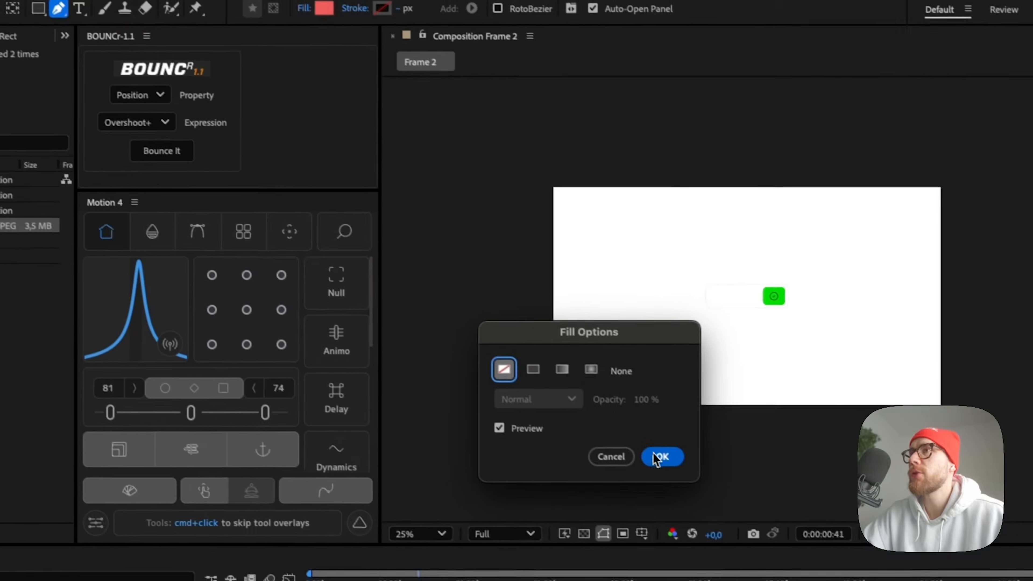
pyautogui.click(662, 457)
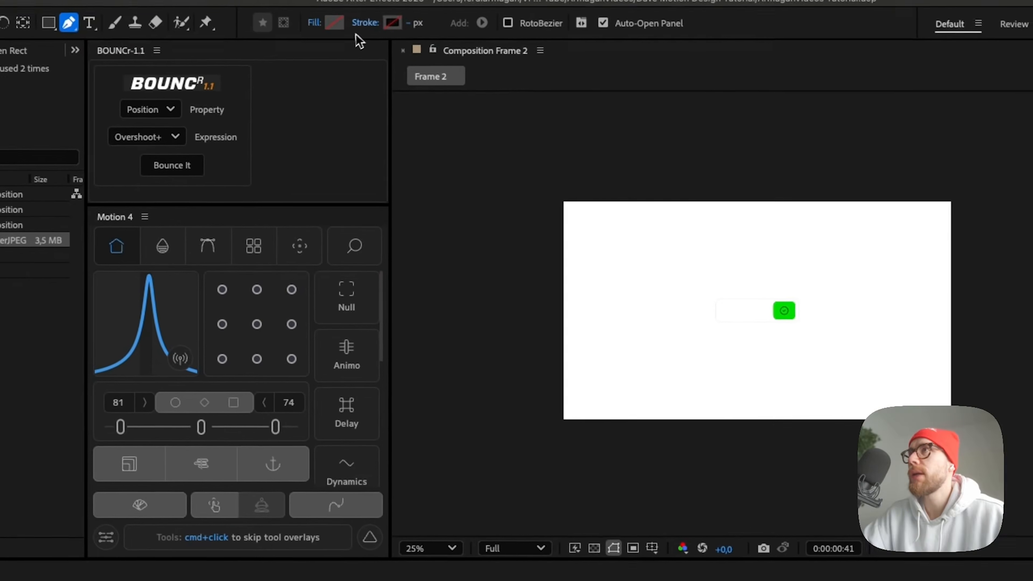
# - Set the shape stroke to a solid bright green, hex 5EEA00
pyautogui.click(397, 29)
pyautogui.click(647, 484)
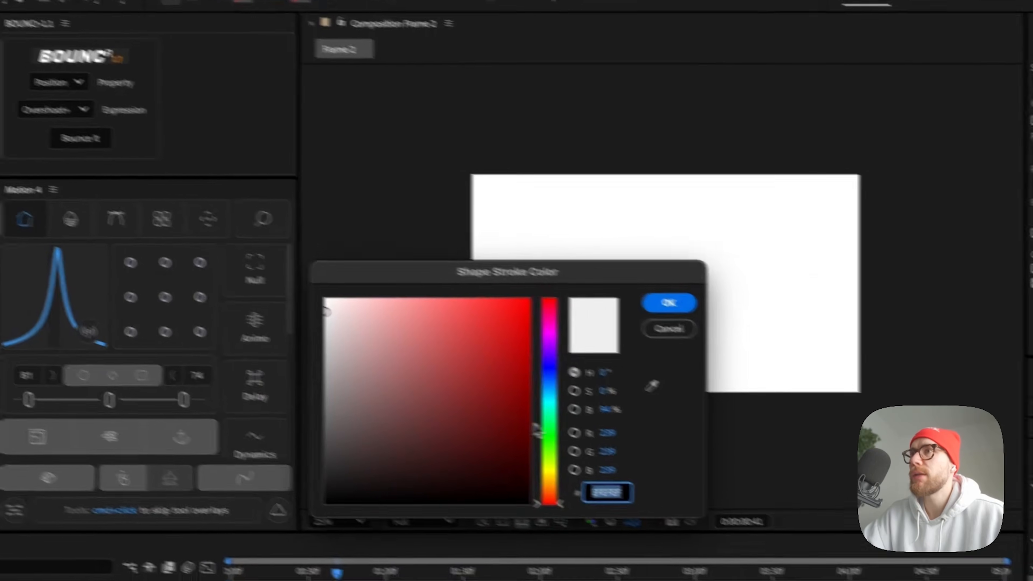
pyautogui.click(422, 265)
pyautogui.moveTo(421, 325); pyautogui.dragTo(433, 345)
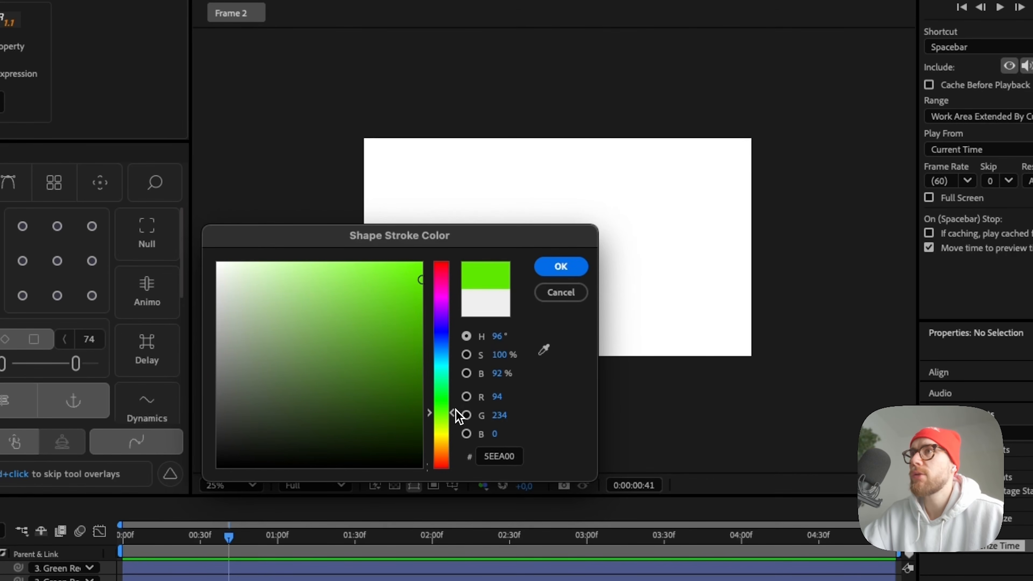
pyautogui.click(564, 276)
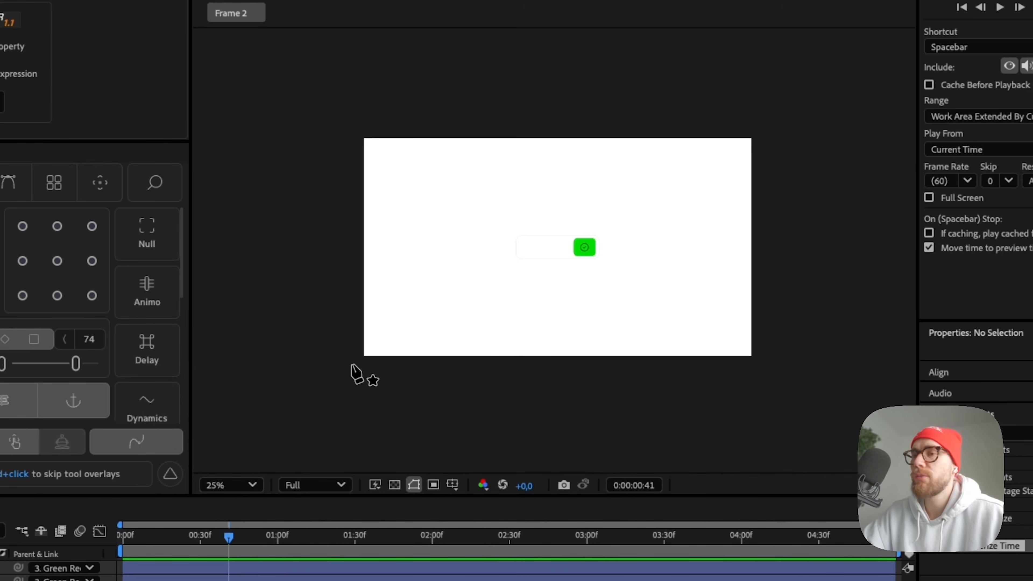
# - Draw an open zigzag line rising from just outside the frame's lower-left corner past its upper-right corner, and deselect it
pyautogui.click(351, 364)
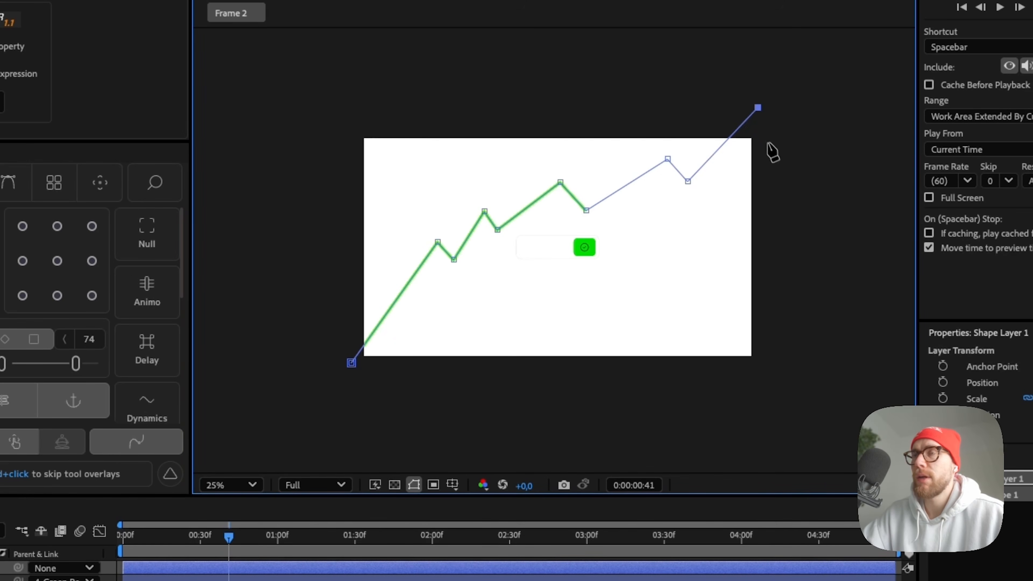
pyautogui.press('Escape')
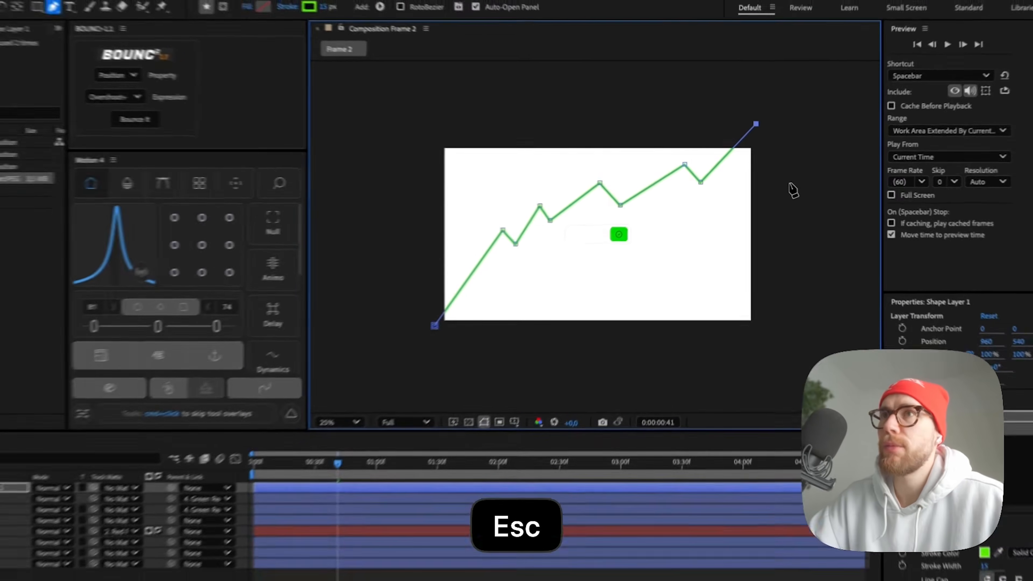
pyautogui.press('v')
pyautogui.press('Escape')
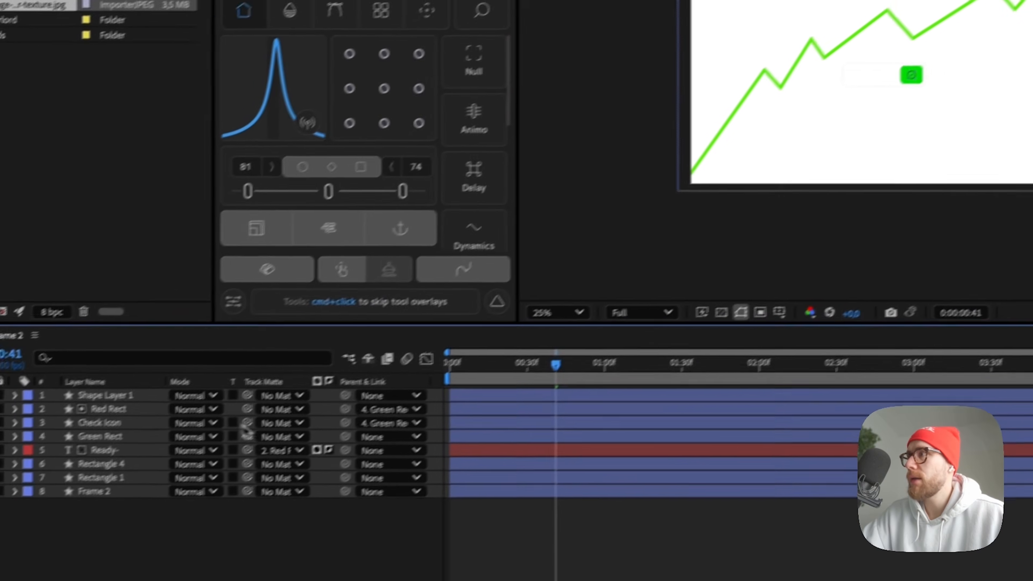
# - Rename the new zigzag shape layer as Stock Curve
pyautogui.click(105, 396)
pyautogui.rightClick(107, 396)
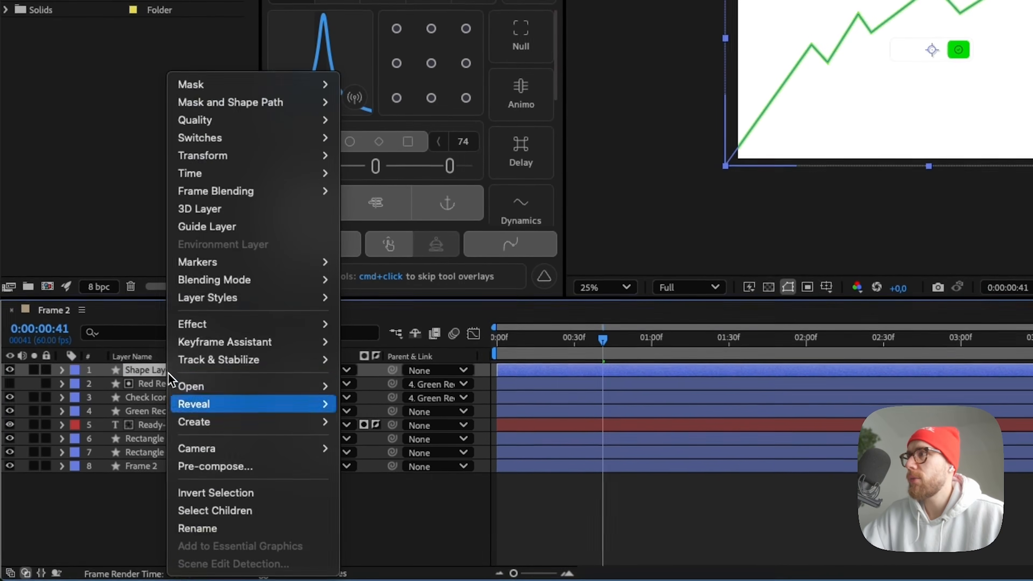
pyautogui.click(188, 552)
pyautogui.write('Stock Cur')
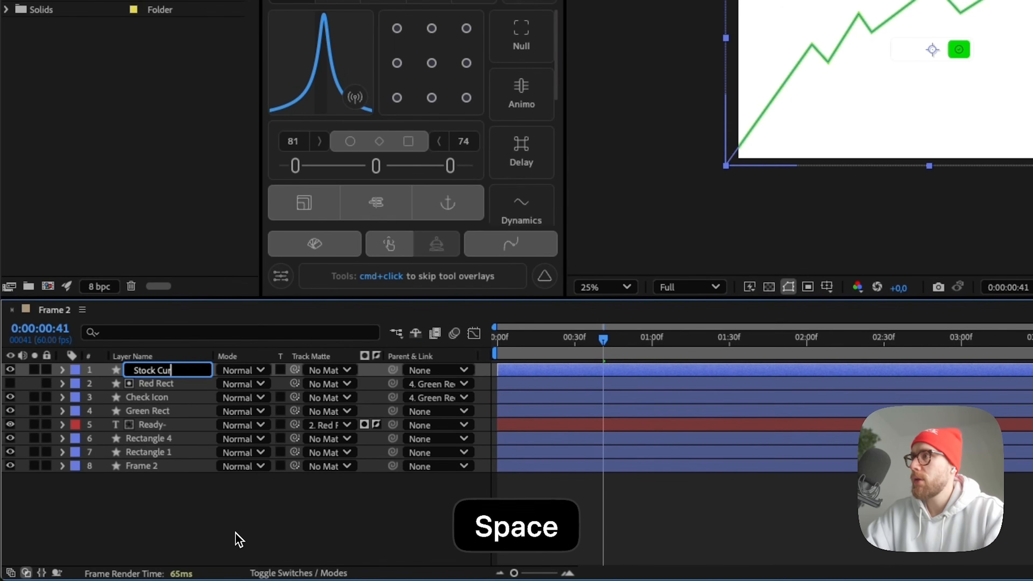
pyautogui.write('ve')
pyautogui.press('Return')
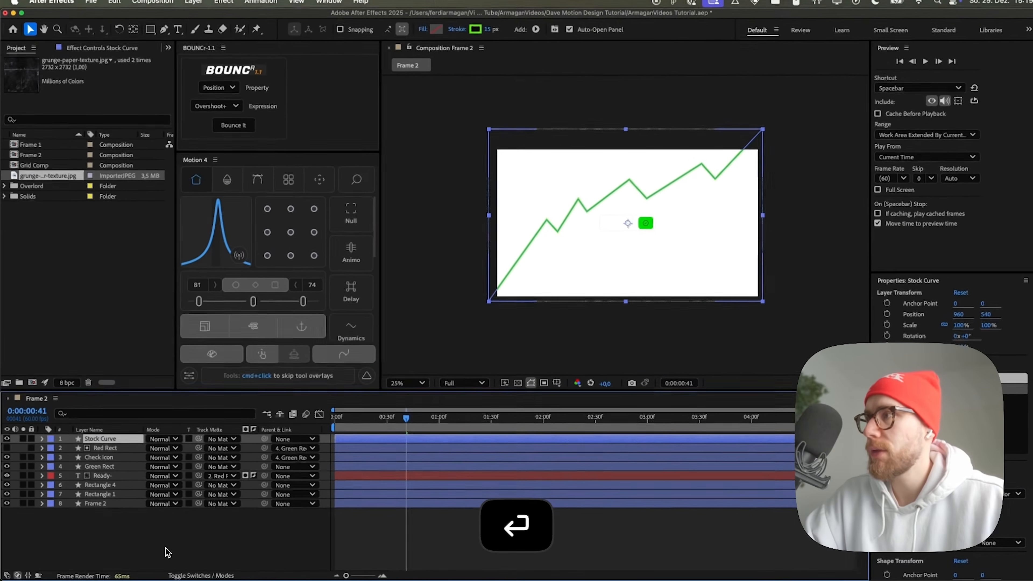
# - Add Trim Paths to the Stock Curve layer and expand its properties
pyautogui.click(41, 441)
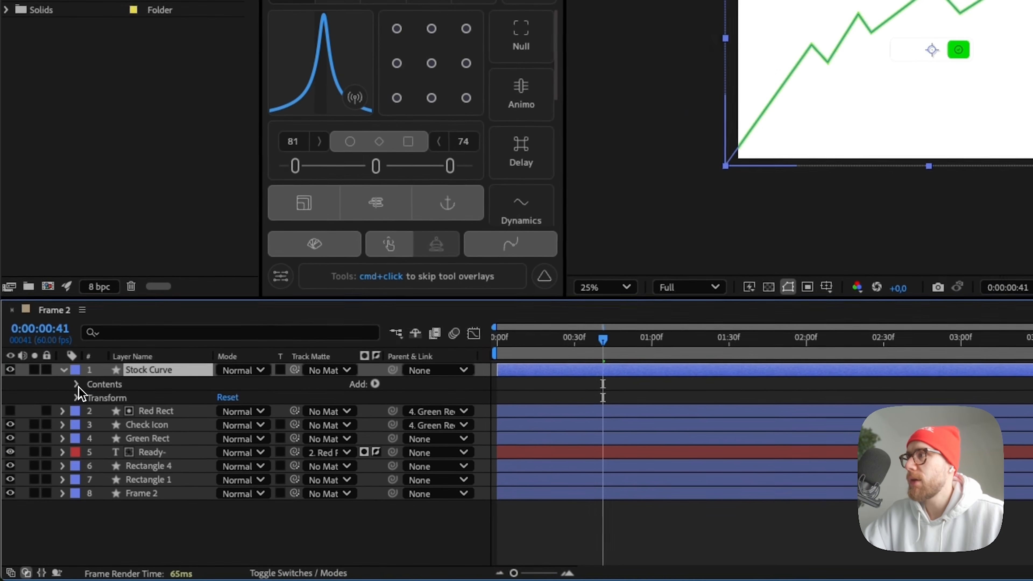
pyautogui.click(375, 384)
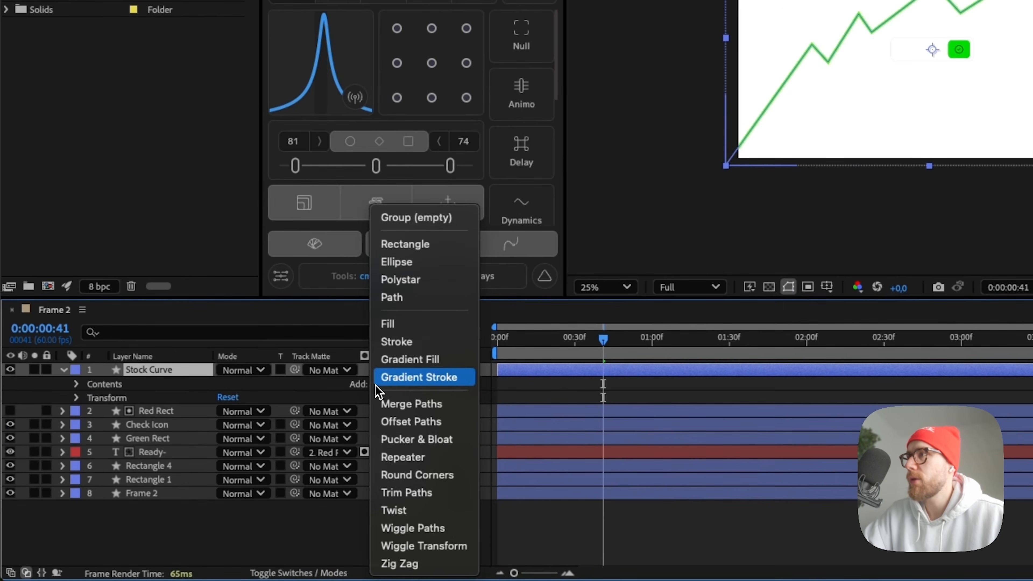
pyautogui.click(436, 491)
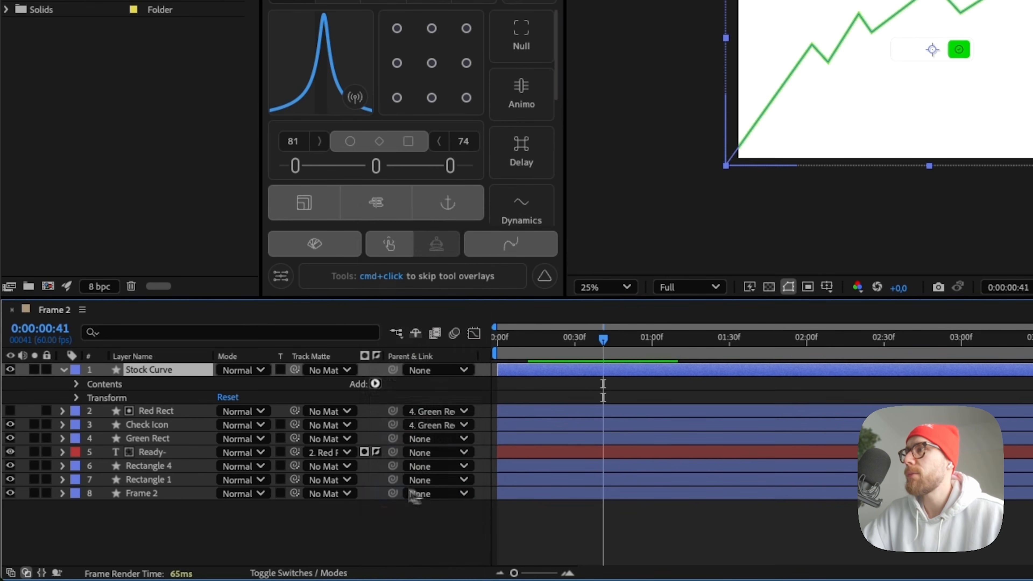
pyautogui.click(90, 411)
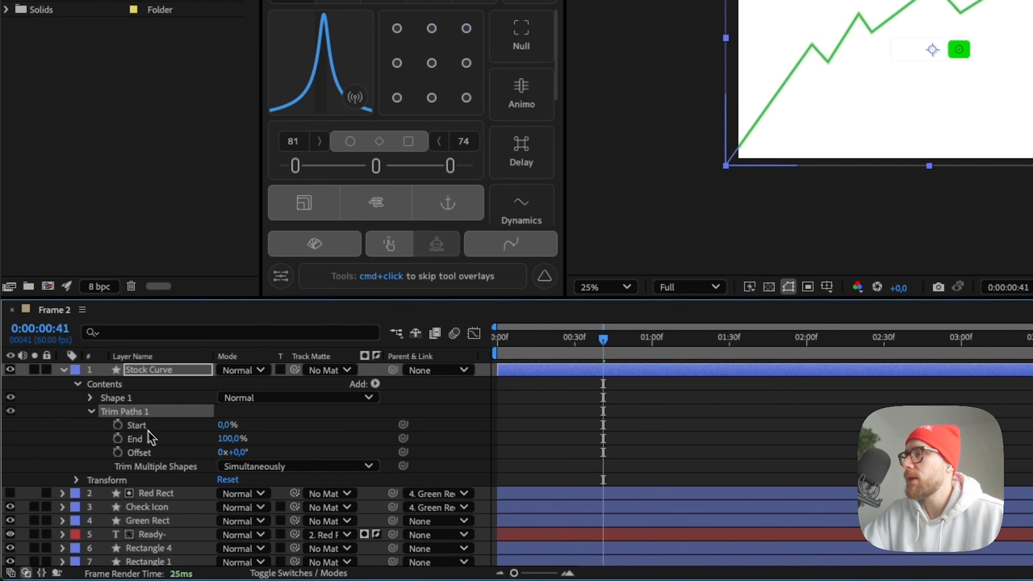
# - Preview the animation for timing and create Trim Paths Start and End keyframes at 0:00:00:47
pyautogui.click(533, 341)
pyautogui.press('space')
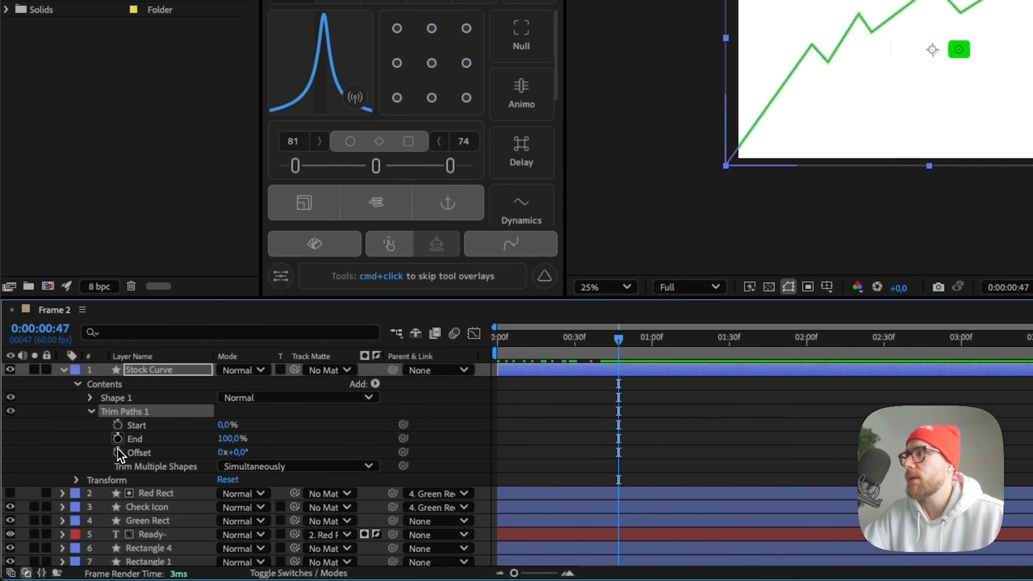
pyautogui.click(118, 426)
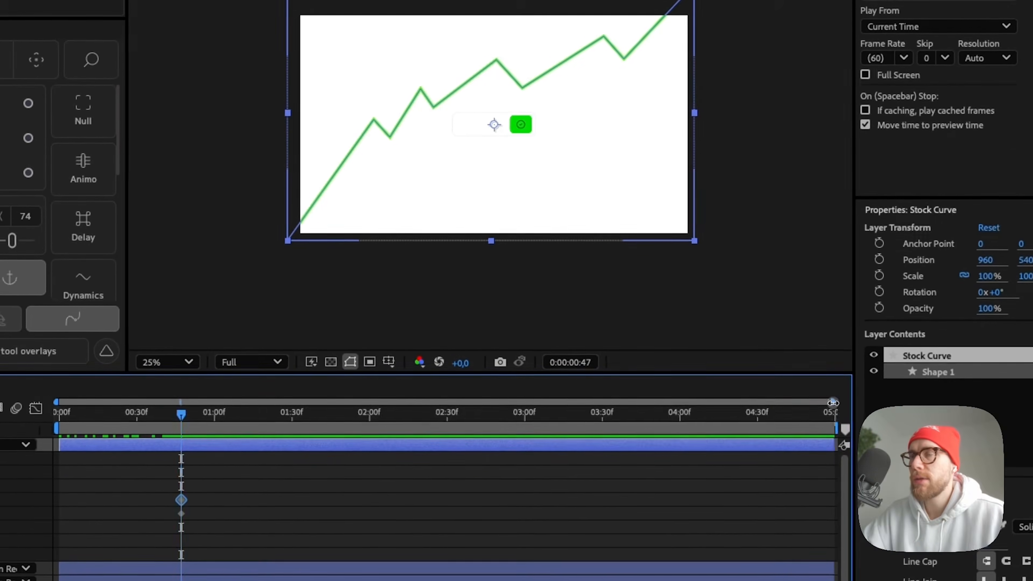
# - Zoom in on the timeline and move the Start and End keyframes to about 0:00:01:01
pyautogui.moveTo(834, 403); pyautogui.dragTo(570, 403)
pyautogui.scroll(2, 518, 309)
pyautogui.moveTo(245, 415); pyautogui.dragTo(259, 417)
pyautogui.moveTo(556, 368); pyautogui.dragTo(673, 367)
pyautogui.scroll(-2, 674, 233)
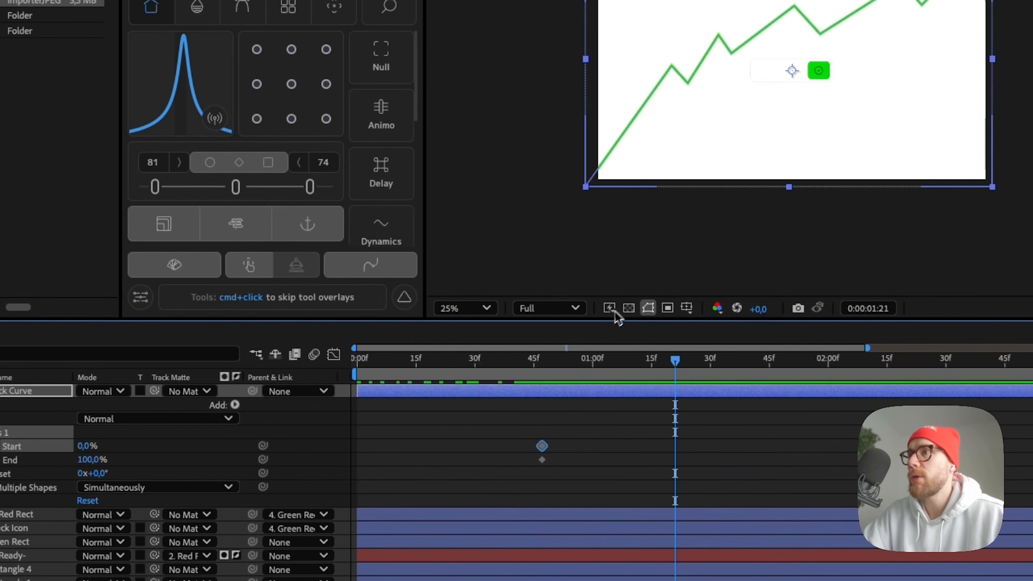
pyautogui.moveTo(563, 485); pyautogui.dragTo(597, 447)
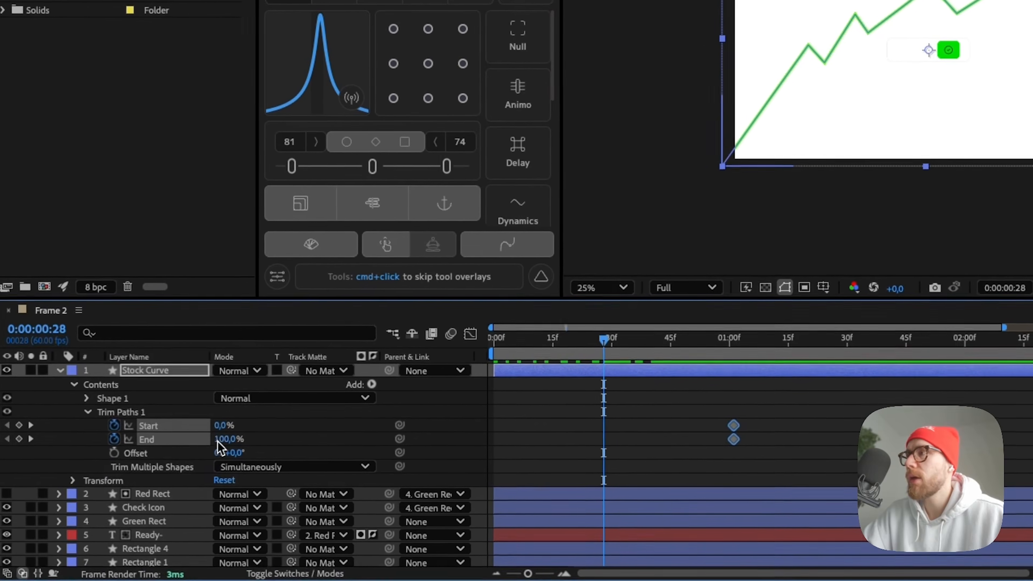
# - Keyframe Trim Paths End at 0% at 0:00:00:28, remove the Start keyframe animation, and preview the line reveal
pyautogui.moveTo(91, 460); pyautogui.dragTo(46, 460)
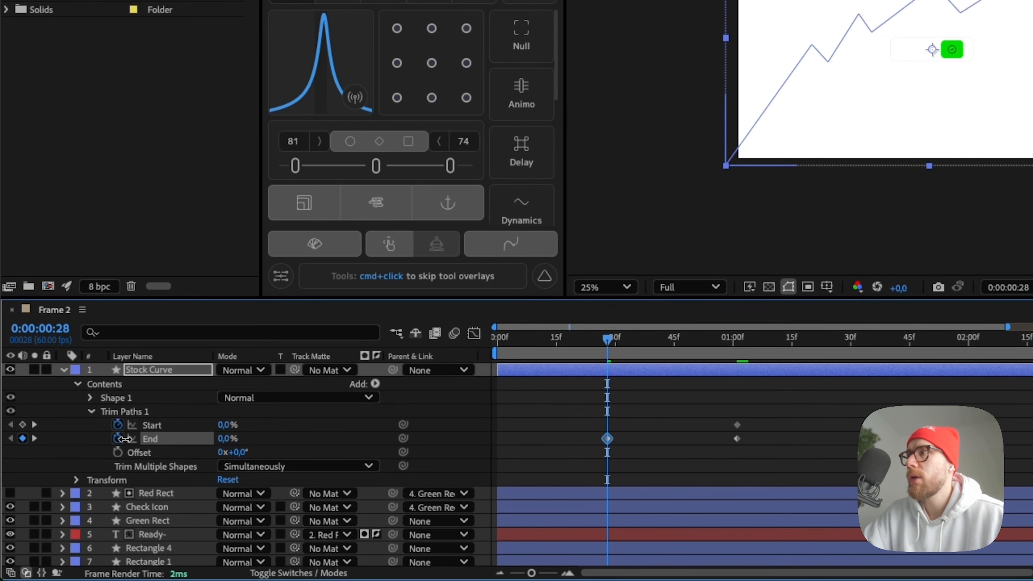
pyautogui.click(117, 425)
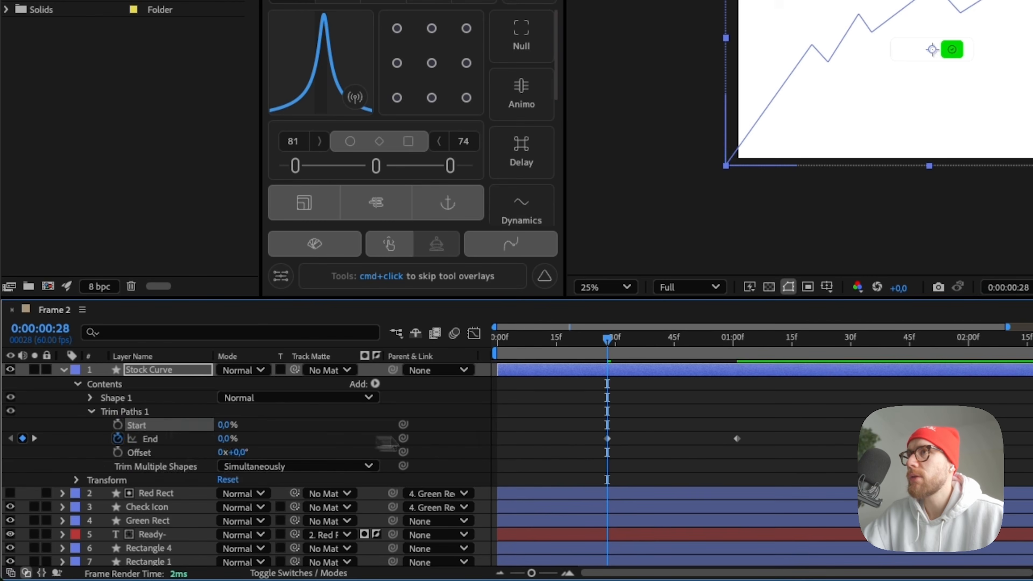
pyautogui.press('space')
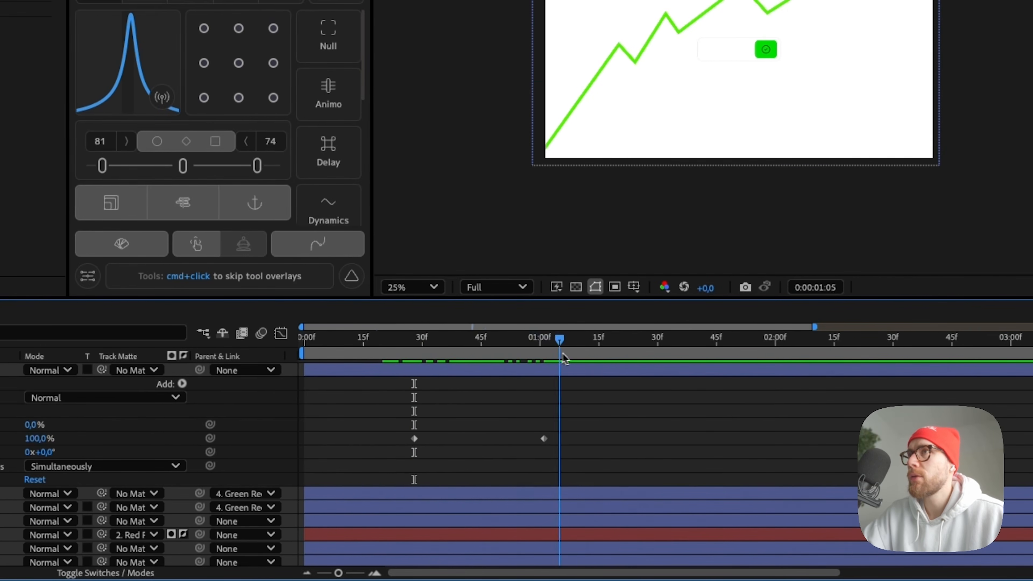
# - Ease both Trim Paths End keyframes with Motion 4 values 76 and 74, and preview the result
pyautogui.moveTo(498, 355); pyautogui.dragTo(378, 348)
pyautogui.moveTo(383, 425)
pyautogui.mouseDown()
pyautogui.moveTo(476, 428)
pyautogui.moveTo(432, 448)
pyautogui.moveTo(491, 476)
pyautogui.mouseUp()
pyautogui.moveTo(633, 458); pyautogui.dragTo(476, 486)
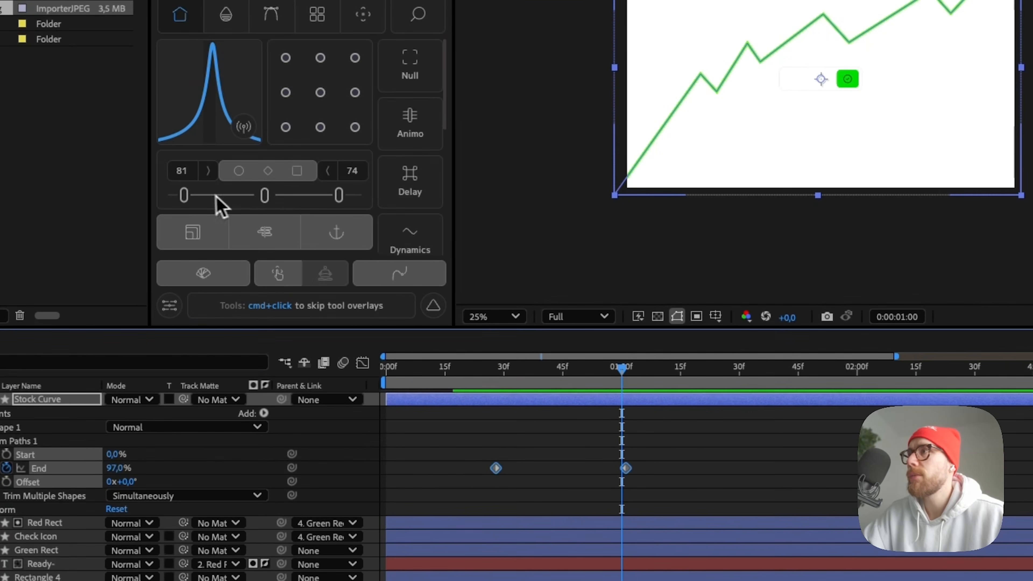
pyautogui.moveTo(343, 202); pyautogui.dragTo(340, 202)
pyautogui.click(541, 456)
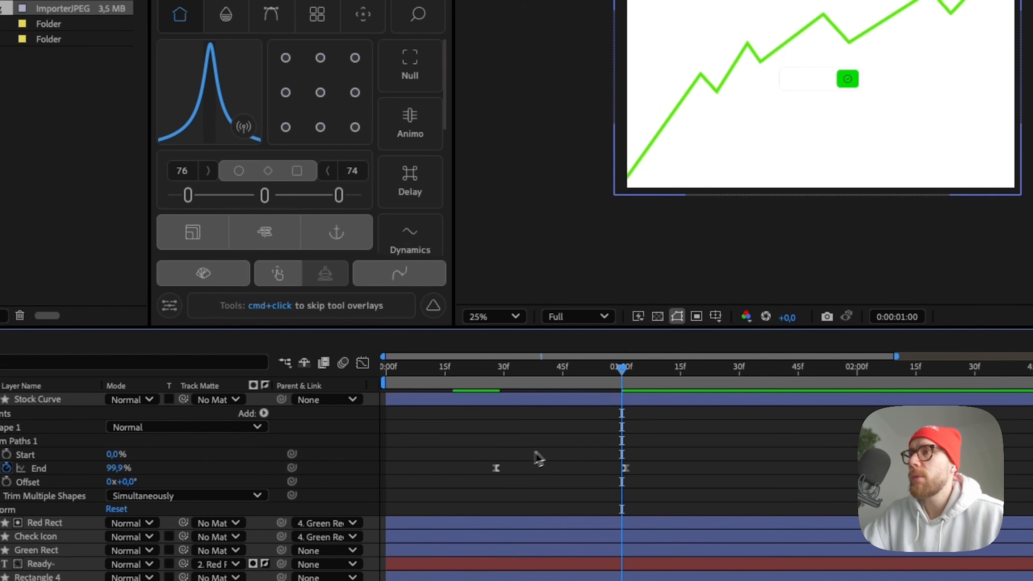
pyautogui.click(472, 370)
pyautogui.press('space')
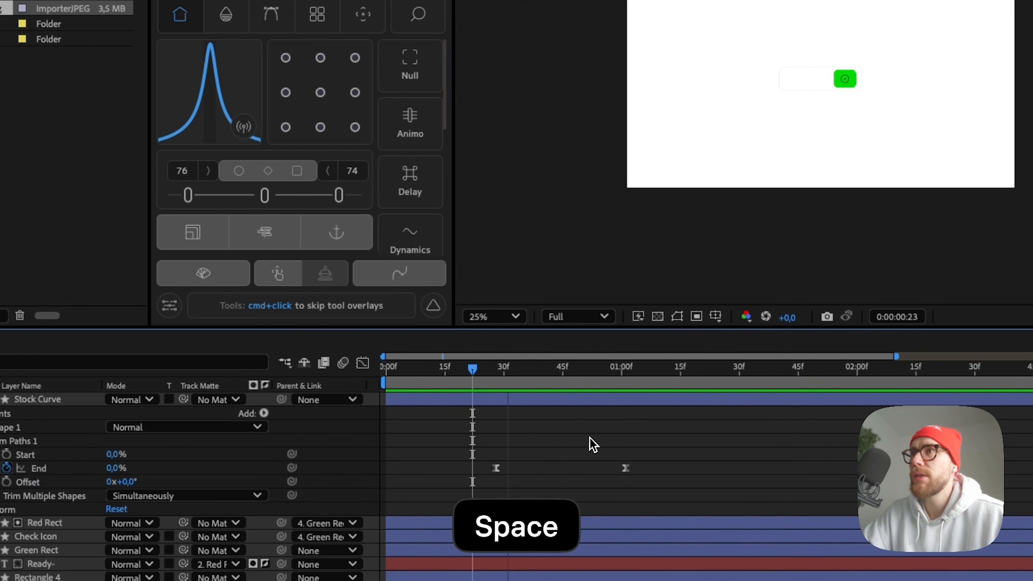
pyautogui.press('space')
# - Slow the line reveal by moving the last End keyframe out to about 0:00:02:36, previewing the timing
pyautogui.moveTo(626, 468); pyautogui.dragTo(742, 472)
pyautogui.moveTo(799, 476); pyautogui.dragTo(457, 444)
pyautogui.click(375, 363)
pyautogui.press('space')
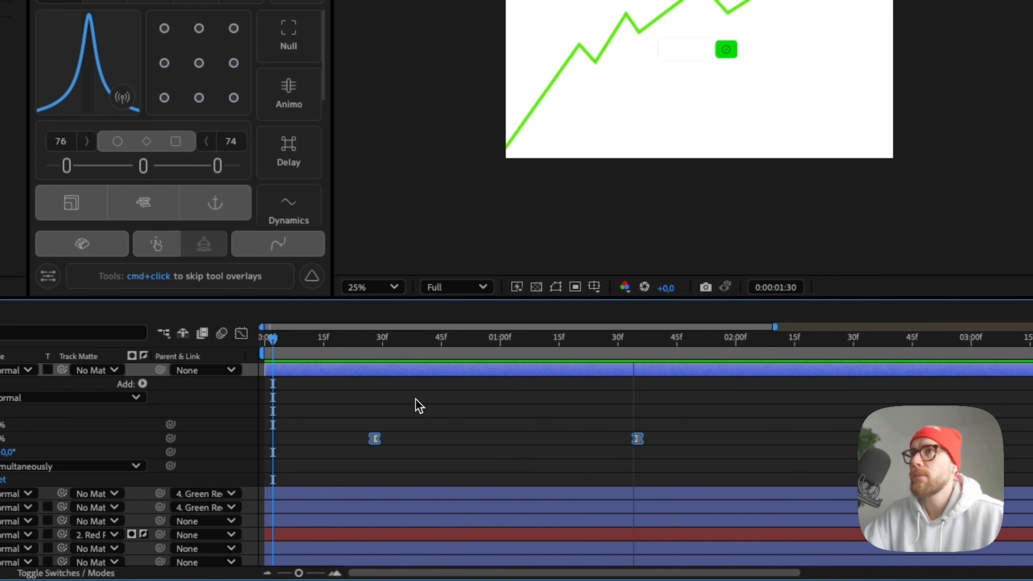
pyautogui.press('space')
pyautogui.moveTo(637, 438); pyautogui.dragTo(877, 439)
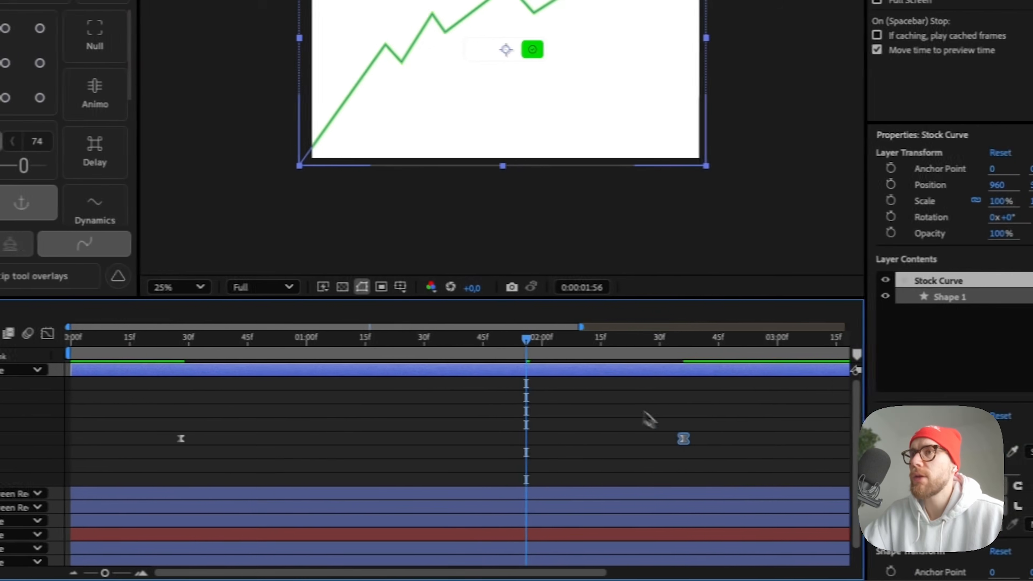
pyautogui.moveTo(551, 327); pyautogui.dragTo(795, 327)
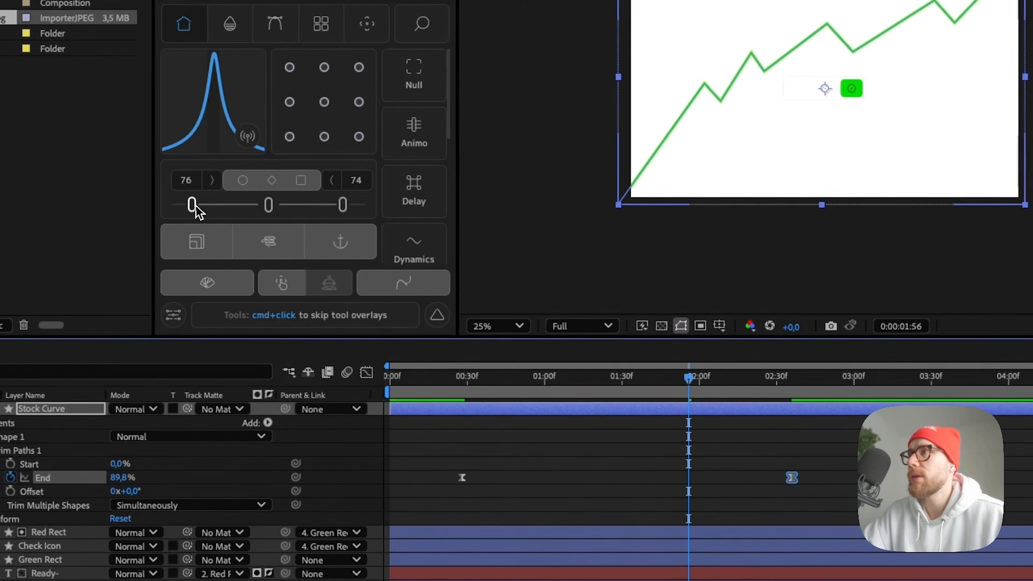
# - Set the last End keyframe's Motion 4 easing to 80 and 31, and preview from the start of the composition
pyautogui.moveTo(197, 211); pyautogui.dragTo(223, 213)
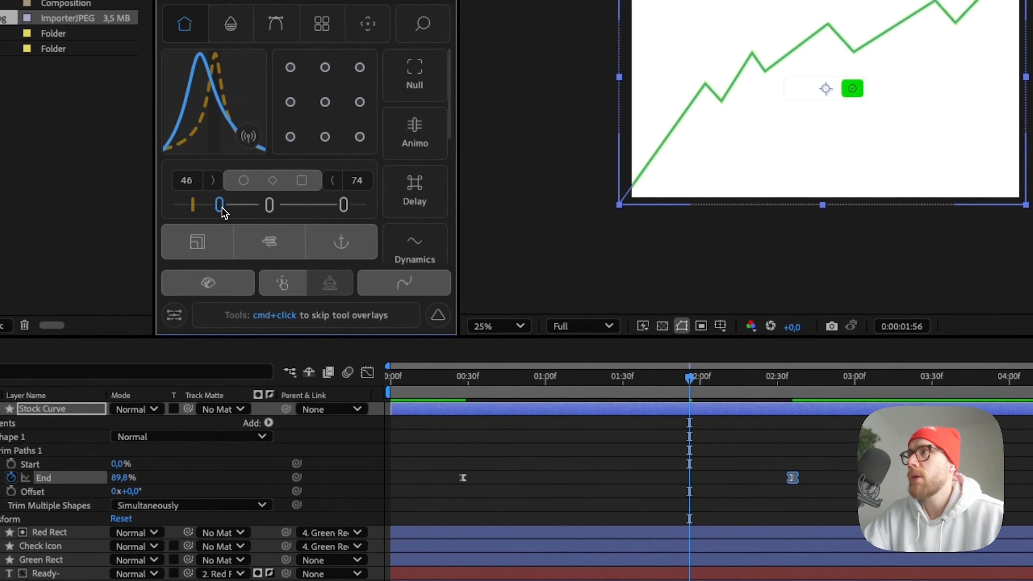
pyautogui.moveTo(343, 205); pyautogui.dragTo(308, 206)
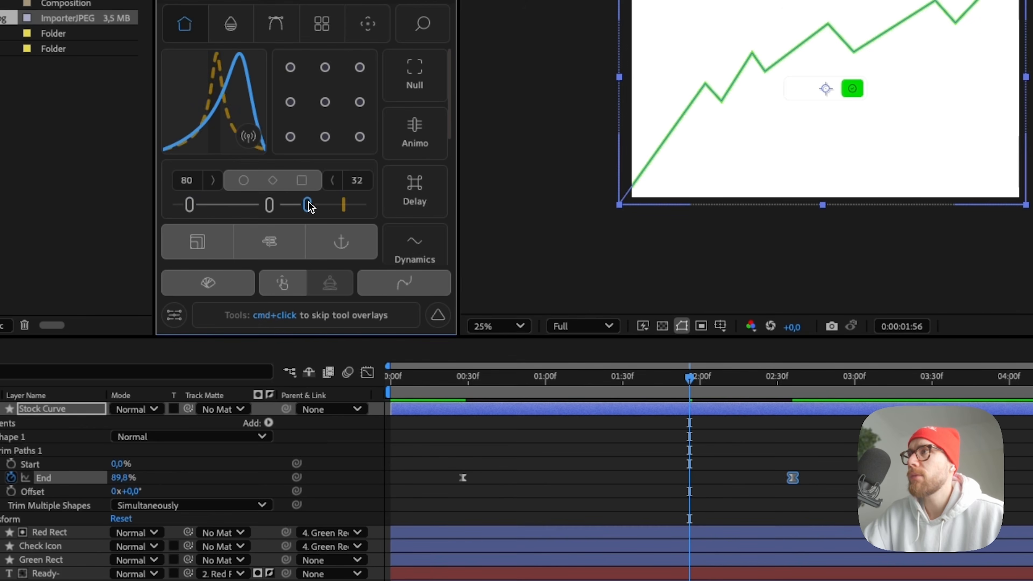
pyautogui.press('Home')
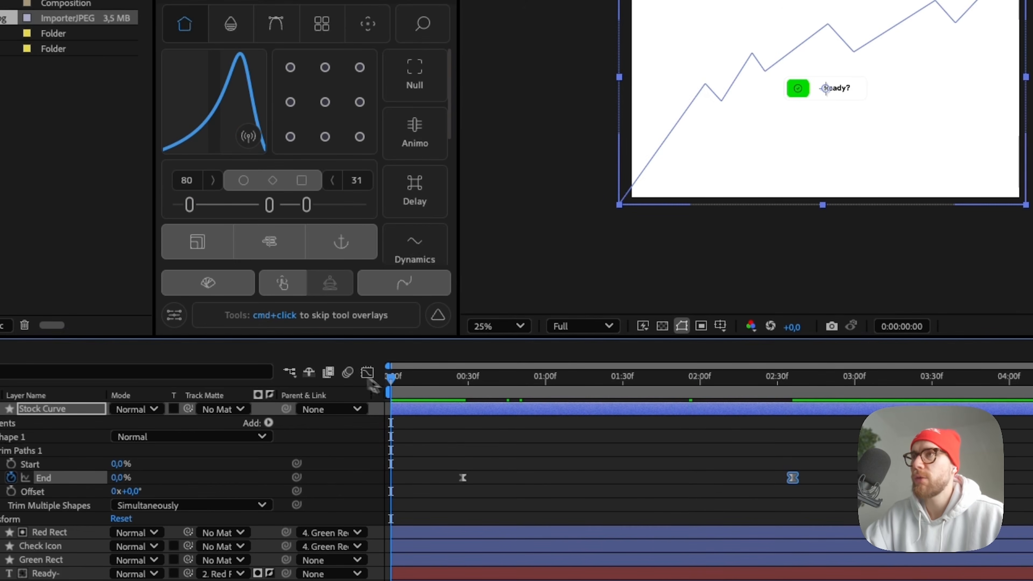
pyautogui.click(570, 480)
pyautogui.press('space')
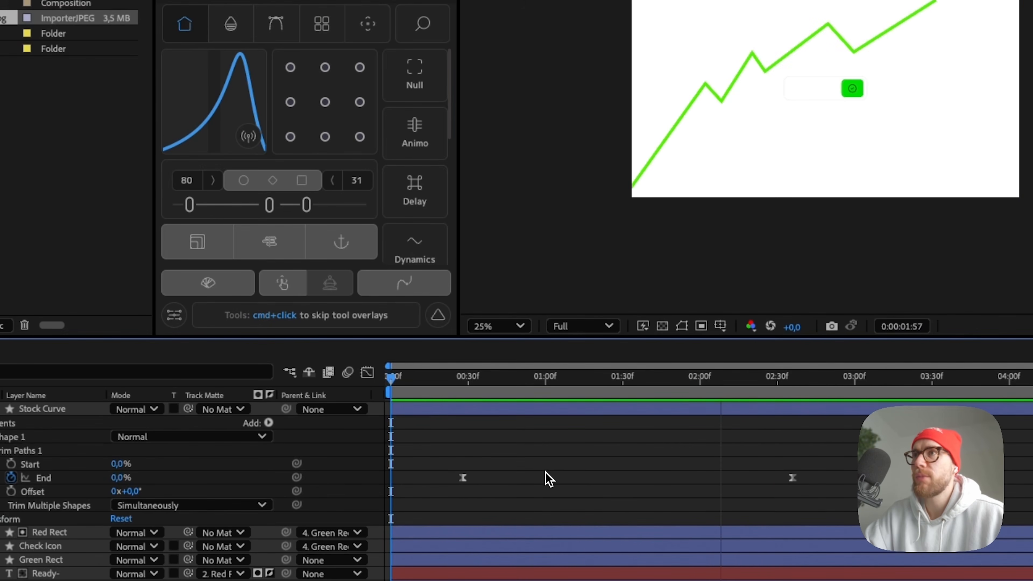
# - Preview the stock-curve reveal, return to the start of the composition, and collapse the properties of all layers
pyautogui.press('space')
pyautogui.click(621, 380)
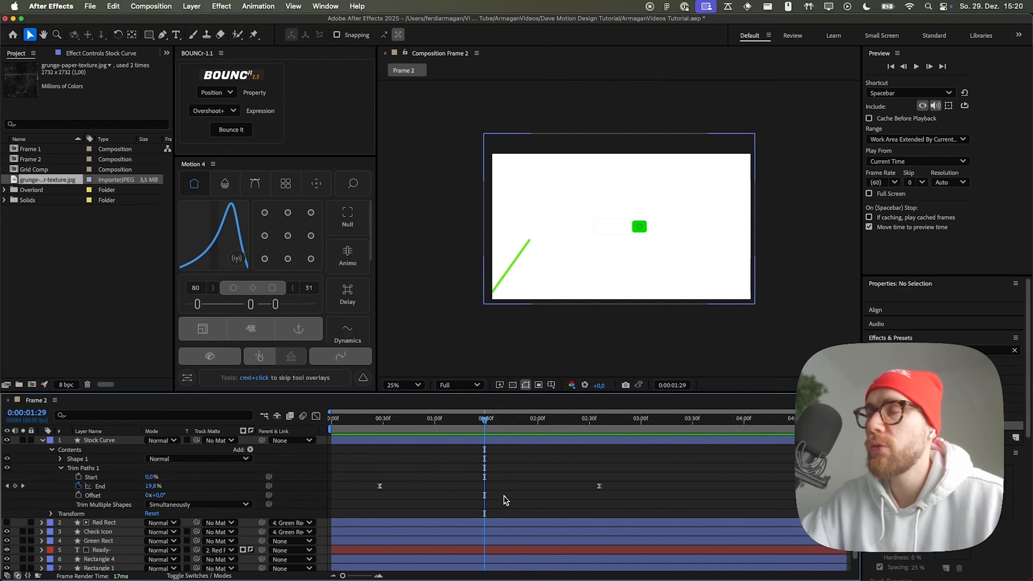
pyautogui.press('Home')
pyautogui.press('cmd+a')
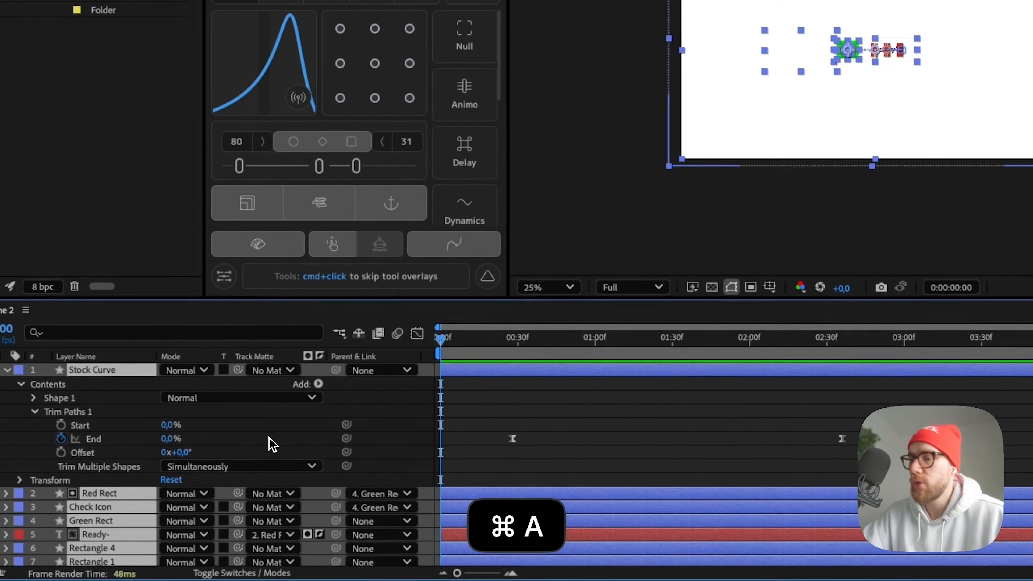
pyautogui.press('u')
pyautogui.press('u')
pyautogui.click(580, 513)
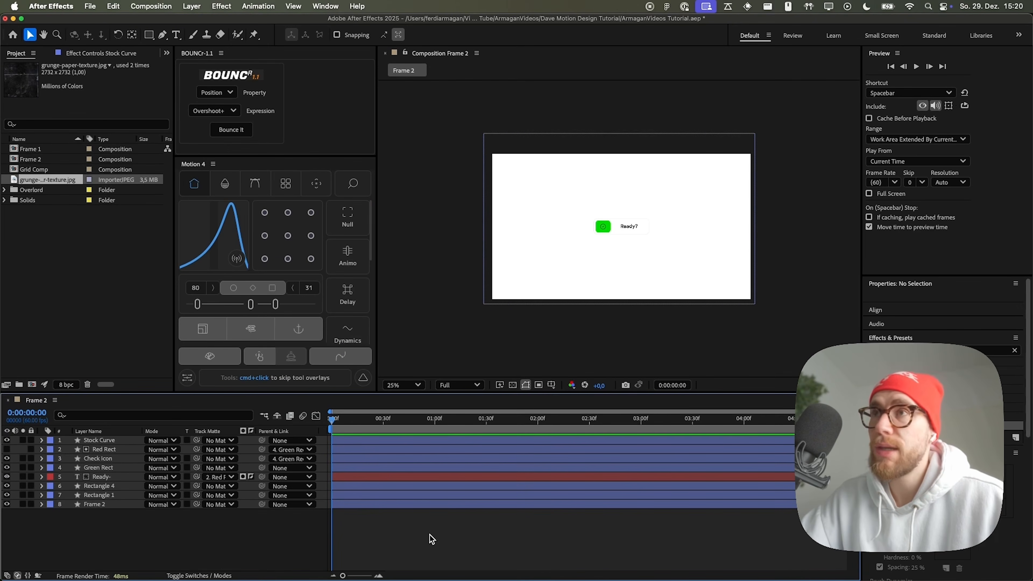
# - Examine the opening animation and the following scene change in the Frame 2.mp4 reference video, and close it
pyautogui.press('space')
pyautogui.scroll(2, 547, 361)
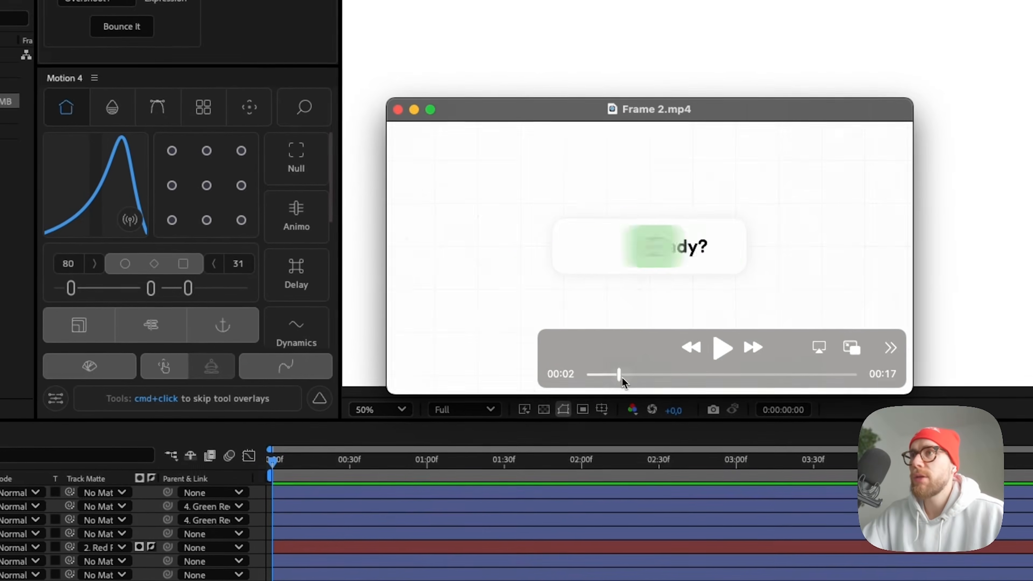
pyautogui.moveTo(620, 376); pyautogui.dragTo(592, 375)
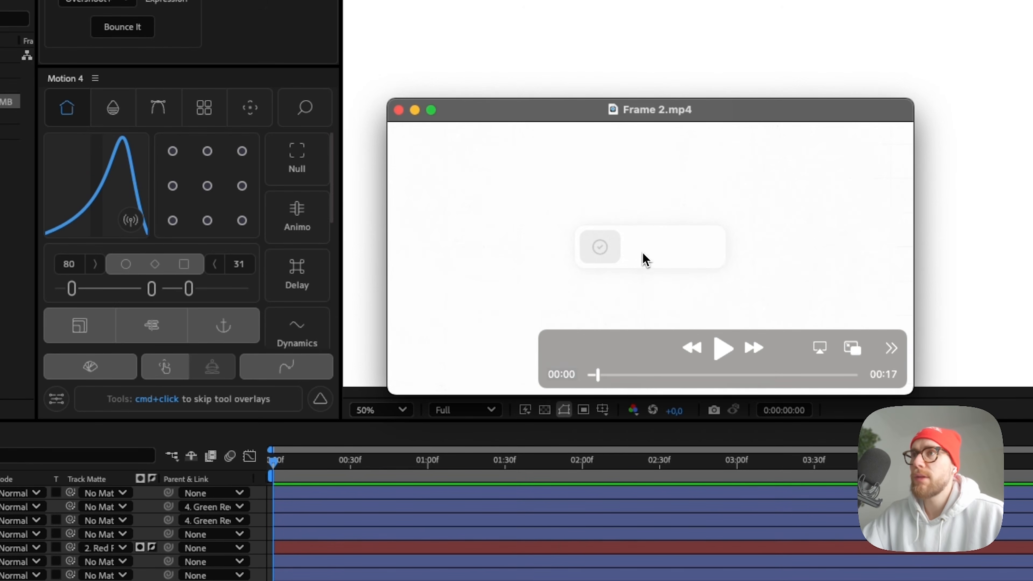
pyautogui.moveTo(602, 380); pyautogui.dragTo(688, 381)
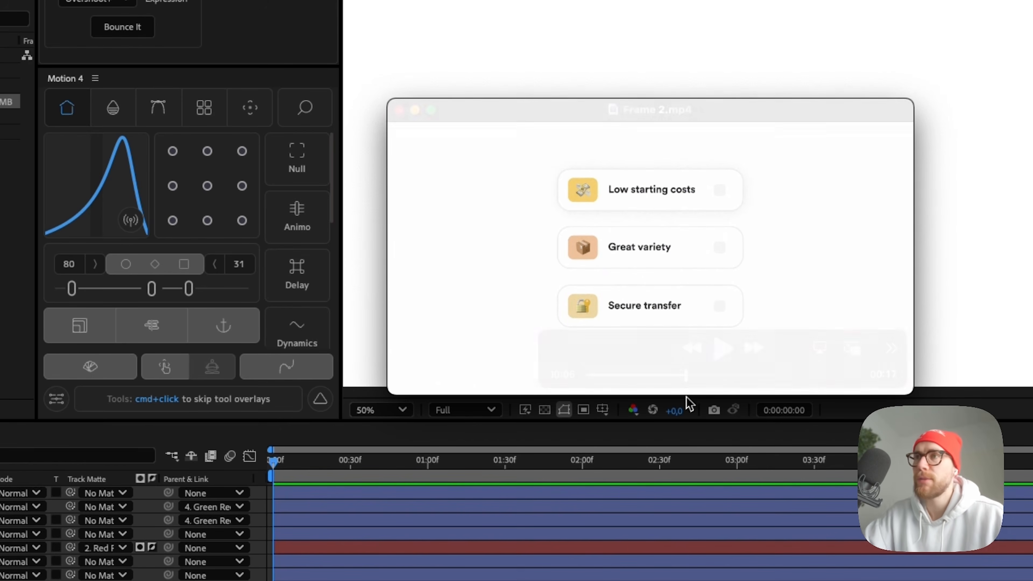
pyautogui.click(399, 110)
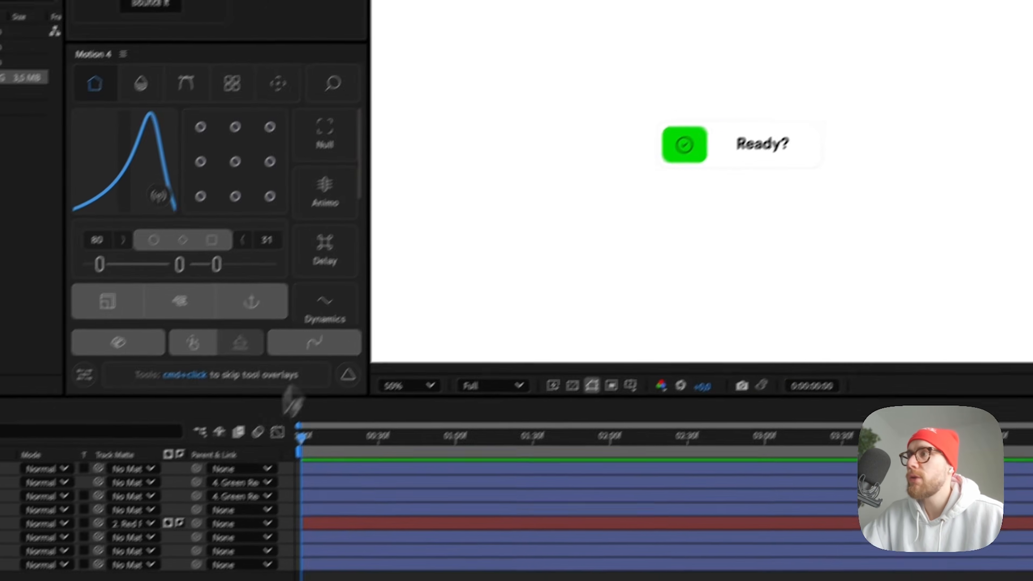
# - Add a two-node camera with the 50mm preset to the Frame 2 composition, accepting the 2D layer warning
pyautogui.rightClick(202, 545)
pyautogui.moveTo(267, 411)
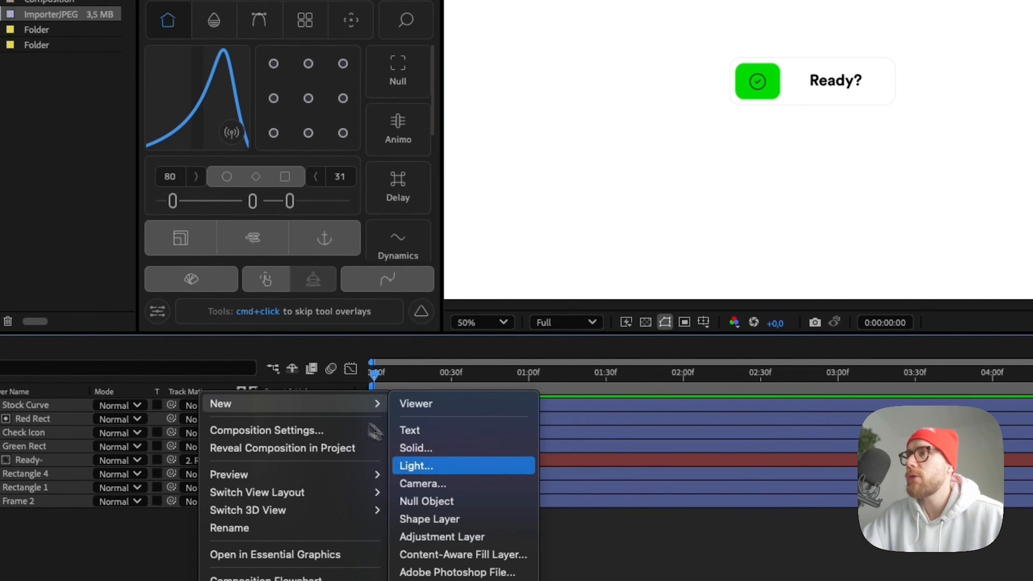
pyautogui.click(464, 483)
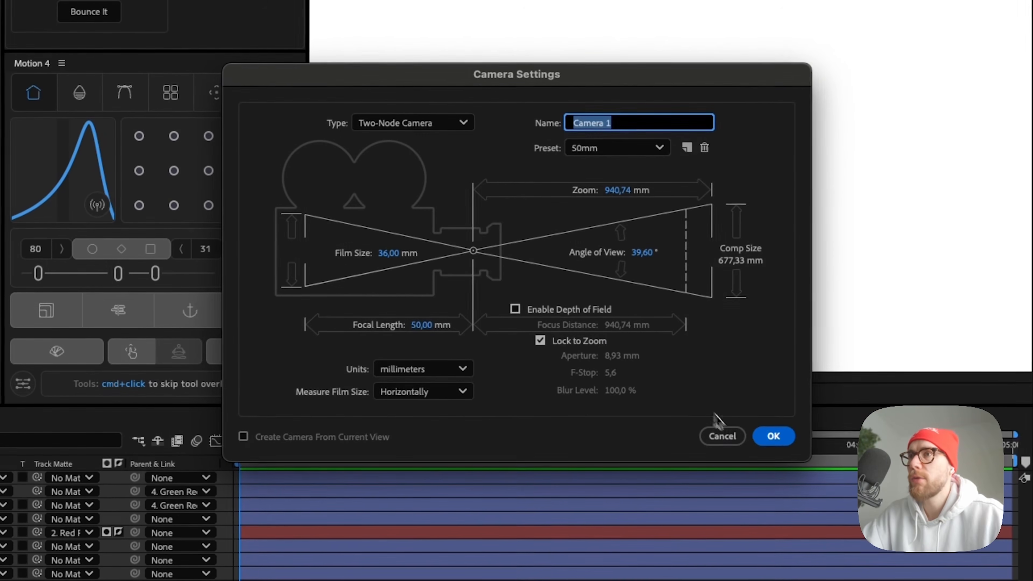
pyautogui.click(773, 436)
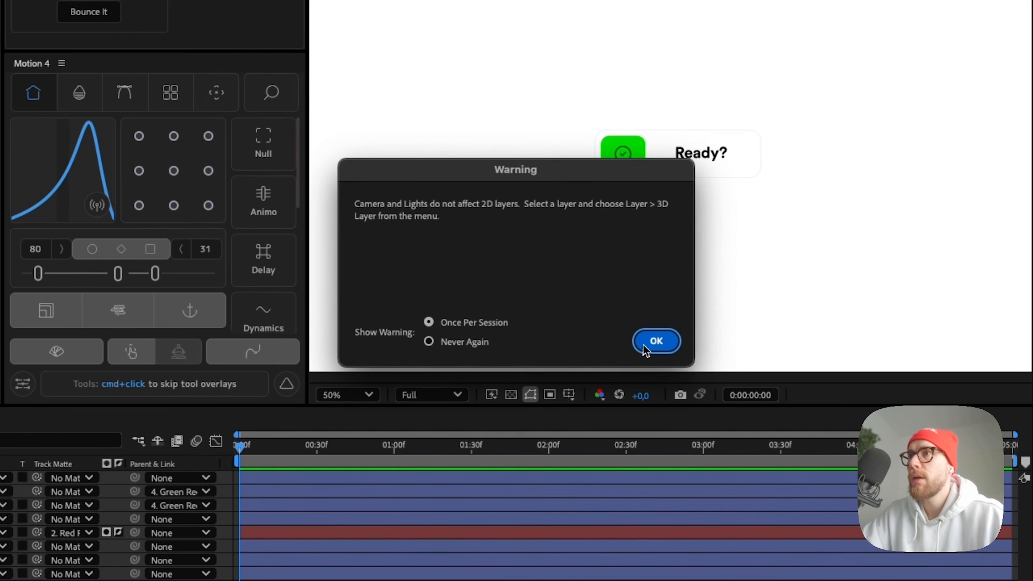
pyautogui.click(657, 344)
pyautogui.scroll(-2, 569, 322)
pyautogui.scroll(2, 572, 302)
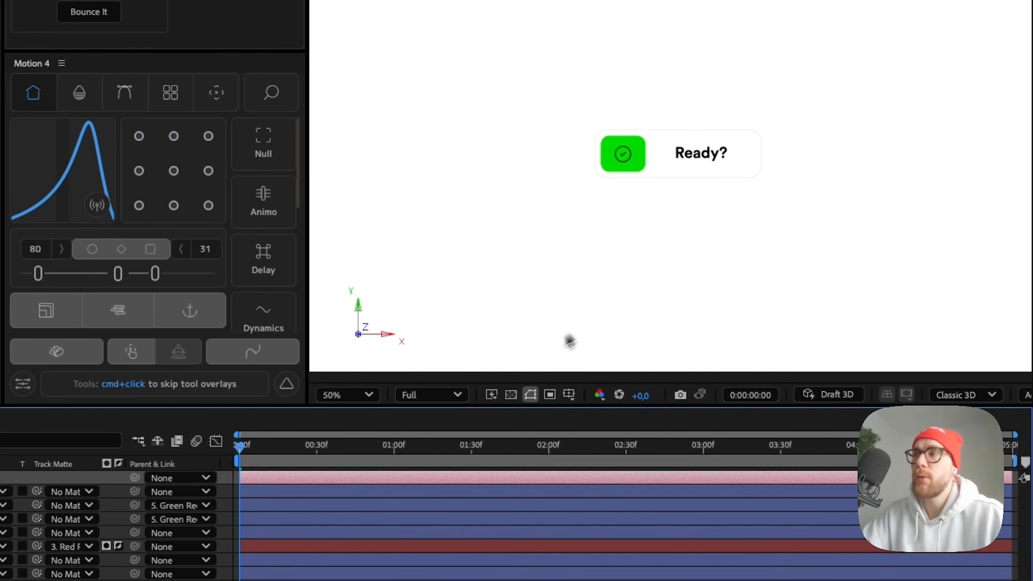
# - Turn on Position keyframing for Camera 1 and place its first keyframe at about 0:00:00:23, checking the timing
pyautogui.press('space')
pyautogui.press('space')
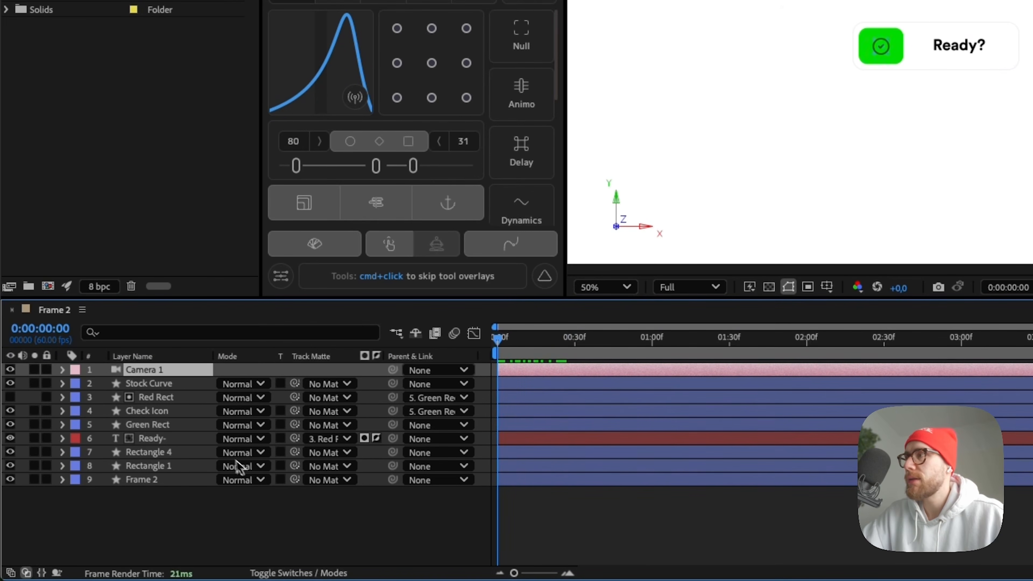
pyautogui.press('p')
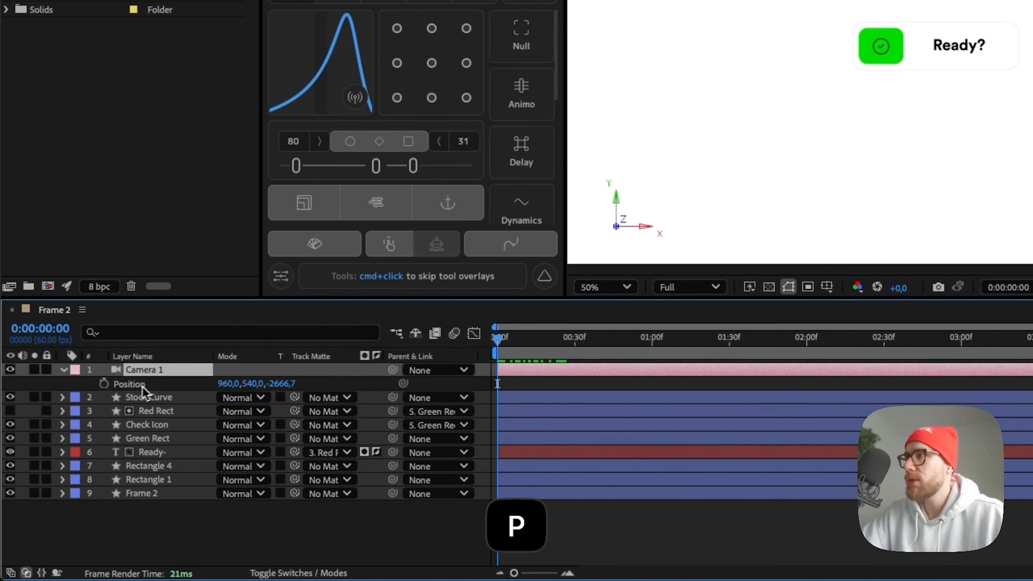
pyautogui.click(104, 385)
pyautogui.moveTo(498, 383); pyautogui.dragTo(740, 384)
pyautogui.moveTo(642, 338); pyautogui.dragTo(369, 343)
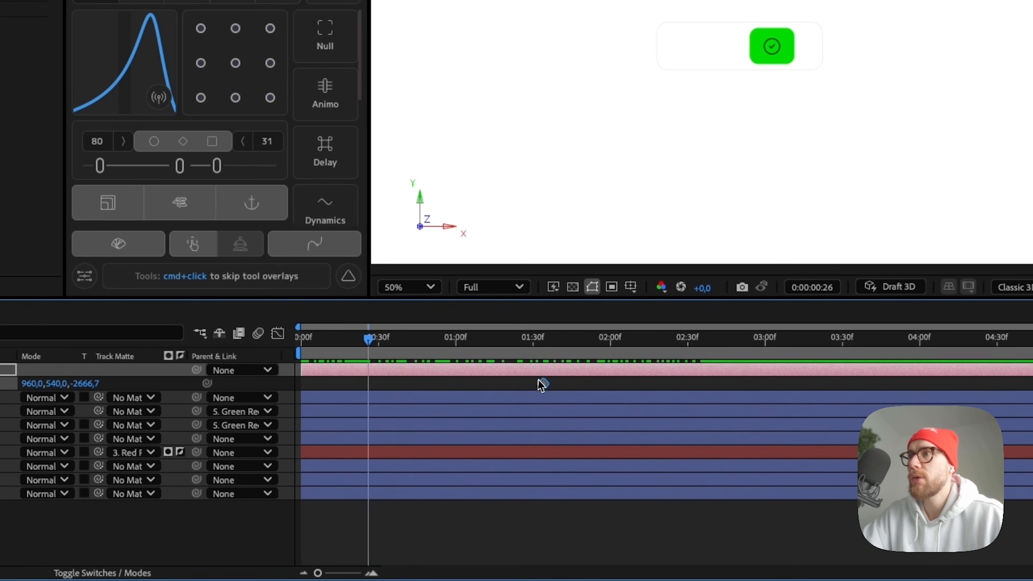
# - Add a second Camera 1 Position keyframe at 0:00:00:40 with Z at -2931.7, undoing the last value change
pyautogui.press('space')
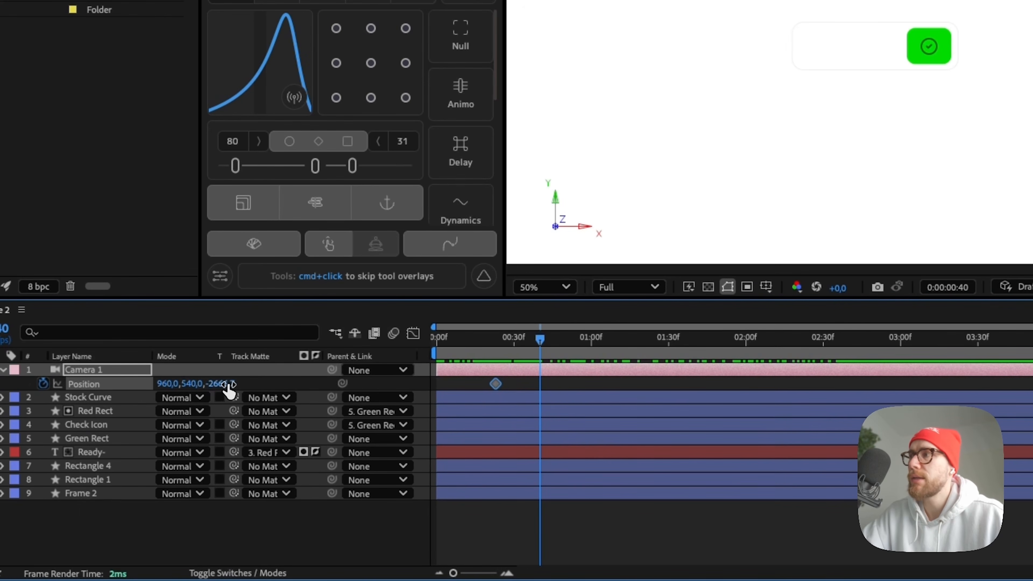
pyautogui.moveTo(297, 384); pyautogui.dragTo(37, 367)
pyautogui.moveTo(281, 383); pyautogui.dragTo(304, 383)
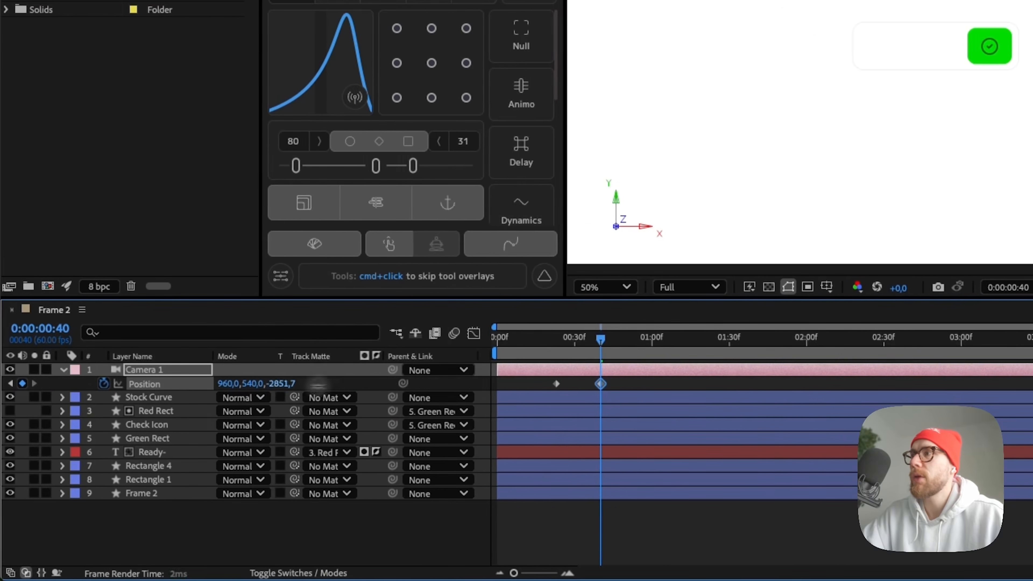
pyautogui.press('super+z')
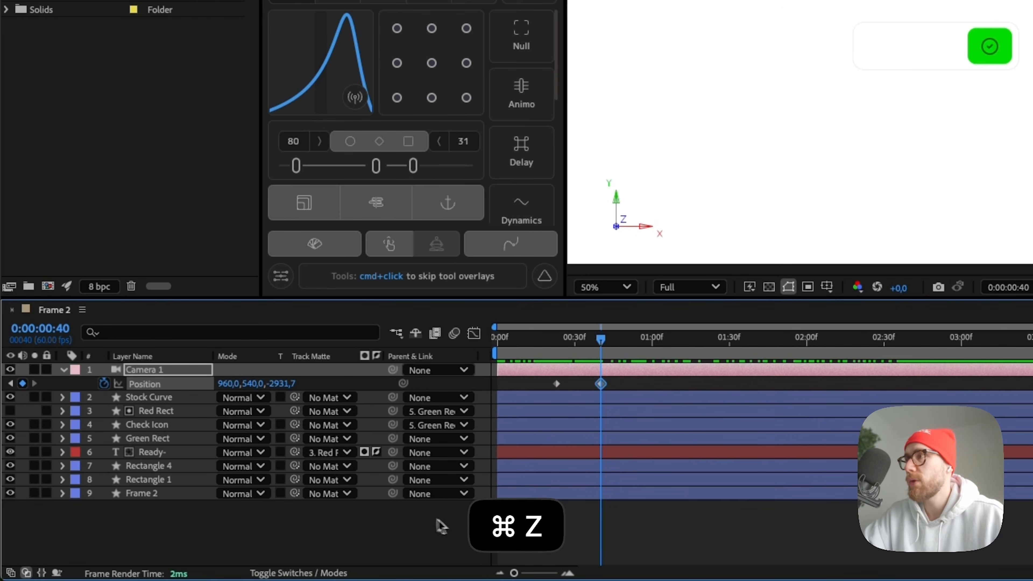
# - Show the layer switches and make every layer from Stock Curve down to Frame 2 a 3D layer
pyautogui.click(334, 571)
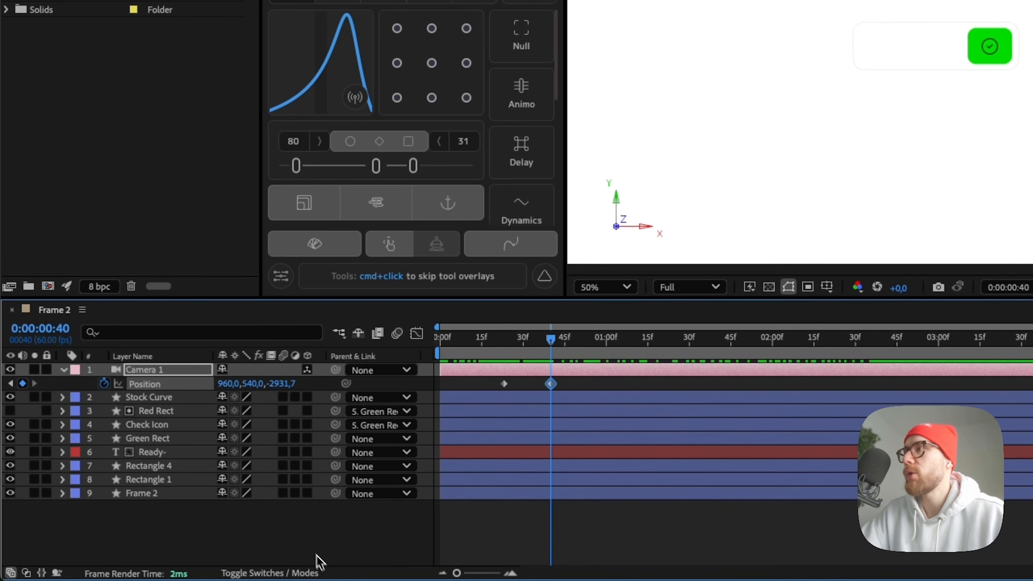
pyautogui.click(299, 528)
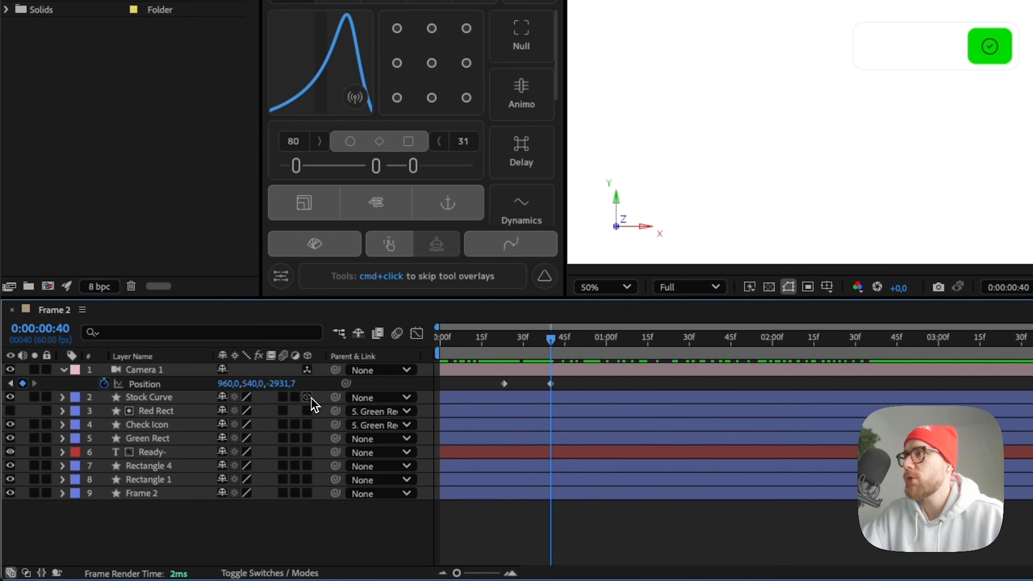
pyautogui.moveTo(312, 494); pyautogui.dragTo(313, 500)
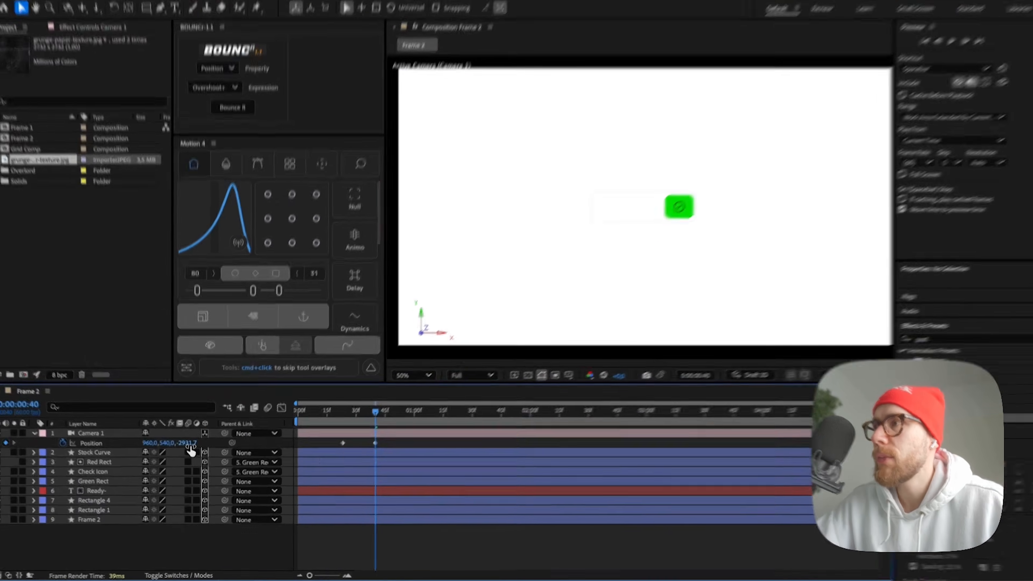
# - Push Camera 1 forward along Z at 0:00:00:40 until the card leaves the frame, and preview the move
pyautogui.moveTo(190, 450); pyautogui.dragTo(235, 450)
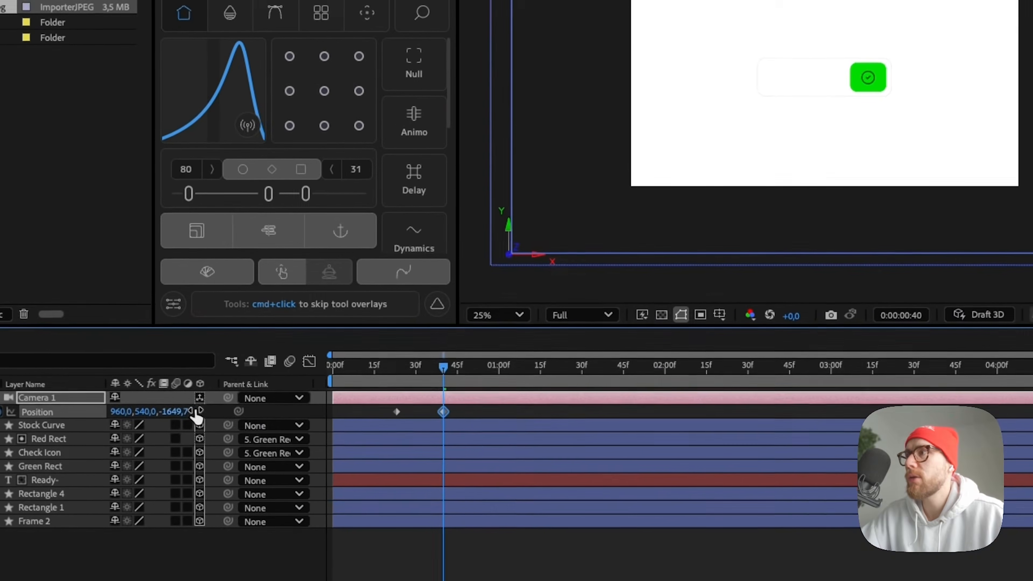
pyautogui.moveTo(143, 418); pyautogui.dragTo(955, 367)
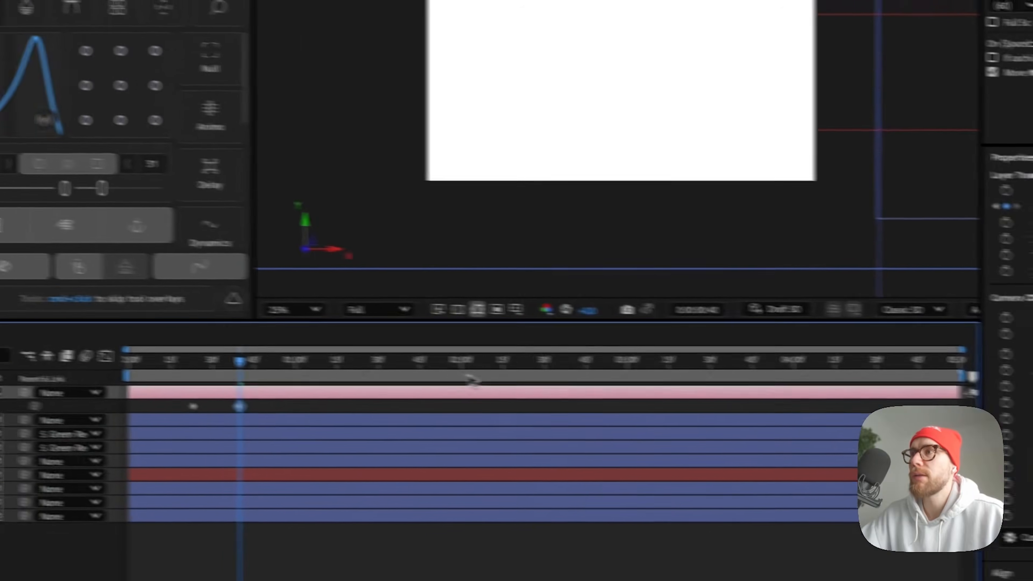
pyautogui.moveTo(240, 362); pyautogui.dragTo(140, 369)
# - Shift both camera Position keyframes to start at about 0:00:00:29, and ease them with Motion 4 values 80 and 32
pyautogui.moveTo(295, 389)
pyautogui.mouseDown()
pyautogui.moveTo(342, 389)
pyautogui.moveTo(309, 390)
pyautogui.mouseUp()
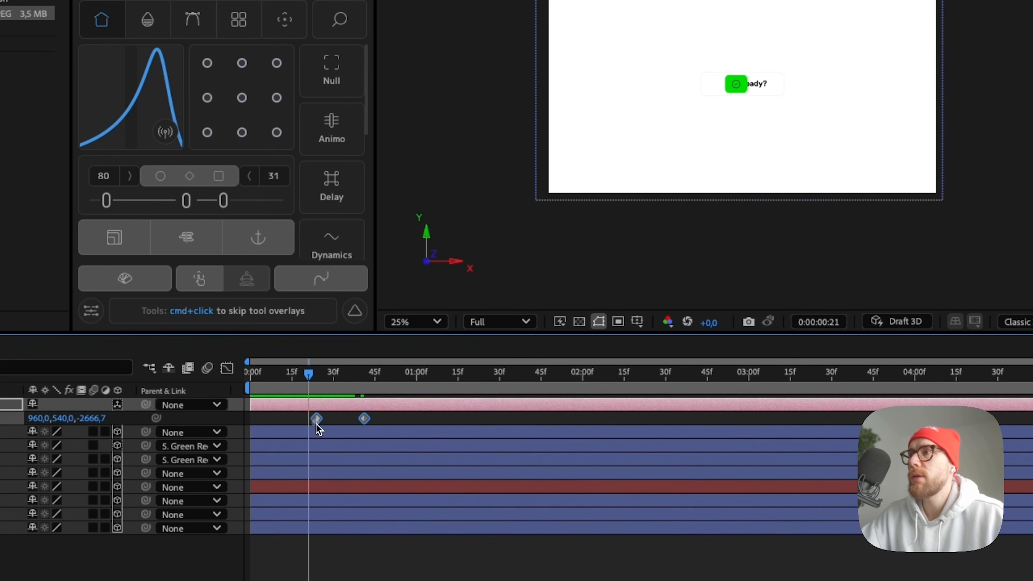
pyautogui.click(336, 431)
pyautogui.press('super+z')
pyautogui.moveTo(309, 373); pyautogui.dragTo(298, 395)
pyautogui.click(106, 200)
pyautogui.click(223, 200)
pyautogui.moveTo(506, 363); pyautogui.dragTo(499, 367)
pyautogui.press('space')
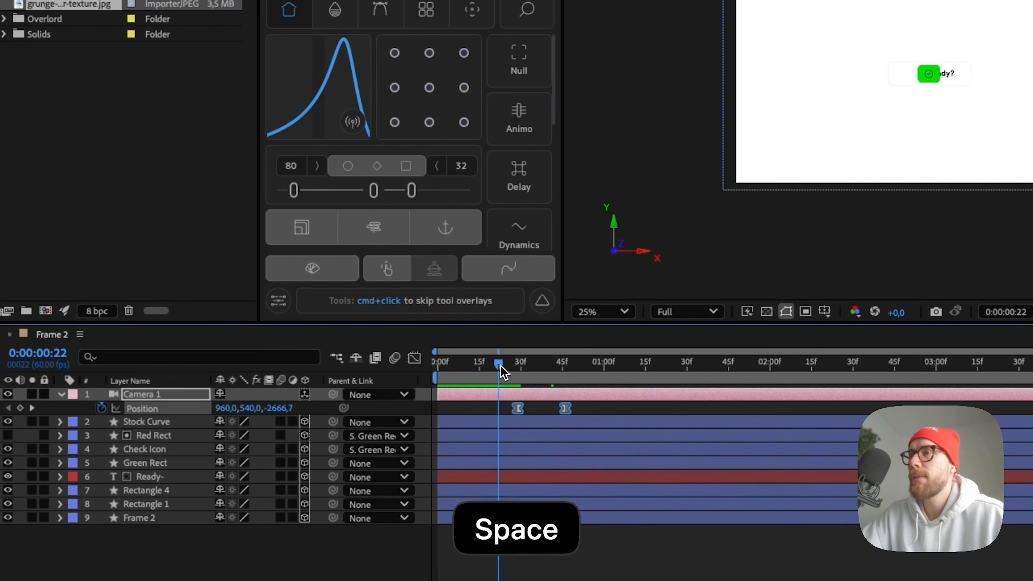
# - Slow the camera push by moving its last Position keyframe to about 0:00:01:15, and preview the zoom
pyautogui.moveTo(566, 408); pyautogui.dragTo(646, 409)
pyautogui.click(506, 368)
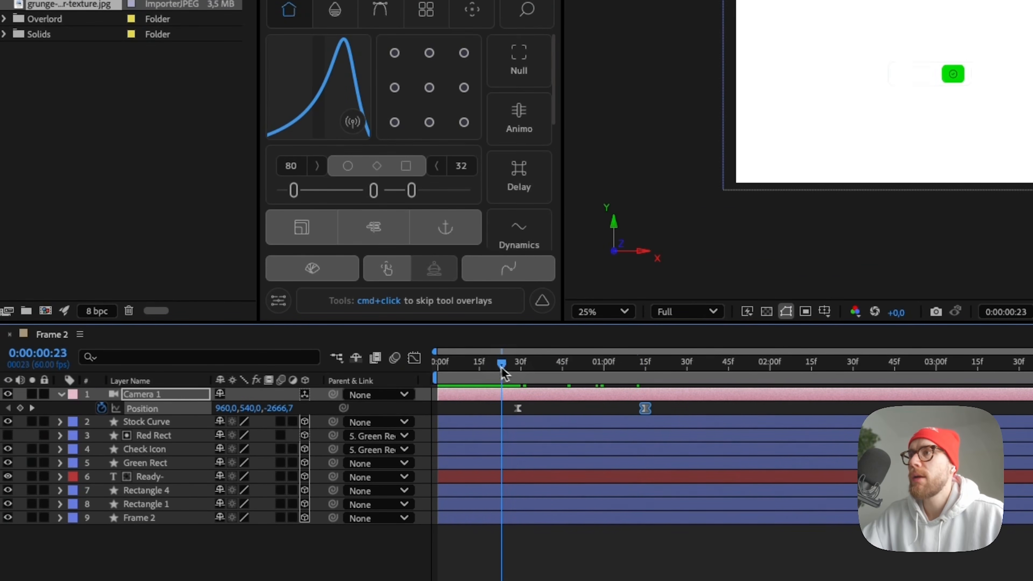
pyautogui.moveTo(528, 377); pyautogui.dragTo(621, 392)
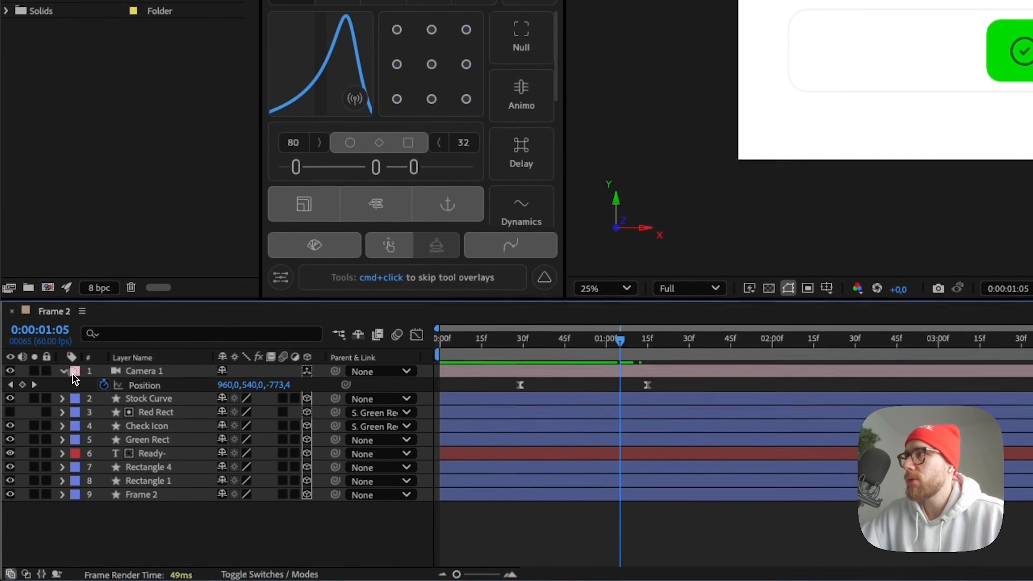
# - Expand the Camera Options of Camera 1 and turn on Depth of Field
pyautogui.click(62, 395)
pyautogui.click(62, 370)
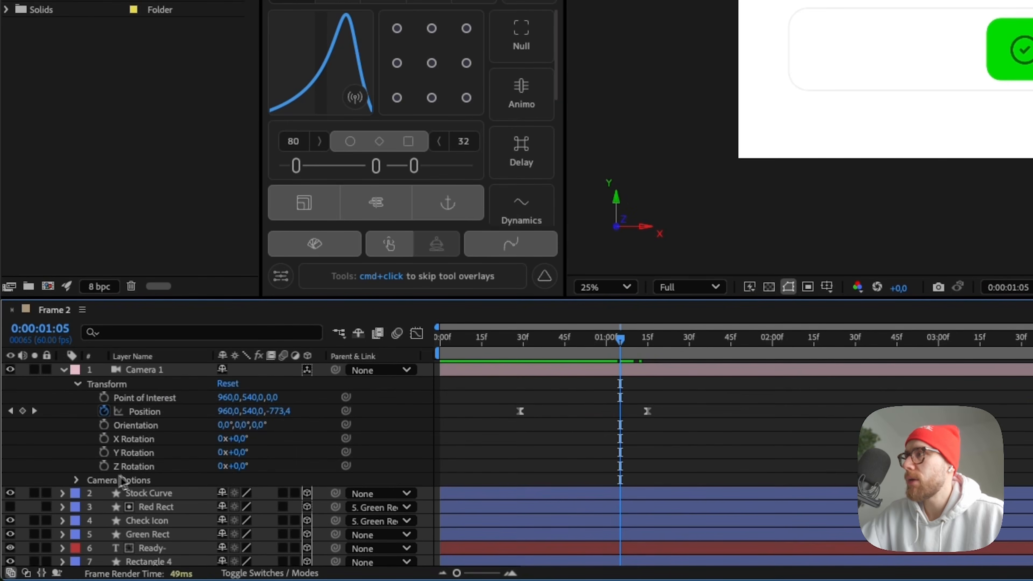
pyautogui.click(76, 480)
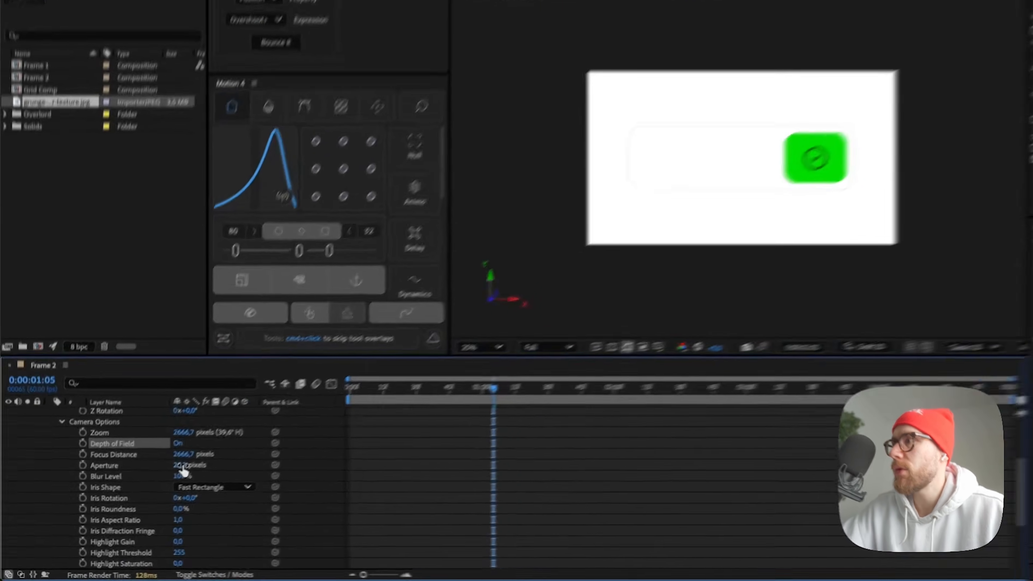
# - Undo a trial Aperture change to 0 pixels, set the camera's Blur Level to 373%, and preview the blur
pyautogui.moveTo(153, 488); pyautogui.dragTo(2, 487)
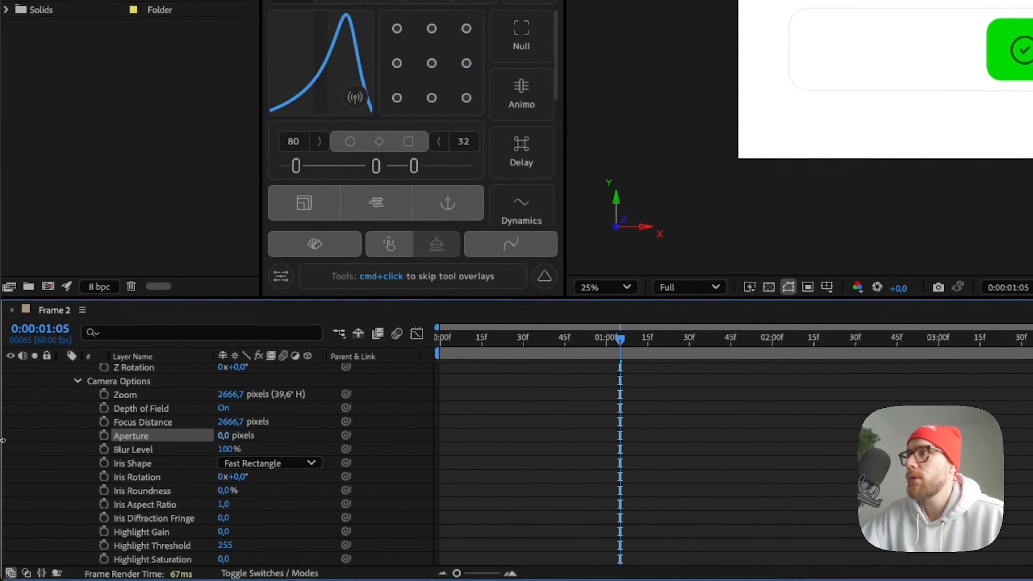
pyautogui.press('super+z')
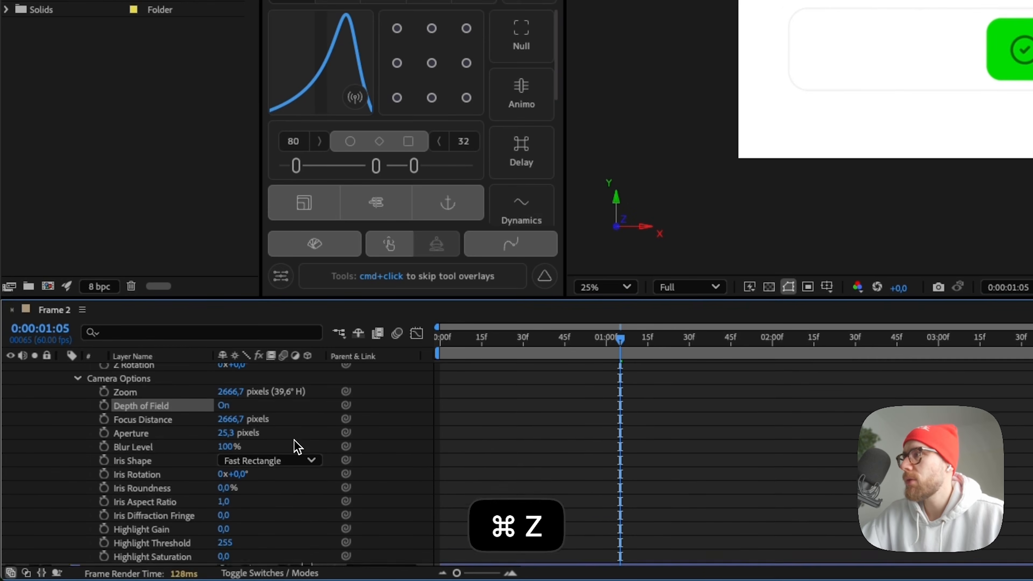
pyautogui.scroll(-1, 298, 446)
pyautogui.moveTo(232, 435); pyautogui.dragTo(451, 436)
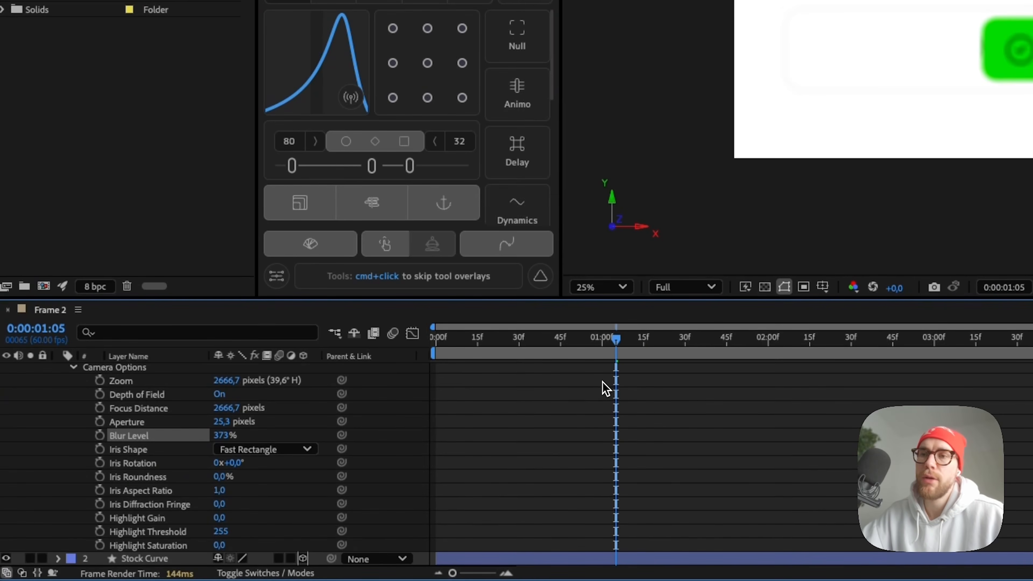
pyautogui.click(432, 339)
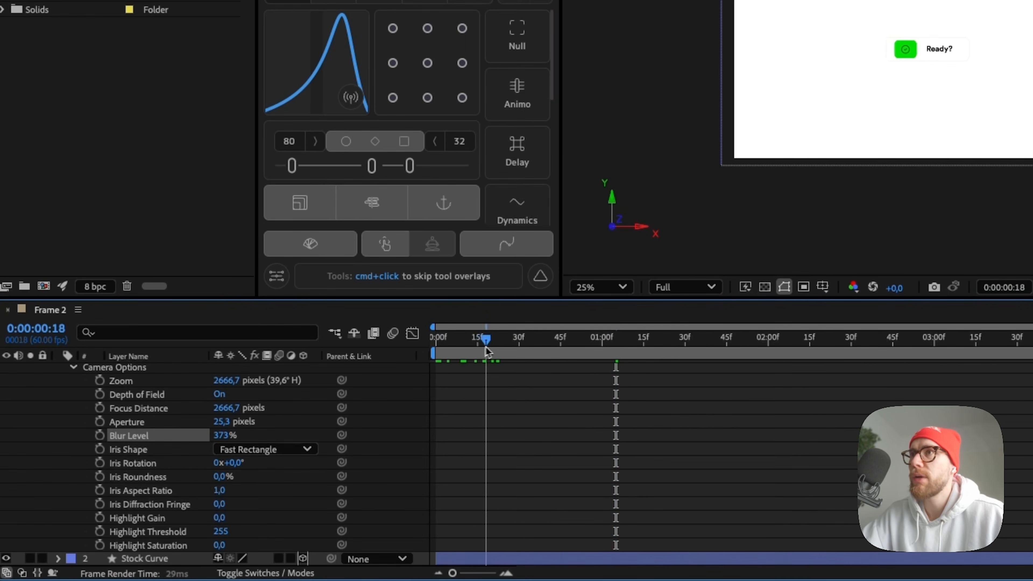
pyautogui.moveTo(488, 352); pyautogui.dragTo(626, 365)
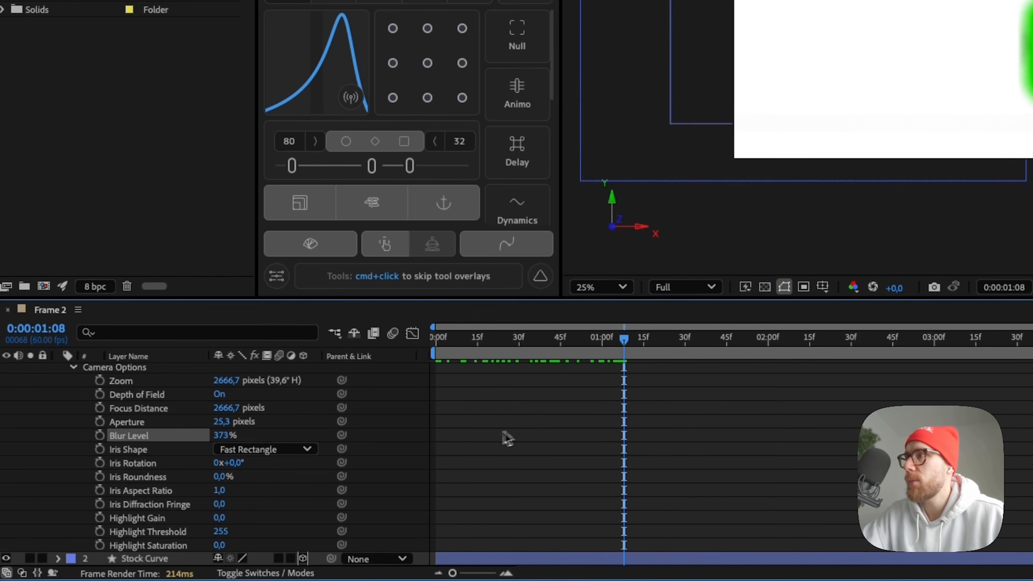
# - Reveal the keyframed properties of all layers, and collapse them again to tidy the timeline
pyautogui.scroll(5, 445, 452)
pyautogui.press('super+a')
pyautogui.press('u')
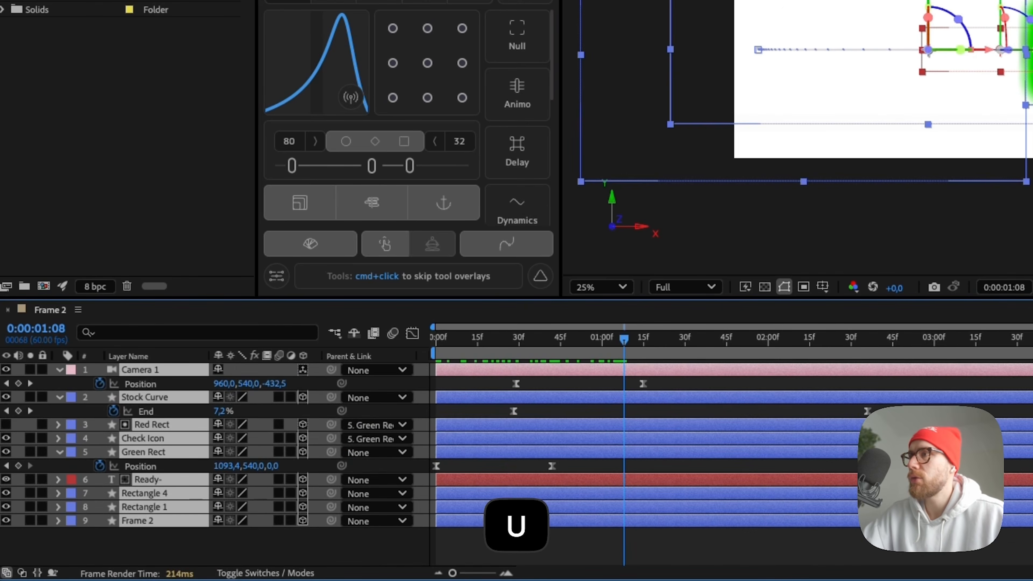
pyautogui.click(549, 544)
pyautogui.press('super+a')
pyautogui.press('u')
pyautogui.moveTo(171, 497); pyautogui.dragTo(175, 414)
pyautogui.click(183, 521)
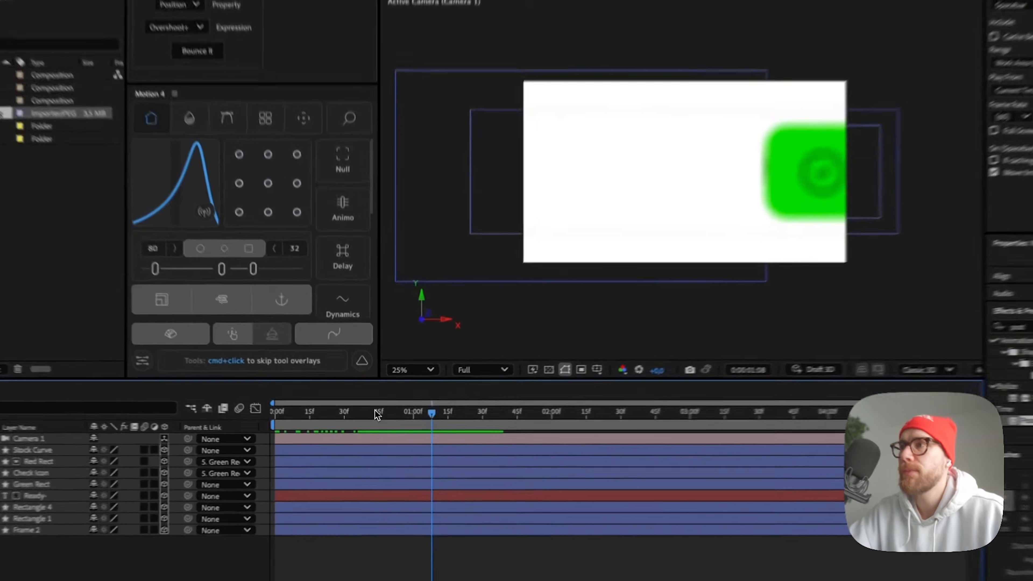
# - Return to the start of the composition and narrow the plugin panels to enlarge the composition viewer
pyautogui.moveTo(372, 419); pyautogui.dragTo(330, 413)
pyautogui.scroll(2, 793, 243)
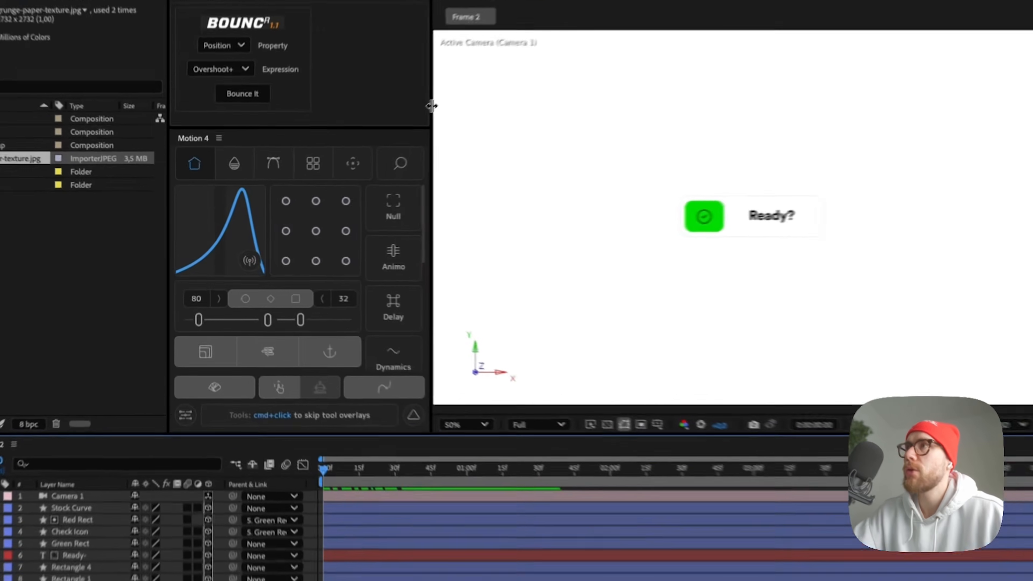
pyautogui.moveTo(377, 137); pyautogui.dragTo(309, 139)
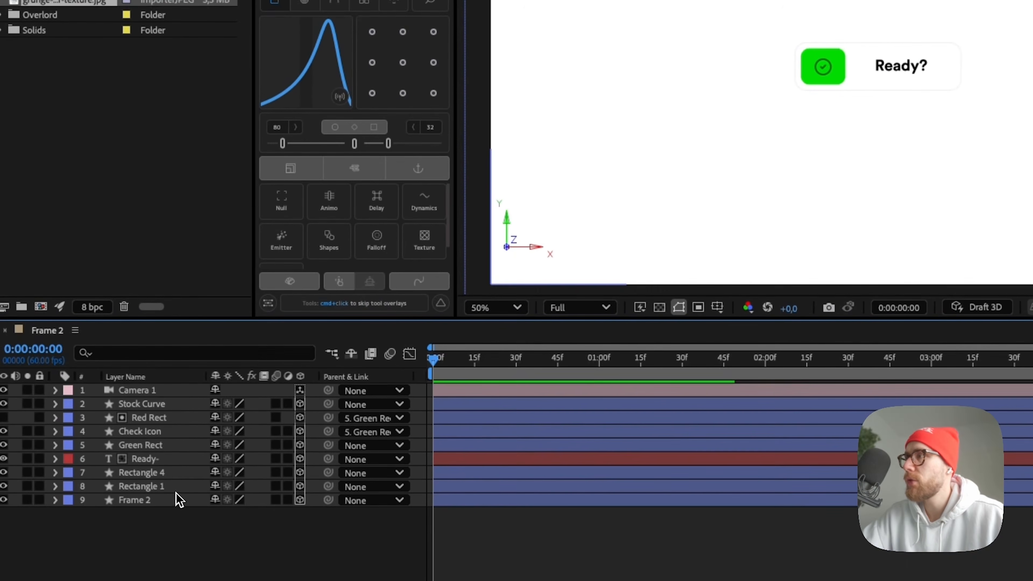
# - Parent the Green Rect and Ready- layers to Rectangle 4
pyautogui.click(158, 486)
pyautogui.click(149, 472)
pyautogui.click(167, 523)
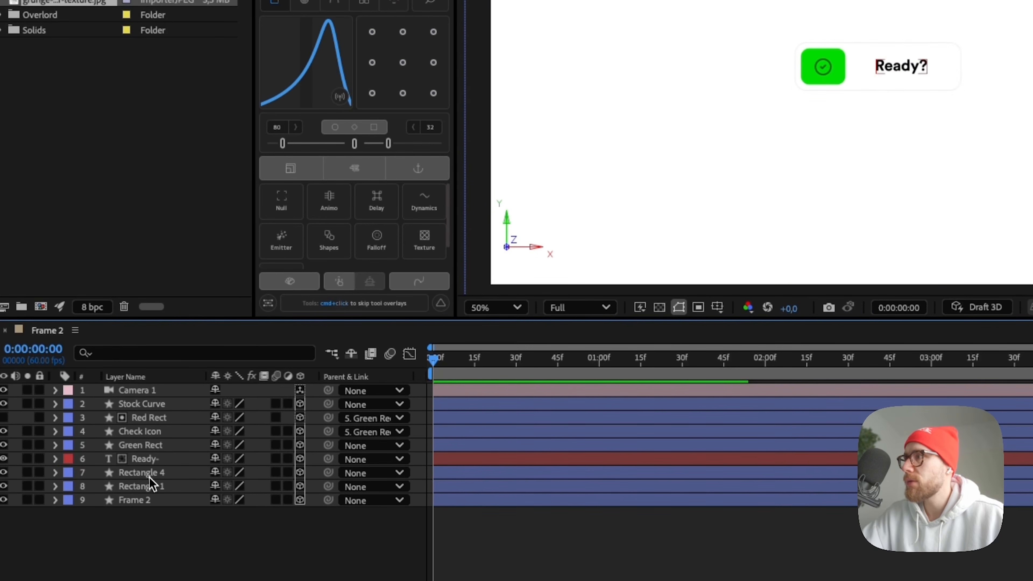
pyautogui.scroll(2, 861, 91)
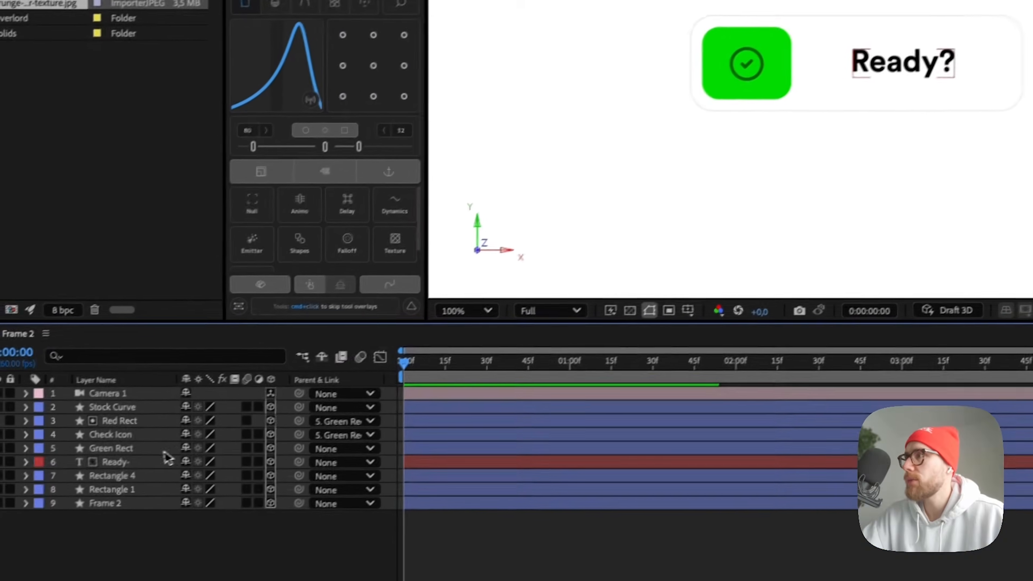
pyautogui.click(132, 463)
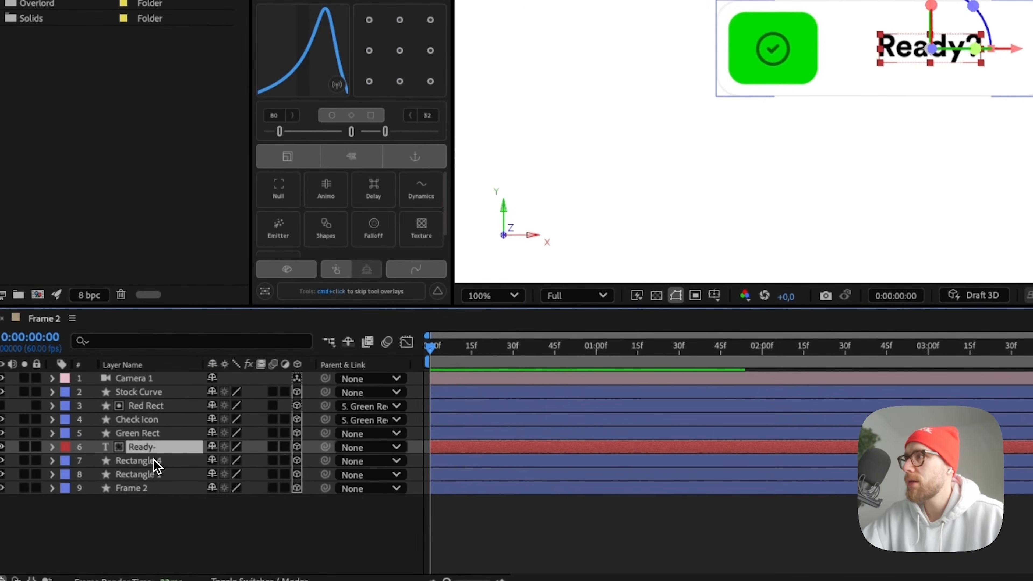
pyautogui.keyDown('shift'); pyautogui.click(157, 436); pyautogui.keyUp('shift')
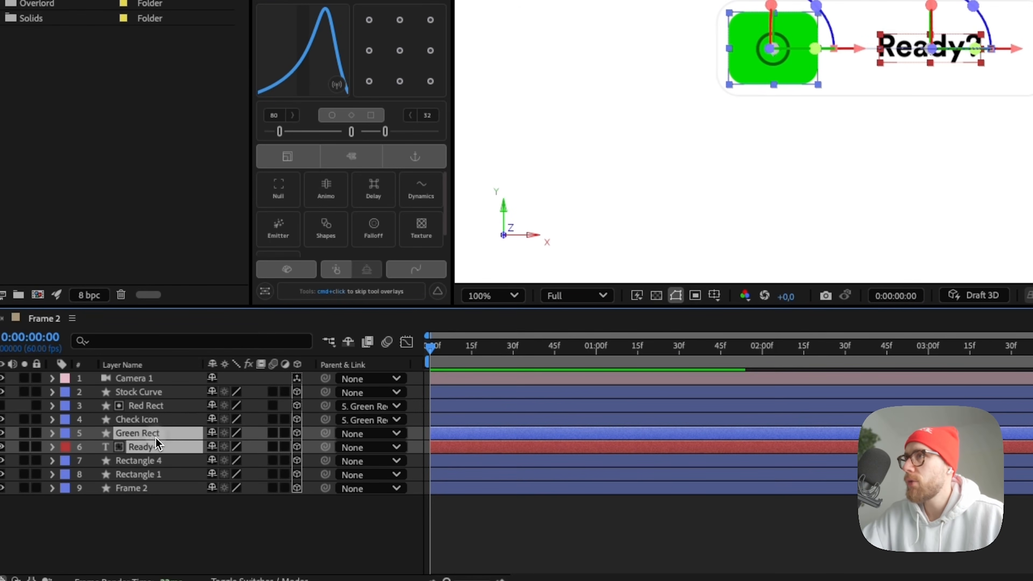
pyautogui.keyDown('shift'); pyautogui.click(165, 463); pyautogui.keyUp('shift')
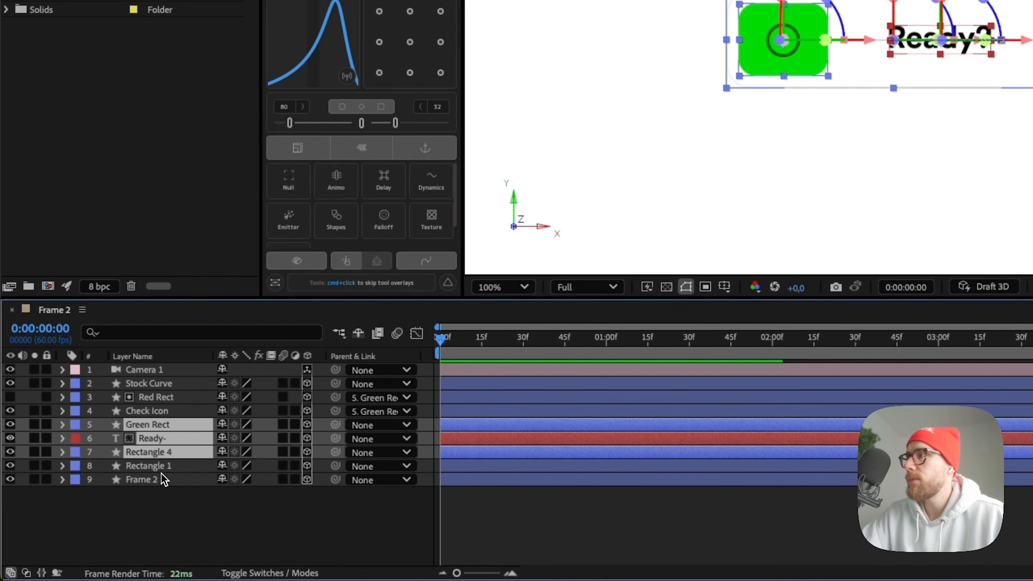
pyautogui.click(160, 470)
pyautogui.click(163, 425)
pyautogui.keyDown('shift'); pyautogui.click(168, 440); pyautogui.keyUp('shift')
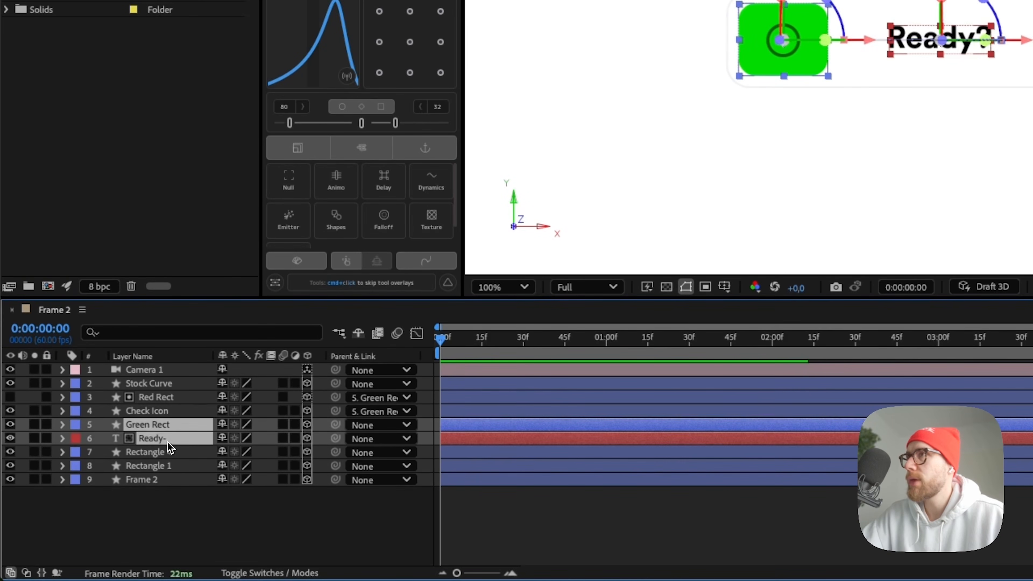
pyautogui.moveTo(306, 443); pyautogui.dragTo(166, 455)
pyautogui.click(168, 456)
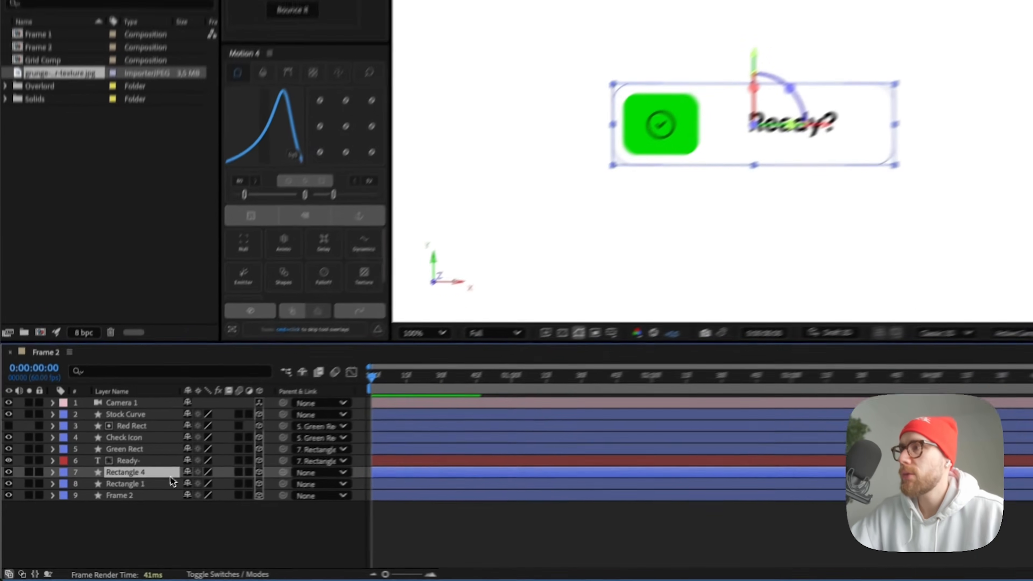
# - Keyframe Rectangle 4's Scale from 0% at the start to 100% at about 0:00:00:20
pyautogui.press('s')
pyautogui.click(69, 505)
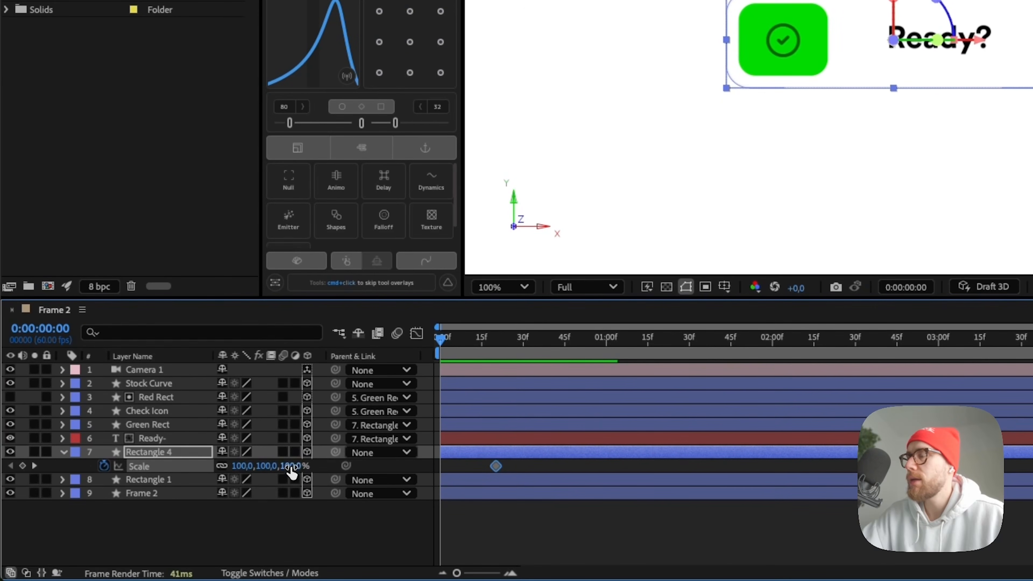
pyautogui.write('0')
pyautogui.press('Return')
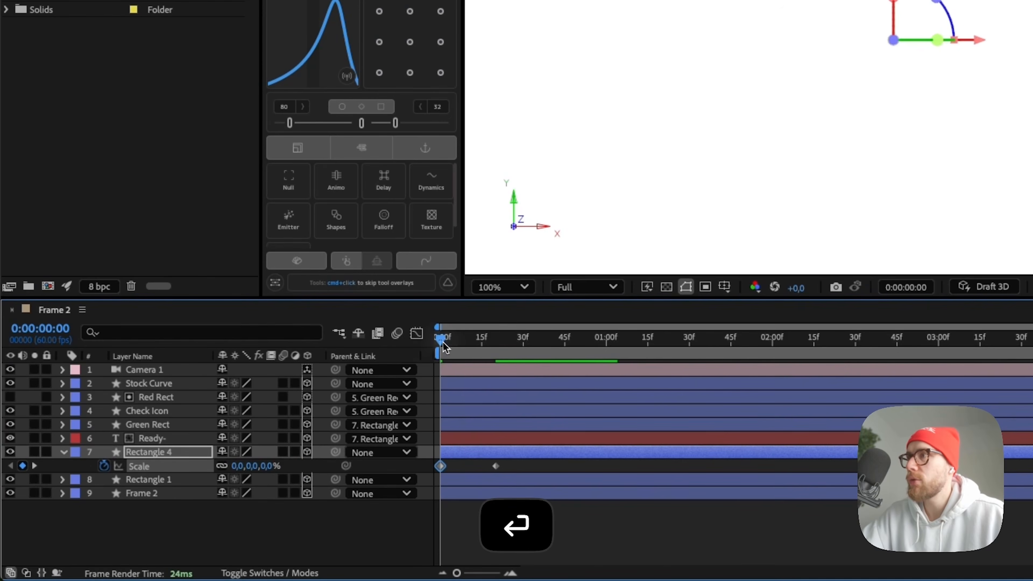
# - Speed up Rectangle 4's scale-in by moving its 100% keyframe to about 0:00:00:12, and preview it
pyautogui.press('space')
pyautogui.press('space')
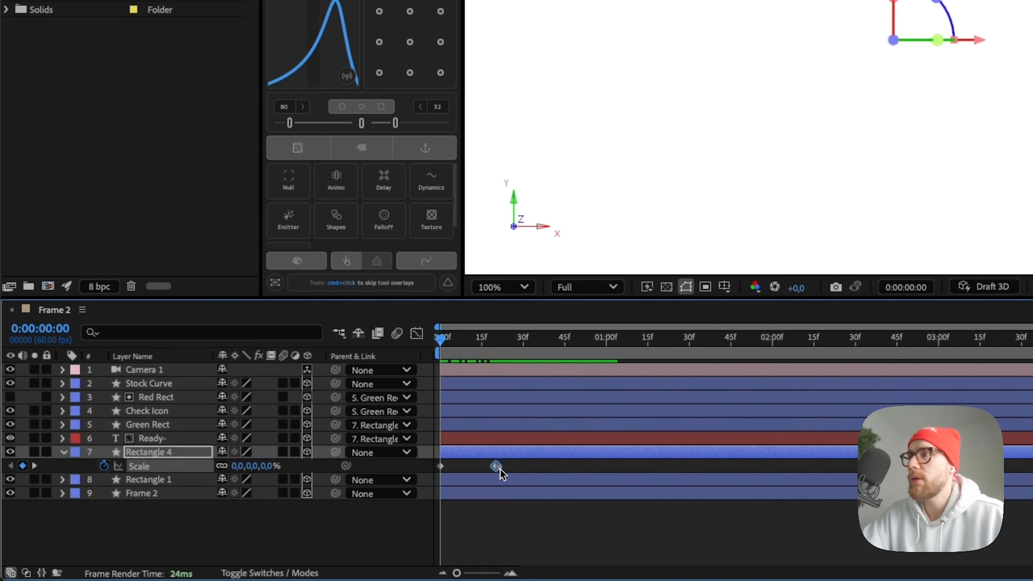
pyautogui.press('space')
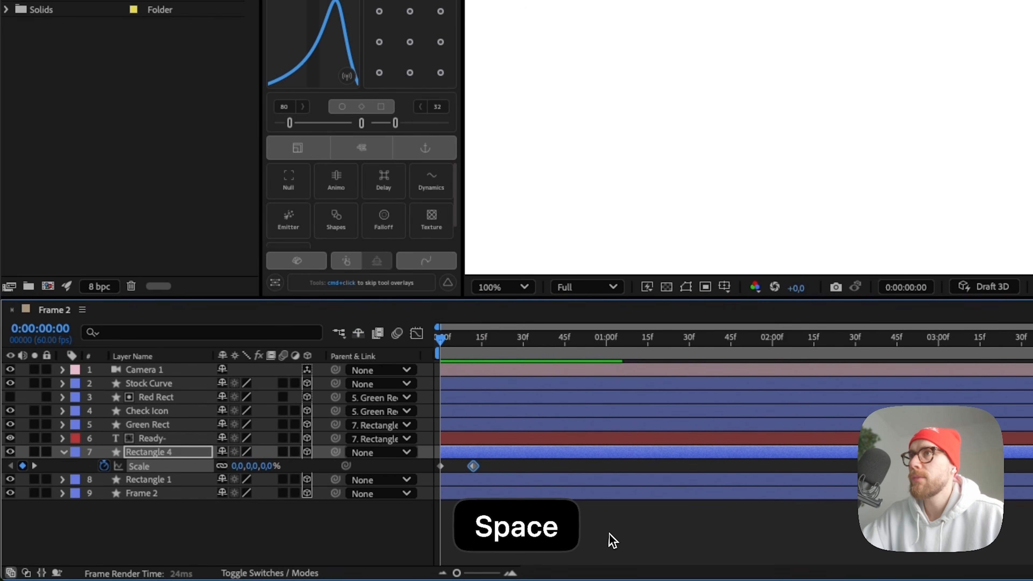
pyautogui.press('space')
# - Reveal all keyframes, shift those of Camera 1, Stock Curve and Green Rect about 29 frames later, and preview from the start
pyautogui.press('super+a')
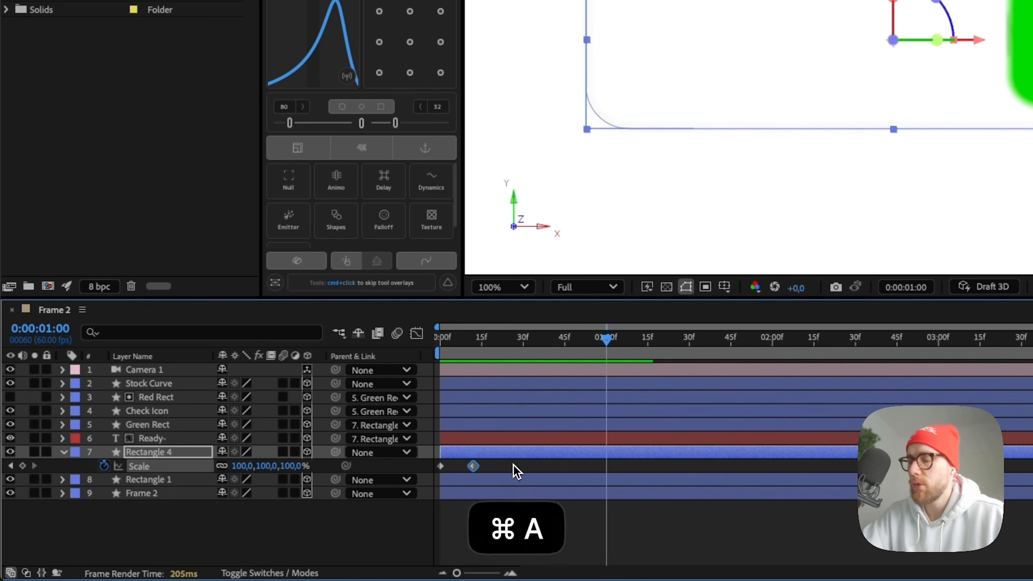
pyautogui.press('u')
pyautogui.click(460, 467)
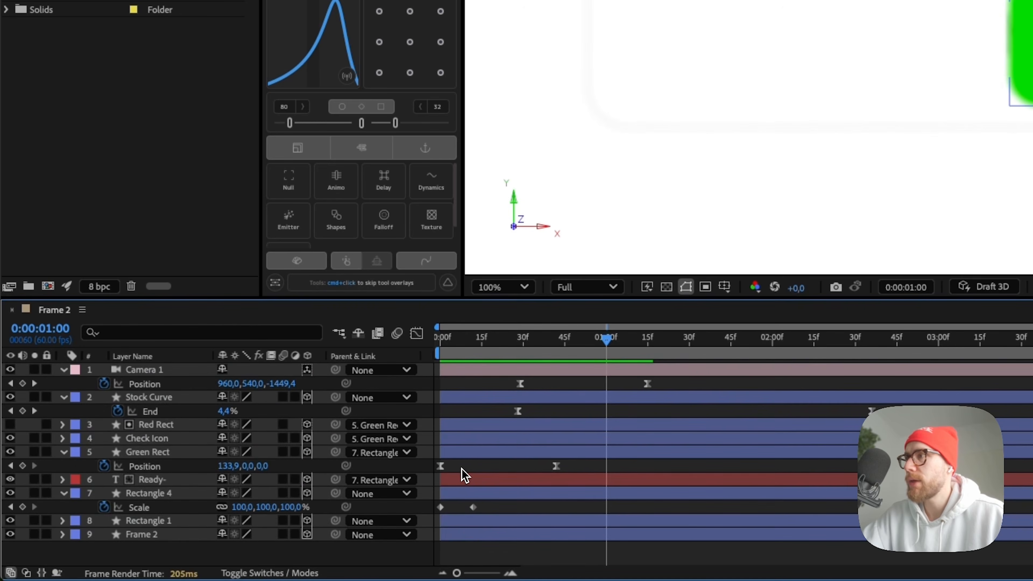
pyautogui.moveTo(898, 468); pyautogui.dragTo(509, 397)
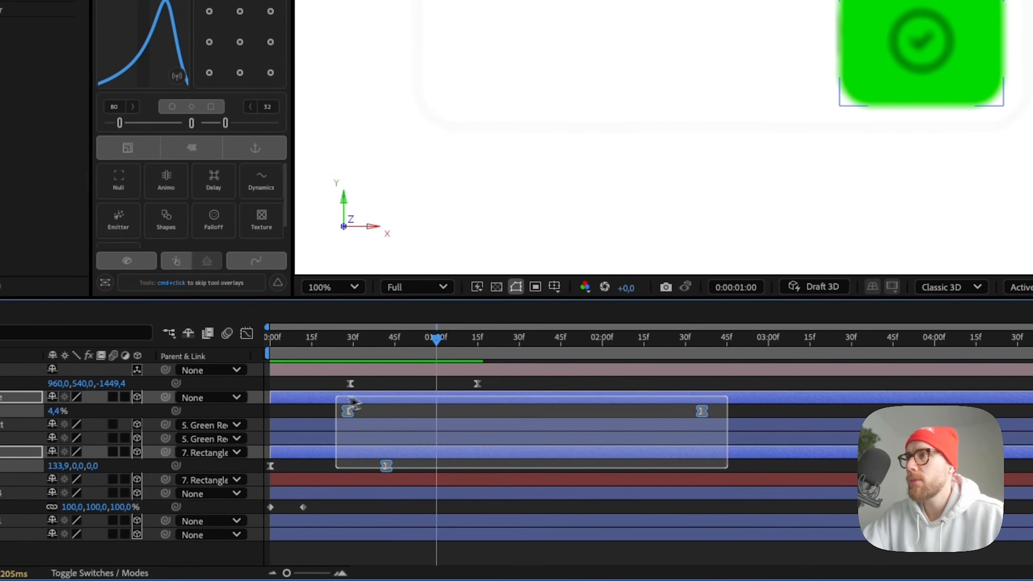
pyautogui.moveTo(352, 401); pyautogui.dragTo(265, 382)
pyautogui.moveTo(353, 391); pyautogui.dragTo(433, 400)
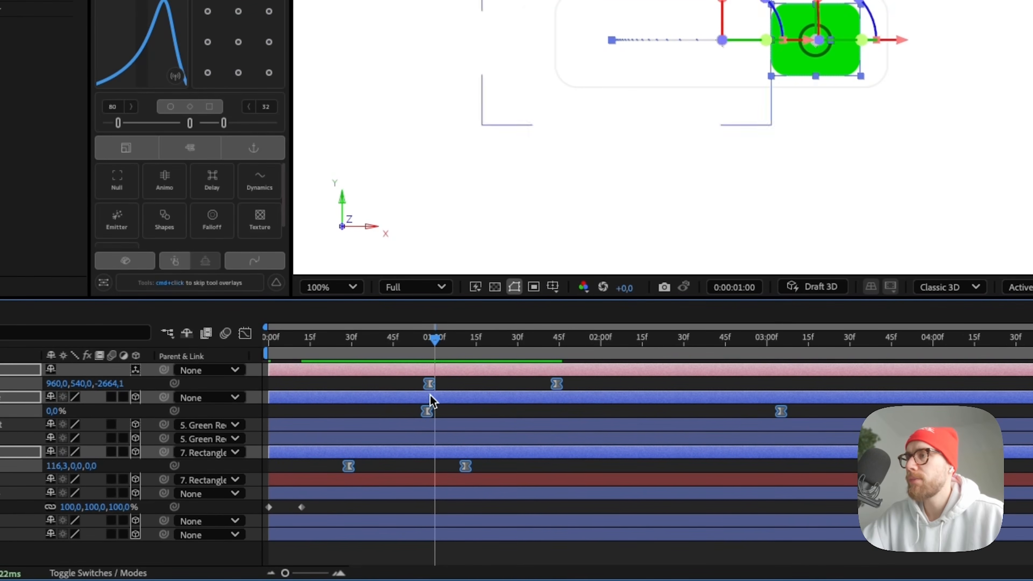
pyautogui.click(392, 468)
pyautogui.moveTo(309, 341); pyautogui.dragTo(228, 346)
pyautogui.press('space')
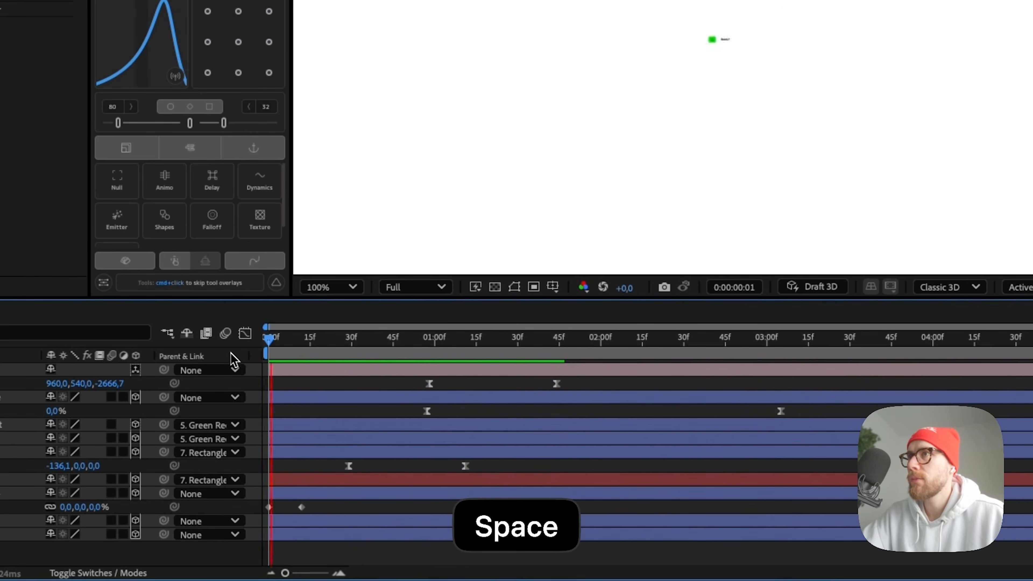
pyautogui.press('space')
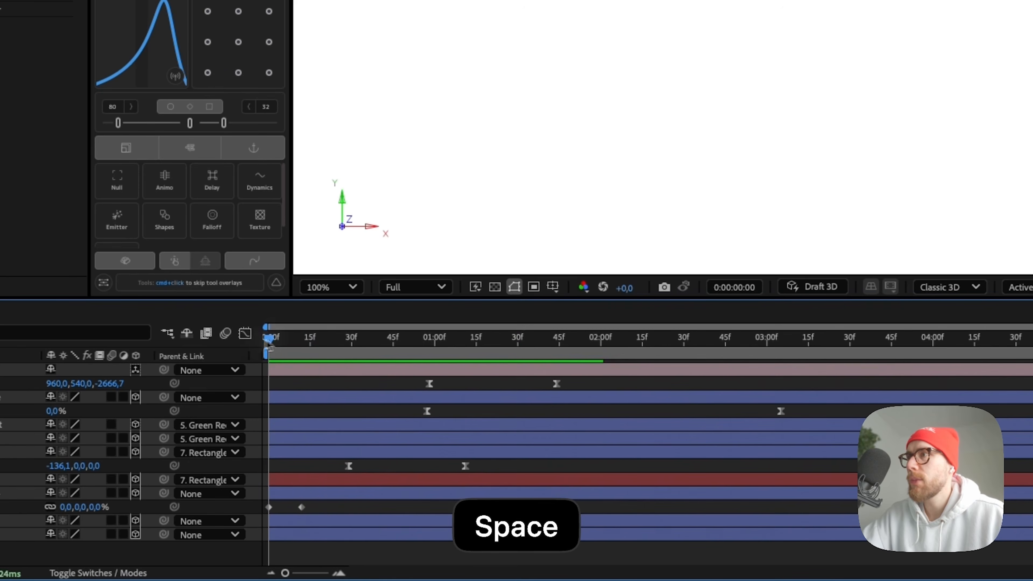
# - Apply the BOUNCr Overshoot+ expression to Rectangle 4's Scale and preview the bounce from the start
pyautogui.click(301, 507)
pyautogui.click(318, 510)
pyautogui.click(143, 526)
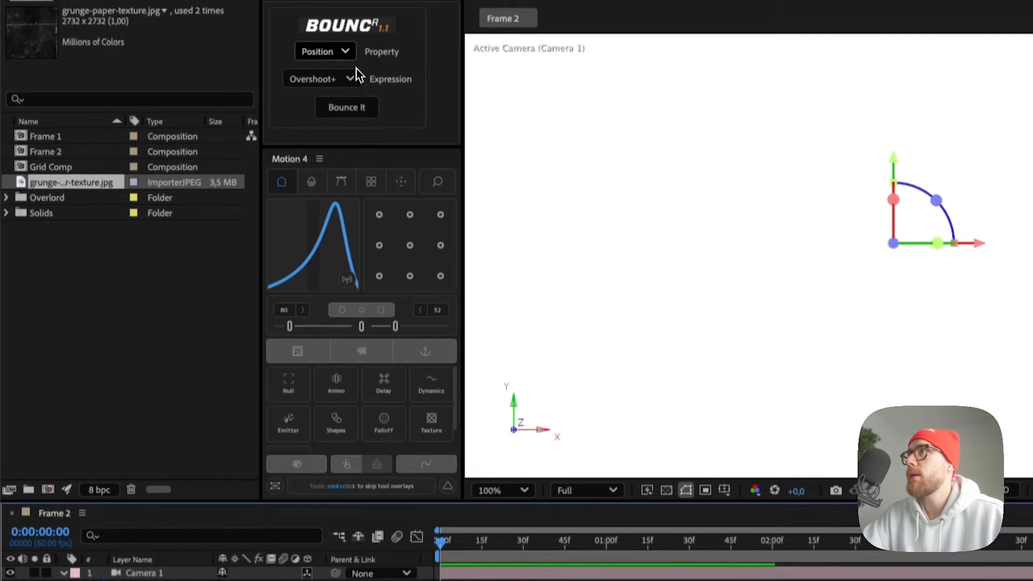
pyautogui.click(345, 74)
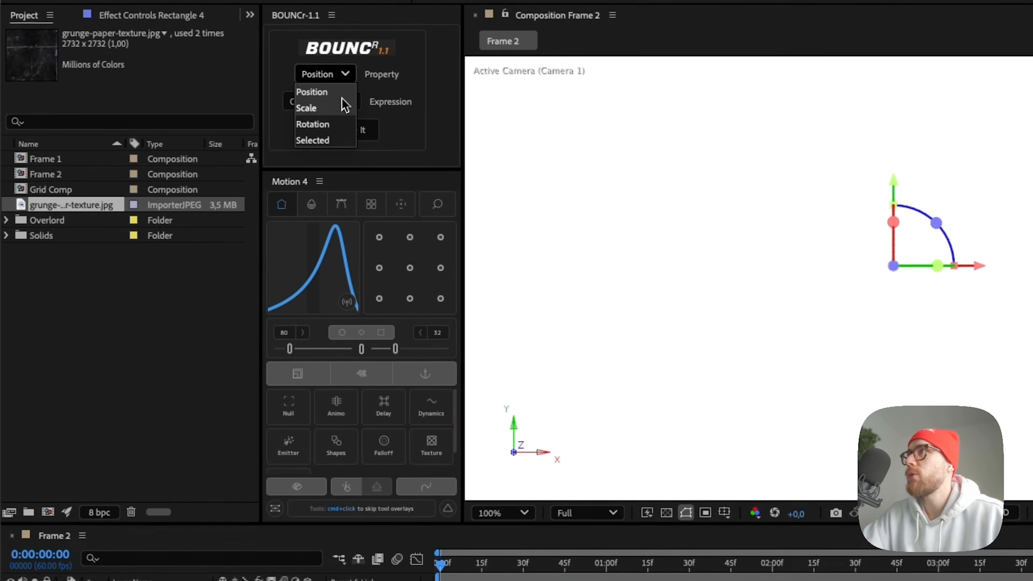
pyautogui.click(337, 108)
pyautogui.click(349, 107)
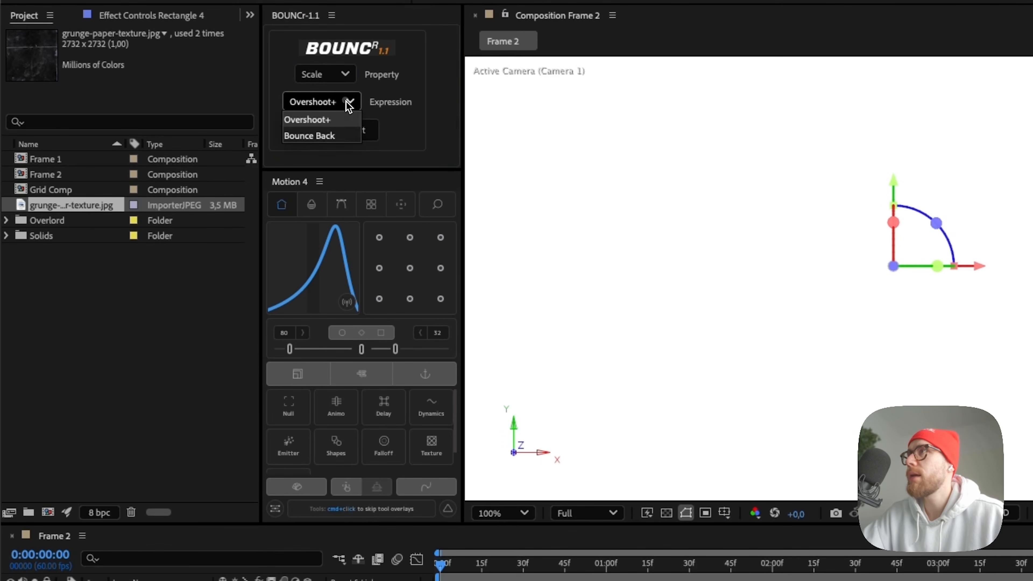
pyautogui.click(350, 104)
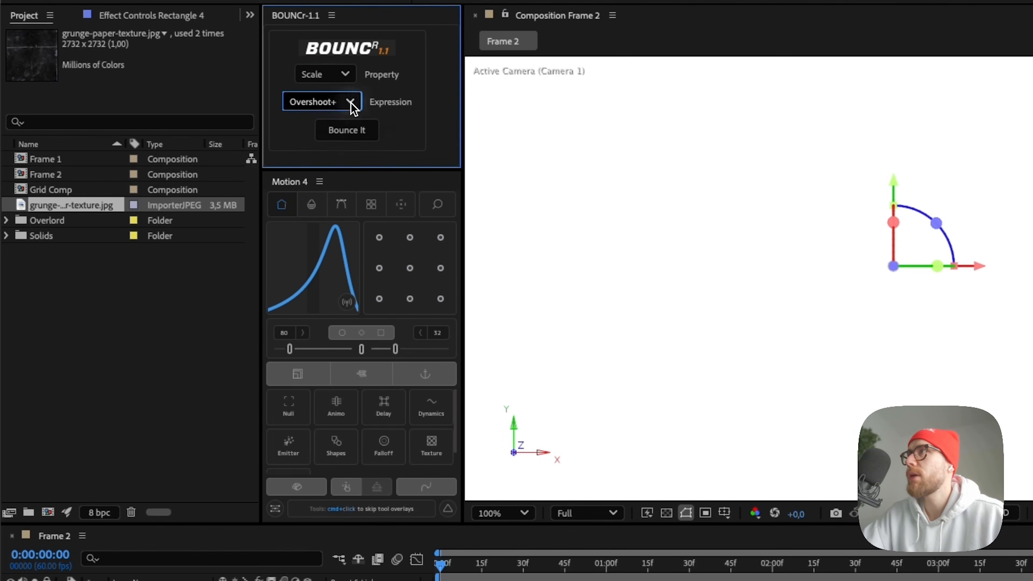
pyautogui.click(346, 130)
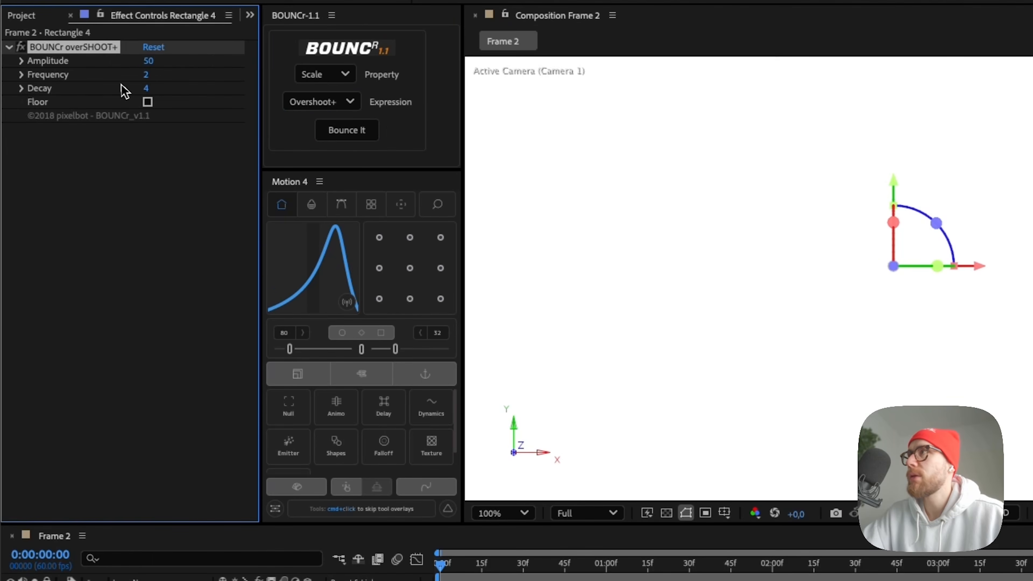
pyautogui.press('space')
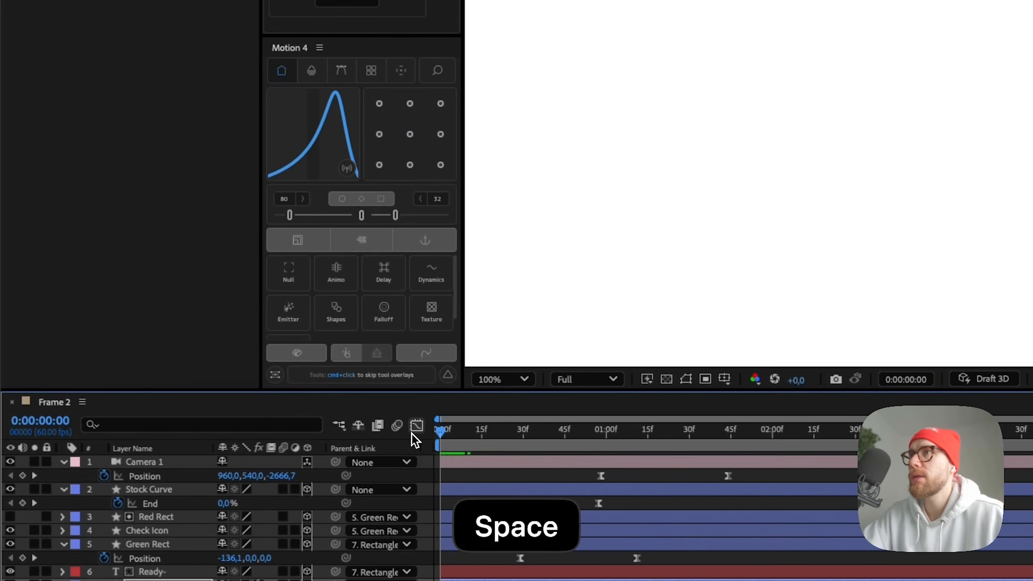
pyautogui.press('space')
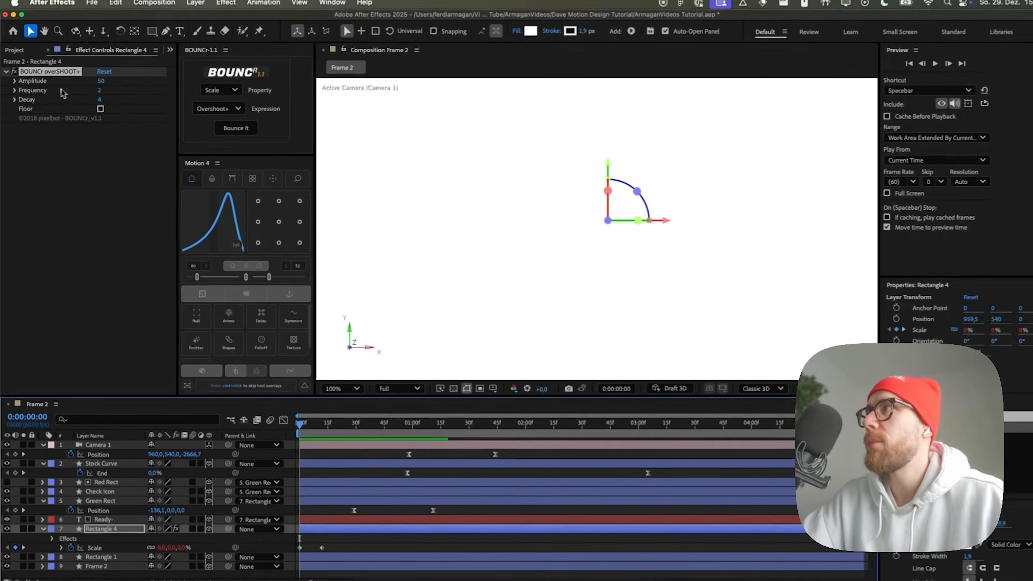
pyautogui.press('space')
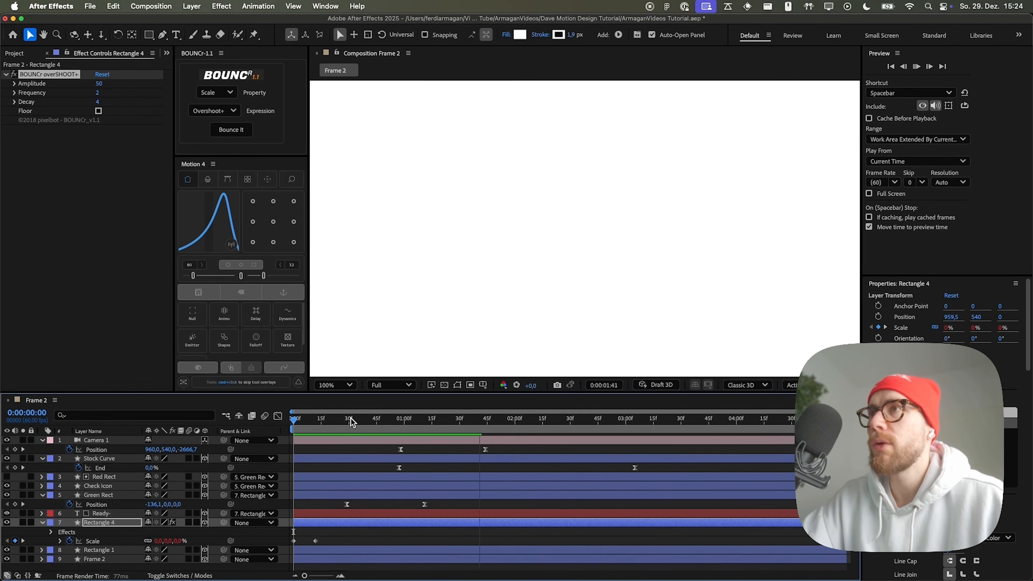
pyautogui.press('space')
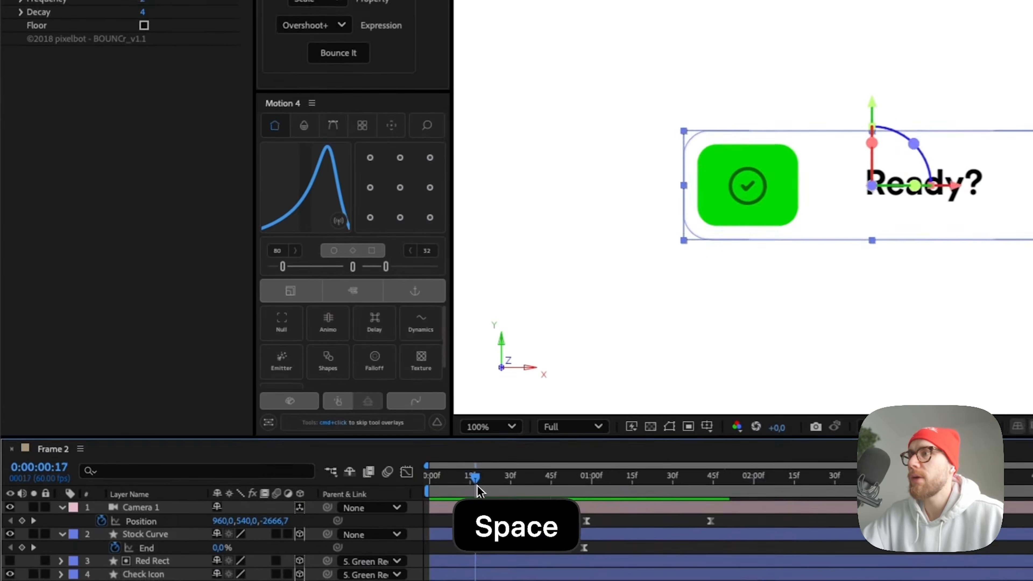
# - Set the Decay of Rectangle 4's BOUNCr overSHOOT+ effect to 2, keep Amplitude at 50, and preview the bounce
pyautogui.moveTo(477, 483); pyautogui.dragTo(463, 483)
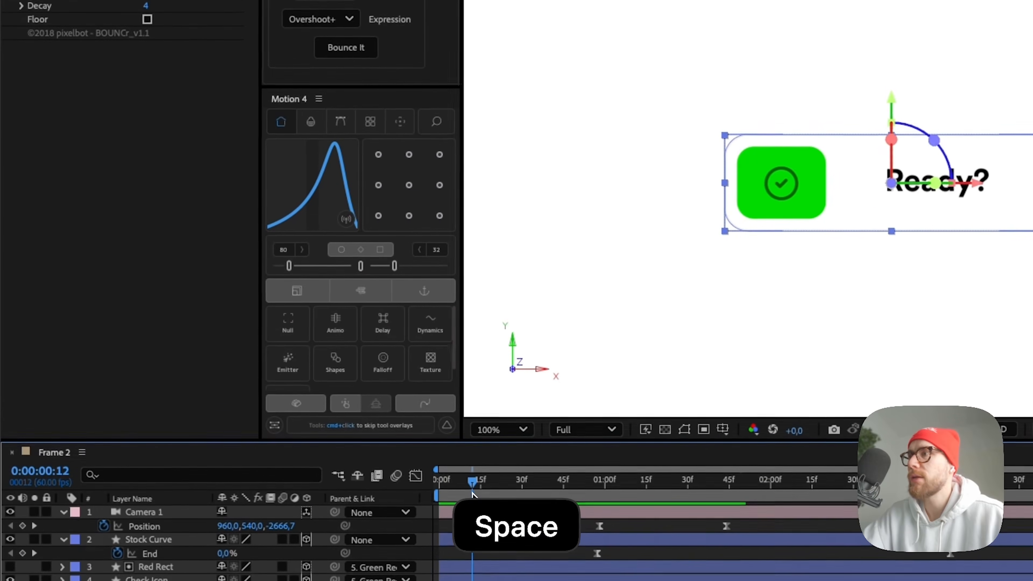
pyautogui.click(156, 106)
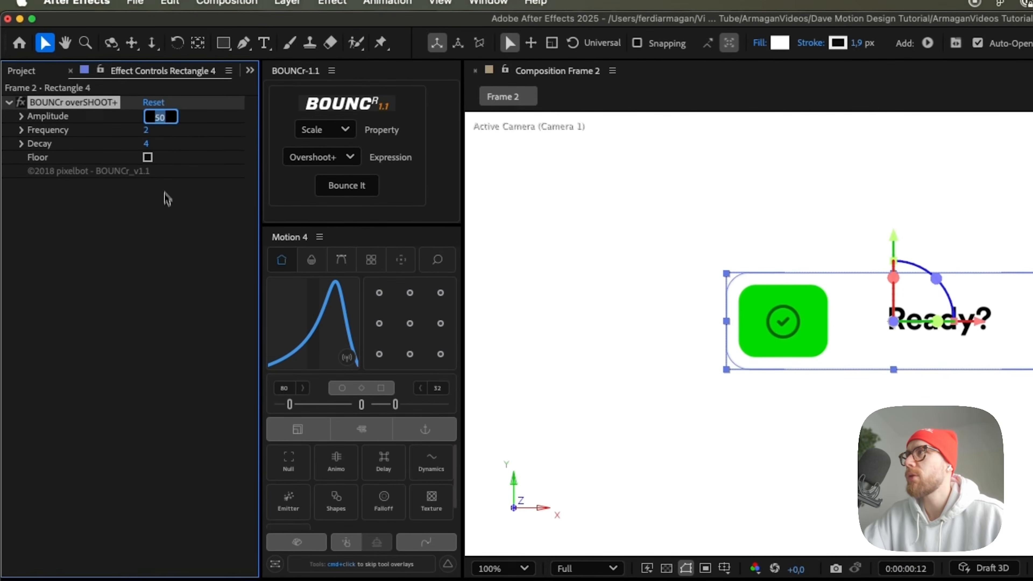
pyautogui.click(146, 130)
pyautogui.write('2')
pyautogui.press('Return')
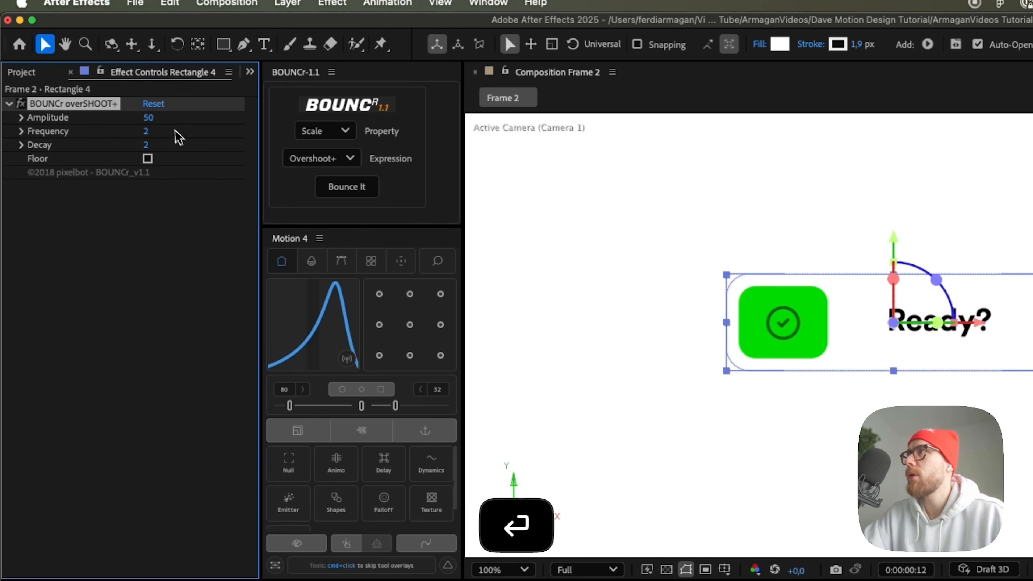
pyautogui.click(153, 121)
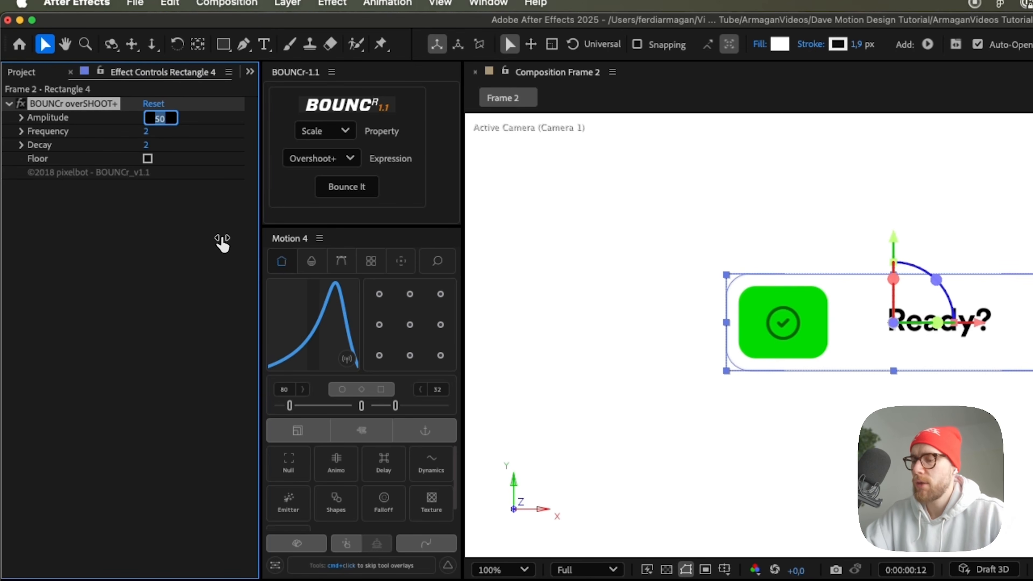
pyautogui.press('Return')
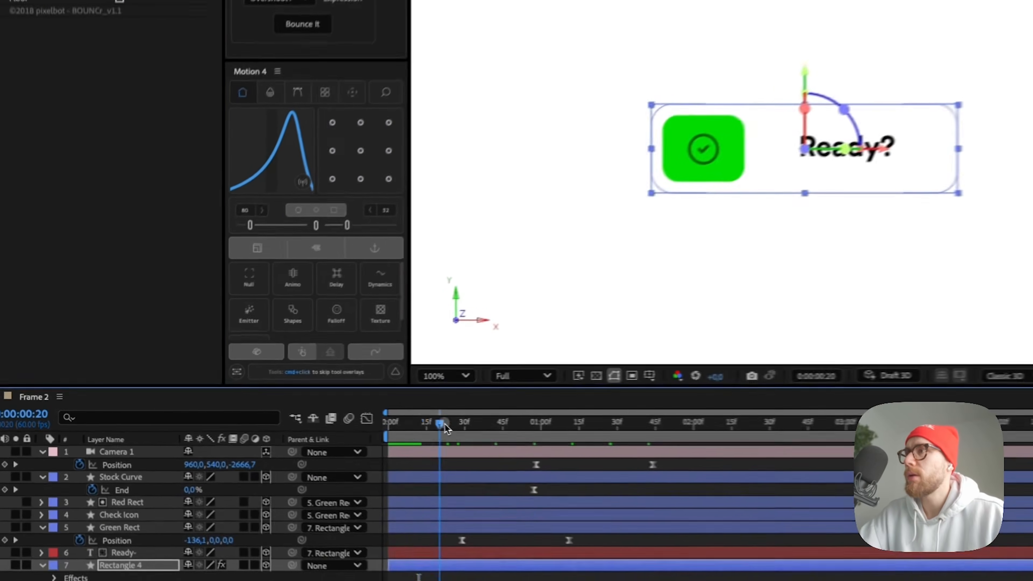
pyautogui.press('space')
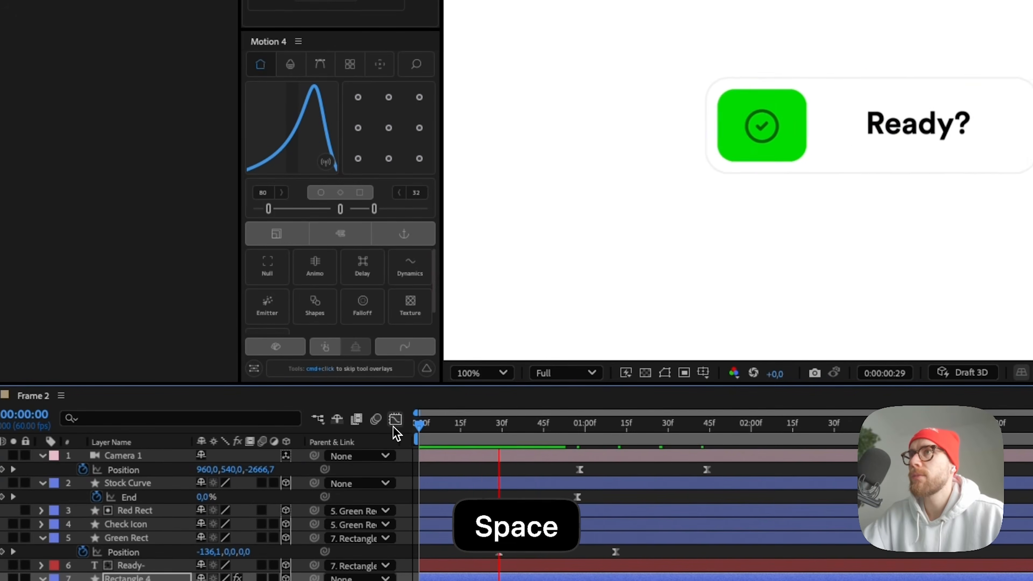
pyautogui.press('space')
pyautogui.click(454, 422)
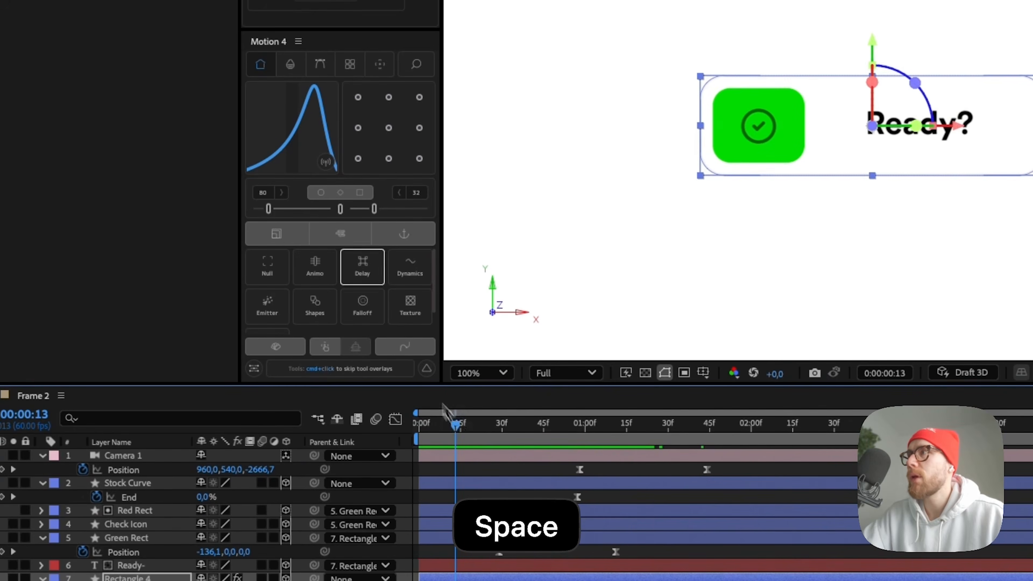
# - Set the Frequency of Rectangle 4's BOUNCr overSHOOT+ effect to 1 and preview the bounce from the start
pyautogui.click(147, 55)
pyautogui.write('1')
pyautogui.press('Return')
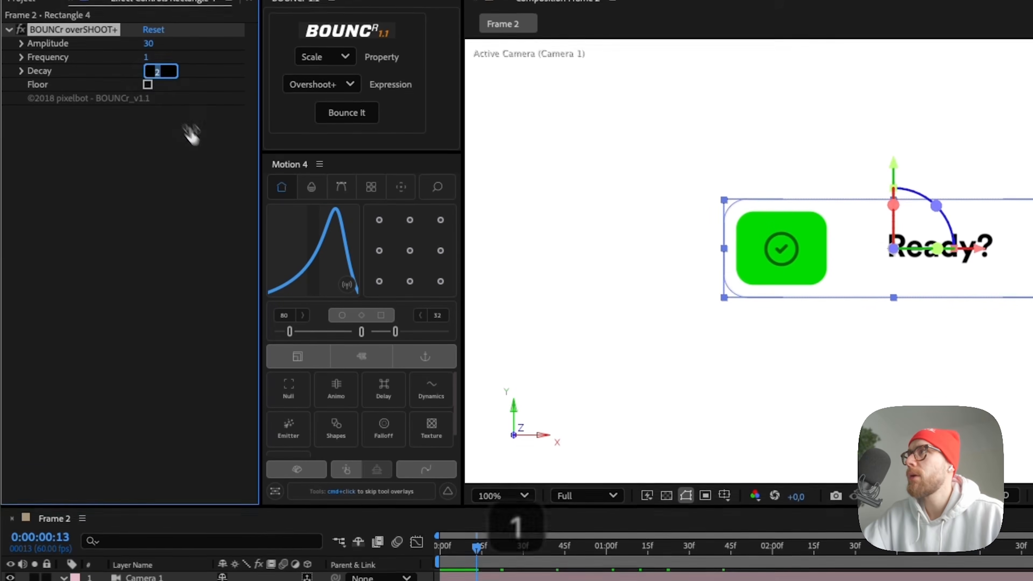
pyautogui.press('Return')
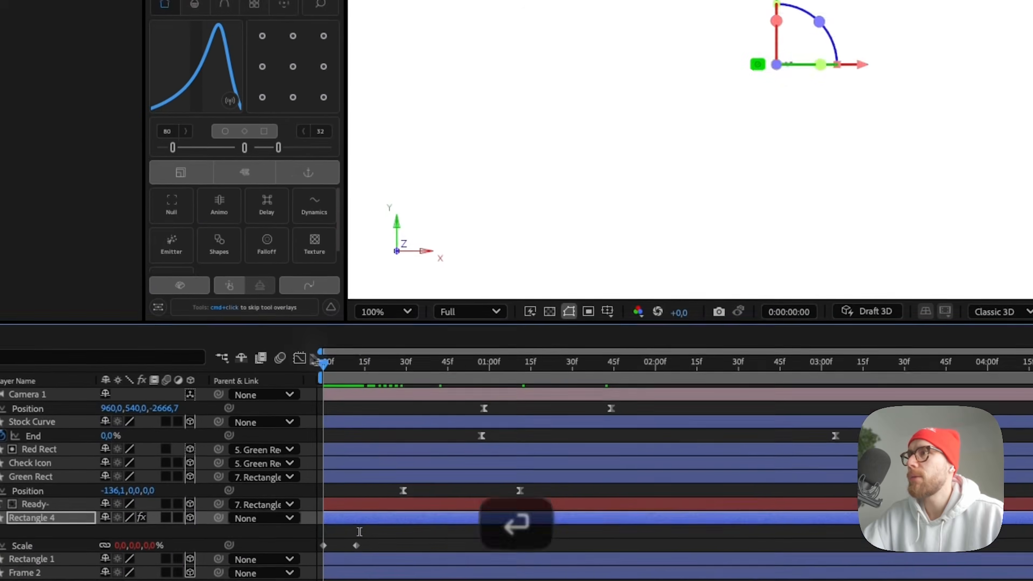
pyautogui.press('space')
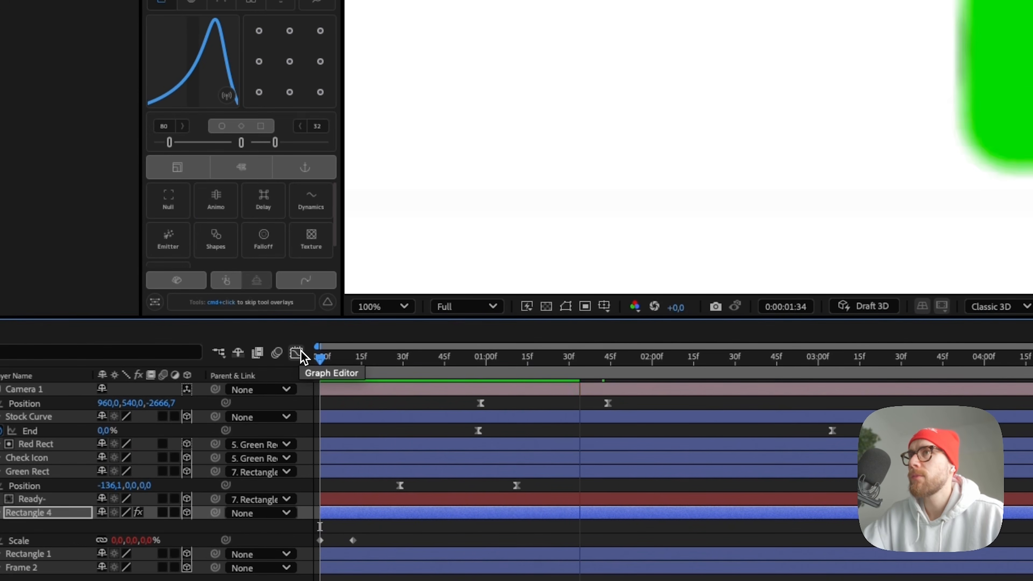
pyautogui.press('space')
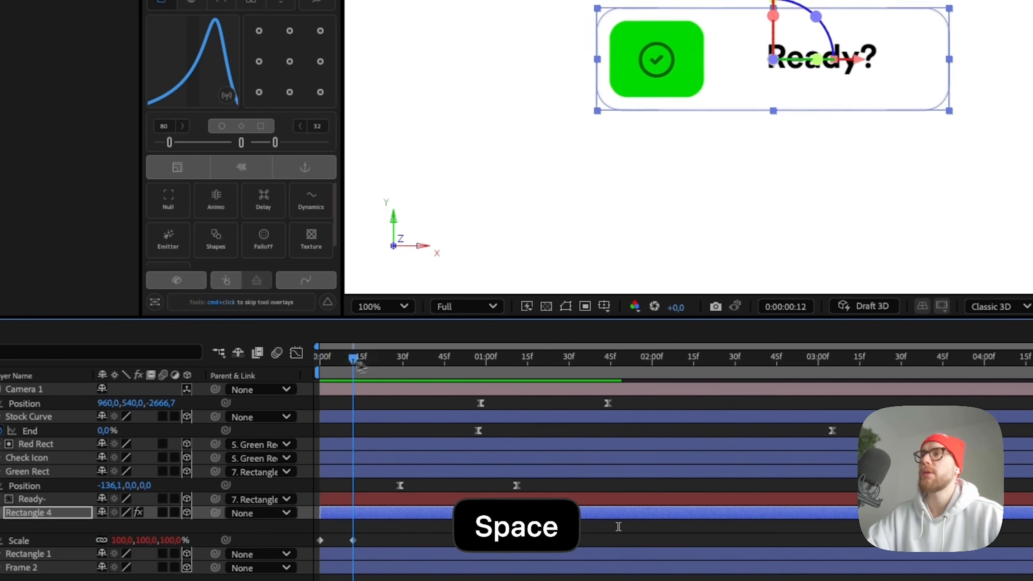
# - Collapse the revealed properties of all layers in Frame 2 and clear the selection
pyautogui.press('super+a')
pyautogui.press('u')
pyautogui.press('u')
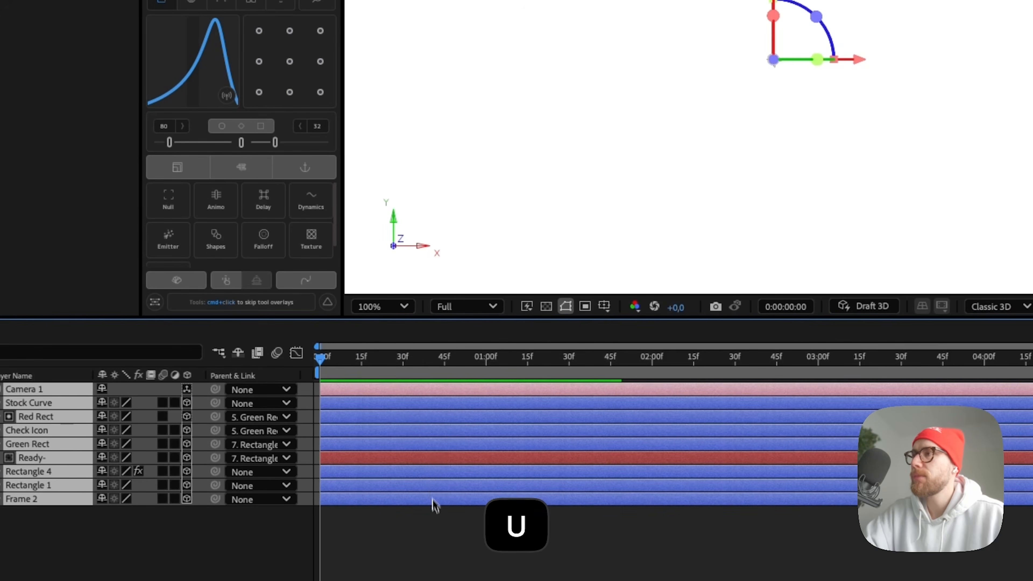
pyautogui.click(439, 545)
# - Scrub through the animation, return the playhead to 0:00:00:00 and save the project
pyautogui.moveTo(324, 372); pyautogui.dragTo(630, 375)
pyautogui.scroll(-2, 639, 222)
pyautogui.moveTo(399, 357); pyautogui.dragTo(605, 358)
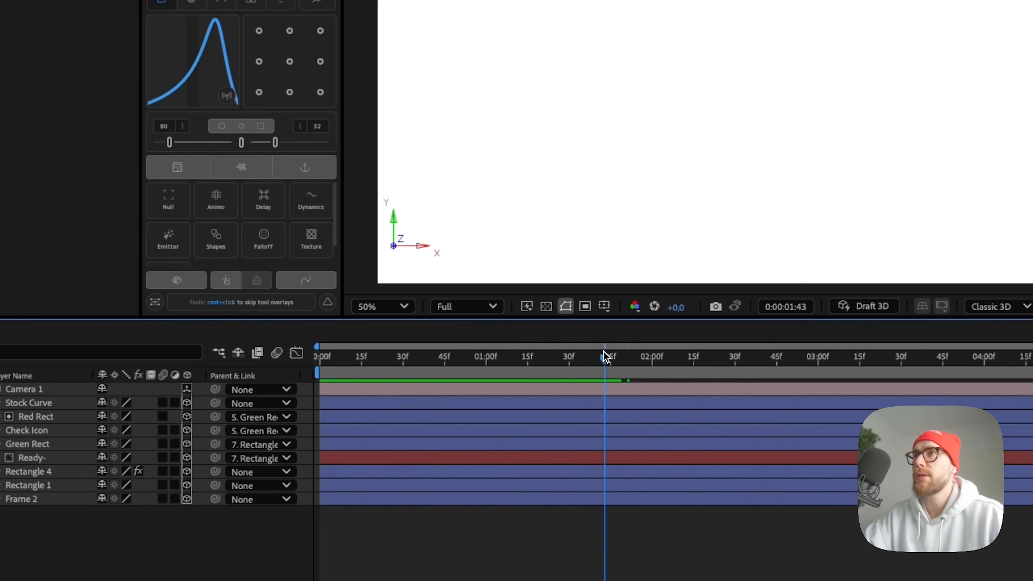
pyautogui.press('Home')
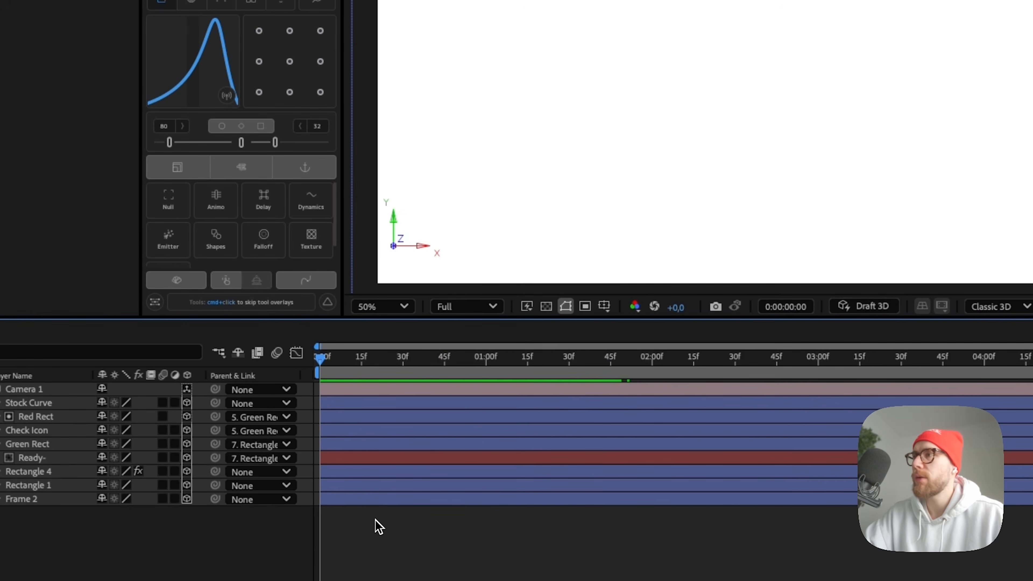
pyautogui.press('super+s')
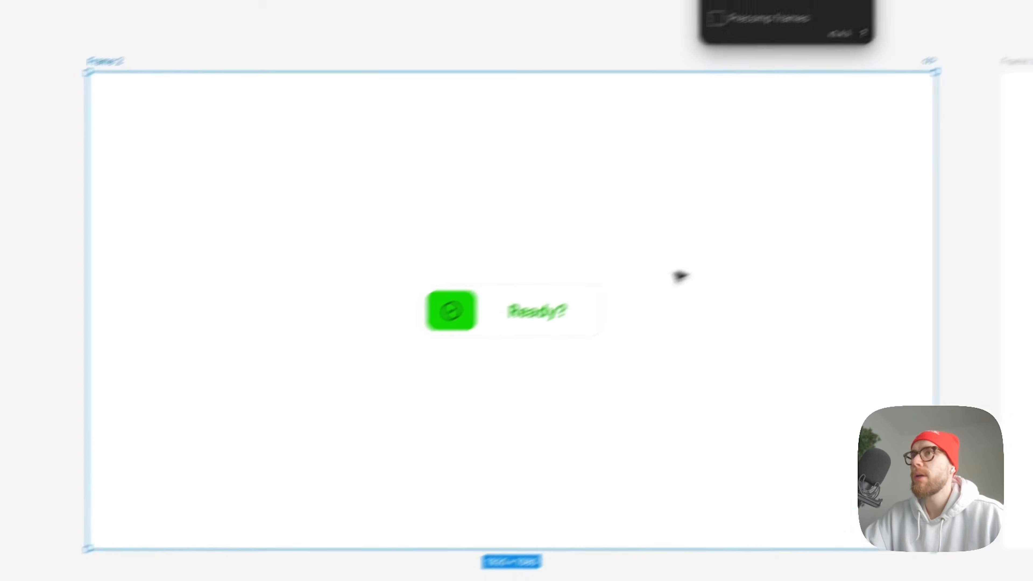
# - Switch to Figma and try to push Frame 3 to After Effects with Overlord, with Precomp frames off
pyautogui.press('space')
pyautogui.moveTo(835, 229); pyautogui.dragTo(191, 326)
pyautogui.click(314, 182)
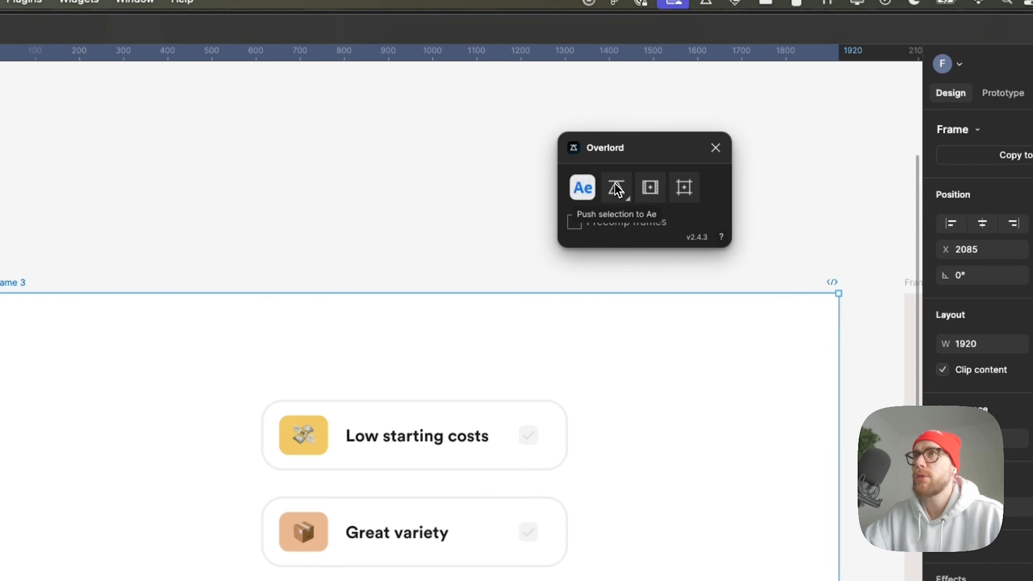
pyautogui.click(617, 188)
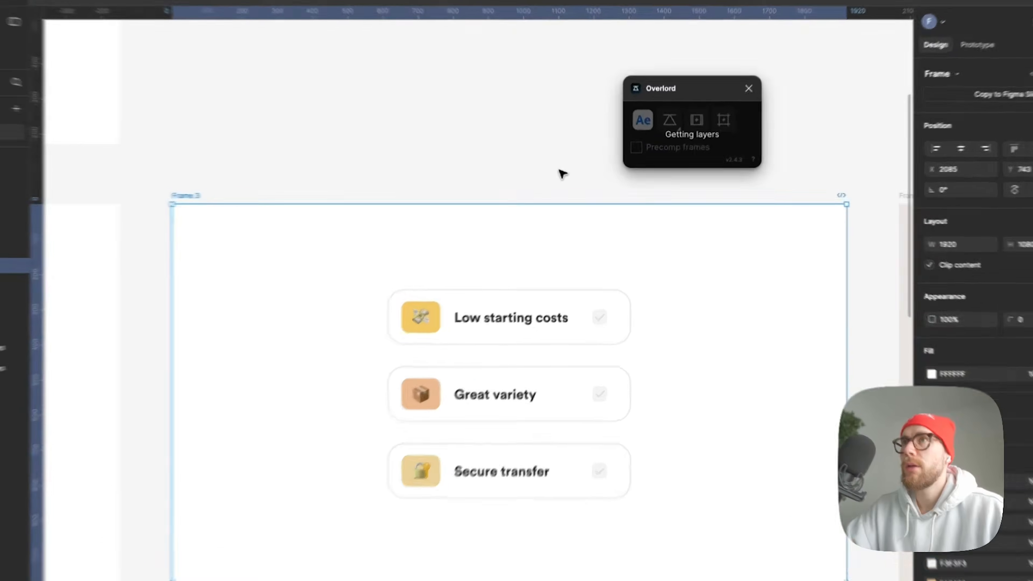
pyautogui.click(577, 175)
pyautogui.click(734, 106)
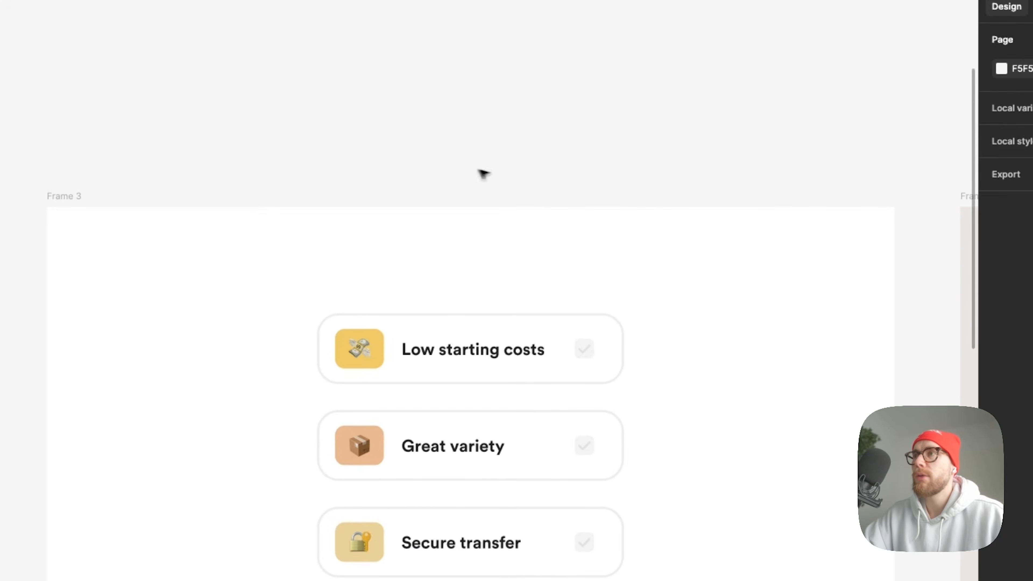
# - Select the money emoji in Frame 3's Low starting costs card and try to flatten it
pyautogui.click(364, 354)
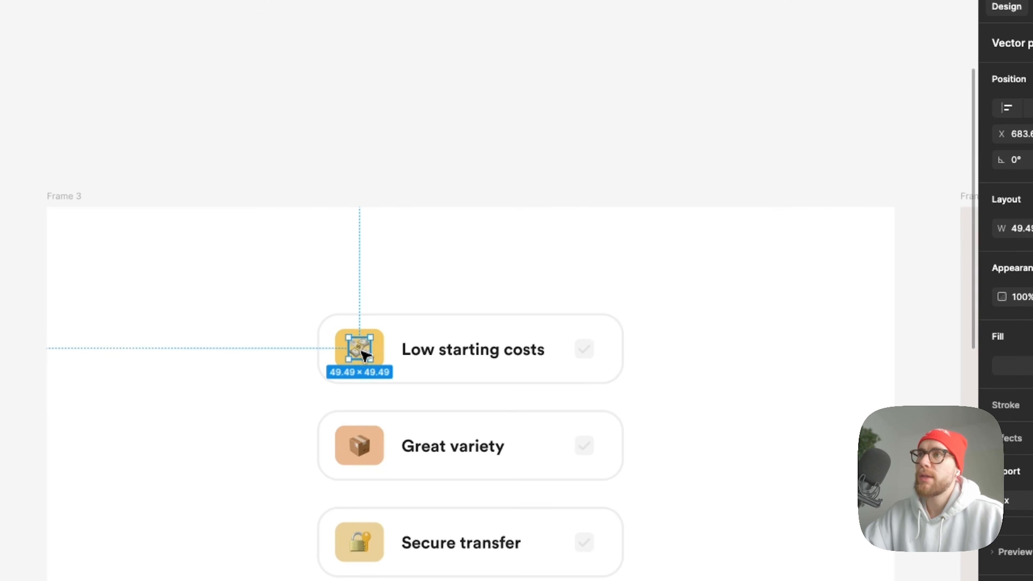
pyautogui.scroll(3, 363, 403)
pyautogui.press('space')
pyautogui.moveTo(410, 432); pyautogui.dragTo(389, 417)
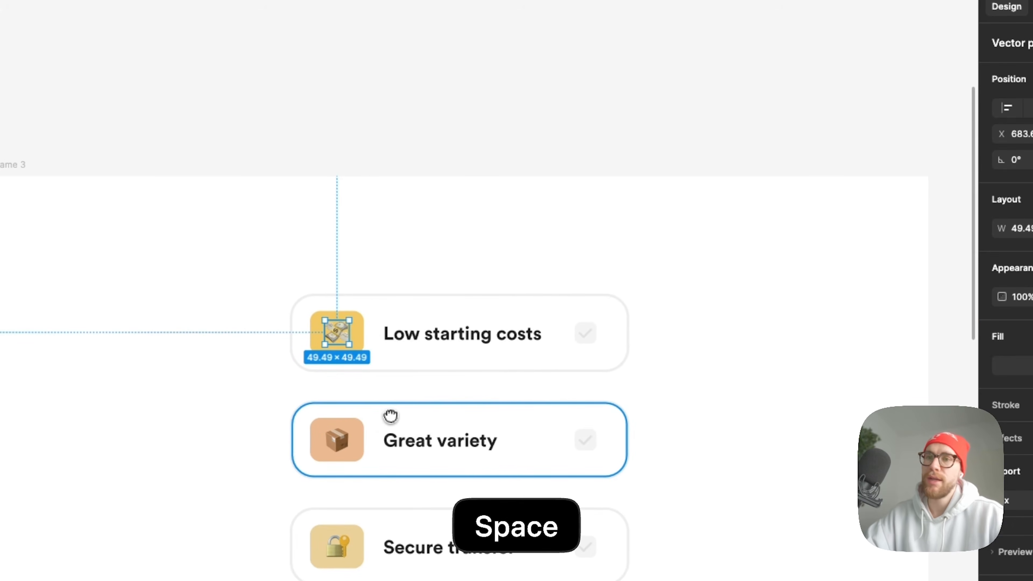
pyautogui.scroll(5, 335, 345)
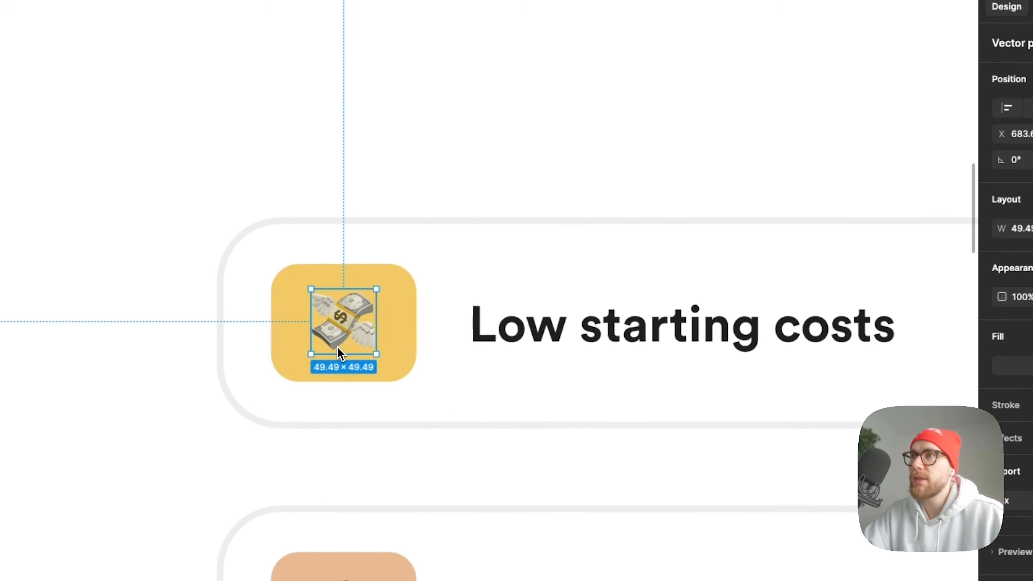
pyautogui.rightClick(342, 330)
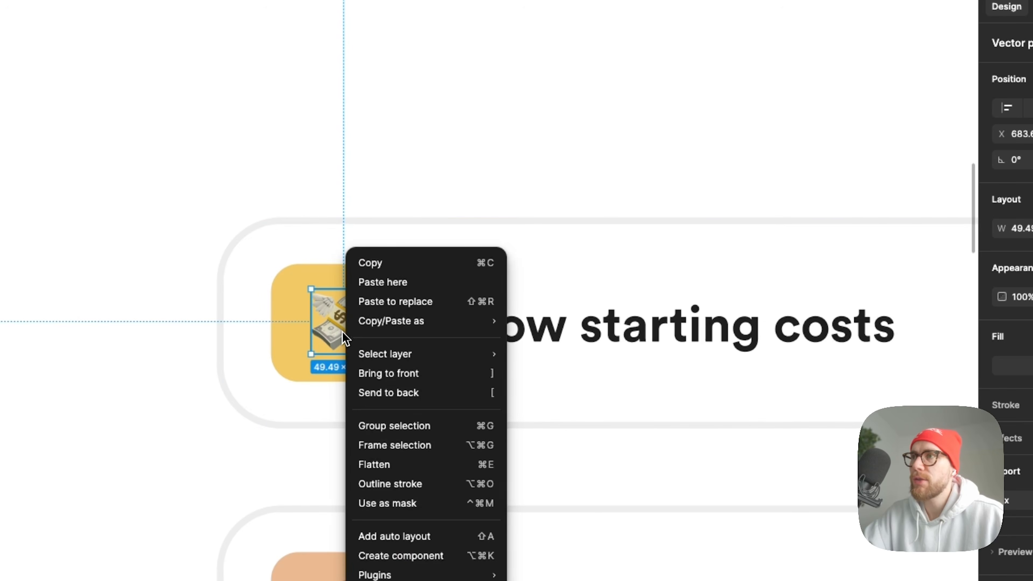
pyautogui.click(360, 461)
pyautogui.scroll(-5, 366, 378)
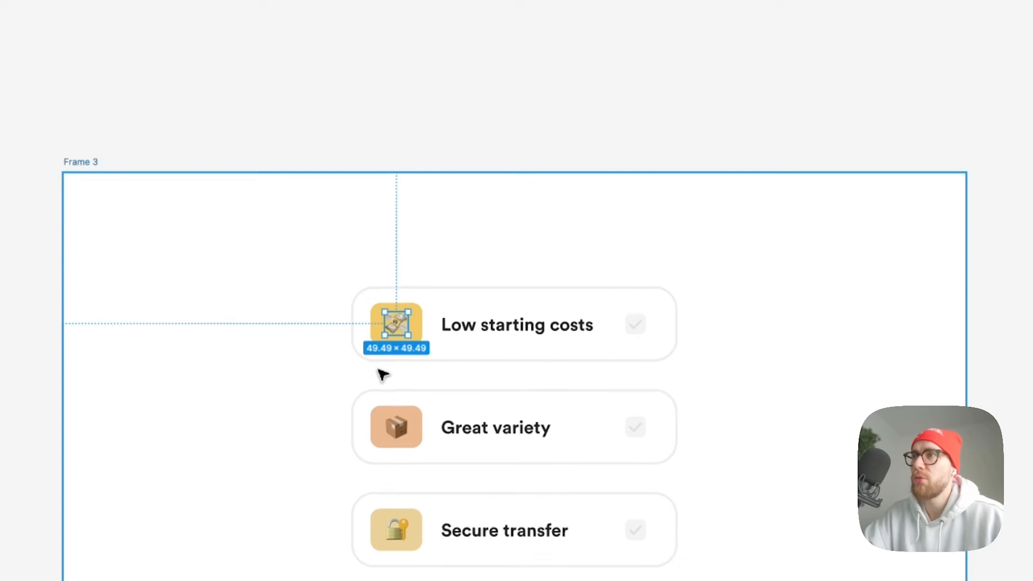
# - Add the box and lock emojis to the money emoji selection in Frame 3 and delete all three
pyautogui.press('space')
pyautogui.moveTo(413, 411); pyautogui.dragTo(456, 320)
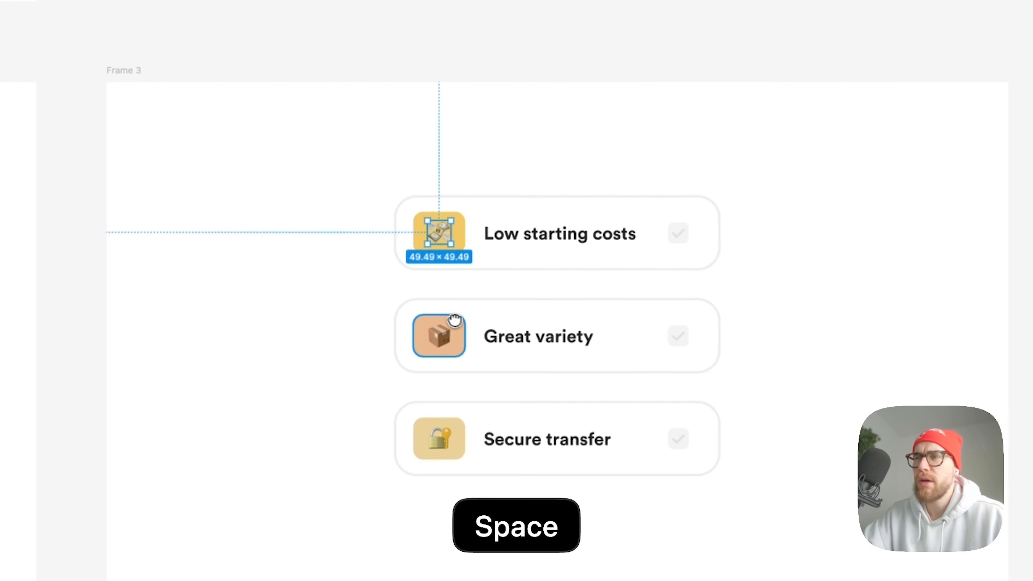
pyautogui.keyDown('shift'); pyautogui.click(442, 345); pyautogui.keyUp('shift')
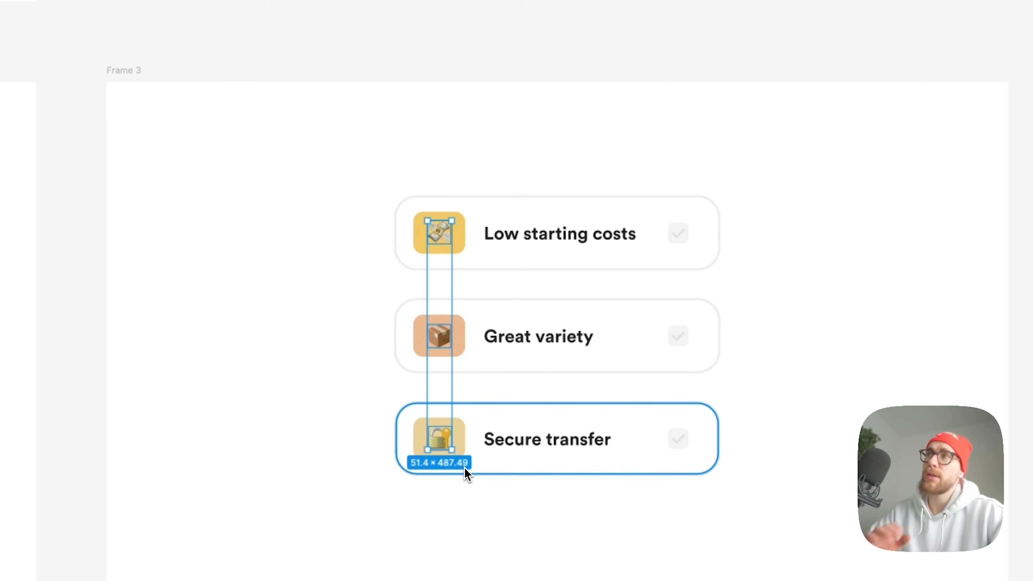
pyautogui.press('space')
pyautogui.moveTo(459, 160); pyautogui.dragTo(757, 365)
pyautogui.moveTo(143, 106); pyautogui.dragTo(609, 293)
pyautogui.moveTo(909, 421); pyautogui.dragTo(227, 217)
pyautogui.moveTo(821, 293); pyautogui.dragTo(455, 254)
pyautogui.moveTo(258, 315); pyautogui.dragTo(870, 282)
pyautogui.moveTo(459, 282); pyautogui.dragTo(491, 308)
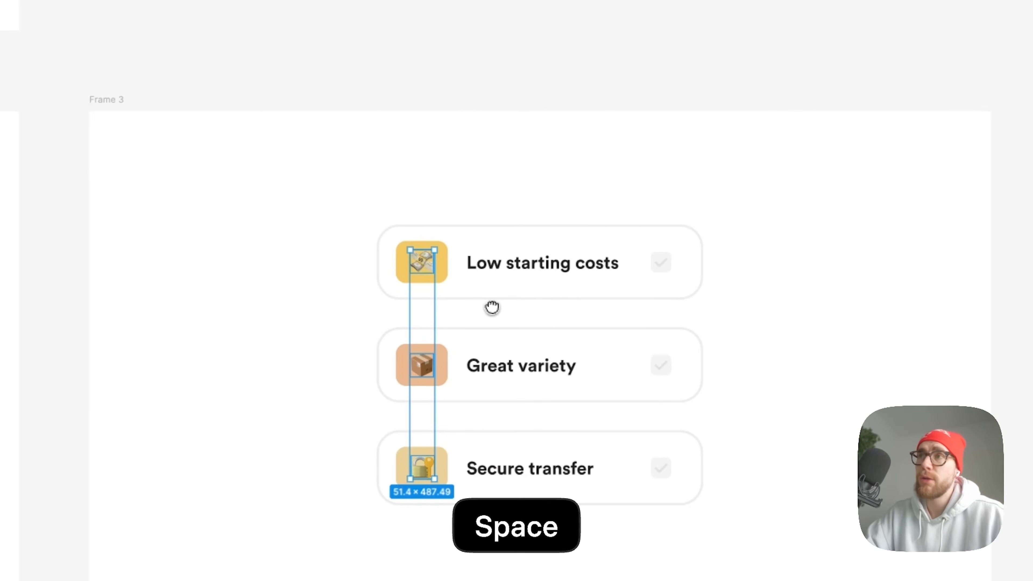
pyautogui.scroll(2, 499, 326)
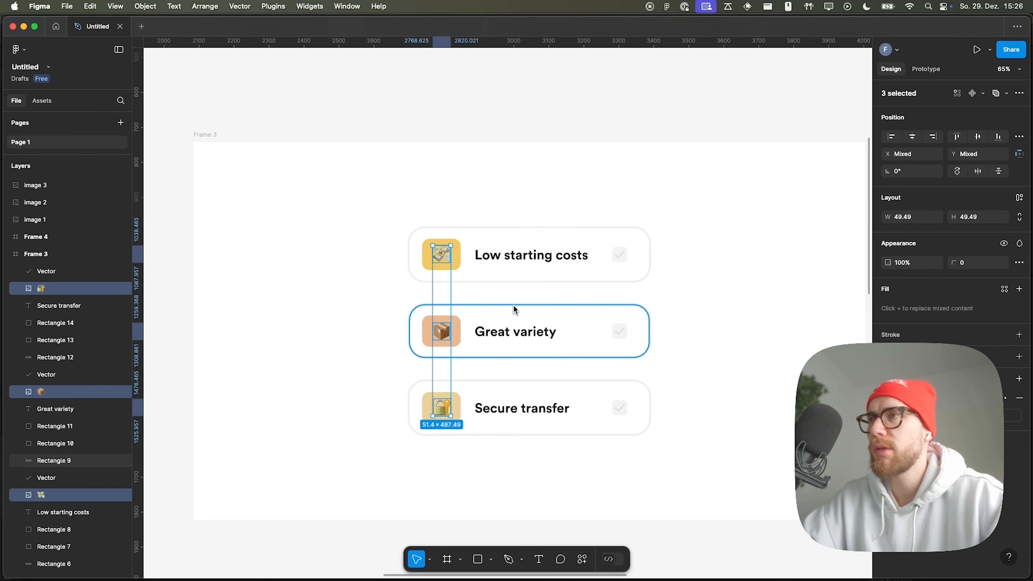
pyautogui.press('BackSpace')
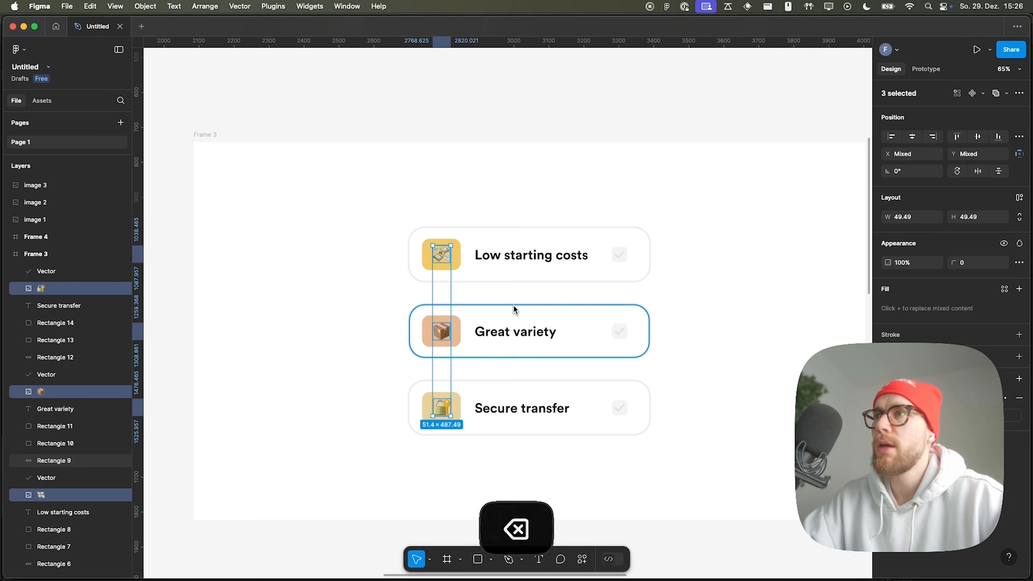
# - Push the whole of Frame 3 to After Effects with Overlord and clear the layer selection there
pyautogui.press('space')
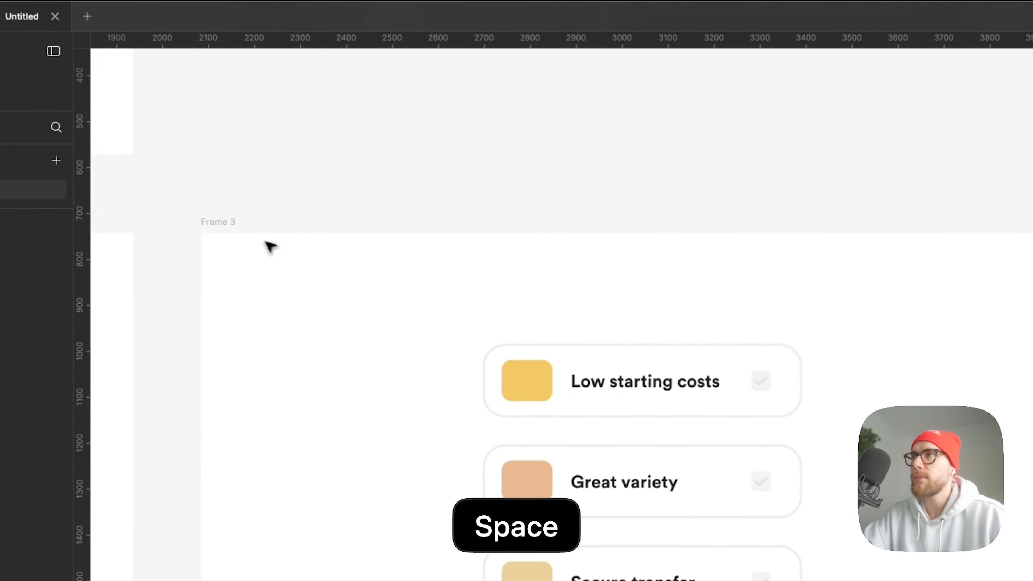
pyautogui.click(239, 223)
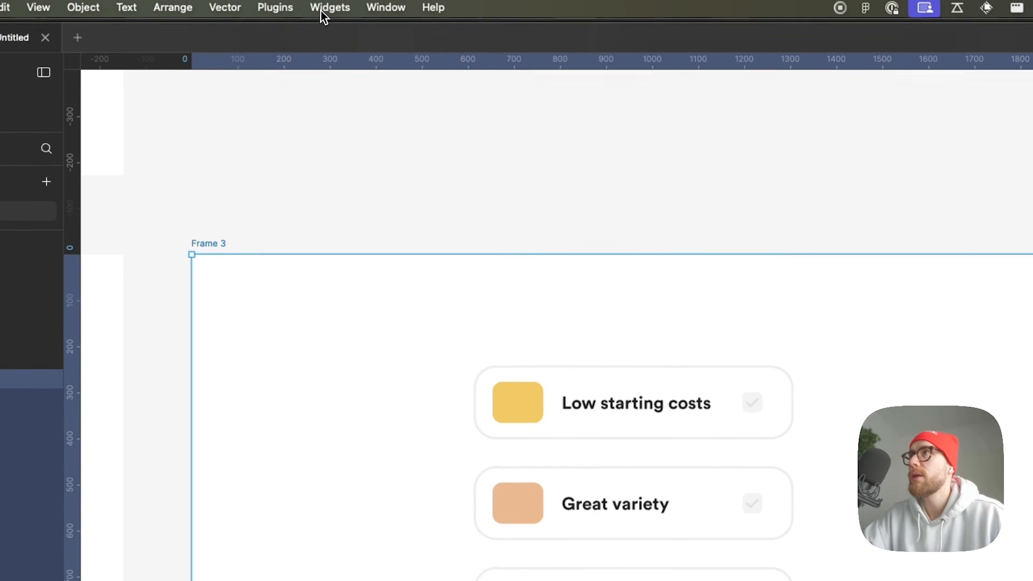
pyautogui.click(325, 10)
pyautogui.click(290, 27)
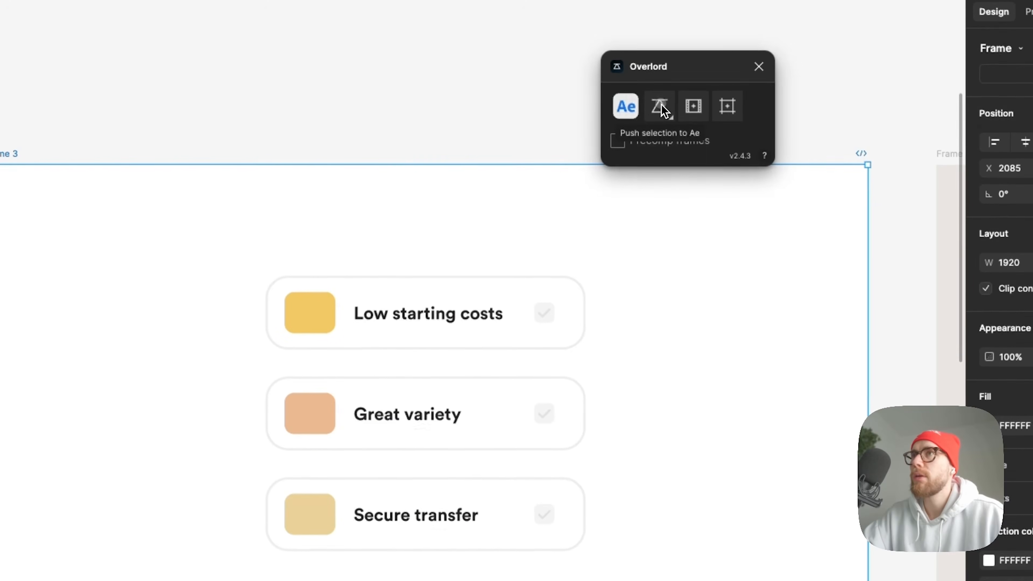
pyautogui.click(661, 107)
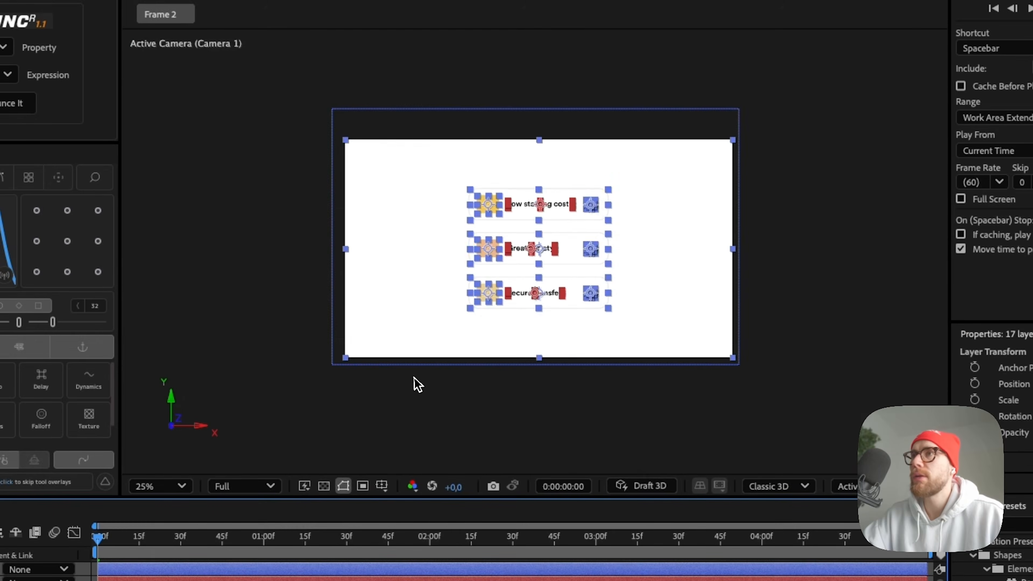
pyautogui.click(502, 431)
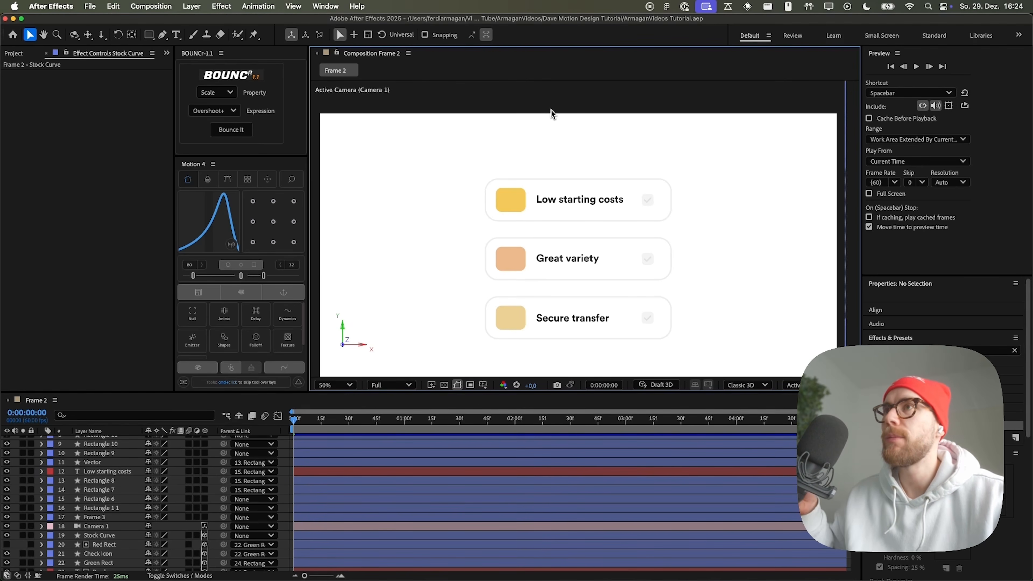
# - Try moving the Low starting costs card with its parented layers, undo the move, and look through the layer stack
pyautogui.click(604, 203)
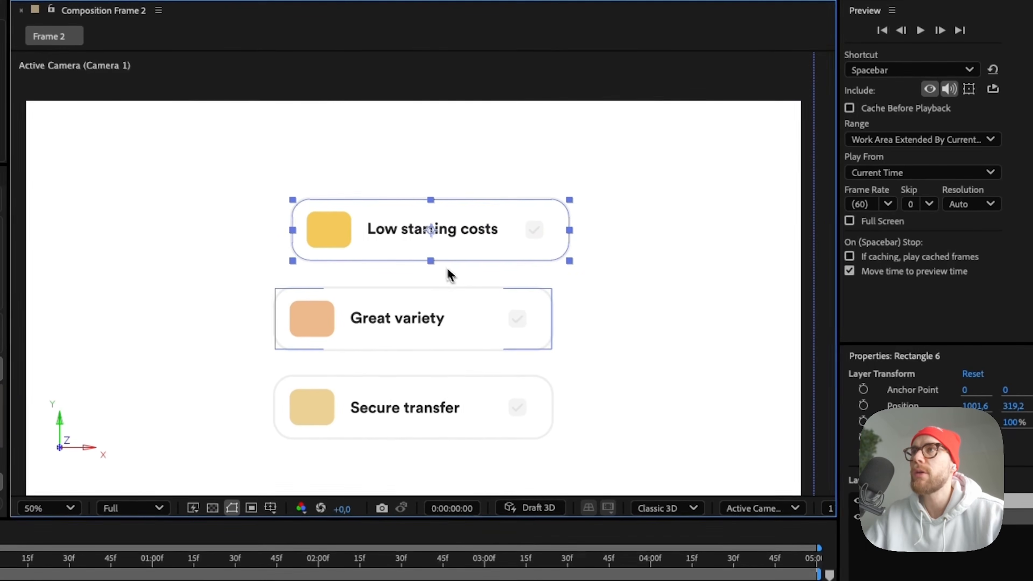
pyautogui.press('super+z')
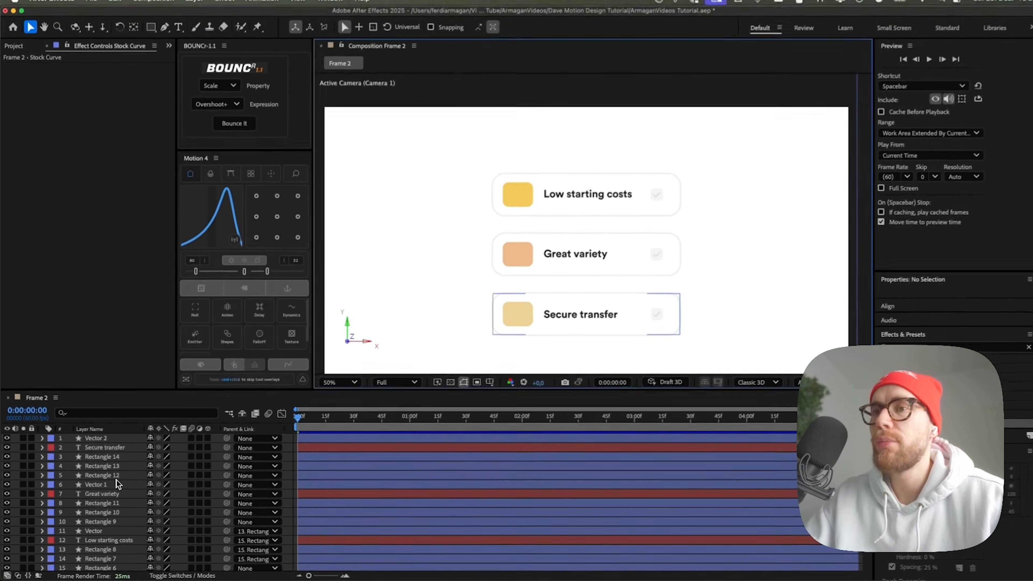
pyautogui.scroll(-4, 130, 478)
pyautogui.scroll(4, 111, 521)
# - Select the imported layers from Vector 2 through Frame 3 and shift them all to start at 0:00:01:34
pyautogui.click(93, 441)
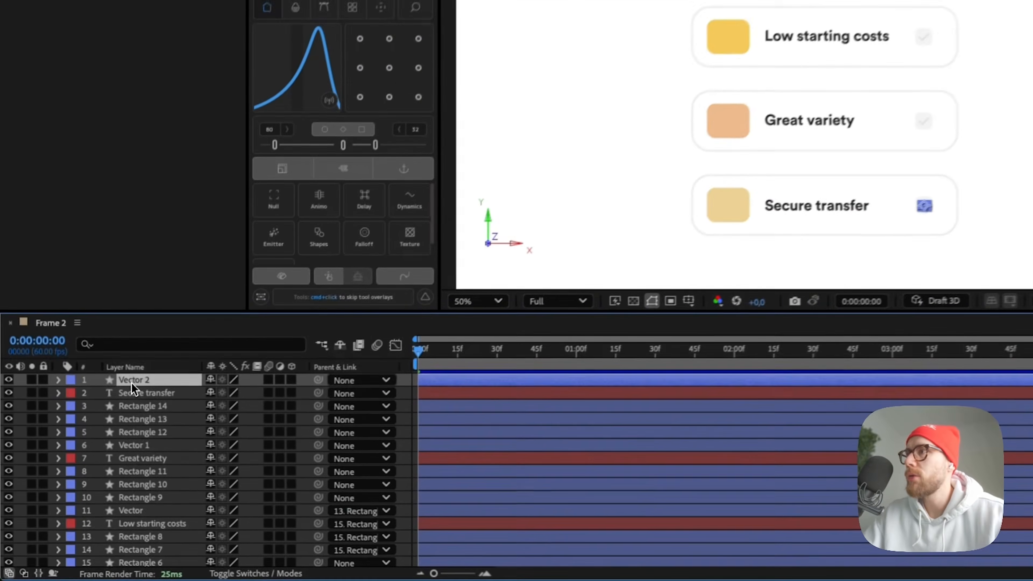
pyautogui.scroll(-4, 171, 464)
pyautogui.keyDown('shift'); pyautogui.click(158, 484); pyautogui.keyUp('shift')
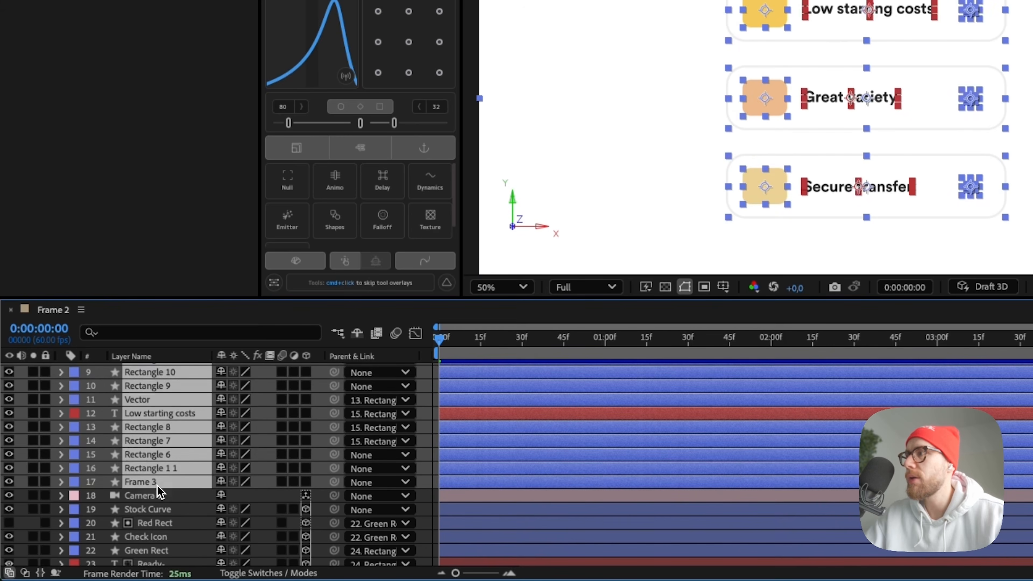
pyautogui.moveTo(458, 479); pyautogui.dragTo(841, 476)
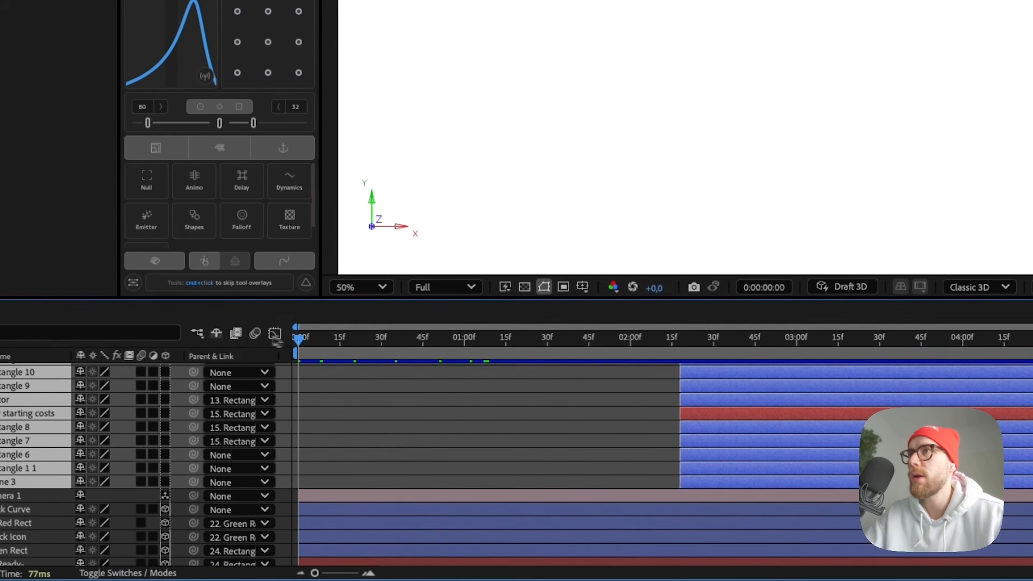
pyautogui.moveTo(299, 342); pyautogui.dragTo(523, 343)
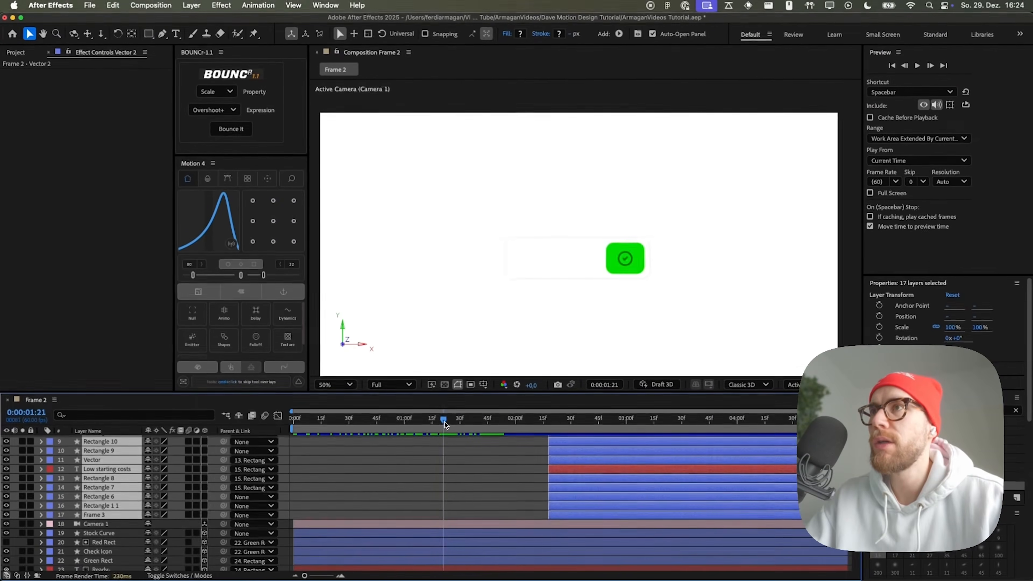
pyautogui.moveTo(446, 424)
pyautogui.mouseDown()
pyautogui.moveTo(473, 428)
pyautogui.moveTo(457, 424)
pyautogui.mouseUp()
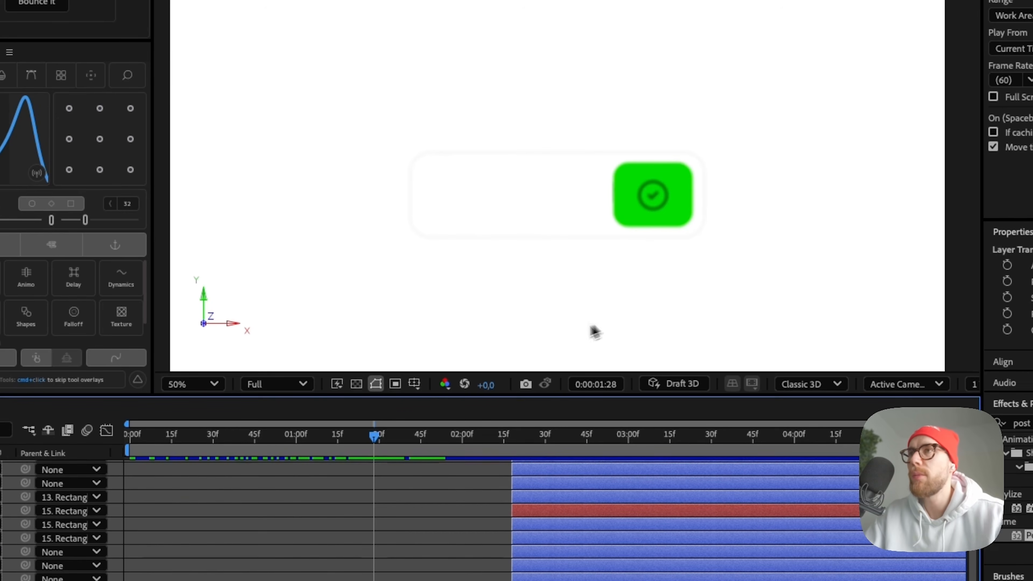
pyautogui.moveTo(387, 436)
pyautogui.mouseDown()
pyautogui.moveTo(377, 439)
pyautogui.moveTo(392, 440)
pyautogui.mouseUp()
pyautogui.moveTo(520, 472); pyautogui.dragTo(415, 469)
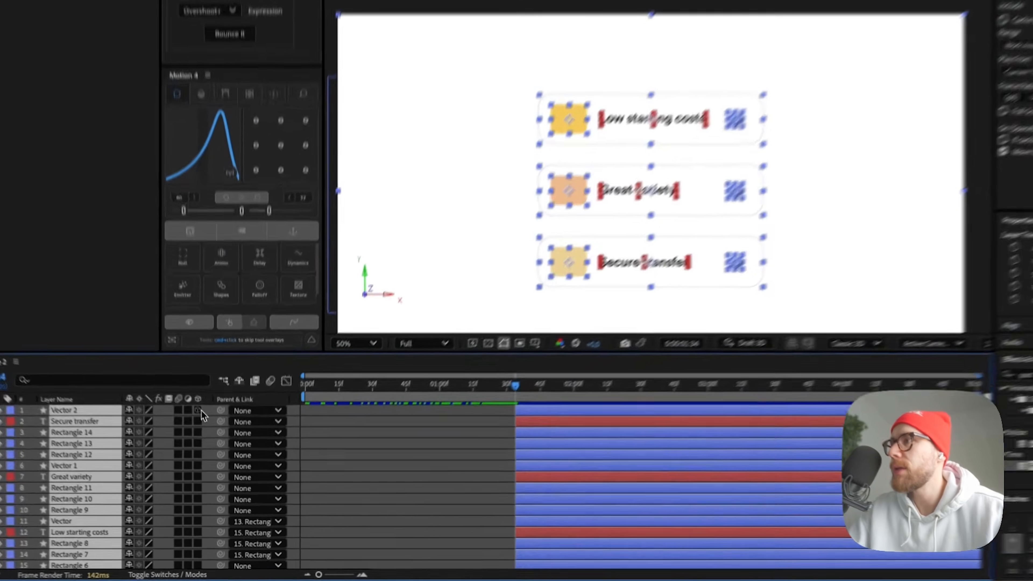
# - Turn the selected layers from Vector 2 through Frame 3 into 3D layers
pyautogui.moveTo(205, 440); pyautogui.dragTo(205, 541)
pyautogui.scroll(-1, 216, 520)
pyautogui.scroll(-3, 205, 497)
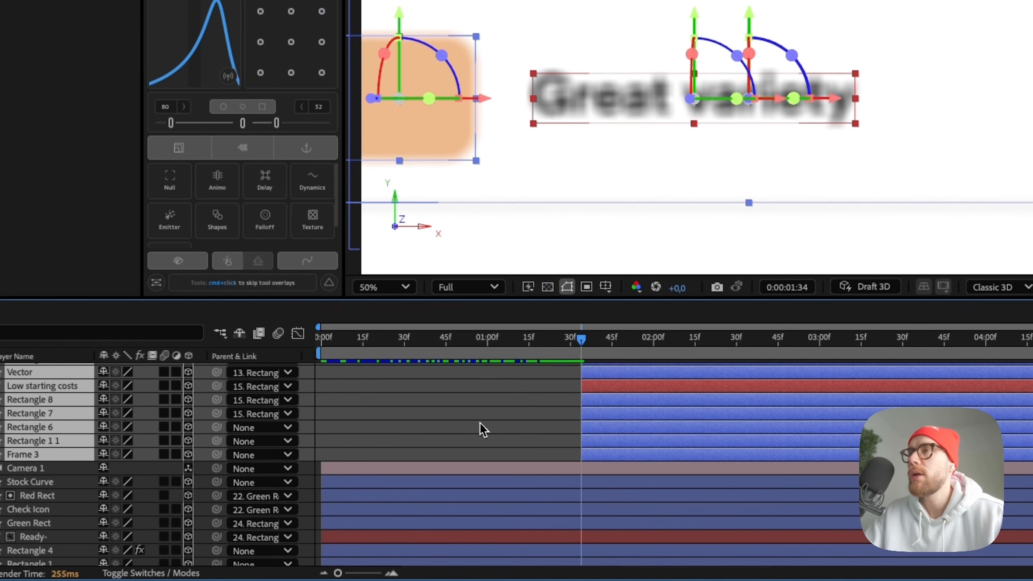
# - Select the layers from Stock Curve through Frame 2 and reveal their Opacity properties
pyautogui.moveTo(565, 350); pyautogui.dragTo(554, 425)
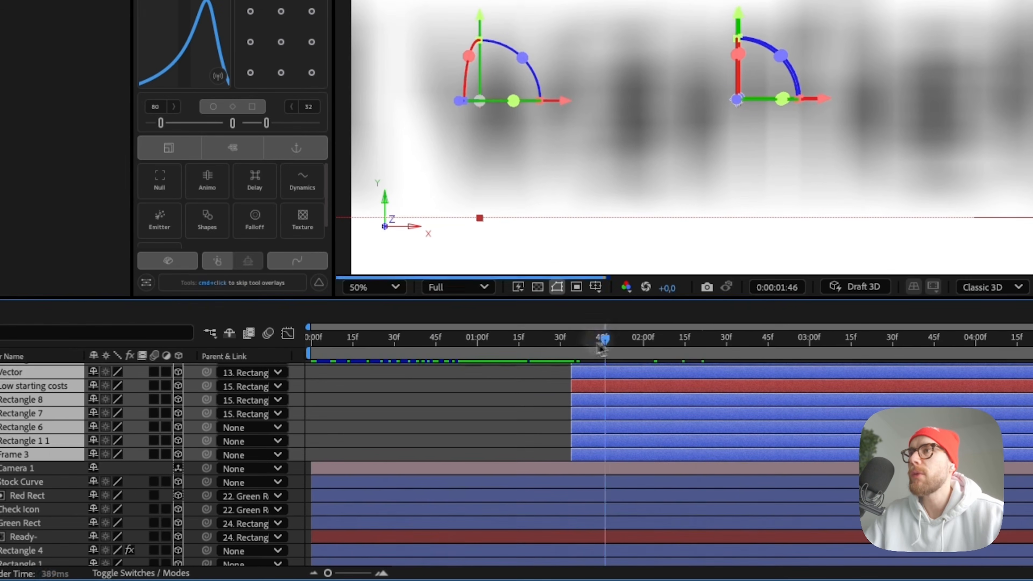
pyautogui.moveTo(601, 348)
pyautogui.mouseDown()
pyautogui.moveTo(376, 346)
pyautogui.moveTo(605, 353)
pyautogui.mouseUp()
pyautogui.scroll(-1, 448, 435)
pyautogui.click(142, 478)
pyautogui.scroll(-1, 145, 481)
pyautogui.keyDown('shift'); pyautogui.click(140, 558); pyautogui.keyUp('shift')
pyautogui.press('t')
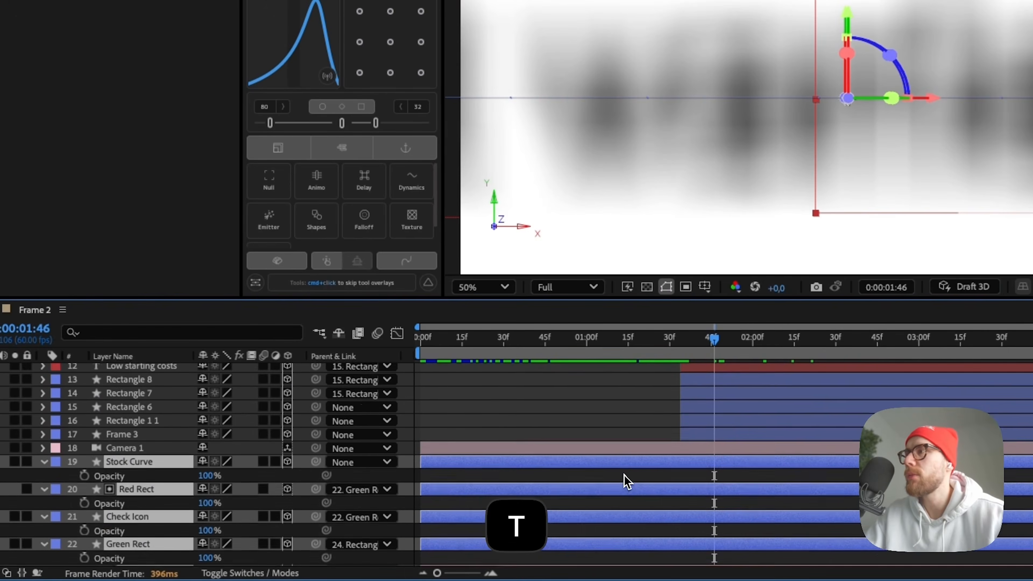
# - Keyframe the selected layers' opacity to fade from 100% at about 0:00:01:17 to 0% at 0:00:01:39
pyautogui.scroll(-3, 623, 471)
pyautogui.moveTo(723, 342); pyautogui.dragTo(751, 347)
pyautogui.moveTo(688, 353); pyautogui.dragTo(632, 353)
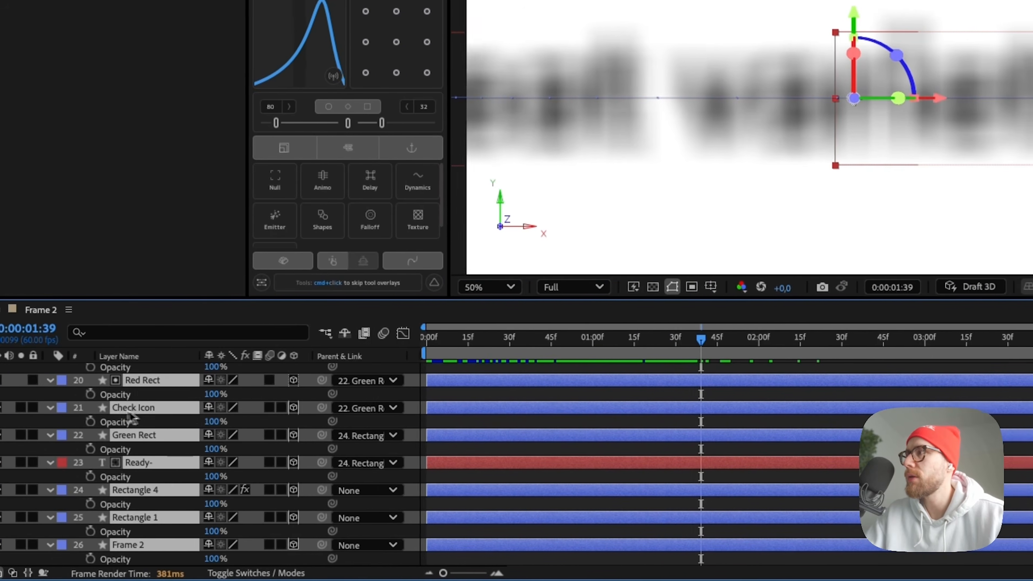
pyautogui.click(20, 394)
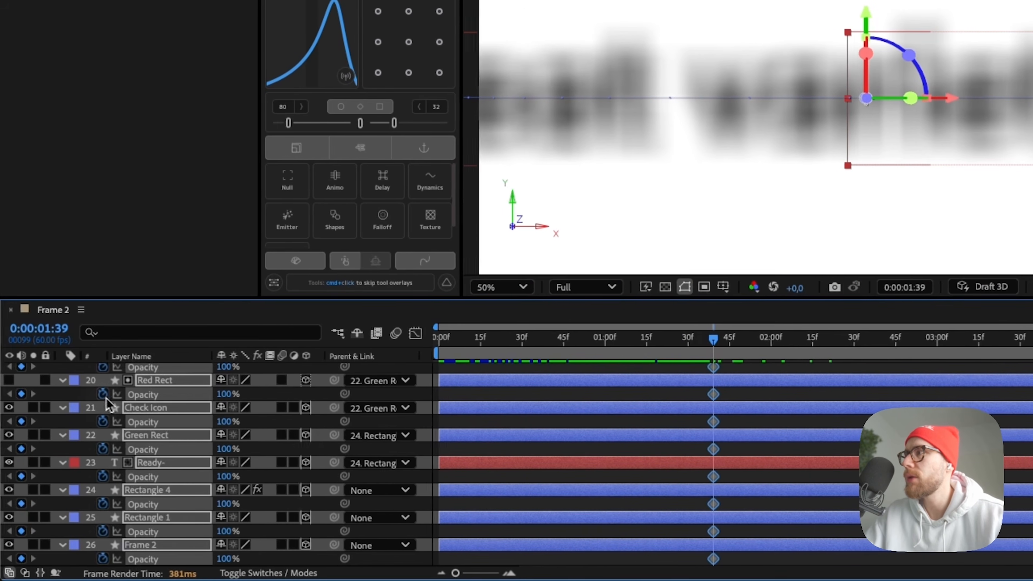
pyautogui.moveTo(715, 374); pyautogui.dragTo(654, 380)
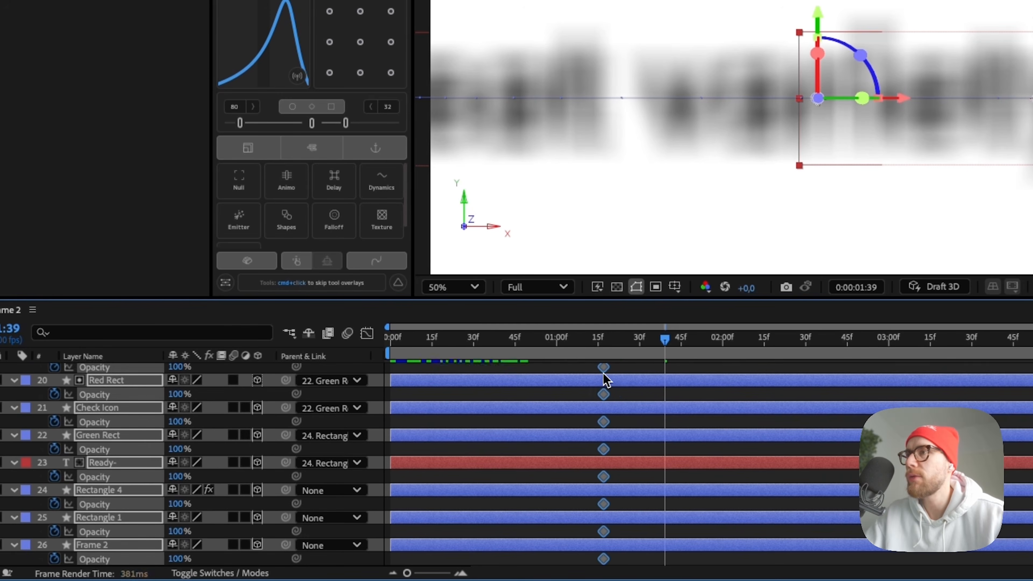
pyautogui.moveTo(174, 395); pyautogui.dragTo(85, 396)
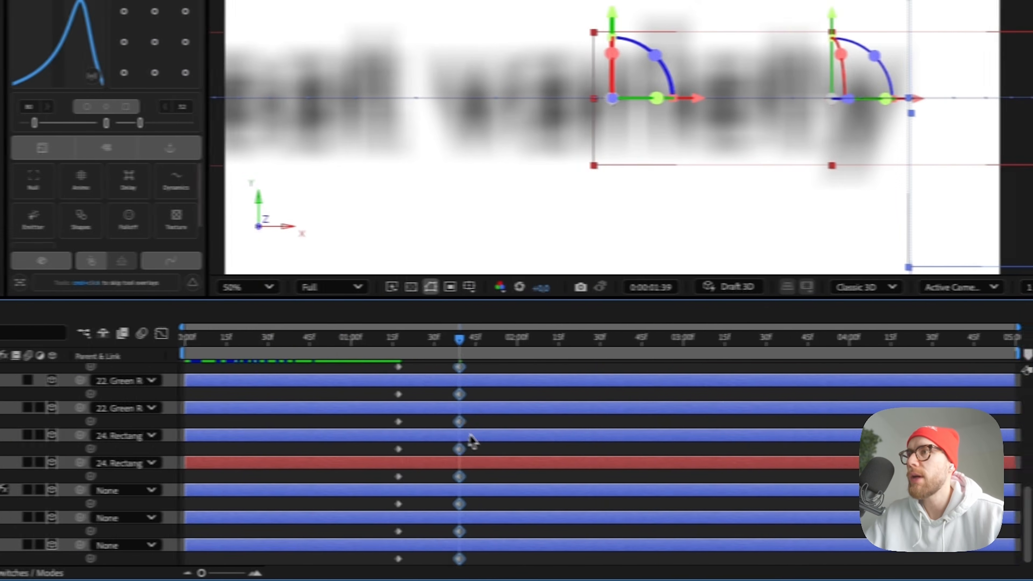
pyautogui.click(676, 393)
# - Trim the layers from Stock Curve through Frame 2 so they end at their 0% opacity keyframes
pyautogui.moveTo(333, 341); pyautogui.dragTo(425, 357)
pyautogui.click(471, 546)
pyautogui.scroll(10, 486, 451)
pyautogui.scroll(-5, 484, 444)
pyautogui.keyDown('shift'); pyautogui.click(461, 464); pyautogui.keyUp('shift')
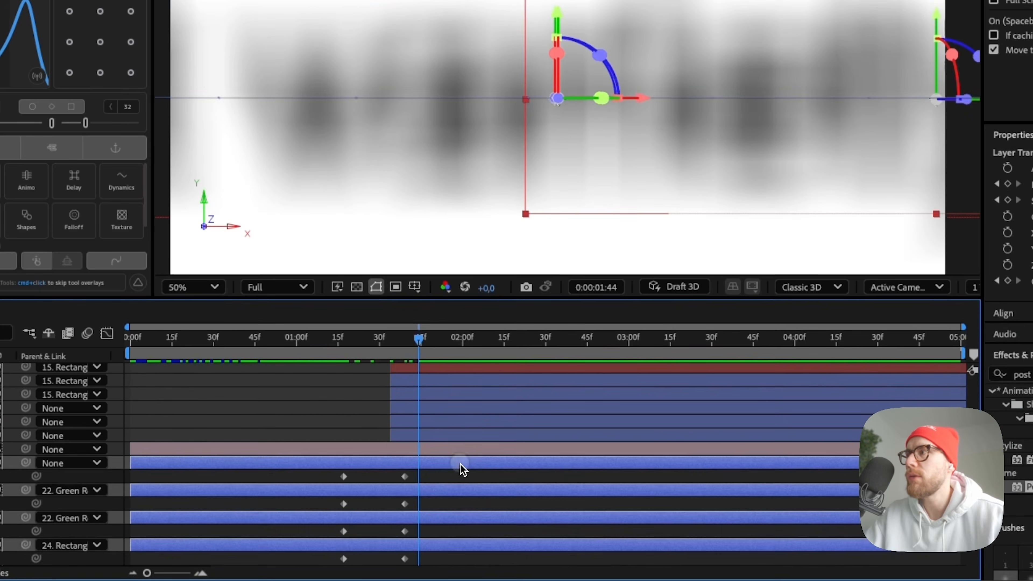
pyautogui.scroll(-1, 482, 474)
pyautogui.moveTo(854, 458); pyautogui.dragTo(309, 451)
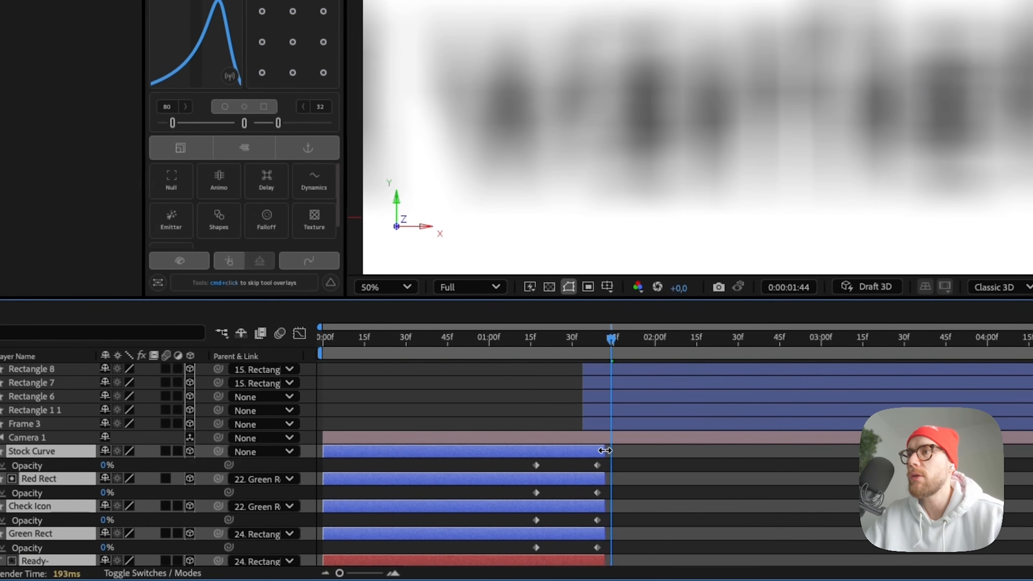
pyautogui.moveTo(605, 451); pyautogui.dragTo(596, 450)
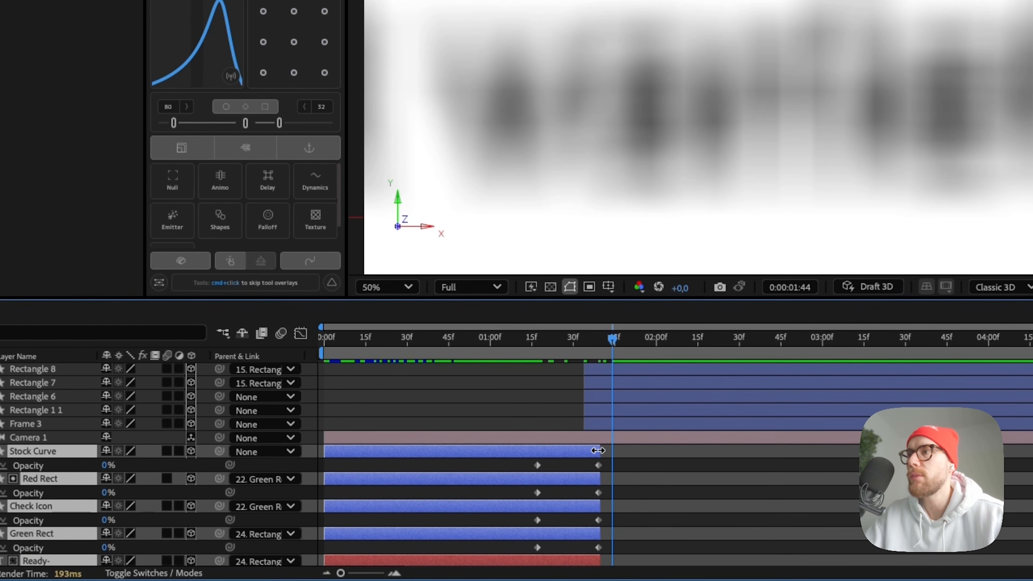
pyautogui.click(642, 473)
pyautogui.scroll(-4, 607, 474)
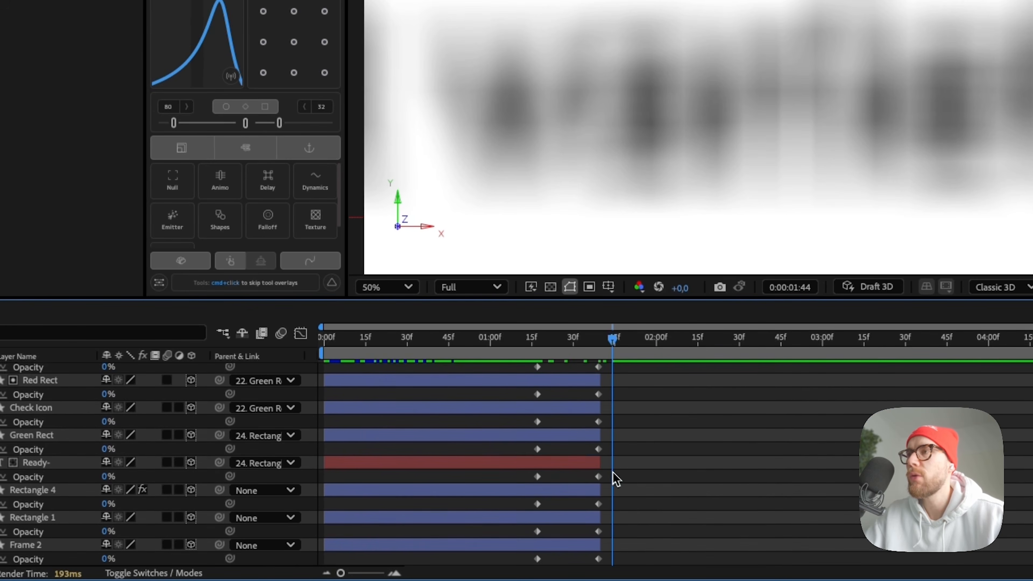
# - Check the fade-out up to 0:00:01:36 and collapse the revealed properties of all layers
pyautogui.click(532, 341)
pyautogui.moveTo(554, 348); pyautogui.dragTo(590, 346)
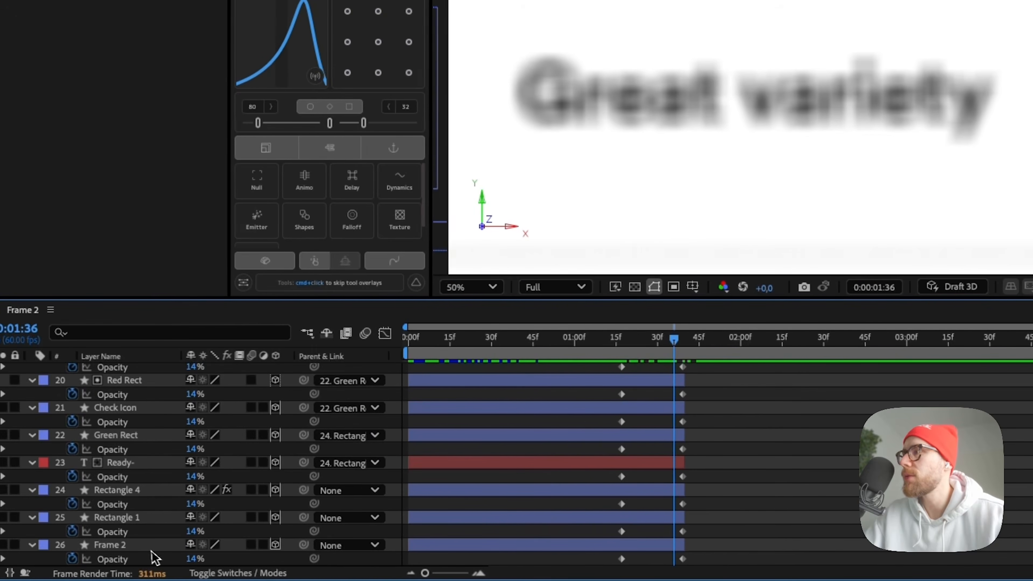
pyautogui.click(62, 492)
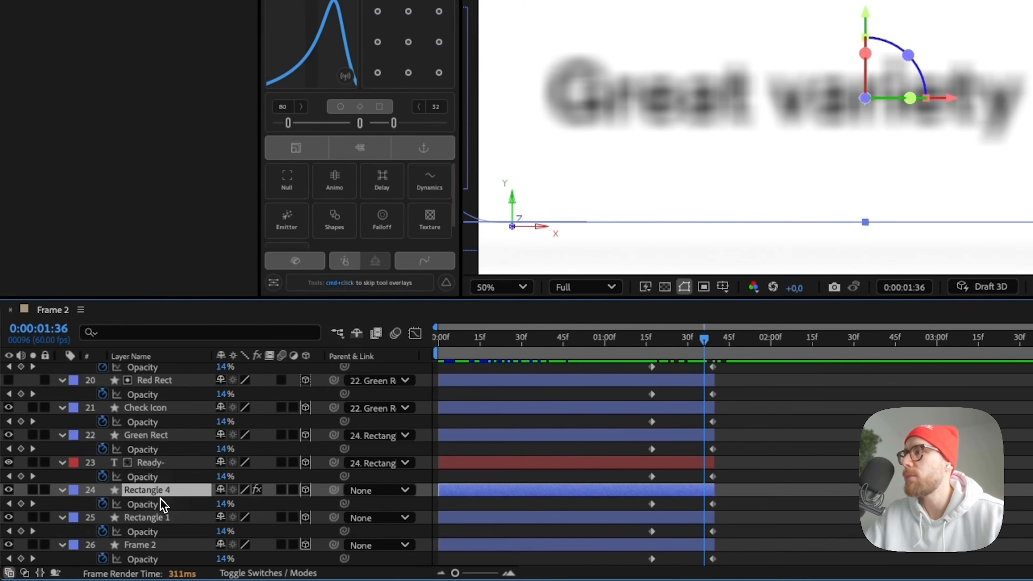
pyautogui.press('super+a')
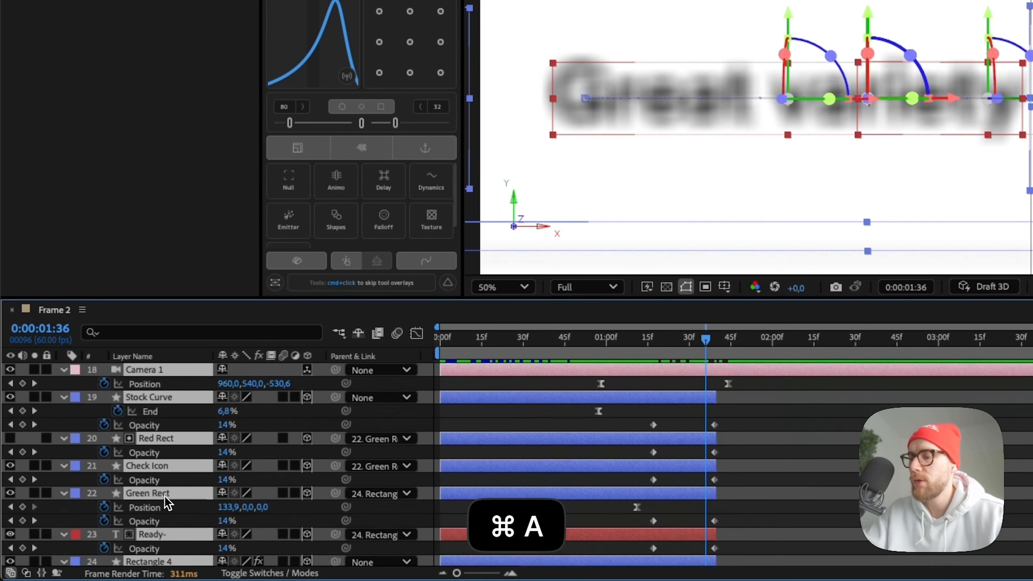
pyautogui.press('u')
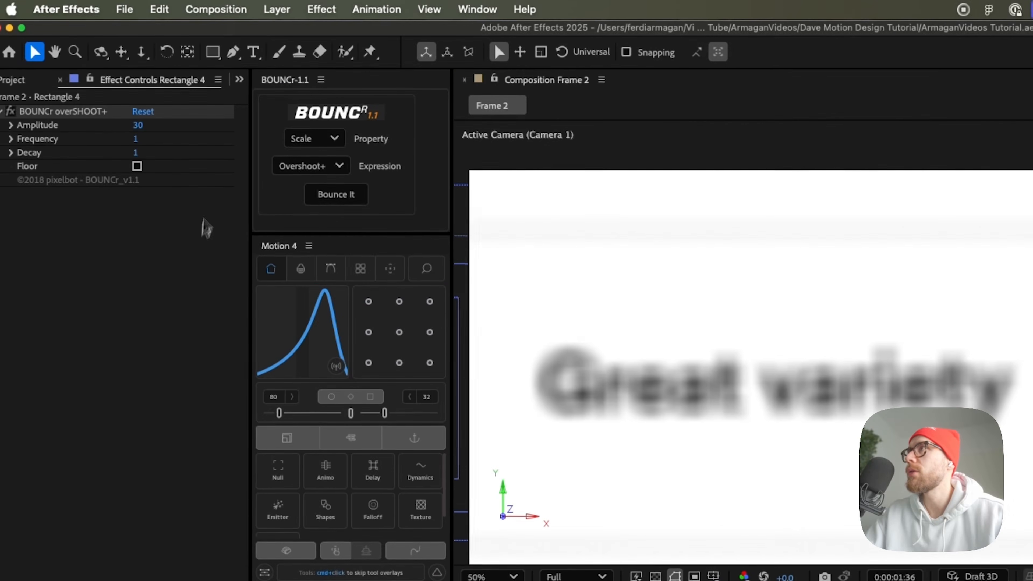
# - Create a white 1920 × 1080 px solid named Background and place it beneath Frame 2 at the end of the layer stack
pyautogui.click(277, 9)
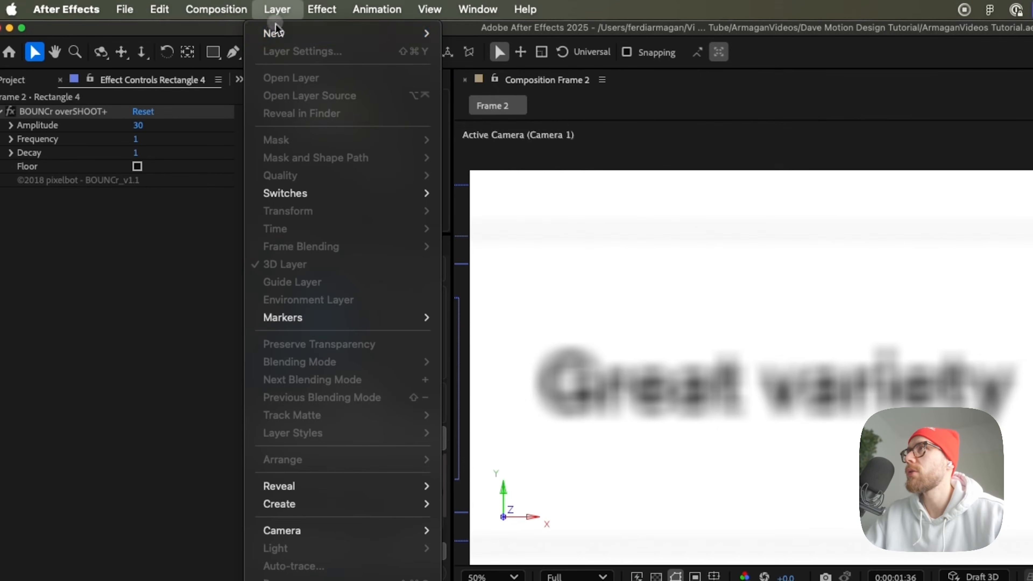
pyautogui.moveTo(293, 32)
pyautogui.click(515, 51)
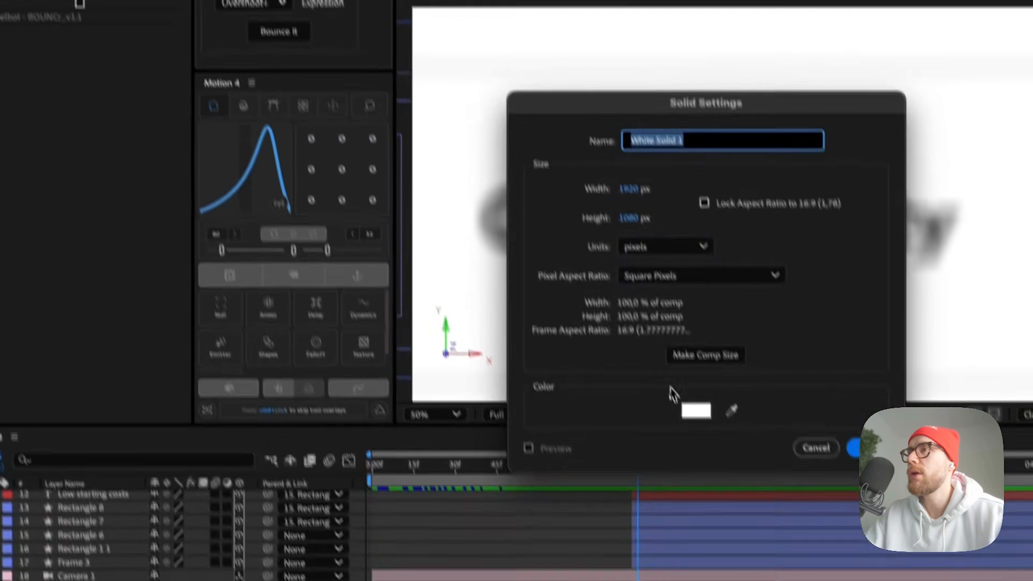
pyautogui.write('Background')
pyautogui.press('Return')
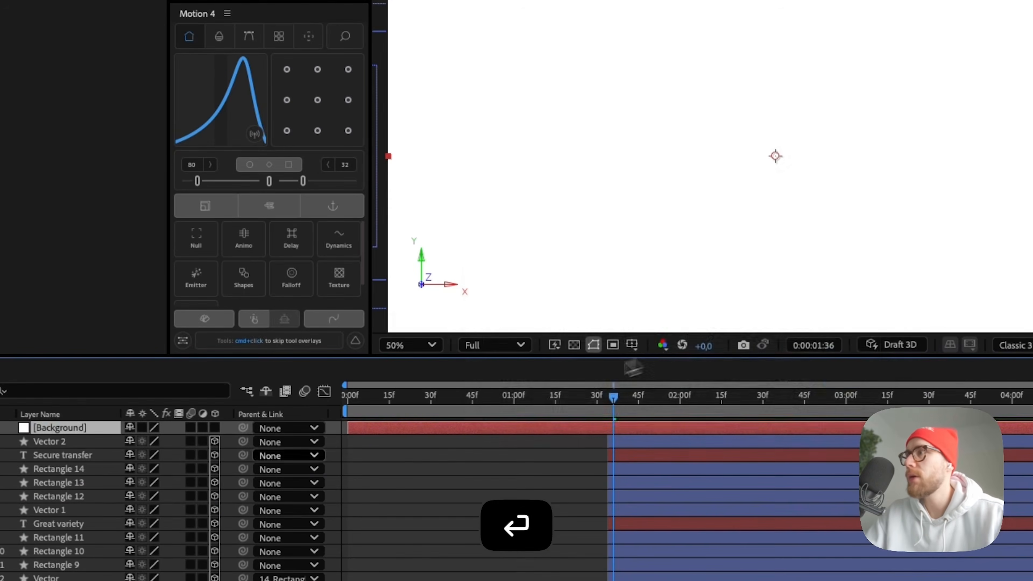
pyautogui.scroll(-5, 174, 569)
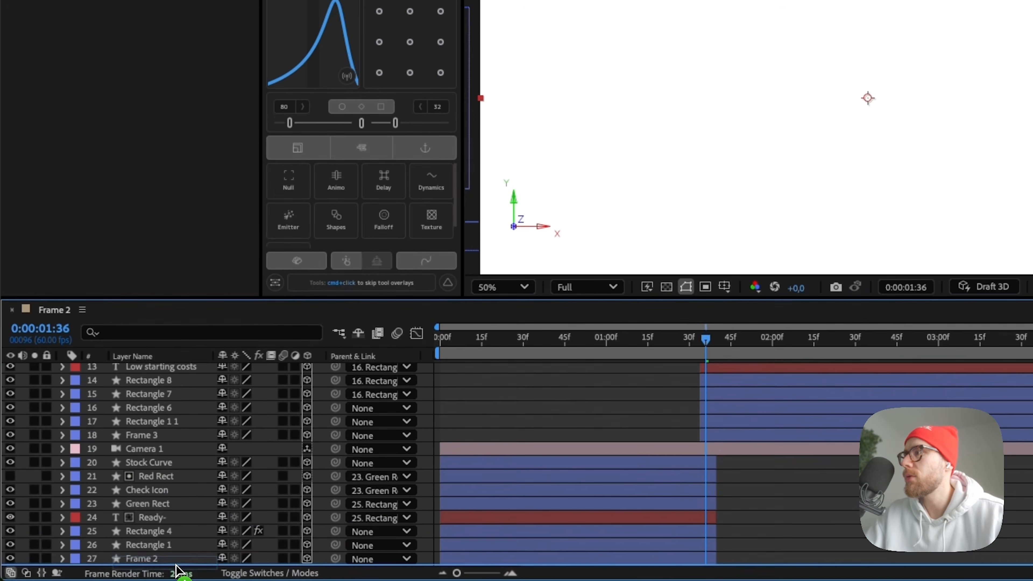
pyautogui.moveTo(176, 565); pyautogui.dragTo(177, 566)
pyautogui.moveTo(706, 340); pyautogui.dragTo(680, 351)
pyautogui.moveTo(598, 349); pyautogui.dragTo(666, 368)
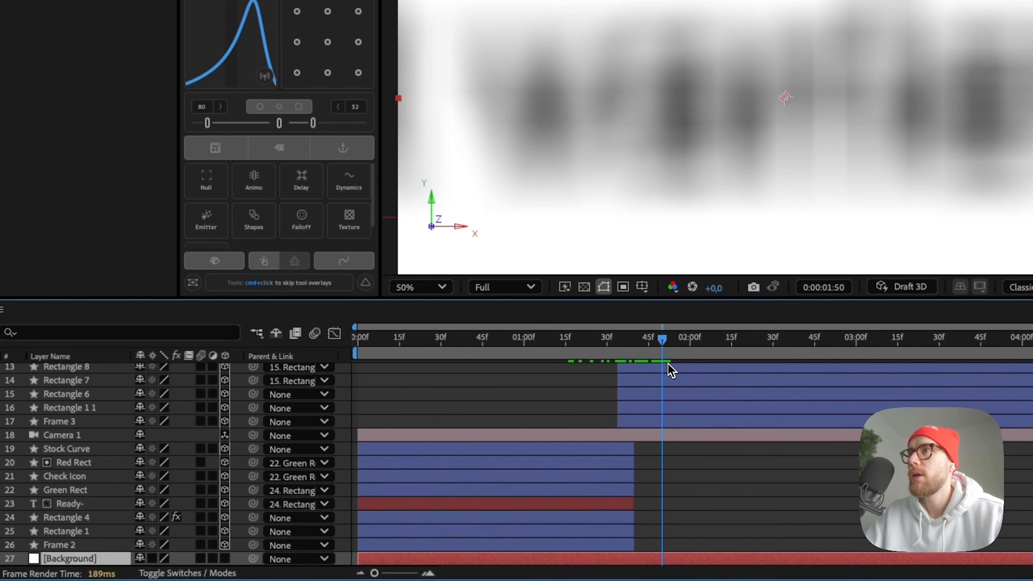
# - Select the layers from Vector 2 through Frame 3 and reveal their Position properties
pyautogui.scroll(8, 132, 449)
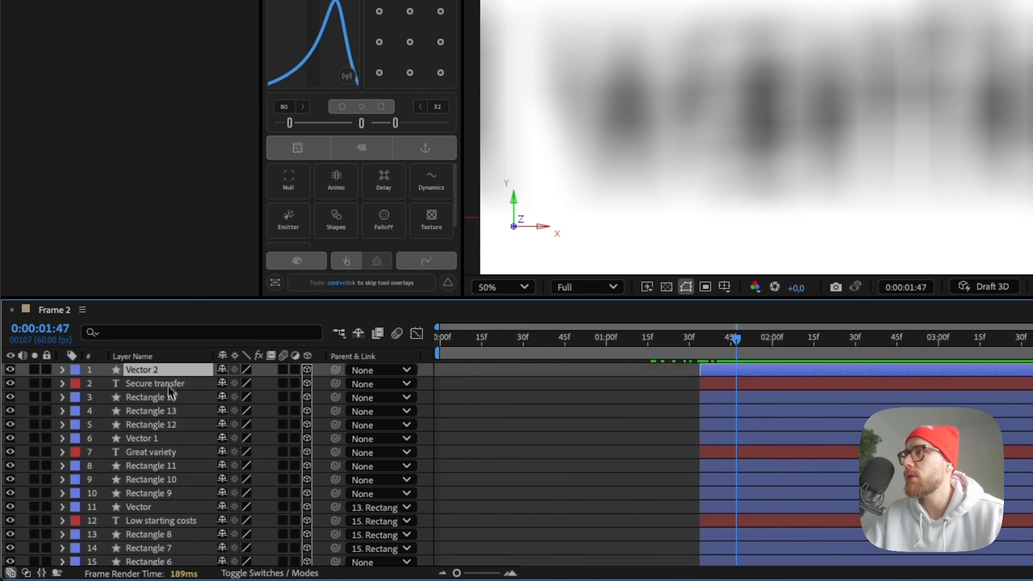
pyautogui.scroll(-3, 178, 478)
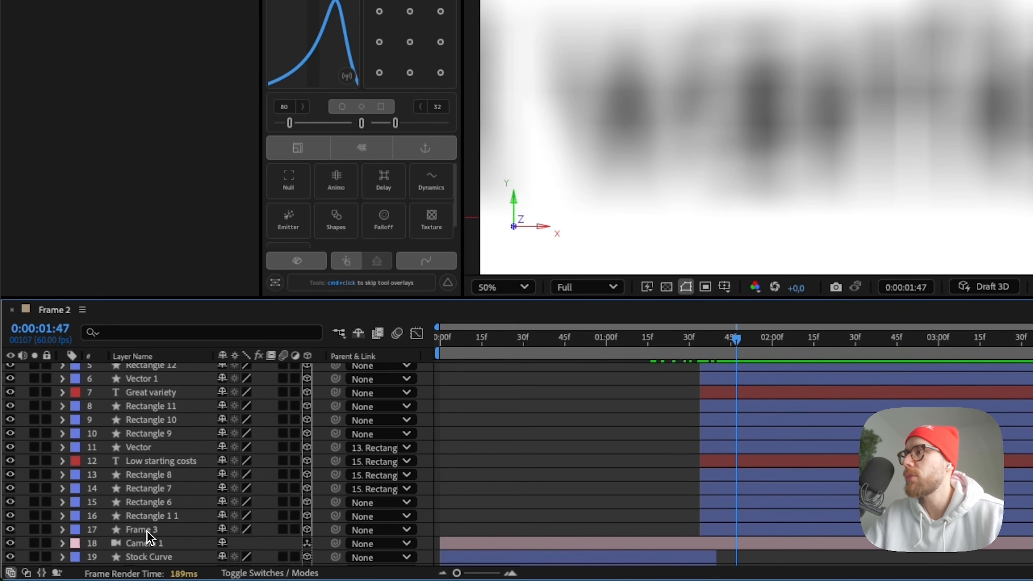
pyautogui.press('super+a')
pyautogui.press('p')
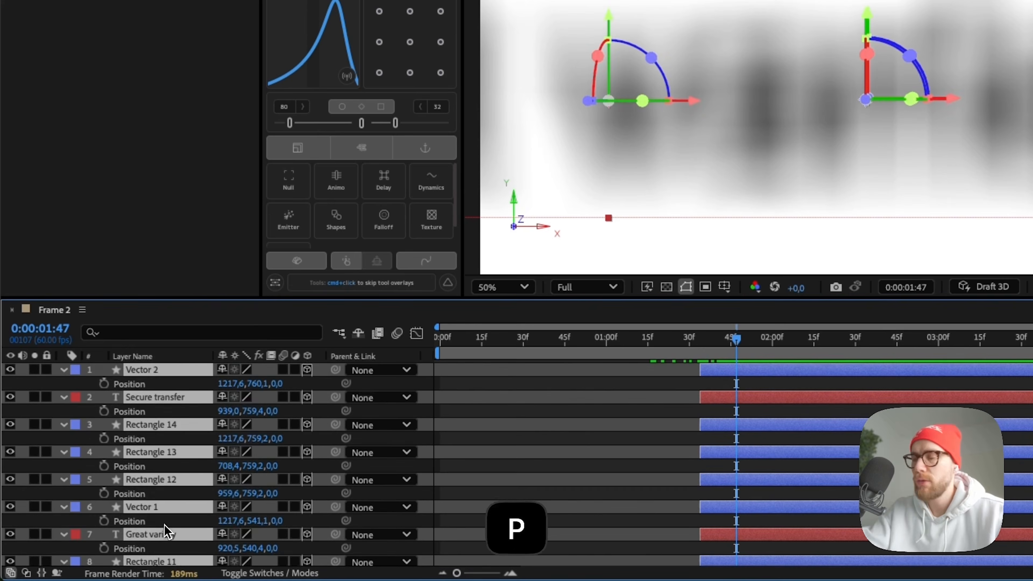
# - Push the selected feature card layers back to a Z position of 2501 and preview the transition from the Ready button
pyautogui.moveTo(284, 394); pyautogui.dragTo(865, 403)
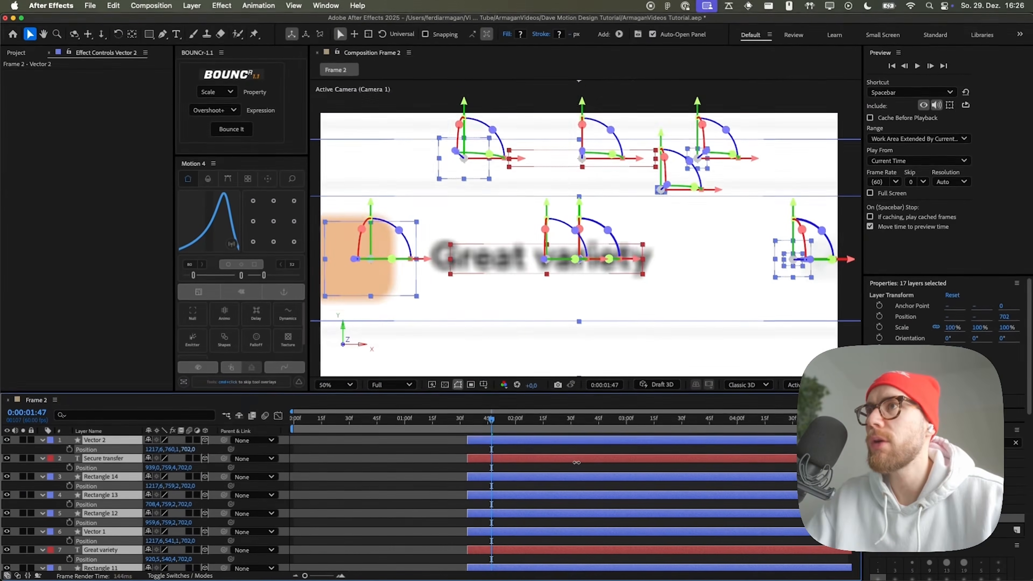
pyautogui.moveTo(576, 462); pyautogui.dragTo(861, 470)
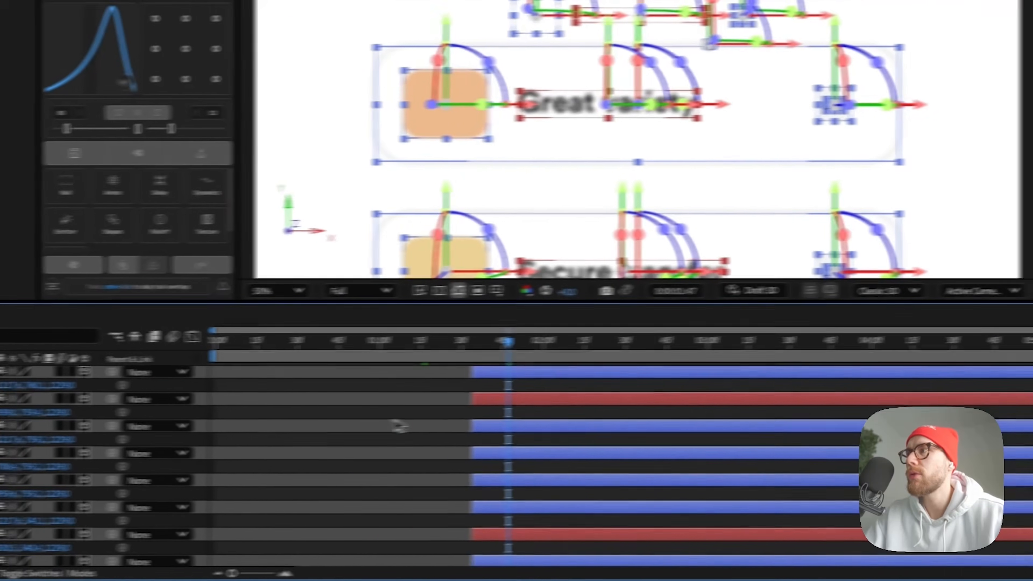
pyautogui.moveTo(61, 387); pyautogui.dragTo(667, 401)
pyautogui.moveTo(540, 399); pyautogui.dragTo(858, 403)
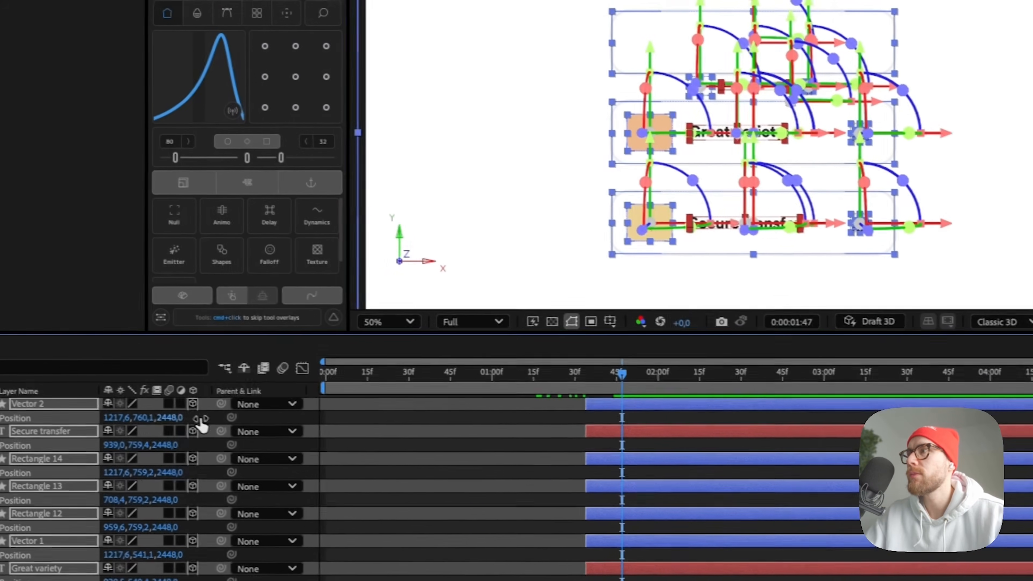
pyautogui.moveTo(175, 419); pyautogui.dragTo(257, 447)
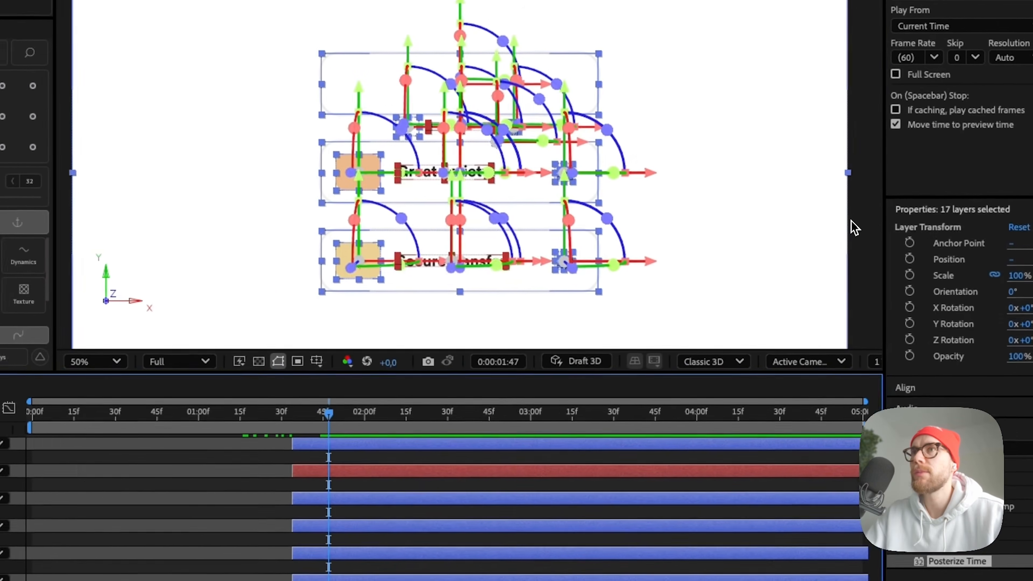
pyautogui.click(849, 224)
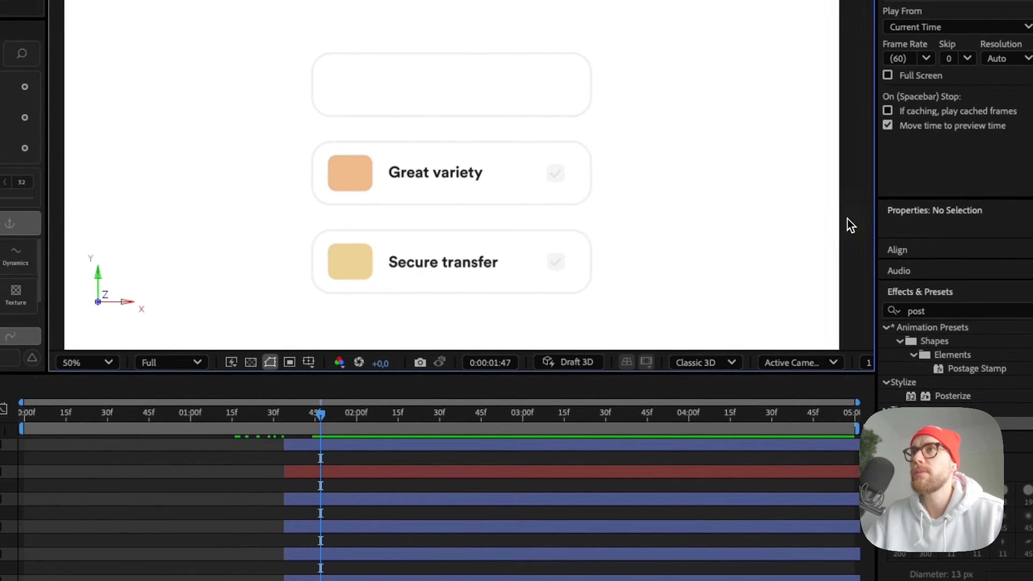
pyautogui.moveTo(387, 398); pyautogui.dragTo(229, 398)
pyautogui.moveTo(448, 347); pyautogui.dragTo(617, 349)
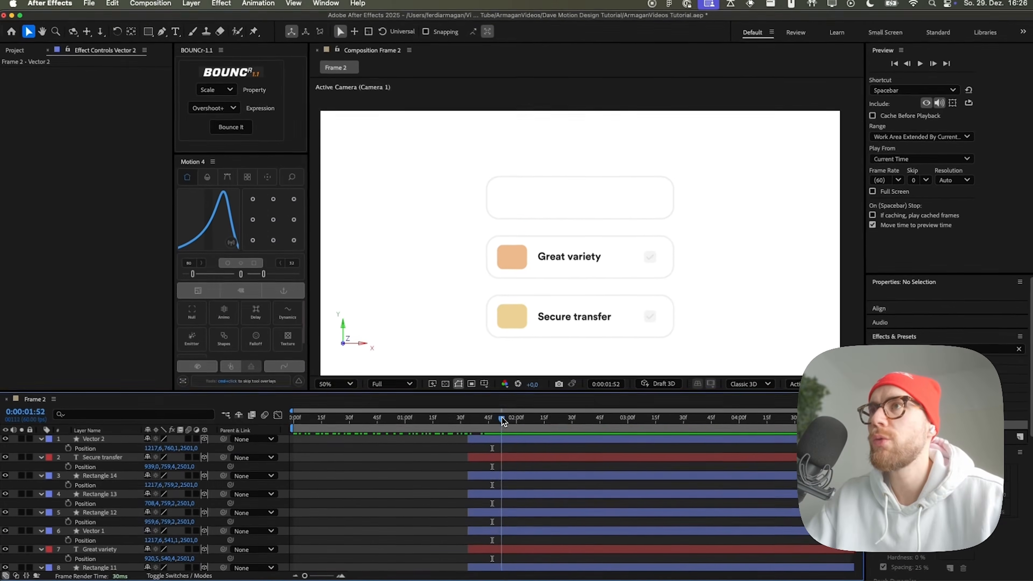
pyautogui.moveTo(502, 417); pyautogui.dragTo(451, 413)
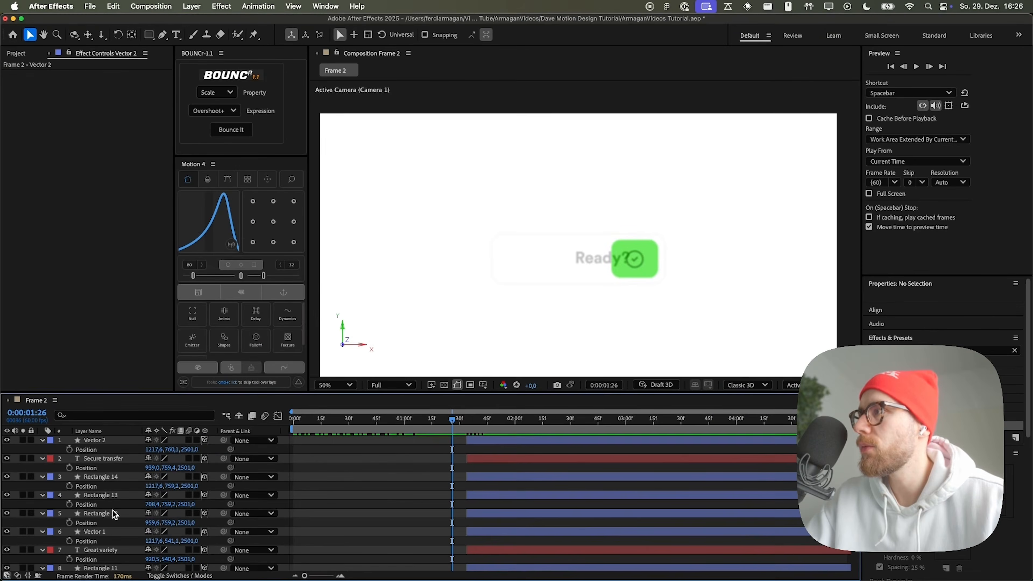
# - Delete both opacity keyframes of the Red Rect matte layer and preview the fade into the feature cards
pyautogui.scroll(-10, 116, 514)
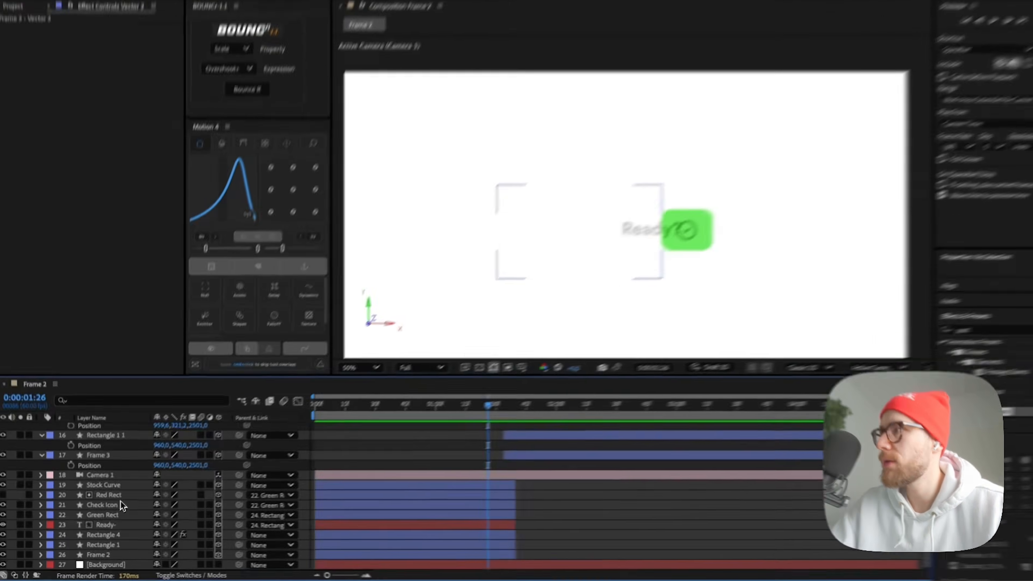
pyautogui.click(114, 503)
pyautogui.press('t')
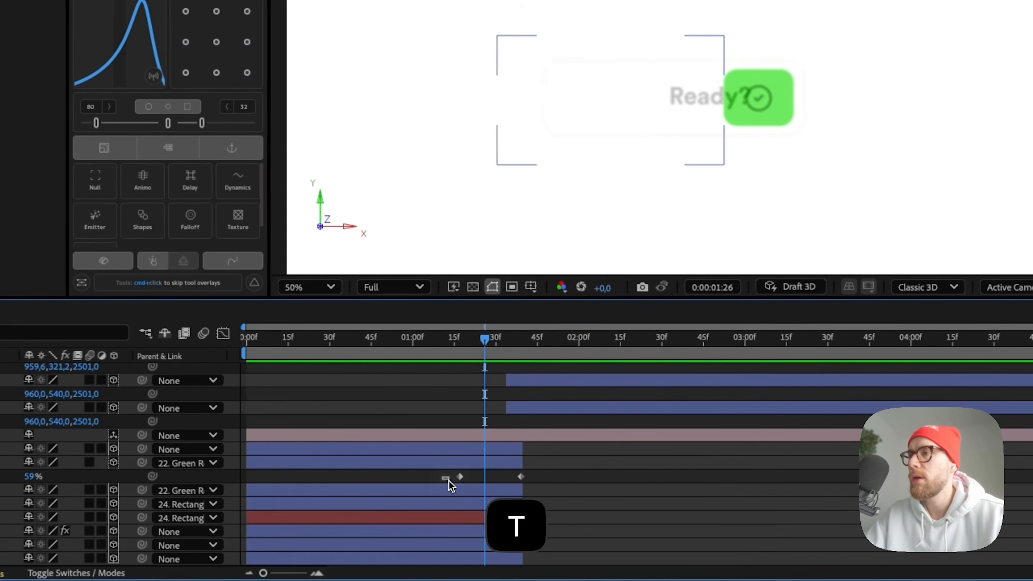
pyautogui.moveTo(511, 352); pyautogui.dragTo(548, 366)
pyautogui.moveTo(476, 341); pyautogui.dragTo(435, 343)
pyautogui.moveTo(528, 473); pyautogui.dragTo(440, 478)
pyautogui.press('BackSpace')
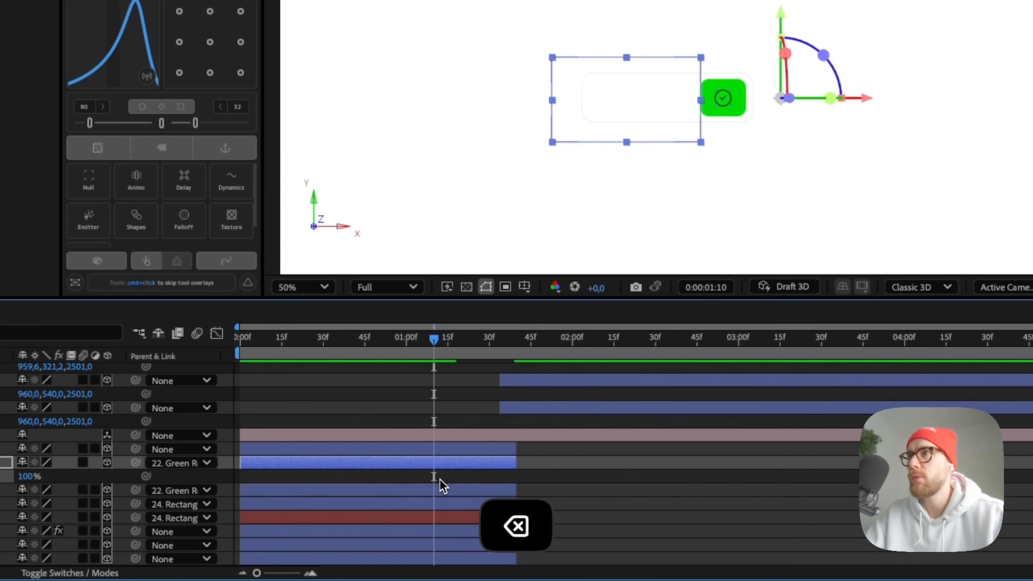
pyautogui.moveTo(448, 344); pyautogui.dragTo(528, 359)
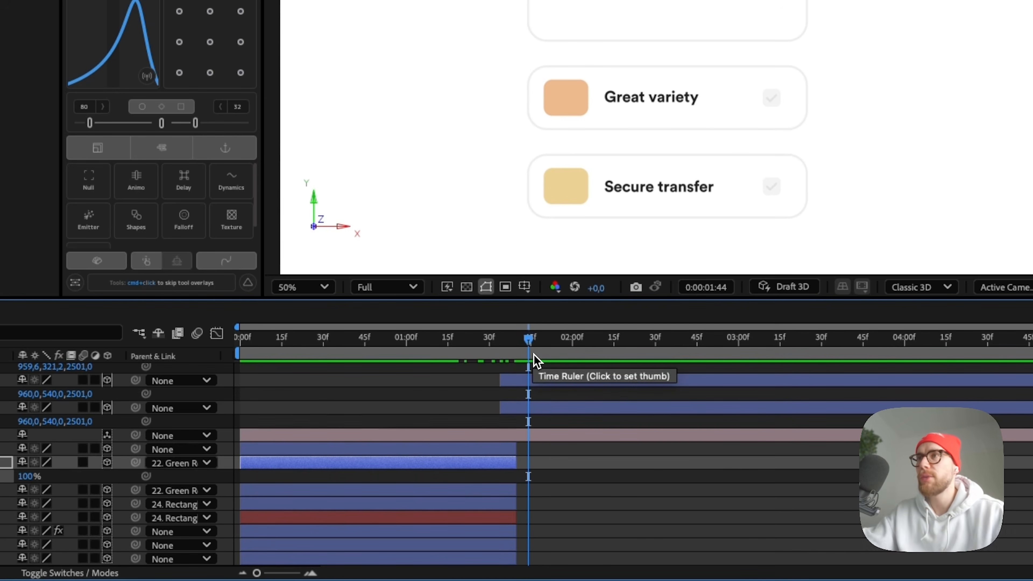
pyautogui.moveTo(533, 354); pyautogui.dragTo(259, 355)
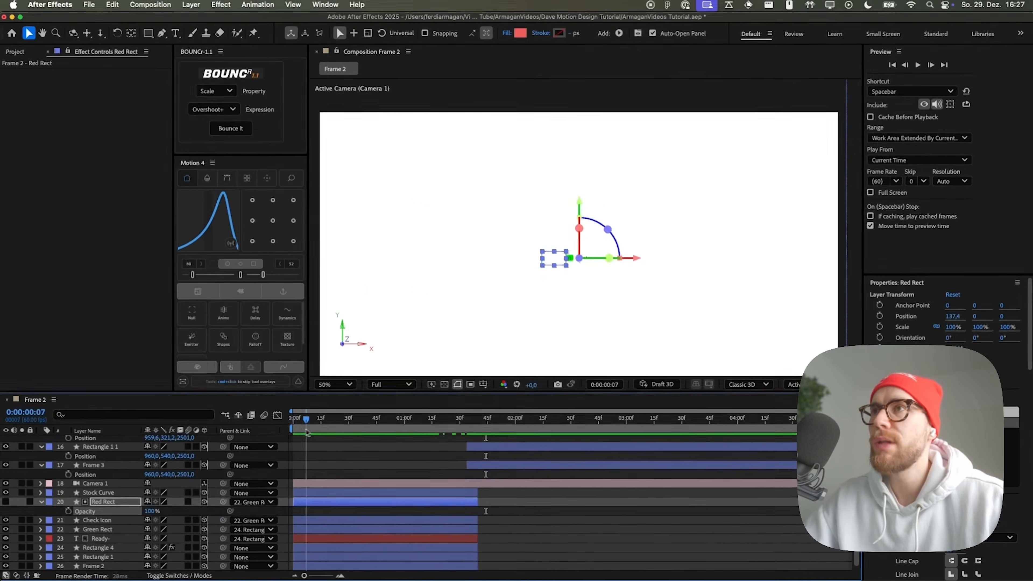
pyautogui.moveTo(307, 432); pyautogui.dragTo(480, 439)
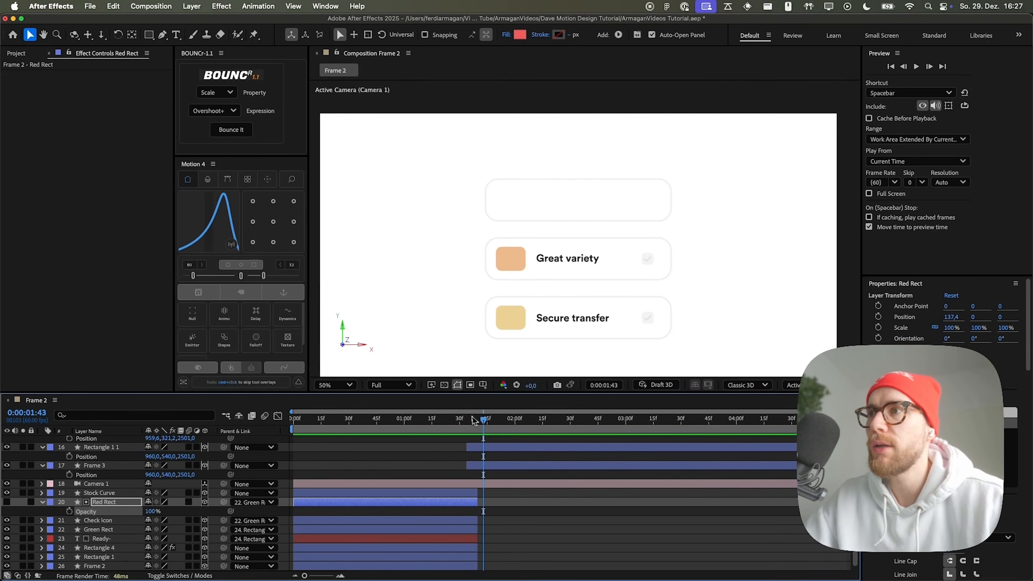
# - Scrub through the frames around 0:00:01:46 to 0:00:02:01 and examine the contents of the first feature card
pyautogui.scroll(8, 119, 486)
pyautogui.scroll(-8, 117, 490)
pyautogui.moveTo(484, 421); pyautogui.dragTo(517, 435)
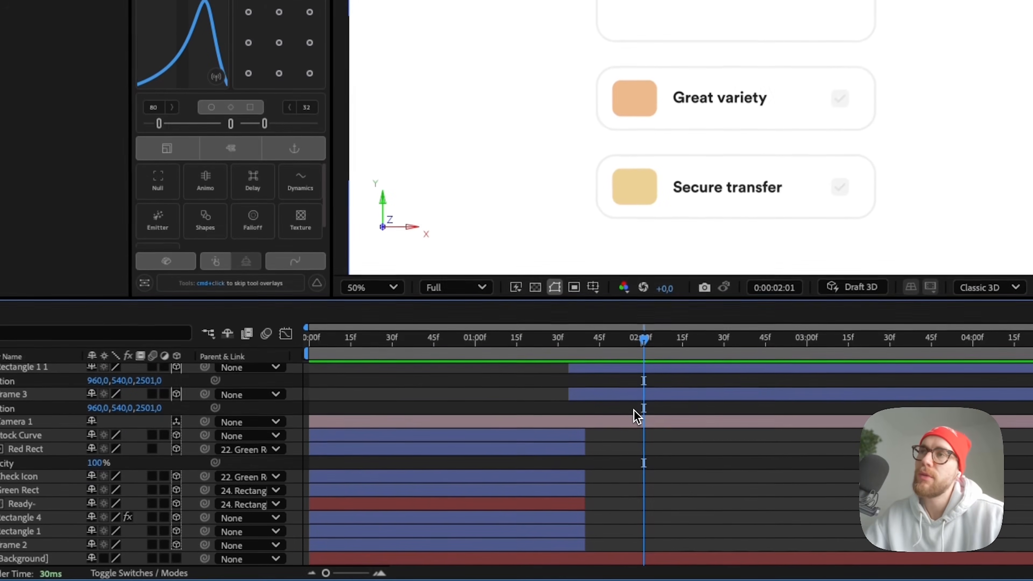
pyautogui.moveTo(592, 339); pyautogui.dragTo(622, 349)
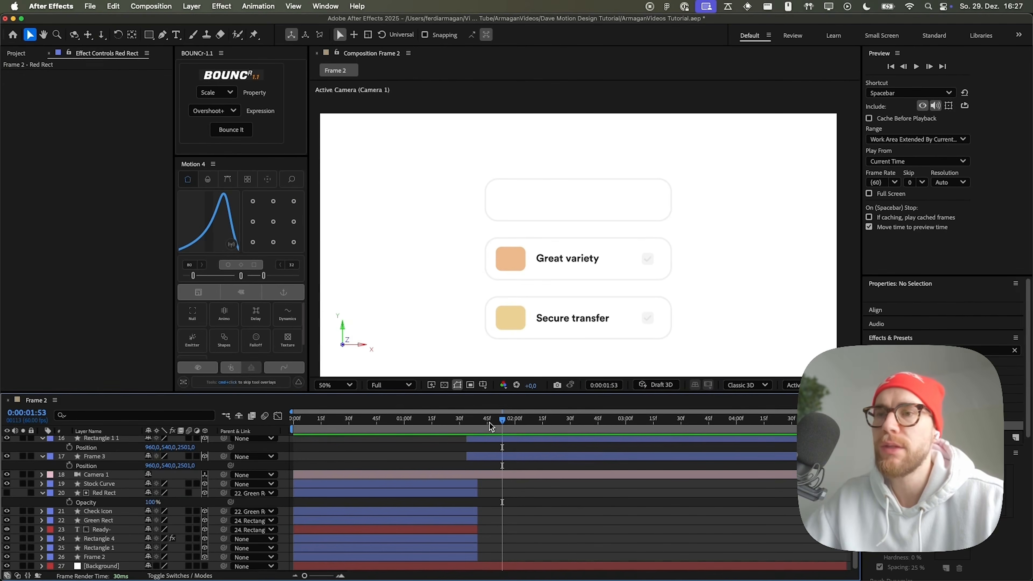
pyautogui.click(490, 423)
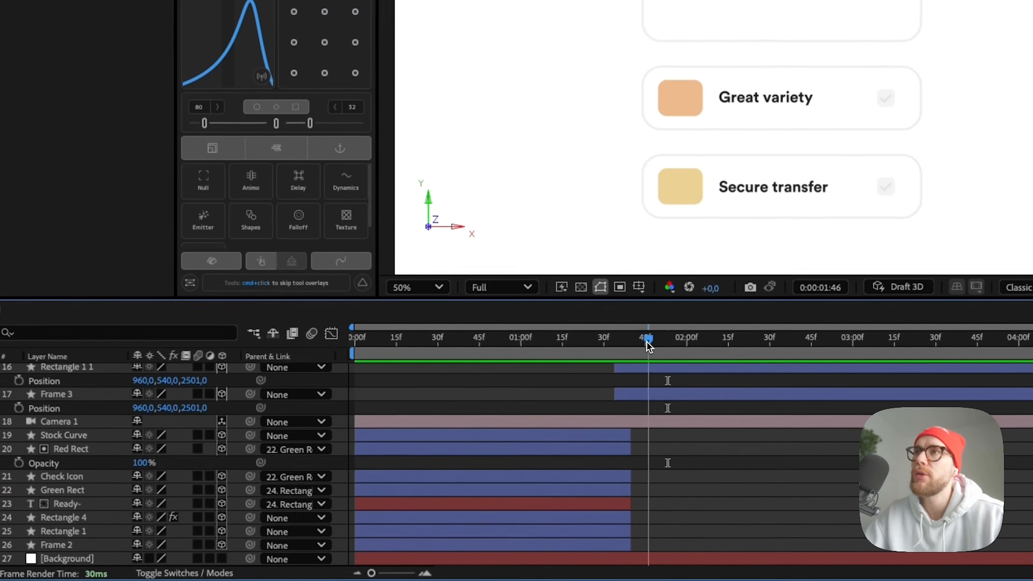
pyautogui.moveTo(648, 344); pyautogui.dragTo(668, 357)
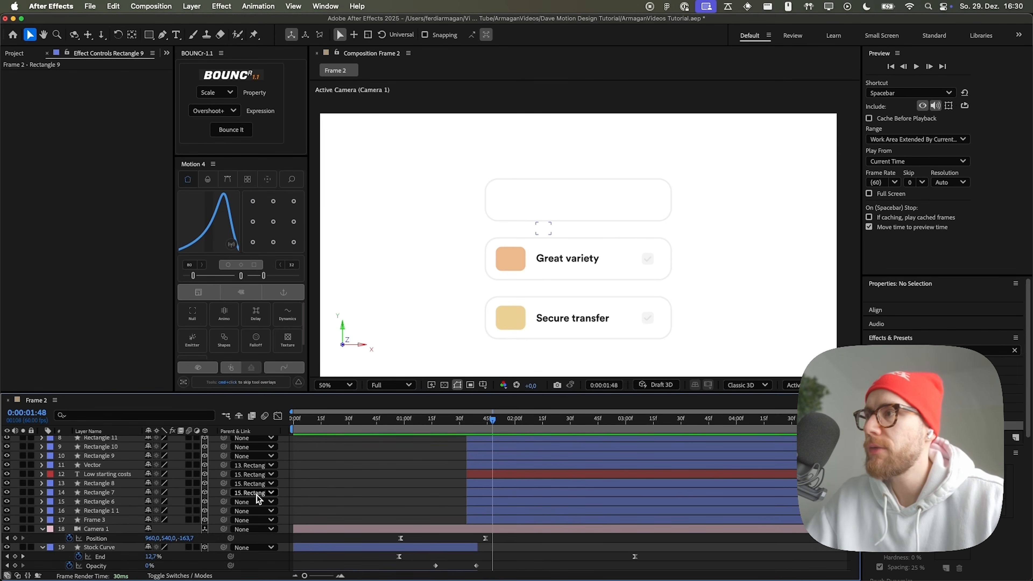
# - Select the layers from Rectangle 7 through Vector and reveal their Position properties
pyautogui.click(116, 501)
pyautogui.click(403, 484)
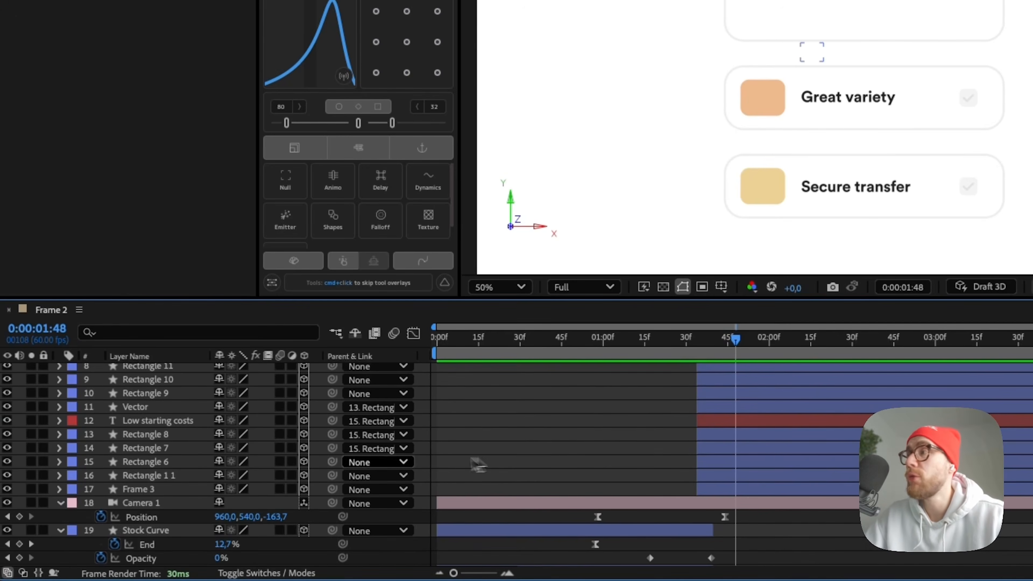
pyautogui.click(190, 449)
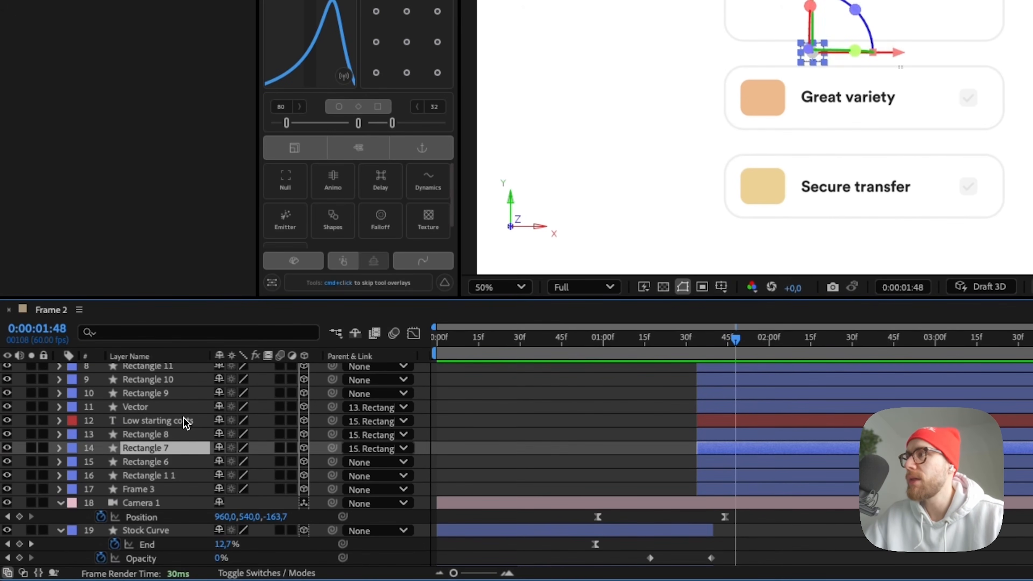
pyautogui.keyDown('shift'); pyautogui.click(182, 408); pyautogui.keyUp('shift')
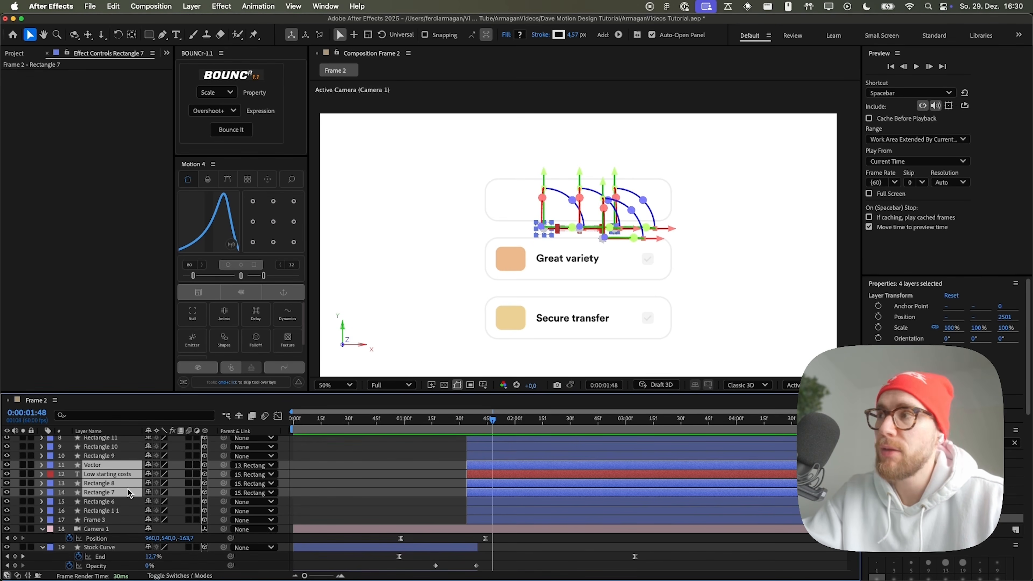
pyautogui.press('p')
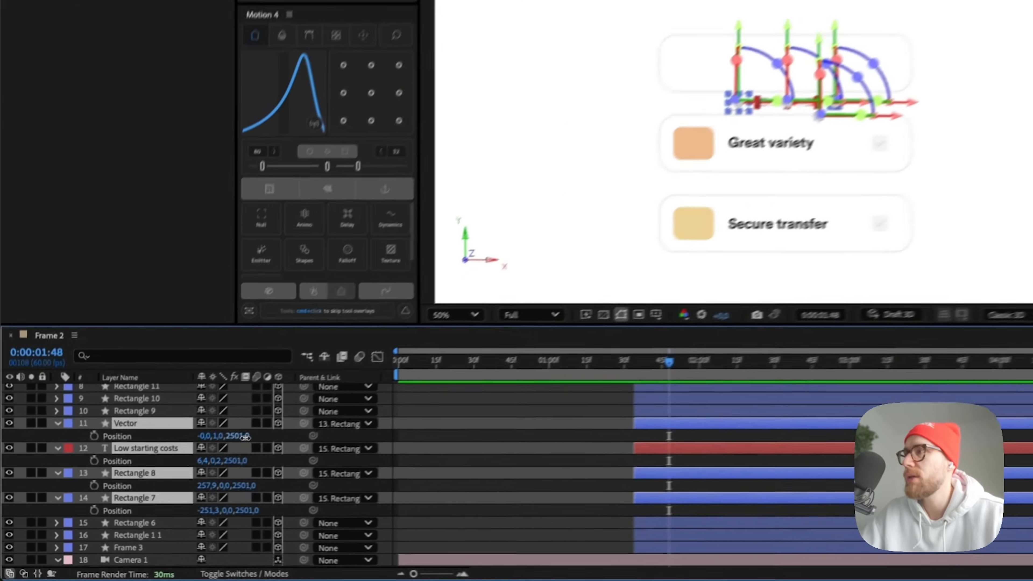
# - Try to set the Z position of the four selected layers to 0 all at once, and undo the change
pyautogui.click(175, 474)
pyautogui.write('0')
pyautogui.press('Return')
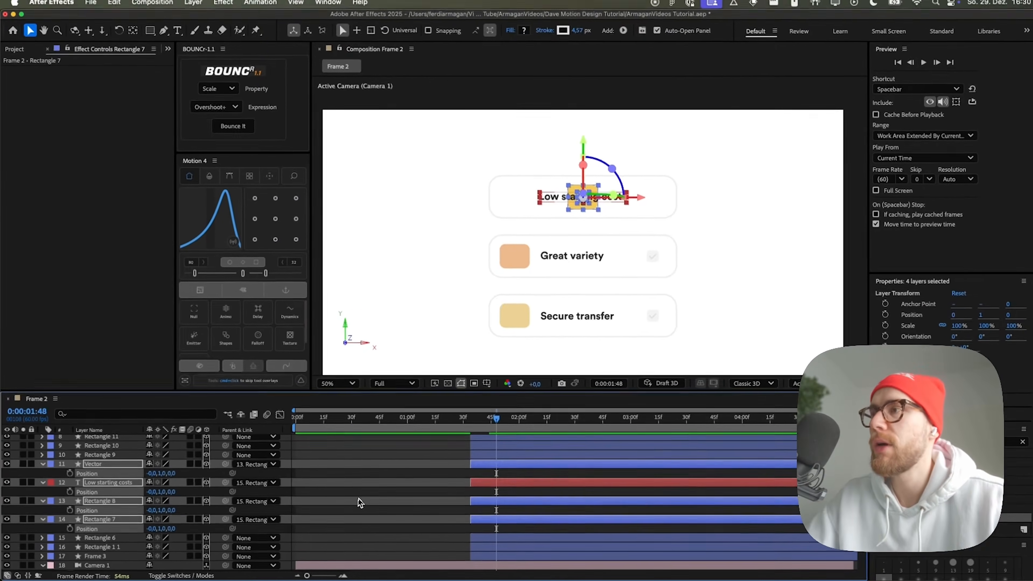
pyautogui.press('super+z')
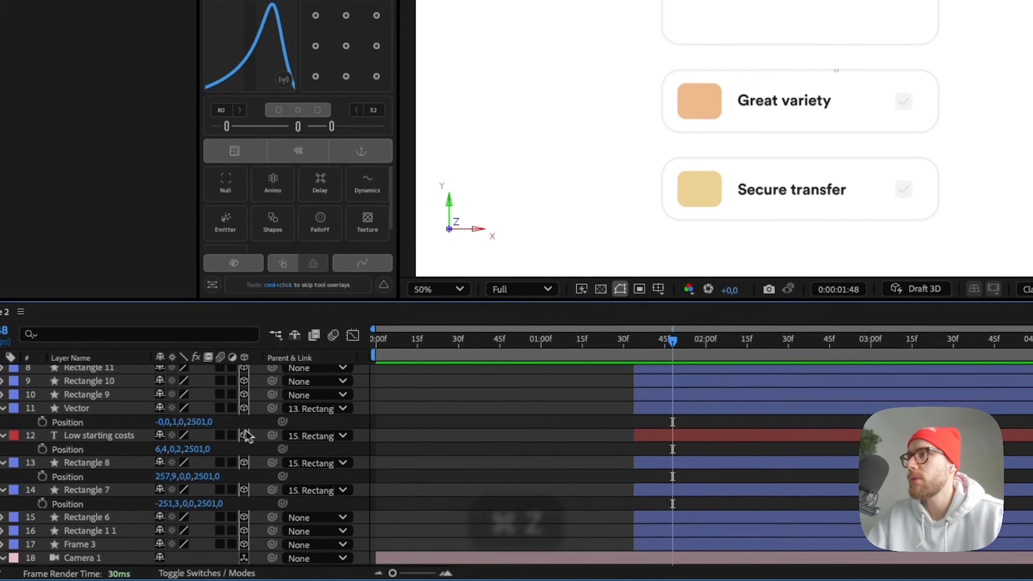
# - Set the Z position of Vector, Low starting costs, Rectangle 8 and Rectangle 7 to 0, one layer at a time
pyautogui.click(175, 474)
pyautogui.write('0')
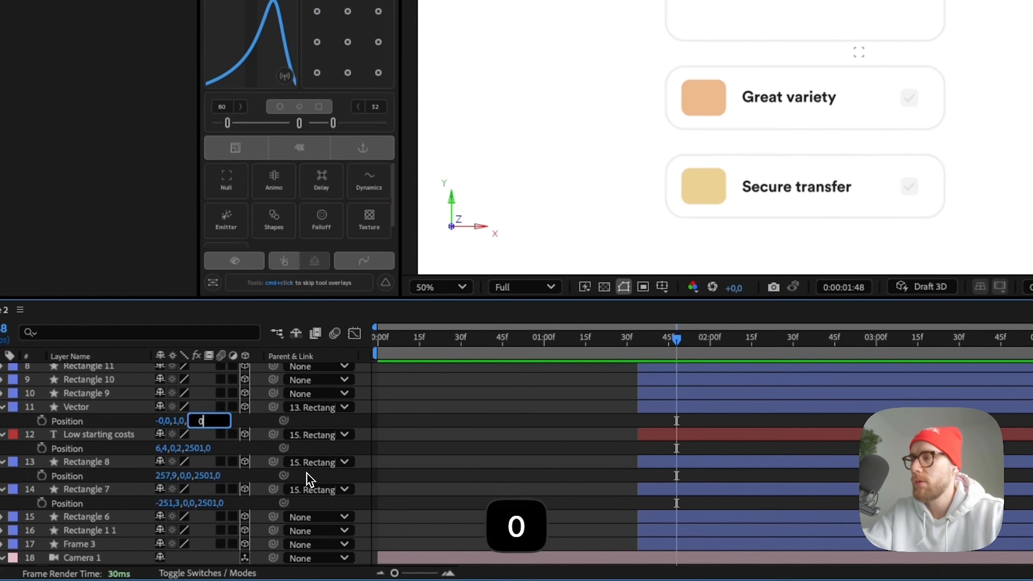
pyautogui.press('Return')
pyautogui.click(201, 448)
pyautogui.write('0')
pyautogui.press('Return')
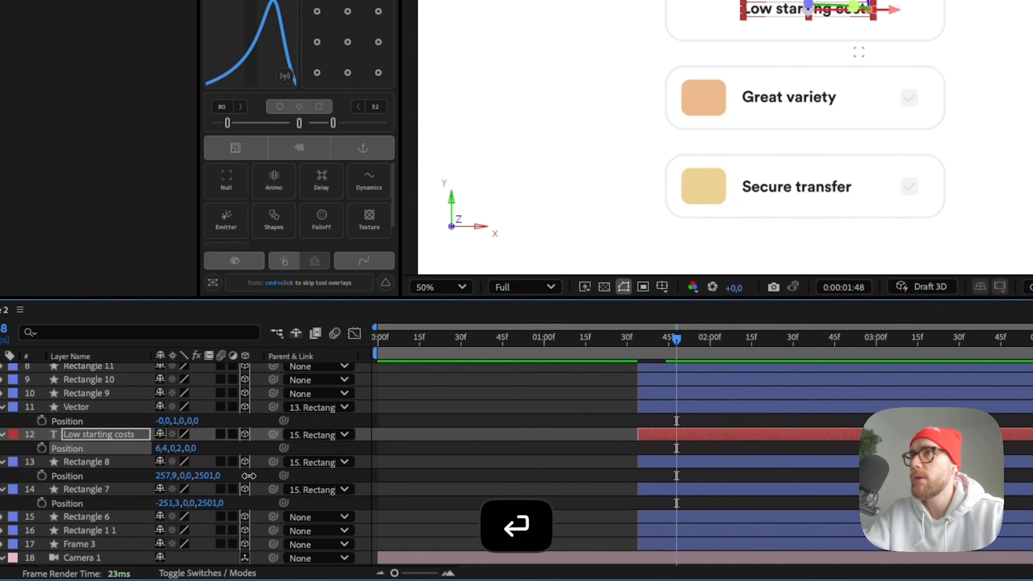
pyautogui.click(215, 474)
pyautogui.write('0')
pyautogui.press('Return')
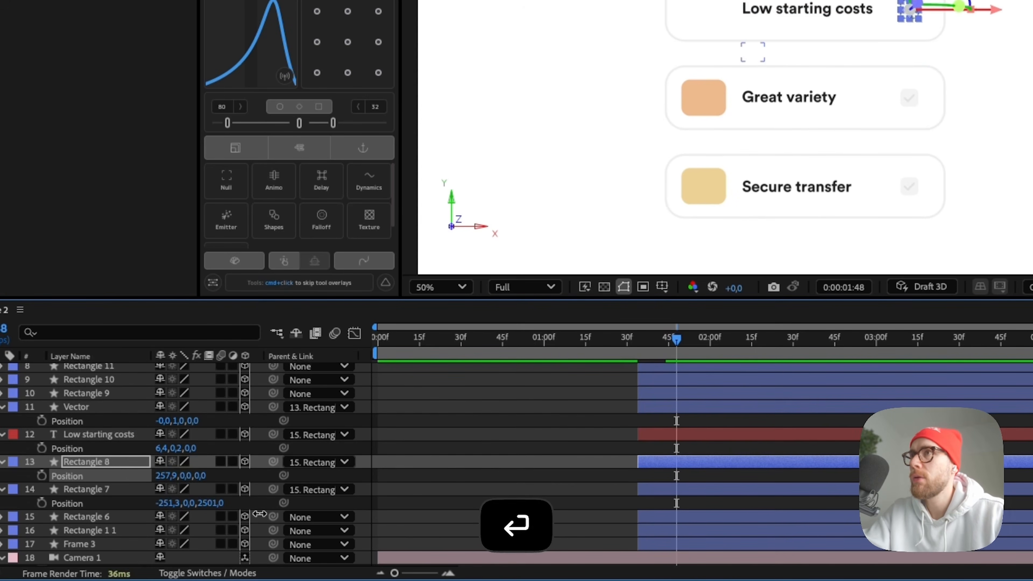
pyautogui.click(206, 504)
pyautogui.write('0')
pyautogui.press('Return')
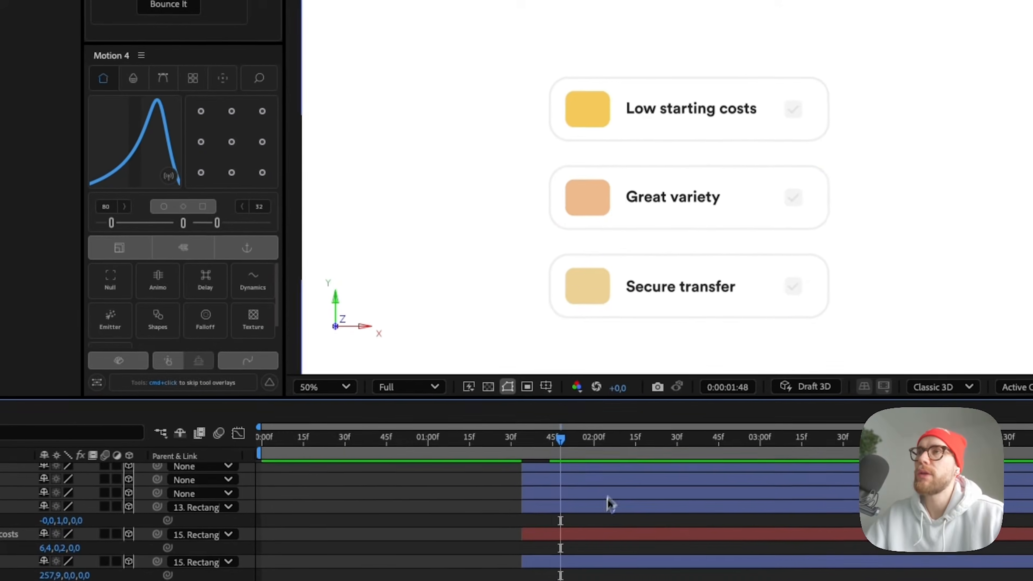
# - At 0:00:01:46, add Trim Paths to the Vector check mark layer of the Low starting costs card
pyautogui.moveTo(559, 439); pyautogui.dragTo(549, 466)
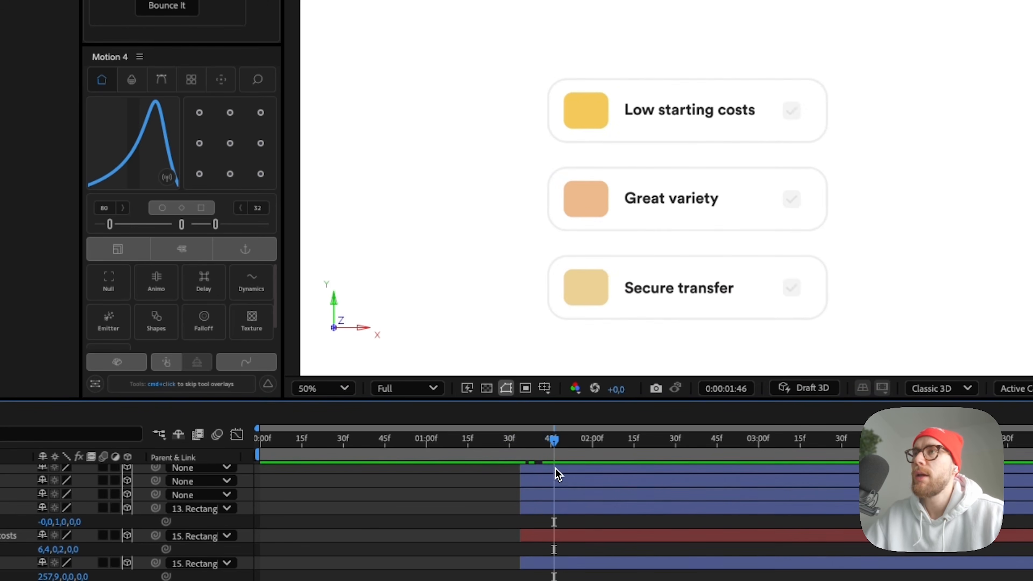
pyautogui.press('.')
pyautogui.moveTo(655, 105); pyautogui.dragTo(659, 188)
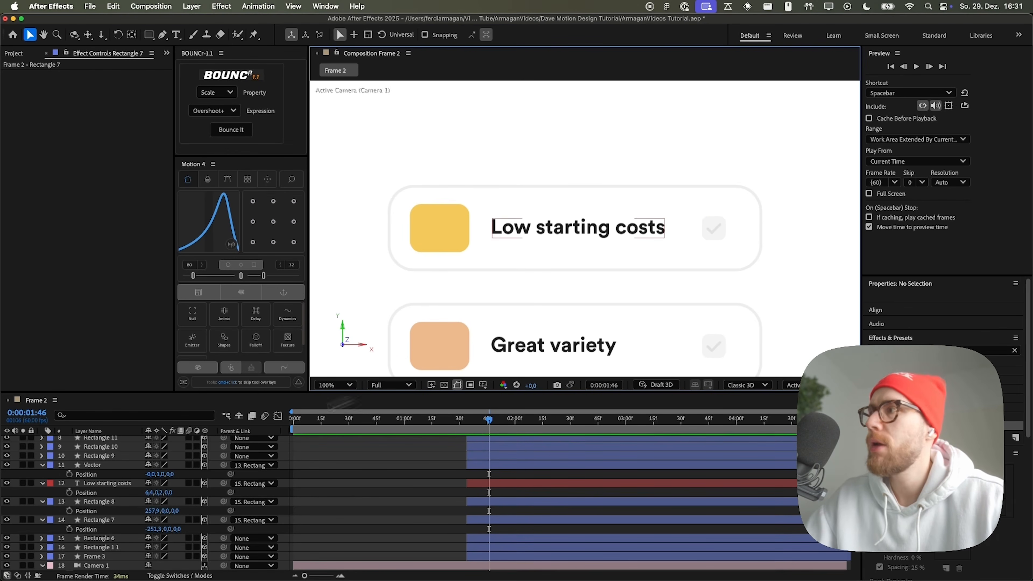
pyautogui.scroll(1, 100, 478)
pyautogui.click(110, 472)
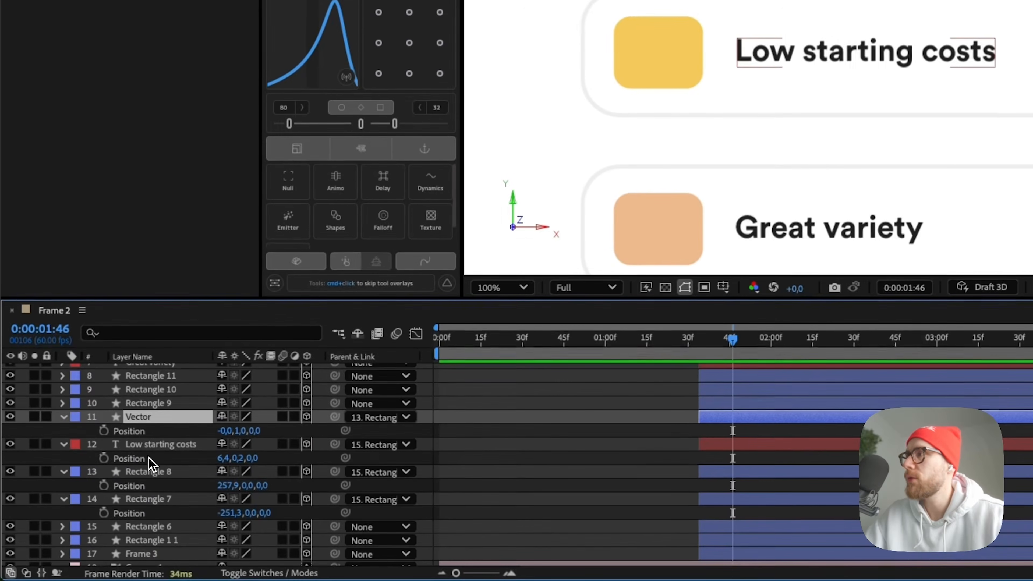
pyautogui.click(63, 420)
pyautogui.click(63, 420)
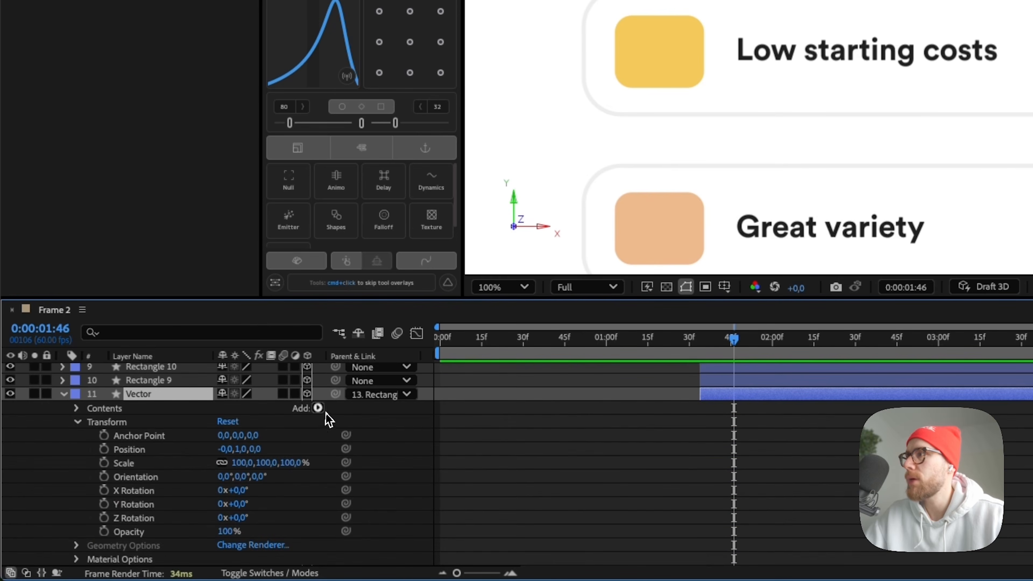
pyautogui.click(318, 408)
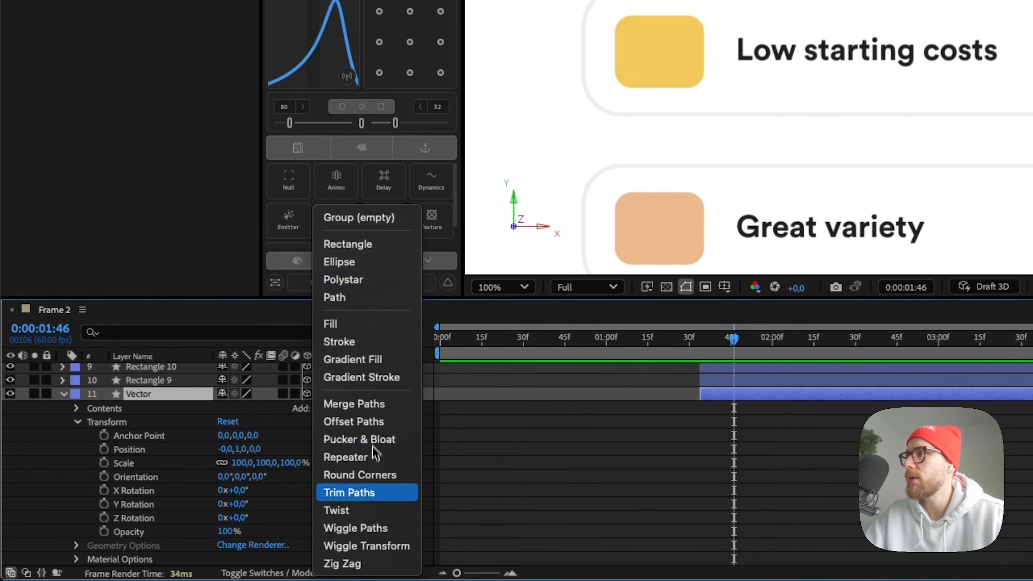
pyautogui.click(371, 496)
# - Test the check mark's trim by lowering the Trim Paths End to 13%, restore it to 100%, and collapse the Vector layer
pyautogui.scroll(1, 801, 240)
pyautogui.moveTo(800, 240); pyautogui.dragTo(545, 316)
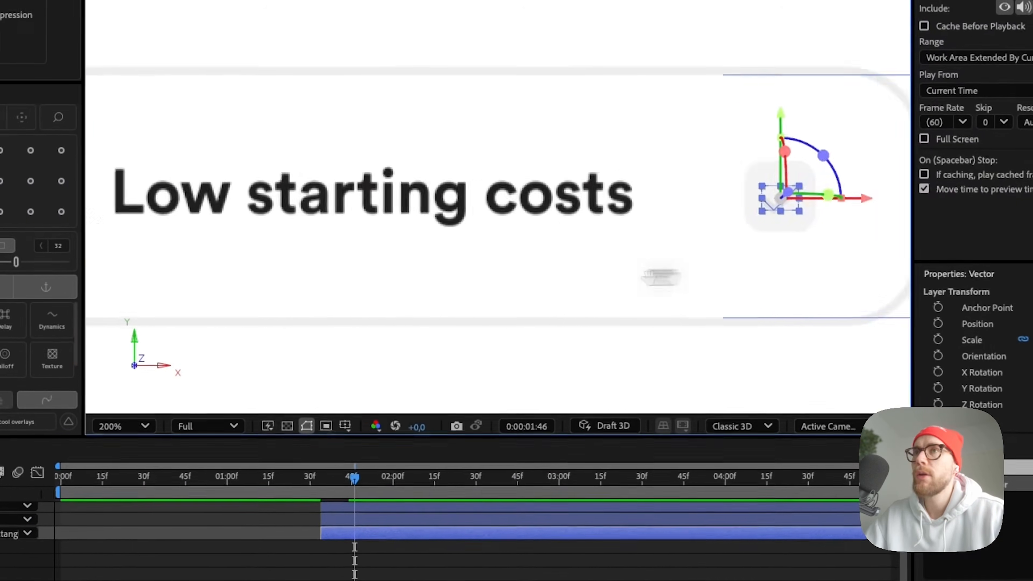
pyautogui.press('super+shift+h')
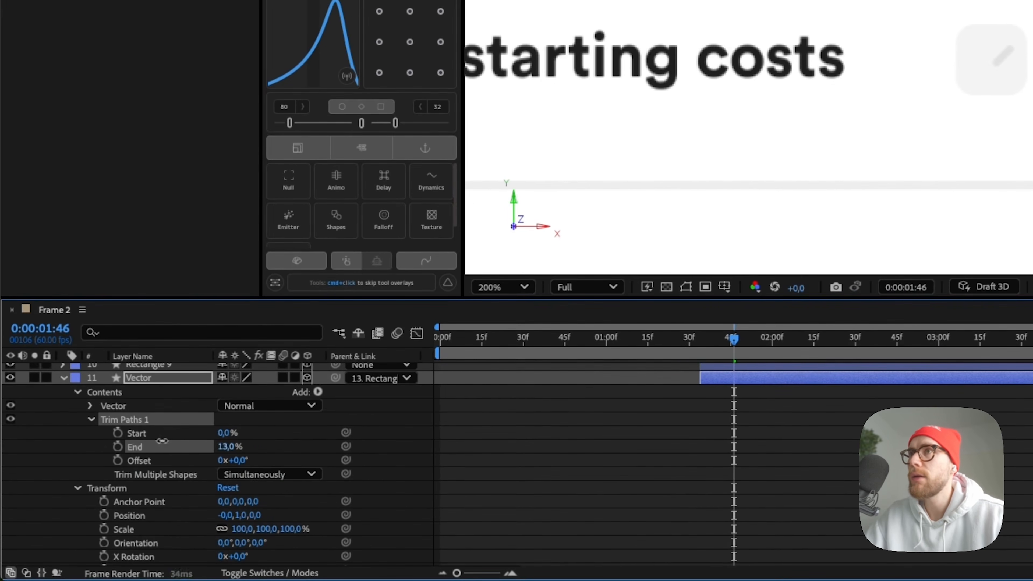
pyautogui.press(',')
pyautogui.press(',')
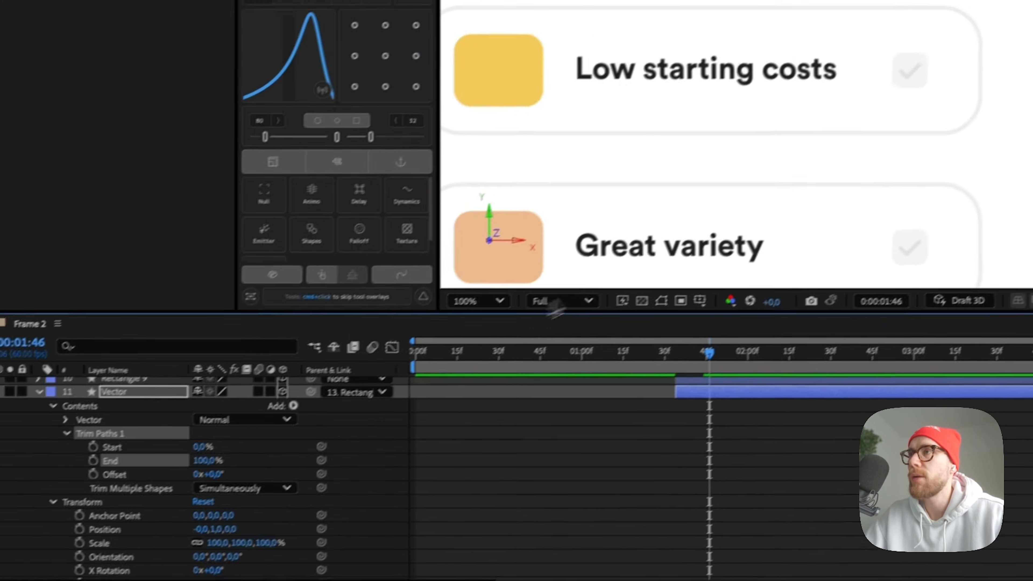
pyautogui.click(145, 382)
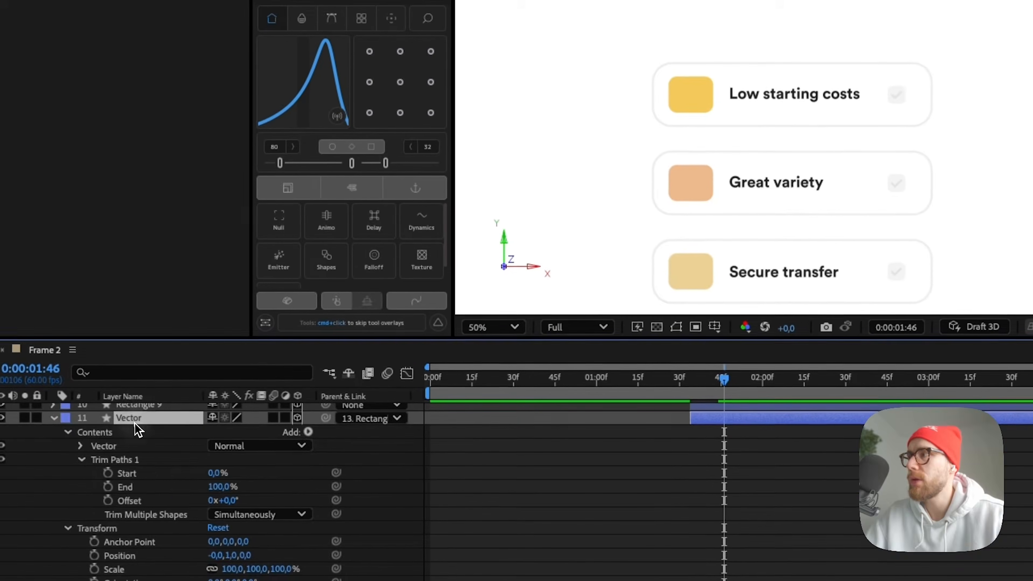
pyautogui.press('u')
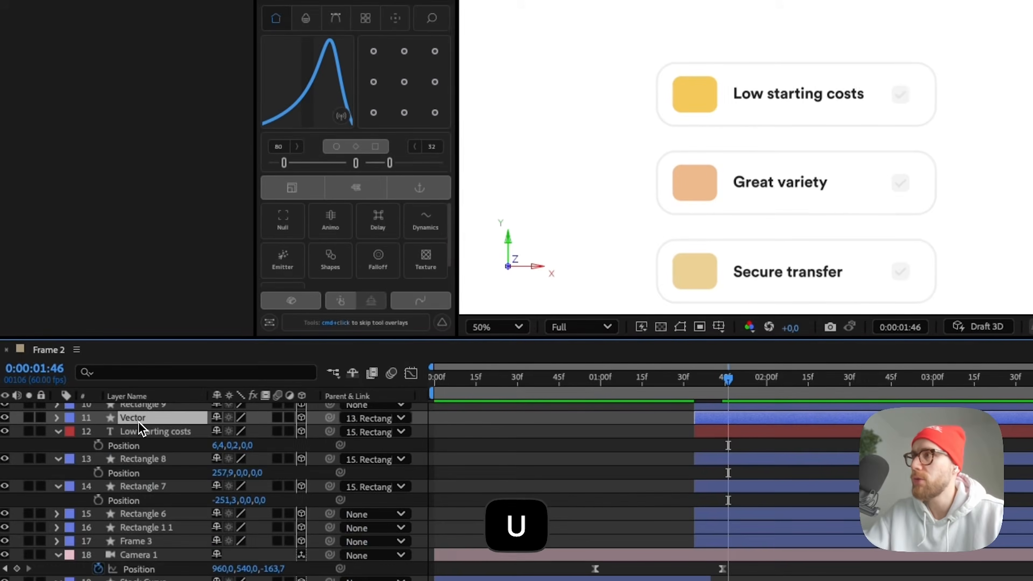
# - Rename the Rectangle 6 layer, the outline of the Low starting costs card, as Parent Rect
pyautogui.press('.')
pyautogui.moveTo(644, 168); pyautogui.dragTo(785, 147)
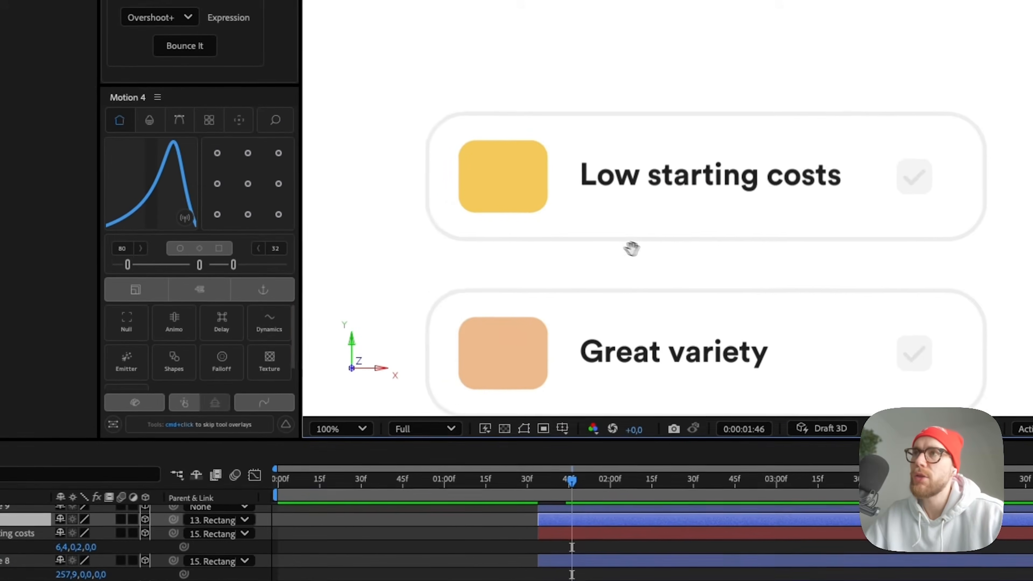
pyautogui.moveTo(632, 248); pyautogui.dragTo(651, 262)
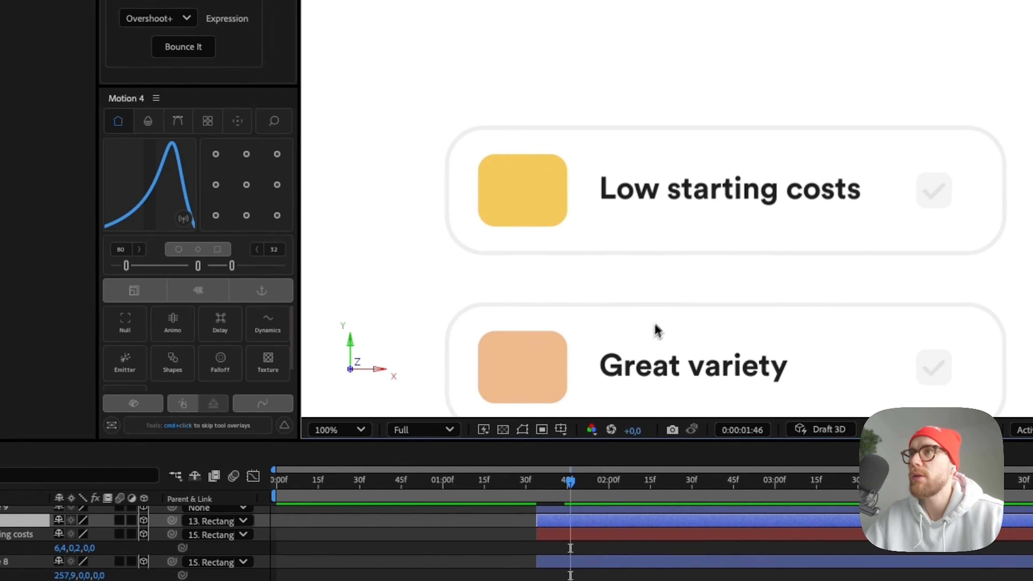
pyautogui.press('.')
pyautogui.press(',')
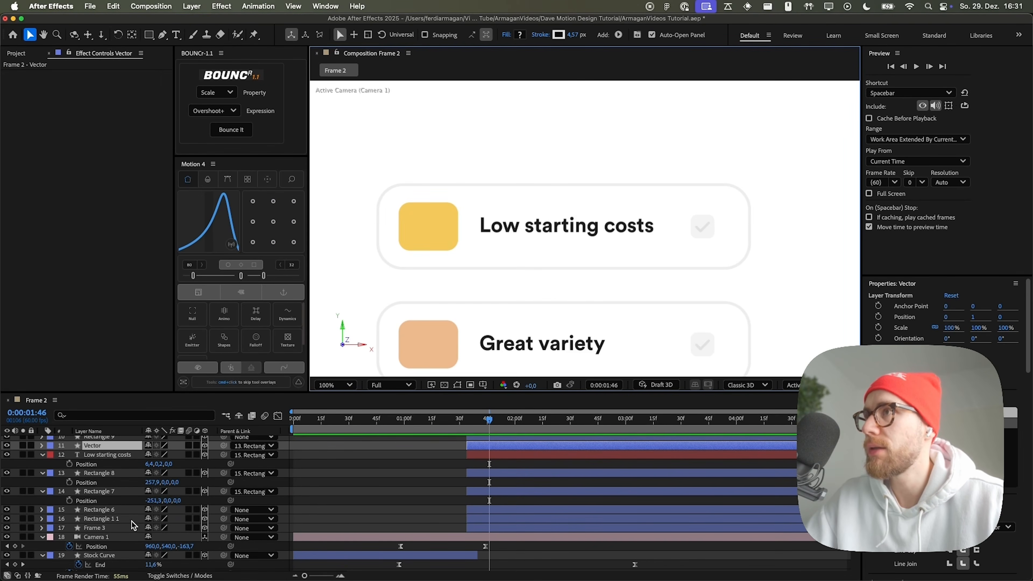
pyautogui.click(101, 492)
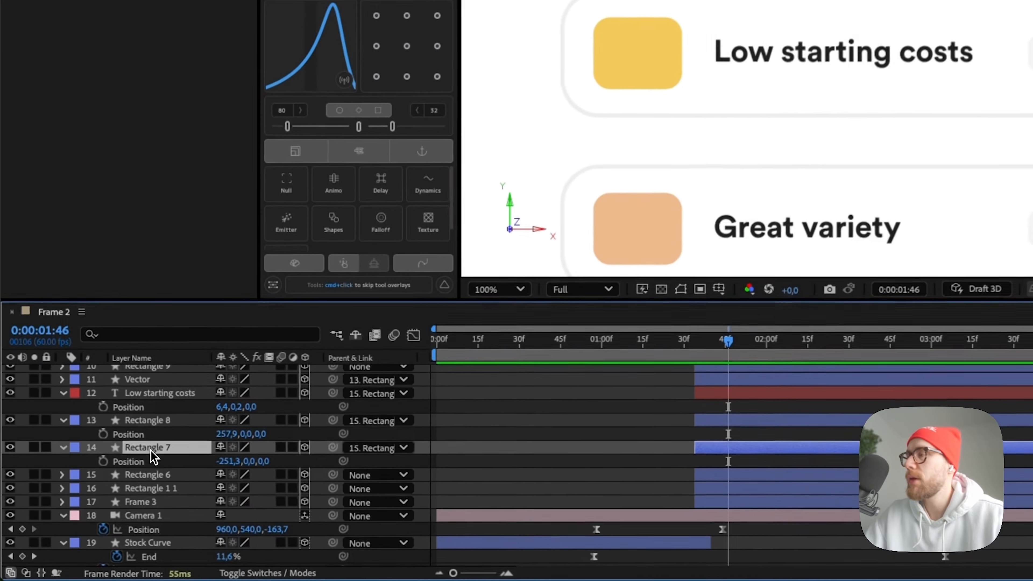
pyautogui.click(155, 475)
pyautogui.rightClick(152, 478)
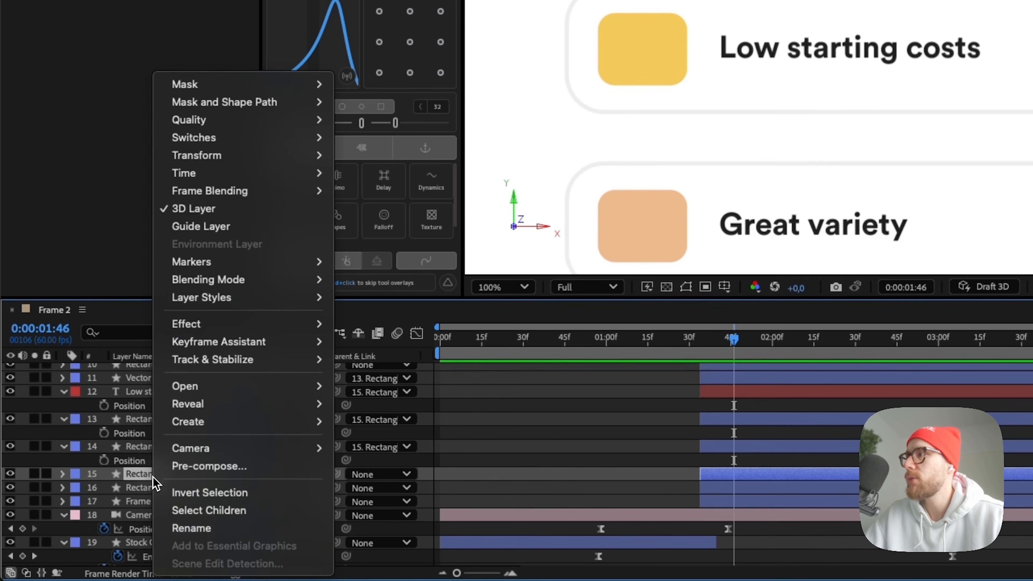
pyautogui.click(223, 531)
pyautogui.write('Parent R')
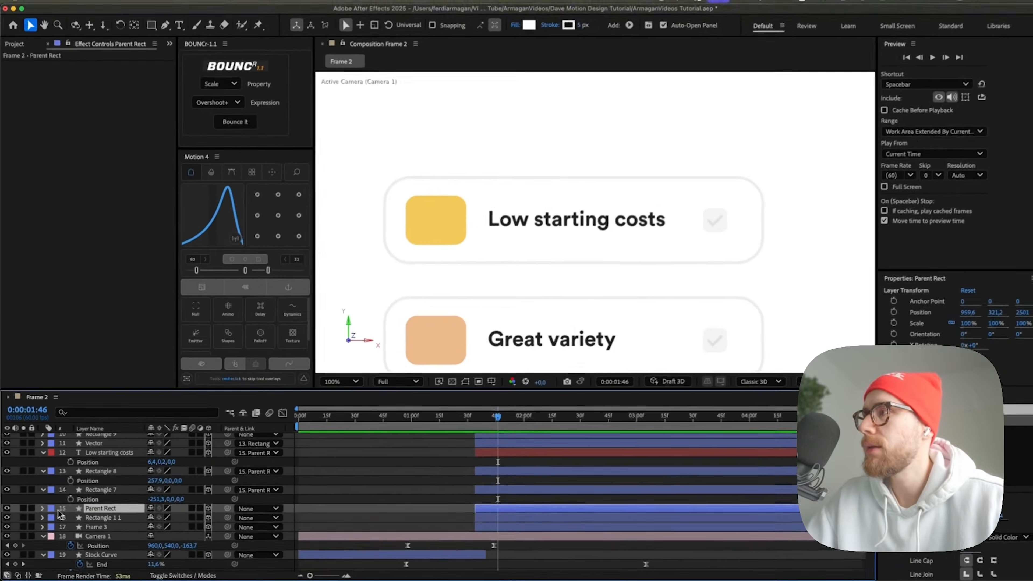
# - Reveal Parent Rect's rotation properties and try tilting the card around the X axis, undoing each attempt
pyautogui.write('r')
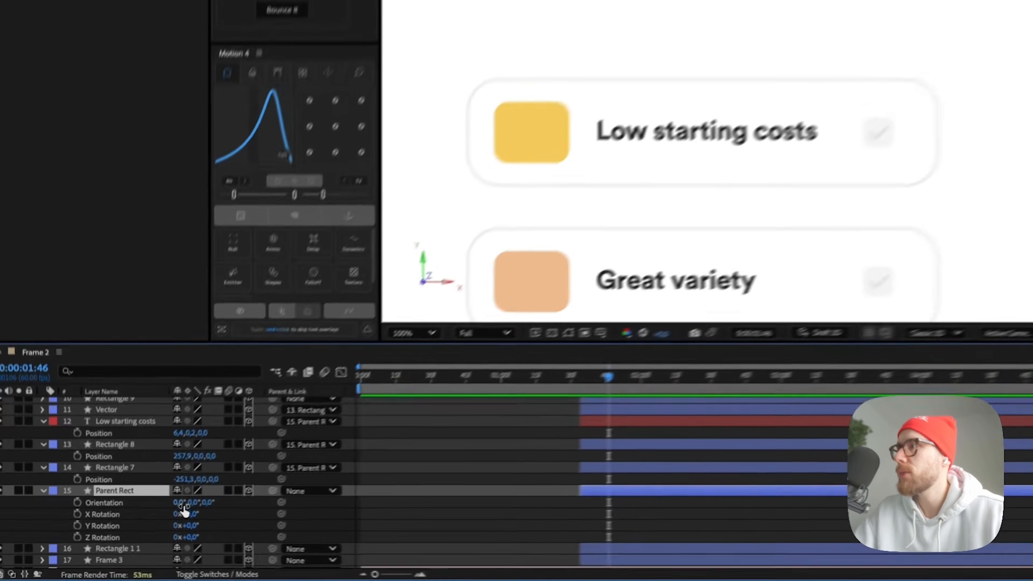
pyautogui.moveTo(153, 521); pyautogui.dragTo(156, 523)
pyautogui.press('super+z')
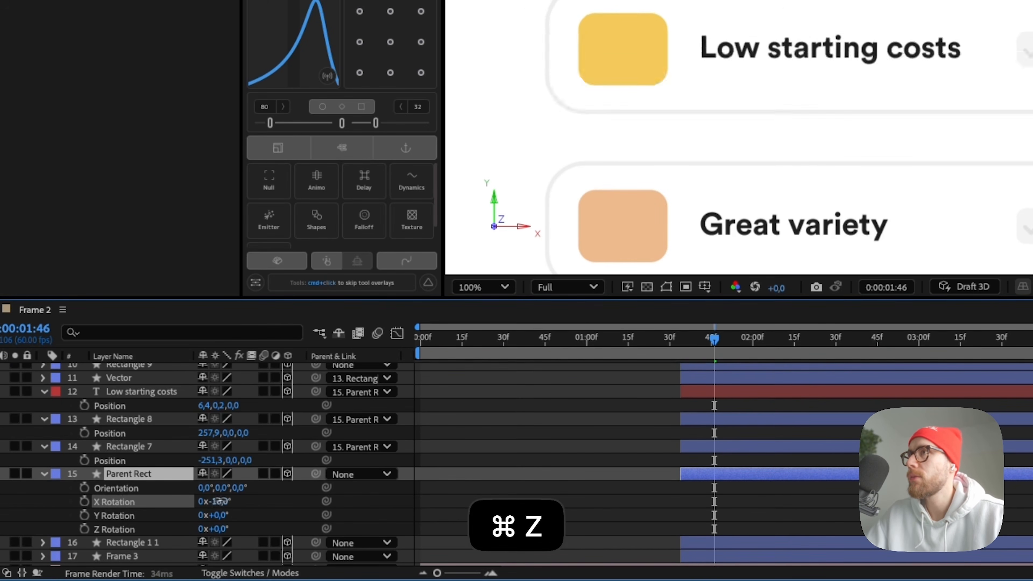
pyautogui.moveTo(175, 502); pyautogui.dragTo(153, 497)
pyautogui.press('super+z')
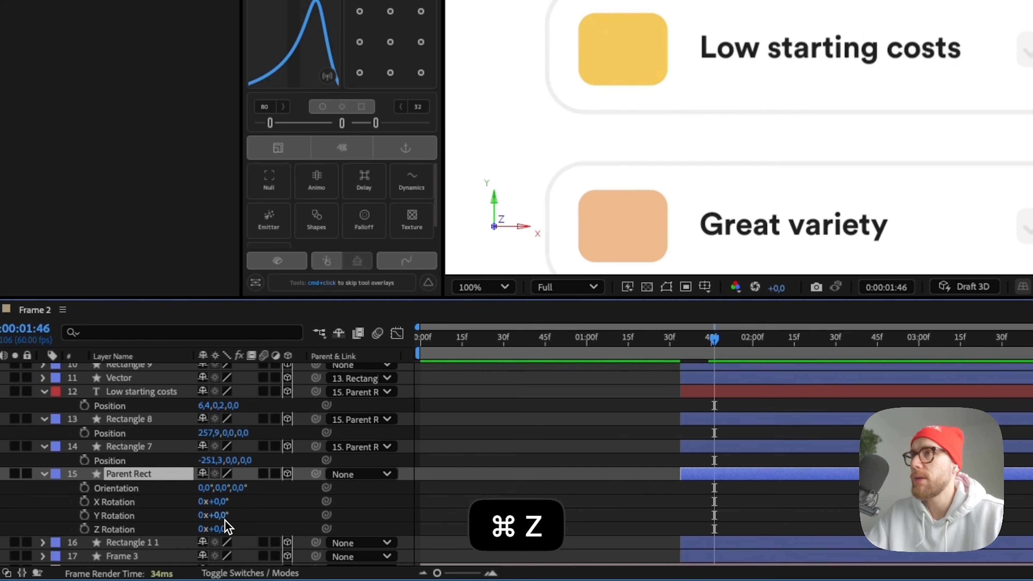
# - Try turning Parent Rect around the Y axis, undo that, and set its Z Rotation to 2°
pyautogui.moveTo(214, 515); pyautogui.dragTo(232, 537)
pyautogui.press('super+z')
pyautogui.press('super+z')
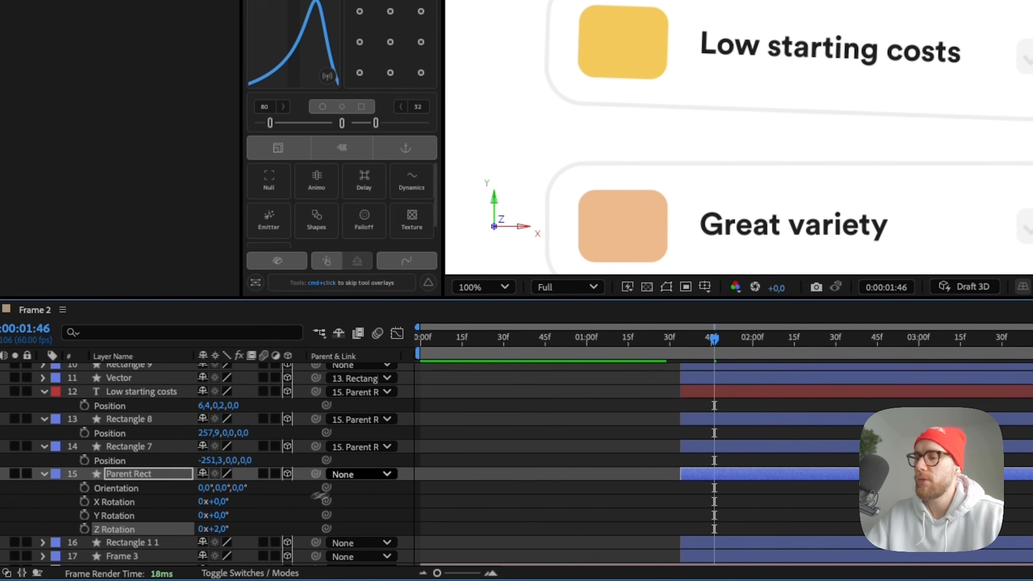
pyautogui.press('super+shift+h')
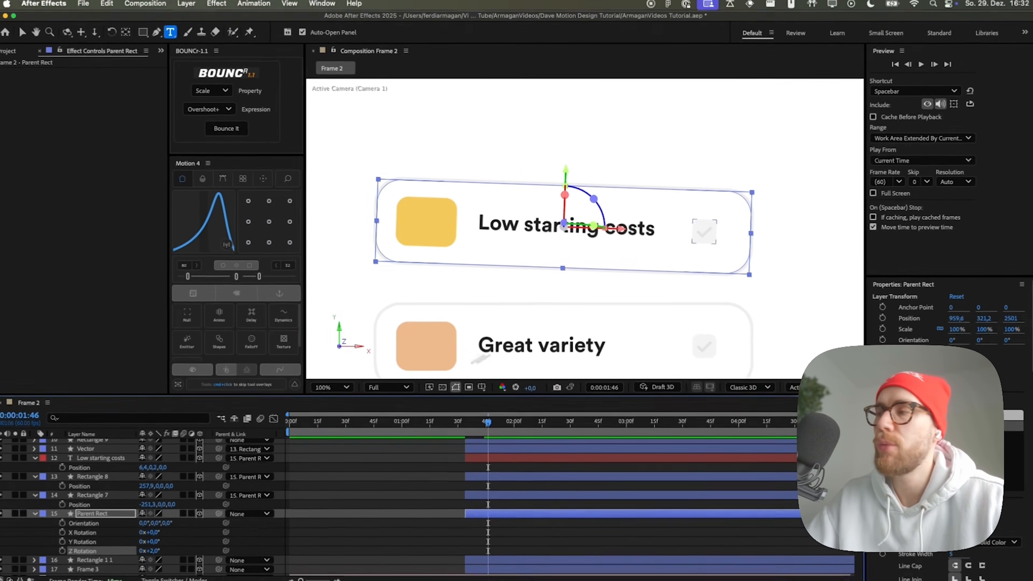
# - Undo Parent Rect's Z rotation, and try moving its anchor point to the card's lower-left corner, undoing that as well
pyautogui.press('v')
pyautogui.press('super+z')
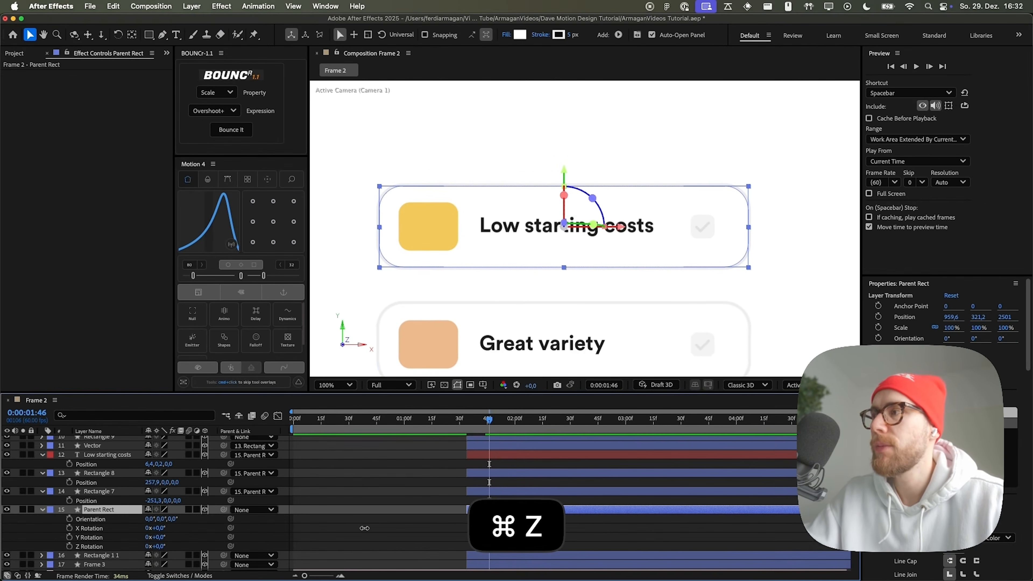
pyautogui.click(253, 243)
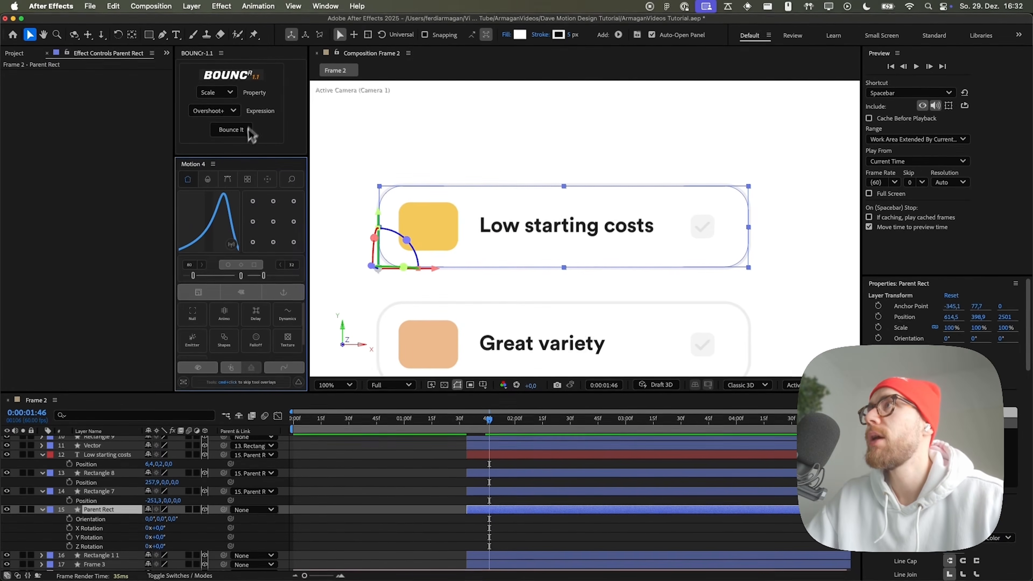
pyautogui.press('super+z')
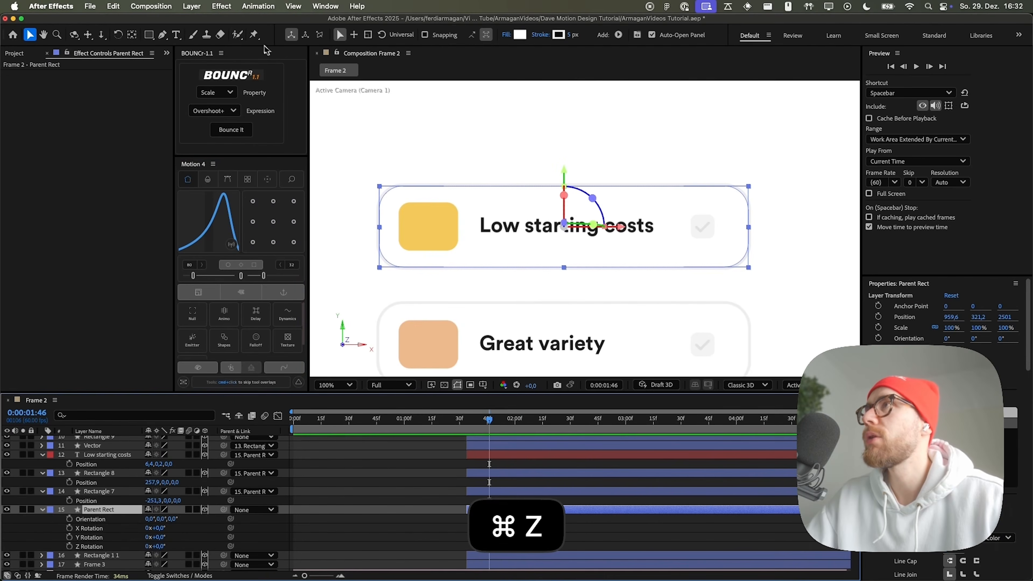
# - Move Parent Rect's anchor point to the card's lower-left corner with the Pan Behind tool, and undo a test Z rotation
pyautogui.click(132, 35)
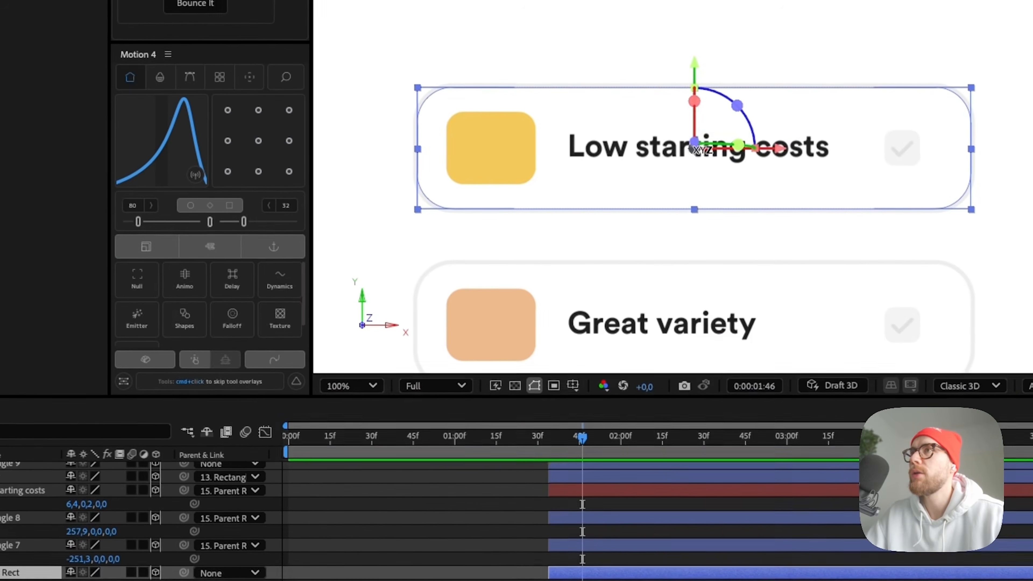
pyautogui.moveTo(696, 164); pyautogui.dragTo(487, 187)
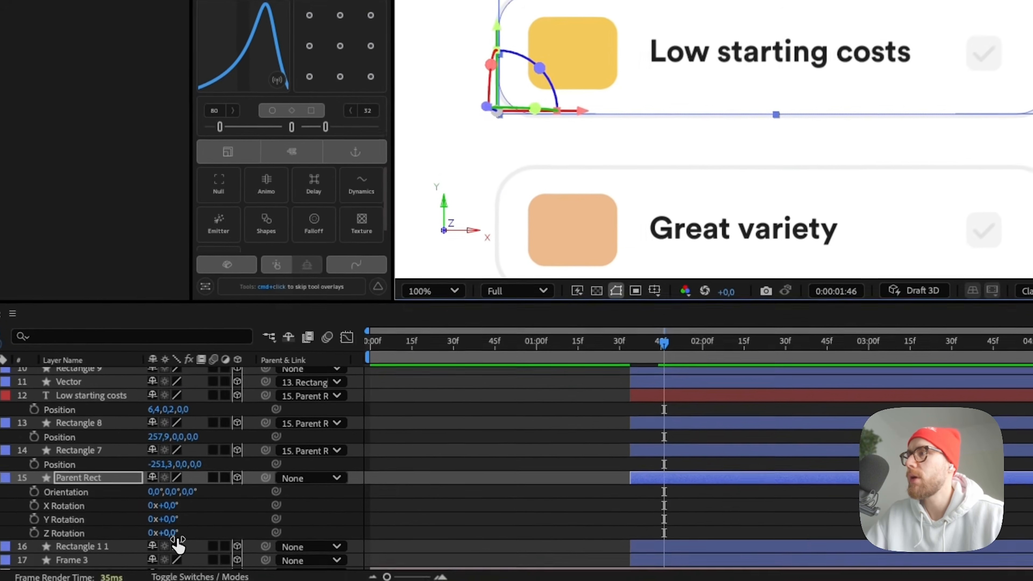
pyautogui.moveTo(175, 534); pyautogui.dragTo(184, 533)
pyautogui.press('super+z')
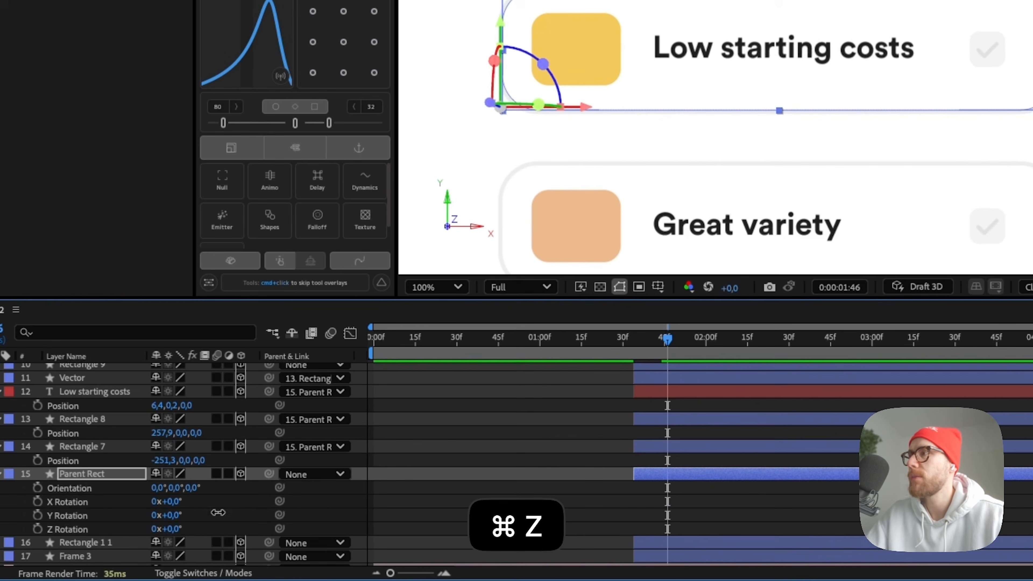
pyautogui.press('v')
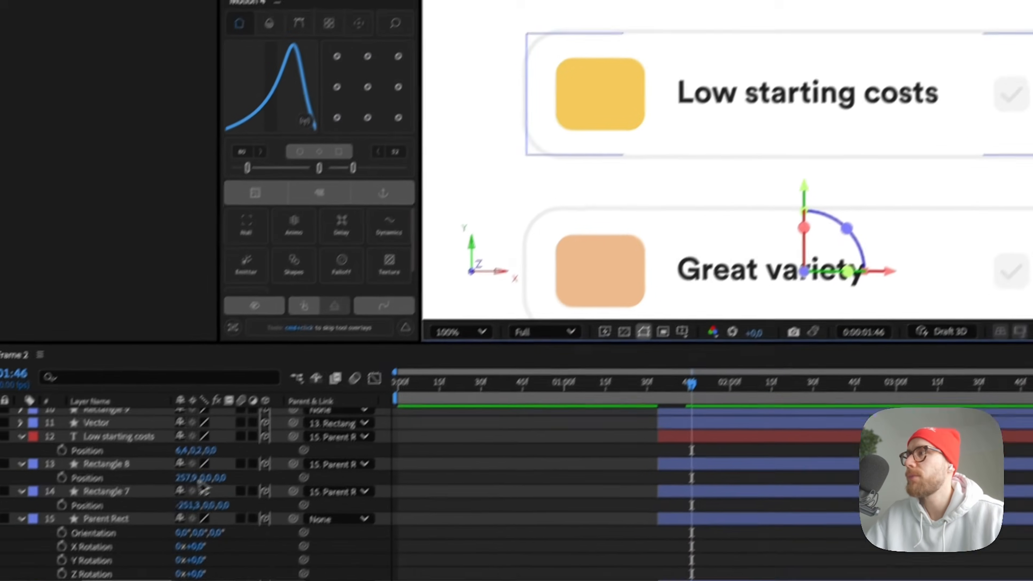
# - Keyframe Parent Rect's Z Rotation at 0° where the layer begins and at 4° at 0:00:02:06
pyautogui.click(124, 519)
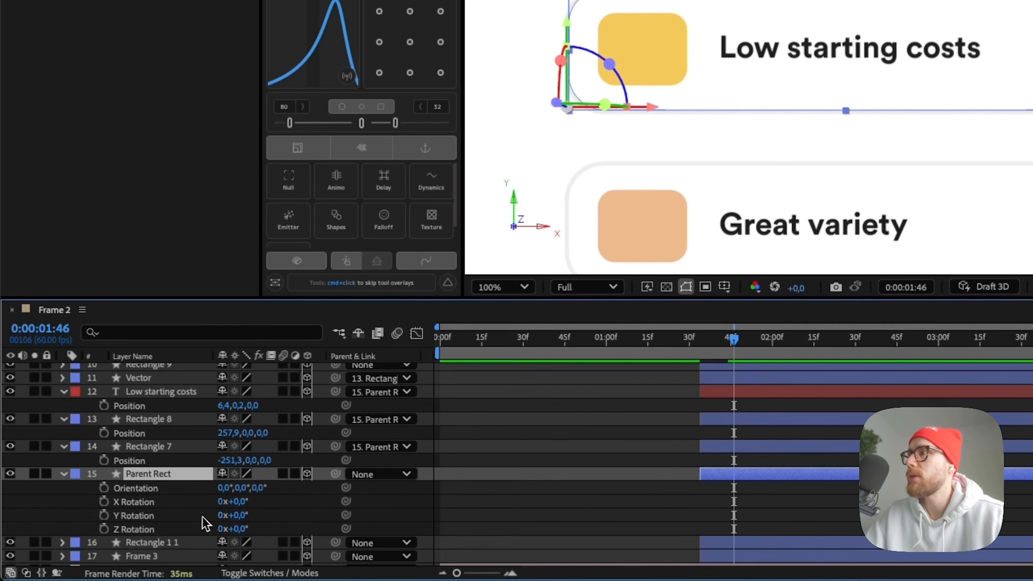
pyautogui.moveTo(733, 529); pyautogui.dragTo(702, 529)
pyautogui.moveTo(599, 530); pyautogui.dragTo(599, 530)
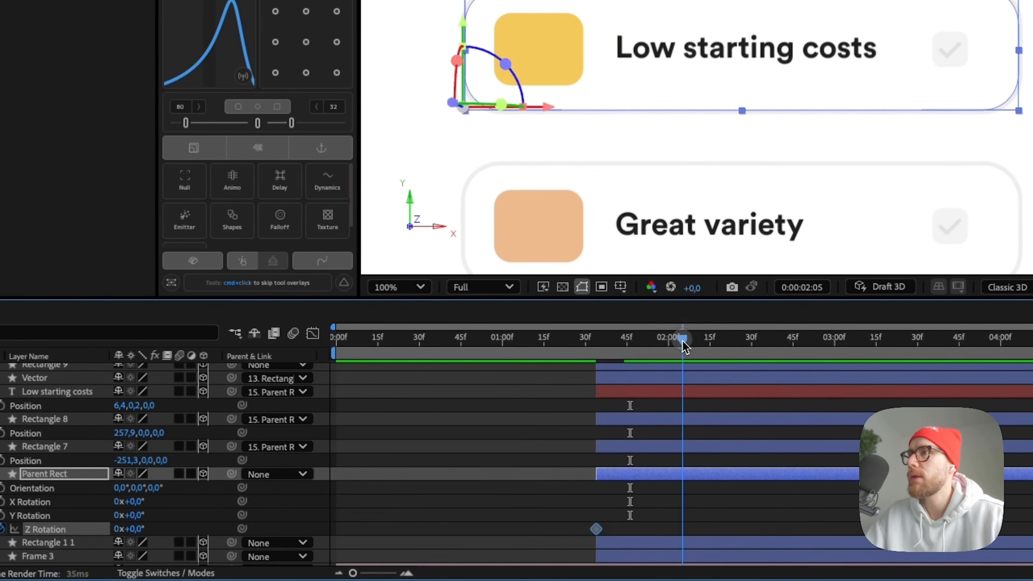
pyautogui.moveTo(682, 341); pyautogui.dragTo(687, 341)
pyautogui.moveTo(137, 531); pyautogui.dragTo(143, 532)
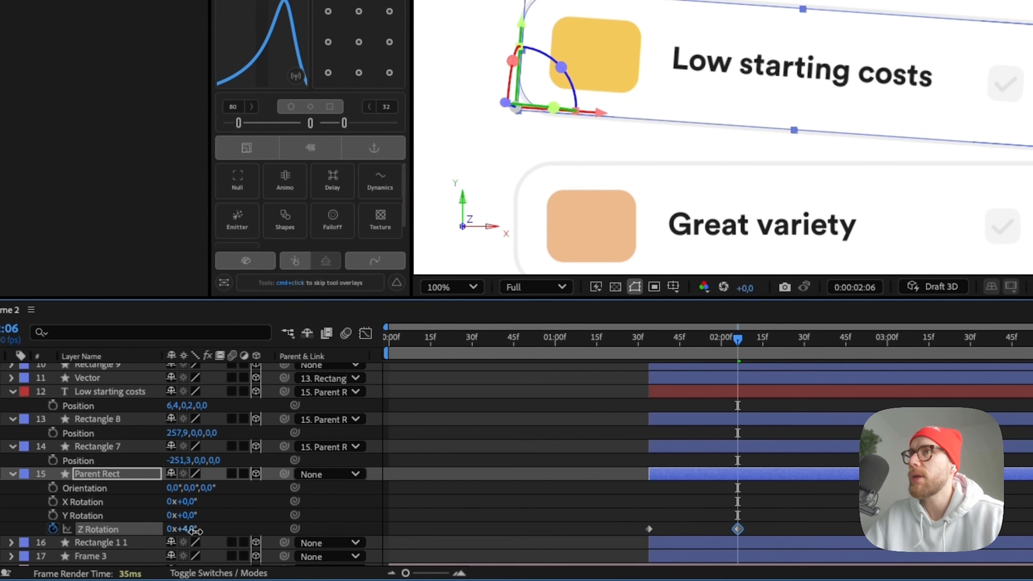
# - Return Parent Rect's Z Rotation to 0° at 0:00:02:21 and scrub through the tilt to check it
pyautogui.moveTo(738, 341); pyautogui.dragTo(780, 342)
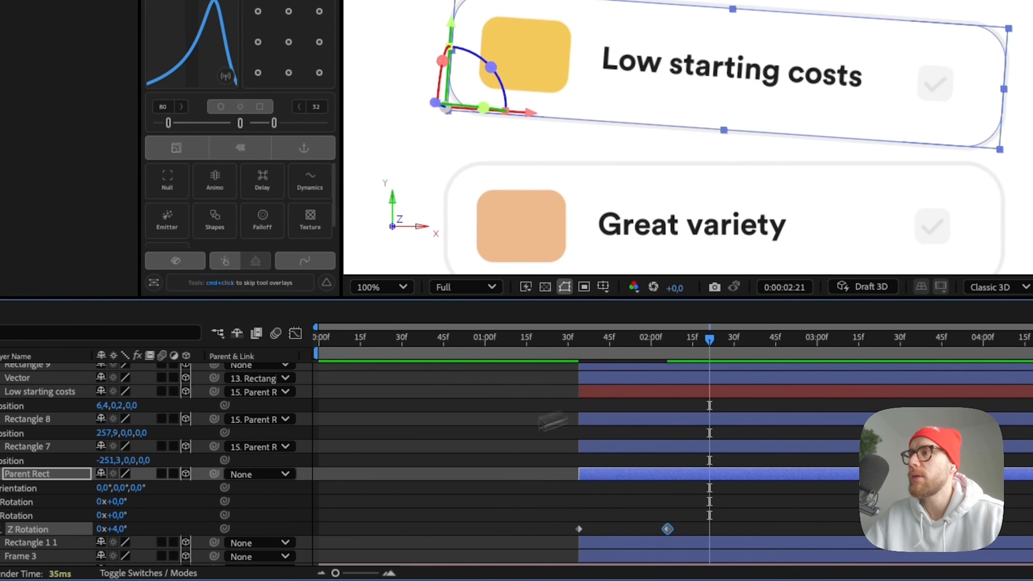
pyautogui.click(177, 531)
pyautogui.write('0')
pyautogui.press('Return')
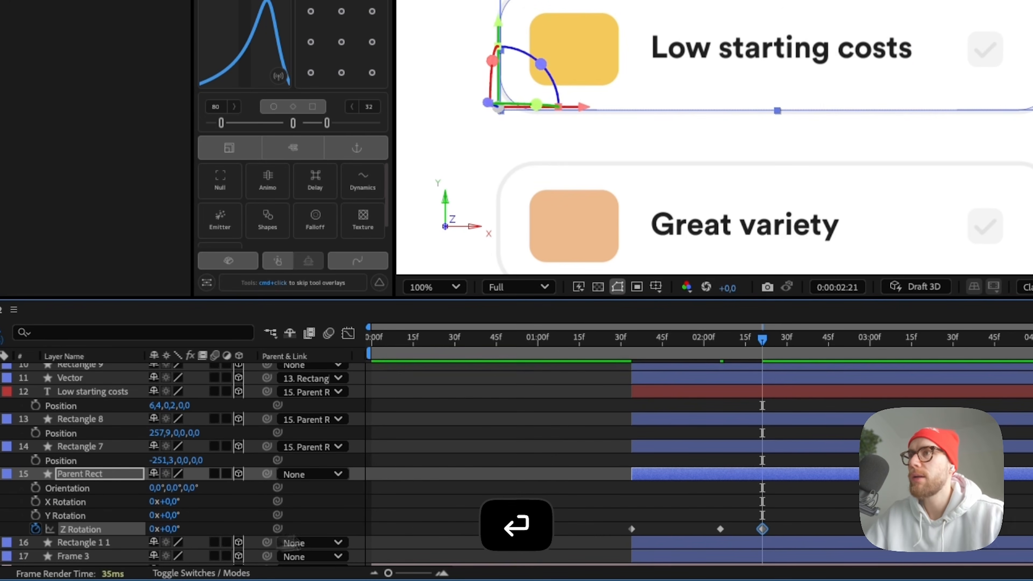
pyautogui.click(582, 460)
pyautogui.moveTo(618, 338); pyautogui.dragTo(666, 337)
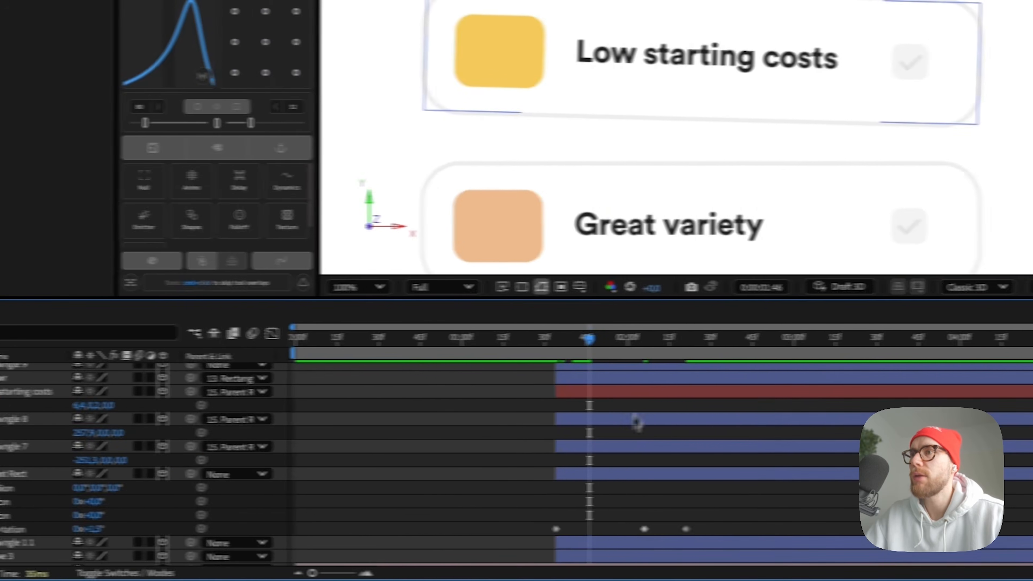
# - Shift Parent Rect's three Z Rotation keyframes later so the first sits at about 0:00:02:20
pyautogui.moveTo(448, 518); pyautogui.dragTo(663, 534)
pyautogui.click(616, 404)
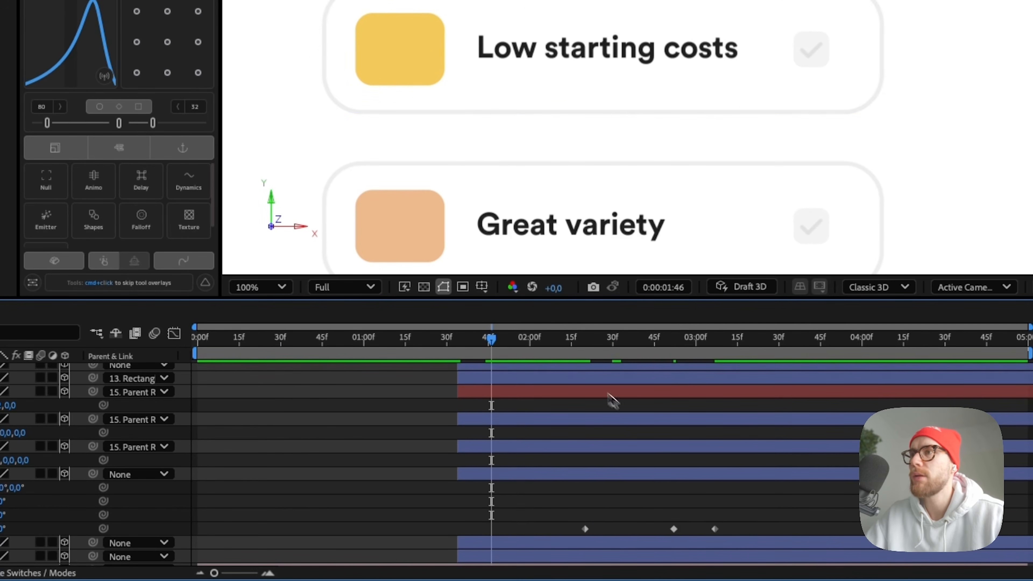
pyautogui.moveTo(510, 342); pyautogui.dragTo(677, 347)
# - Ease the three Z Rotation keyframes and preview the card's tilt
pyautogui.moveTo(732, 530); pyautogui.dragTo(546, 520)
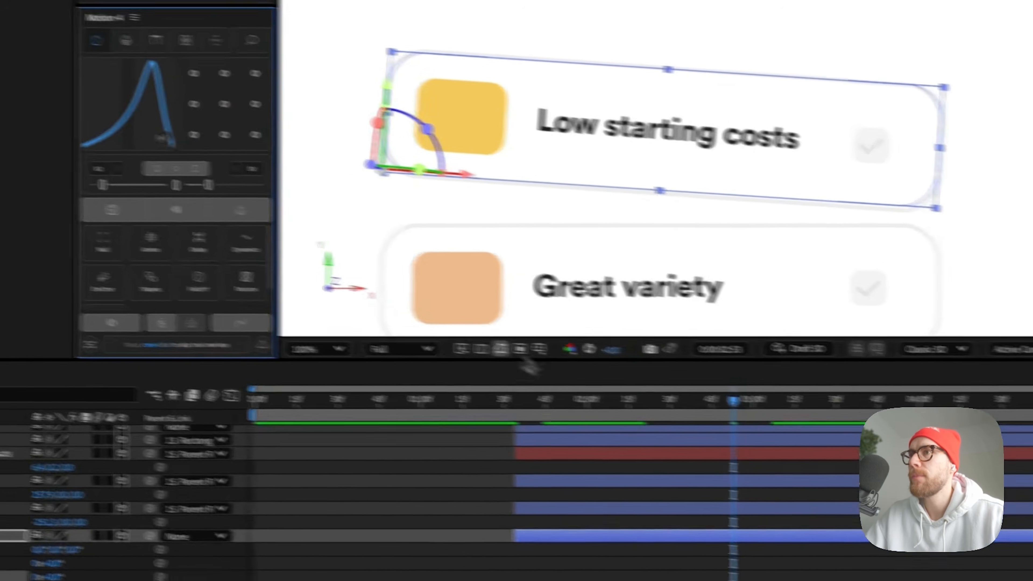
pyautogui.press('space')
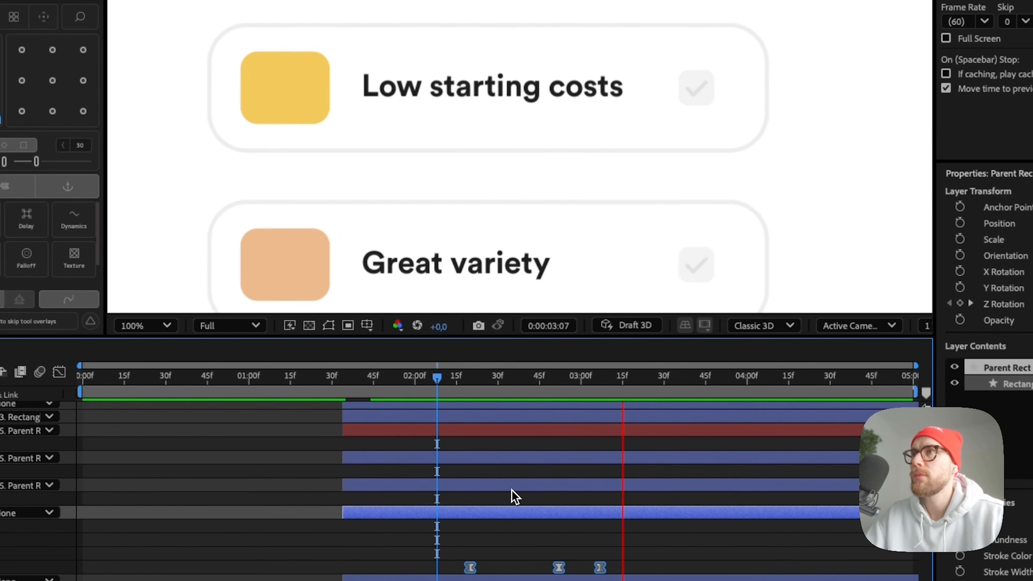
pyautogui.press('space')
pyautogui.click(633, 544)
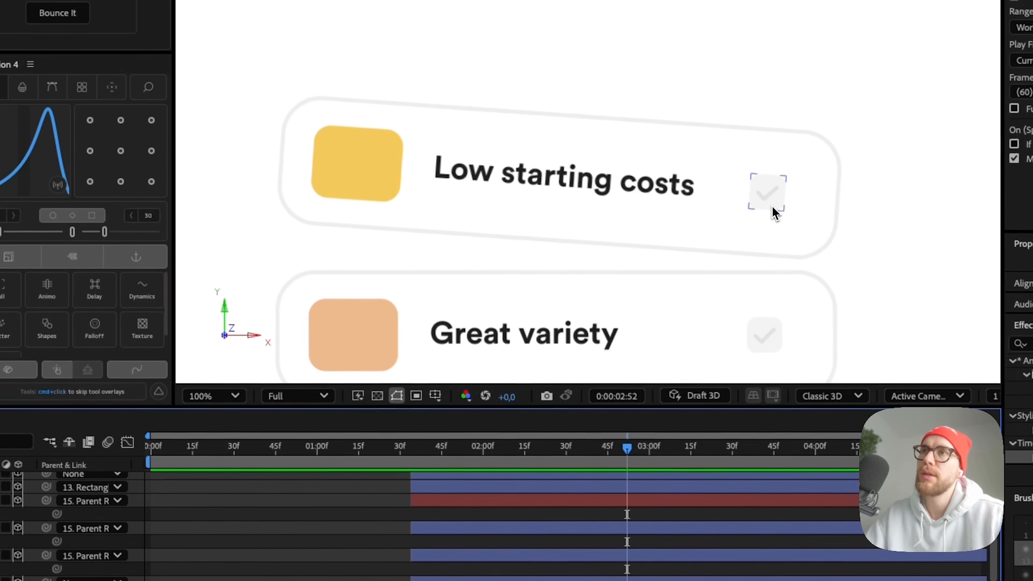
# - Expand Parent Rect's contents down to Fill 1 and keyframe its white Color at about 0:00:02:34
pyautogui.click(547, 222)
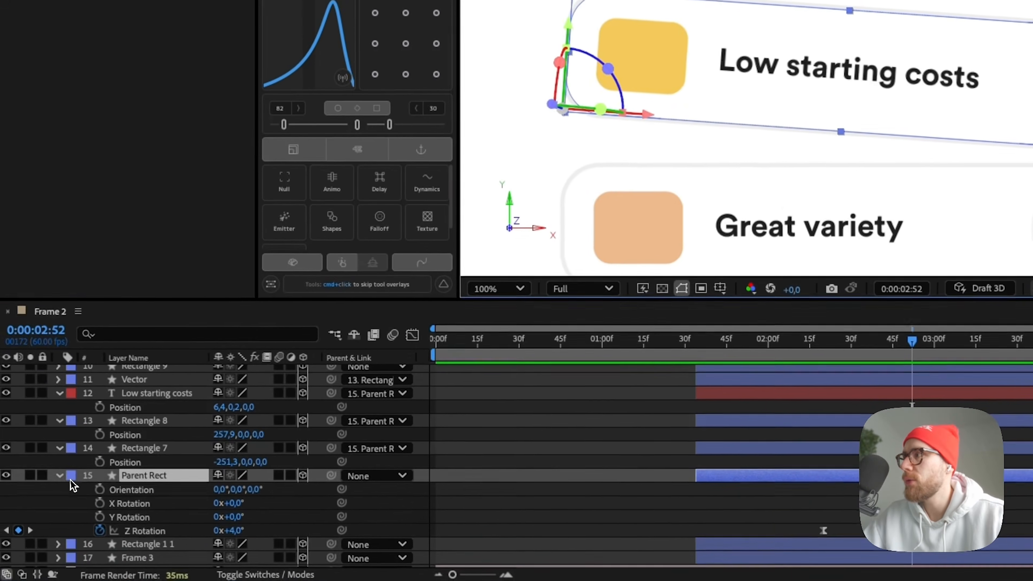
pyautogui.click(61, 474)
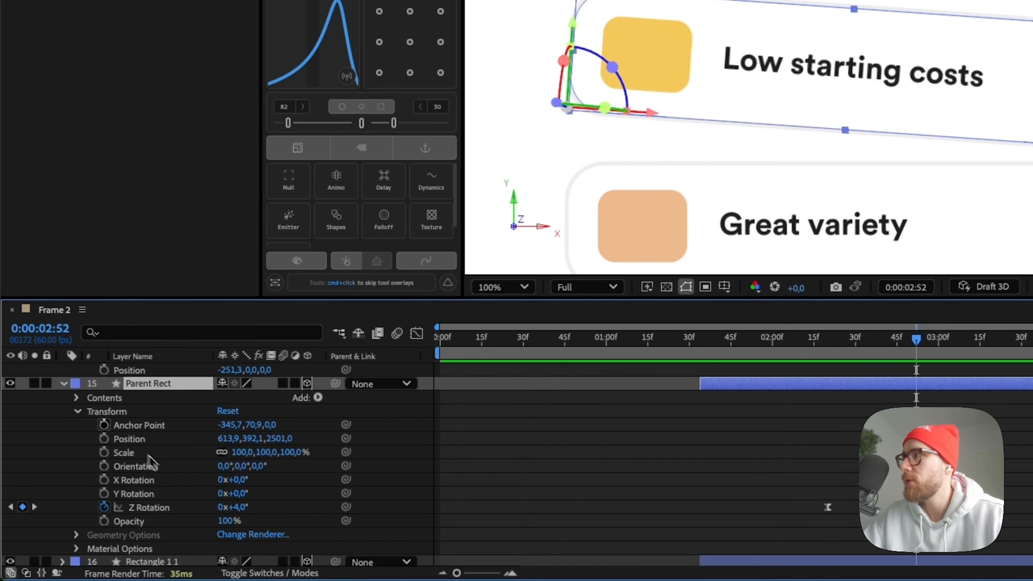
pyautogui.click(77, 412)
pyautogui.click(77, 398)
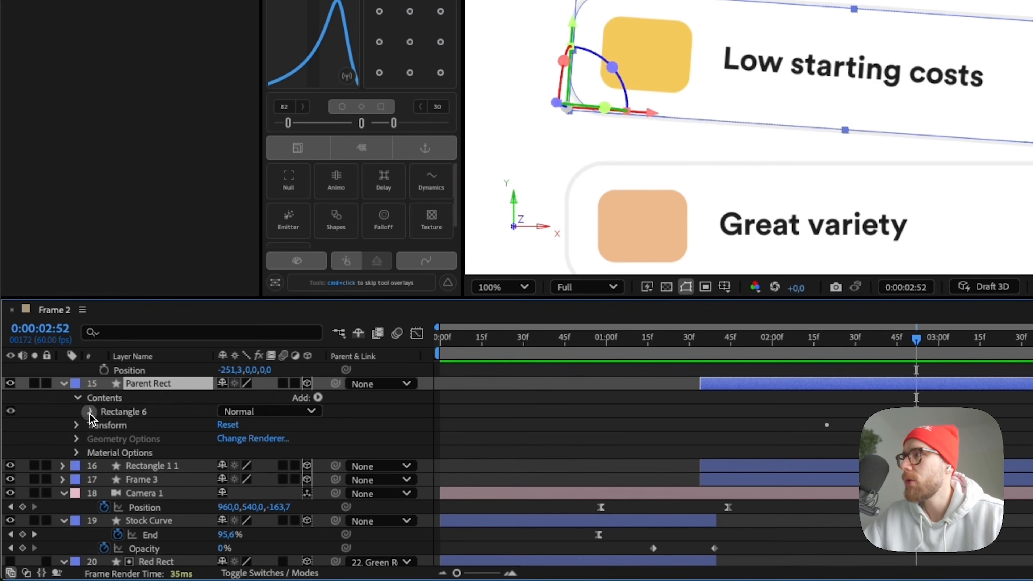
pyautogui.click(89, 412)
pyautogui.click(104, 466)
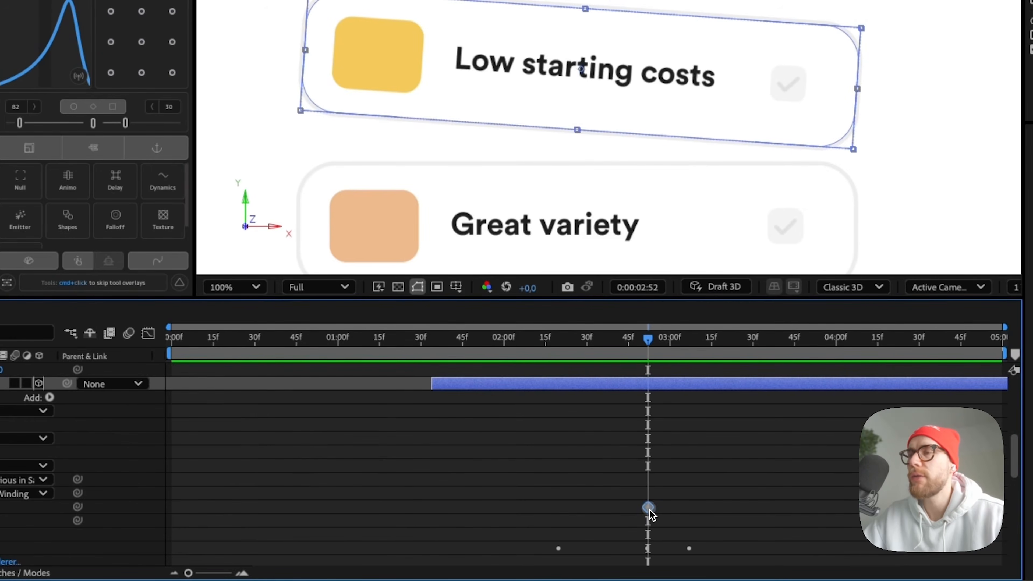
pyautogui.moveTo(592, 341); pyautogui.dragTo(645, 351)
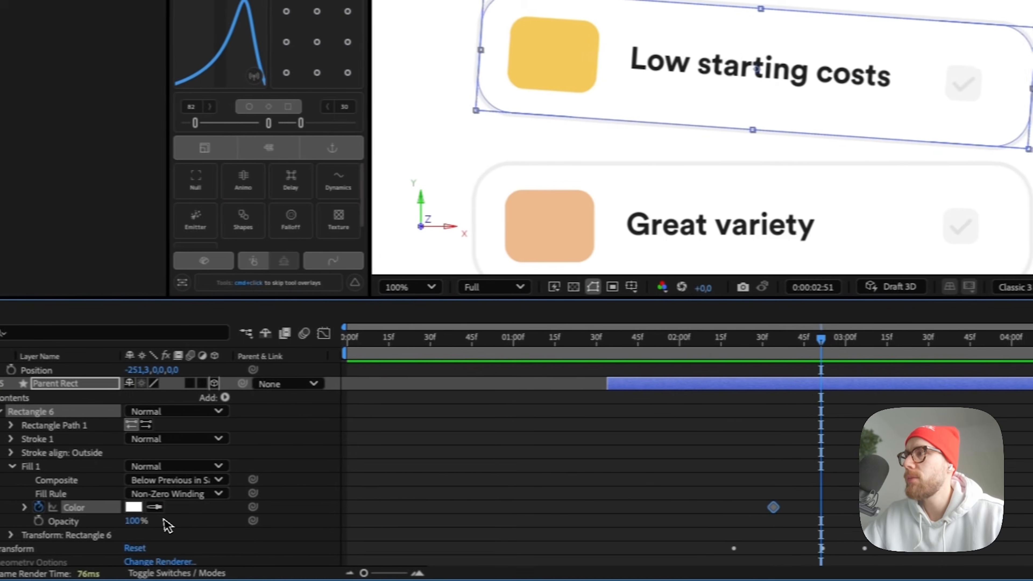
# - Set Parent Rect's fill Color to bright green, 41FF76, at 0:00:02:51
pyautogui.click(133, 507)
pyautogui.moveTo(723, 216); pyautogui.dragTo(724, 202)
pyautogui.click(659, 165)
pyautogui.moveTo(484, 279); pyautogui.dragTo(515, 137)
pyautogui.moveTo(492, 187); pyautogui.dragTo(354, 187)
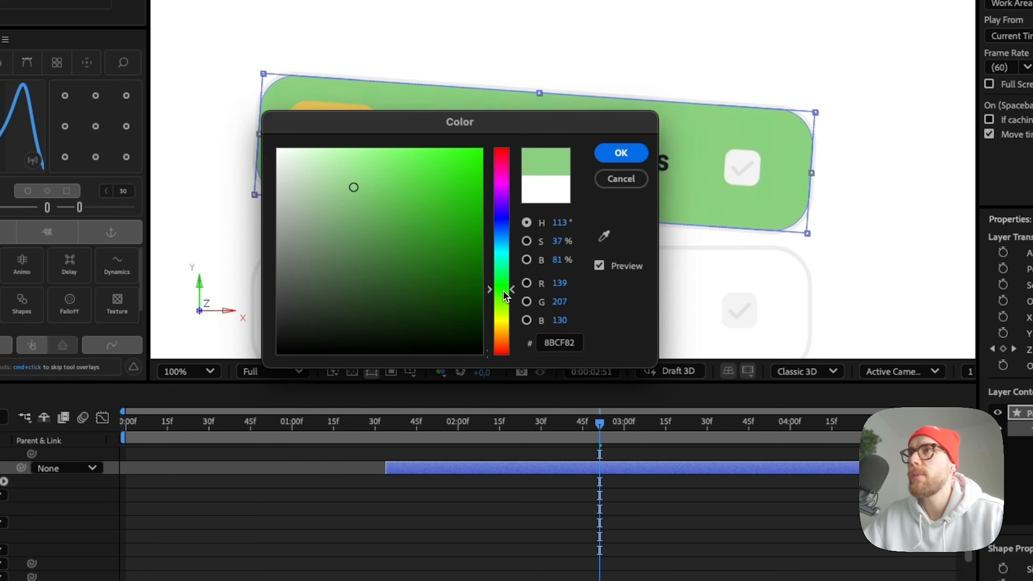
pyautogui.moveTo(366, 223); pyautogui.dragTo(422, 138)
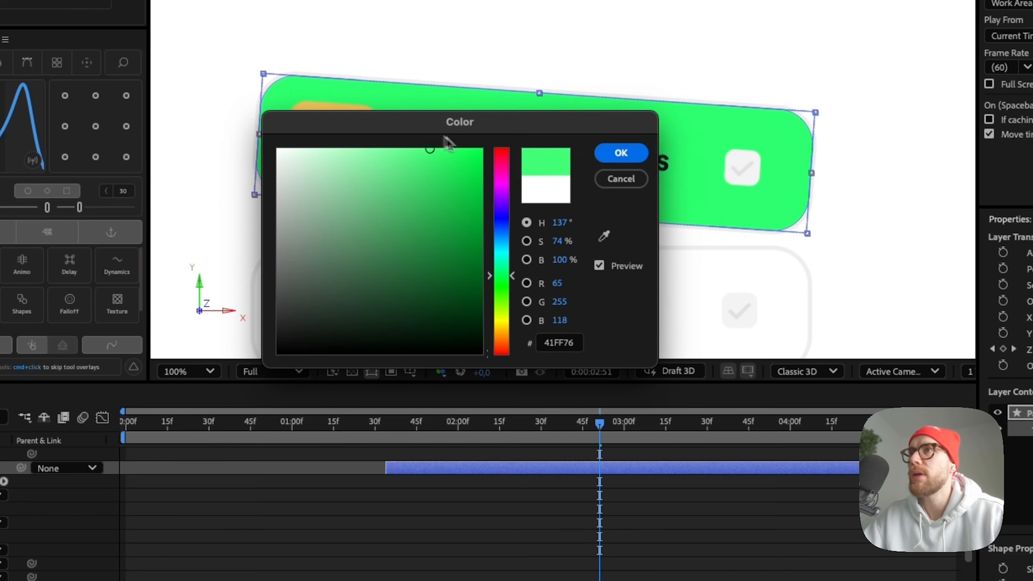
pyautogui.click(621, 153)
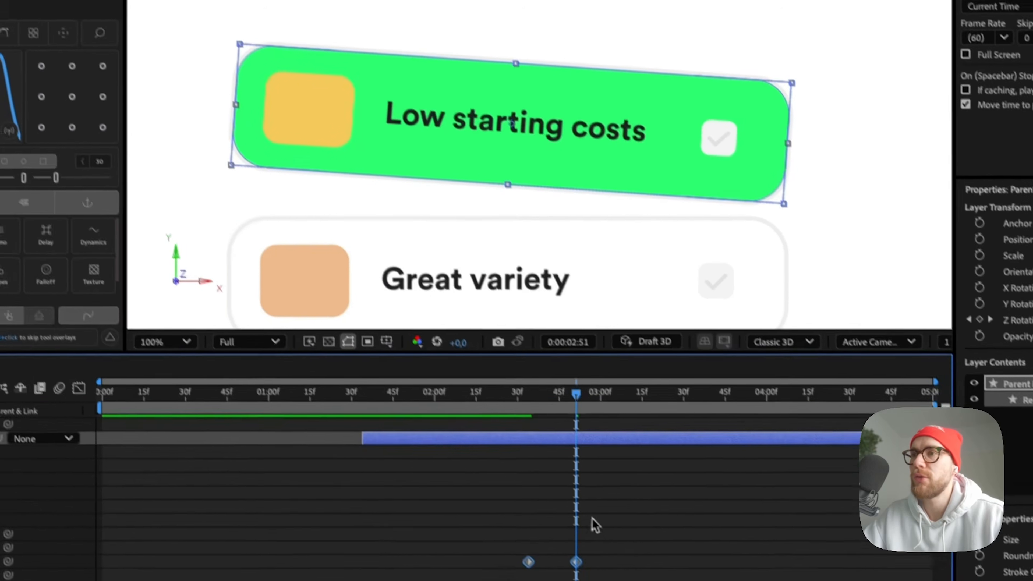
# - Copy Parent Rect's white Color keyframe and paste it after the green one so the card turns white again
pyautogui.click(628, 548)
pyautogui.moveTo(573, 428); pyautogui.dragTo(557, 429)
pyautogui.moveTo(503, 361); pyautogui.dragTo(586, 383)
pyautogui.click(499, 524)
pyautogui.press('super+c')
pyautogui.press('super+v')
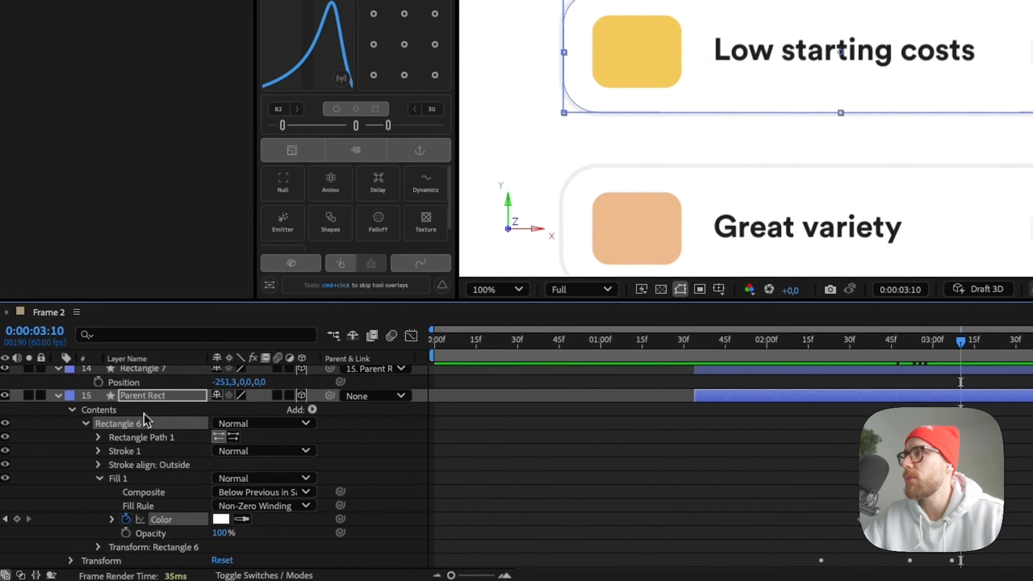
# - Expand Fill 1 of Rectangle 8, the box behind the check mark, and keyframe its light grey Color at about 0:00:03:00
pyautogui.click(160, 371)
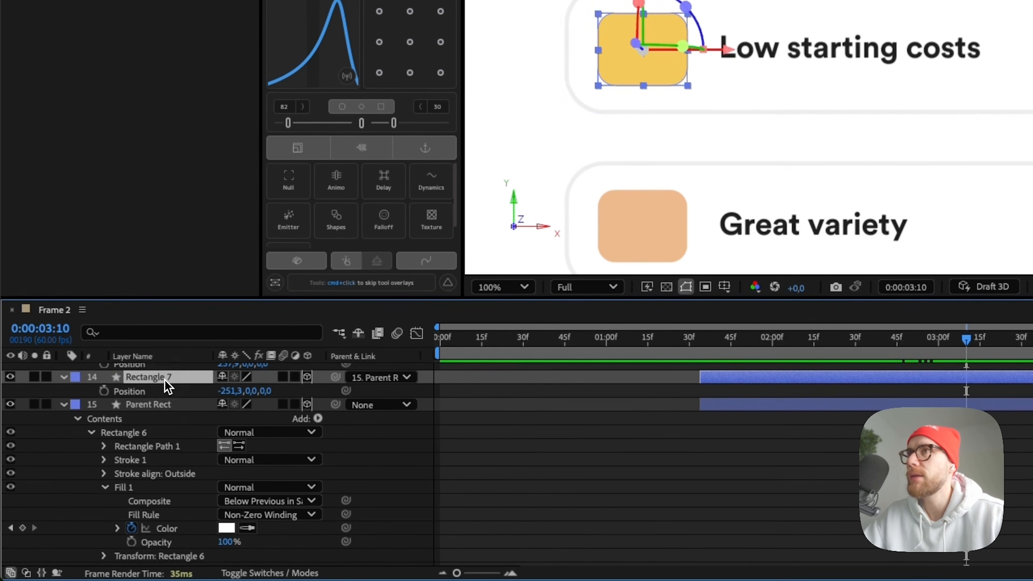
pyautogui.scroll(4, 160, 391)
pyautogui.click(160, 405)
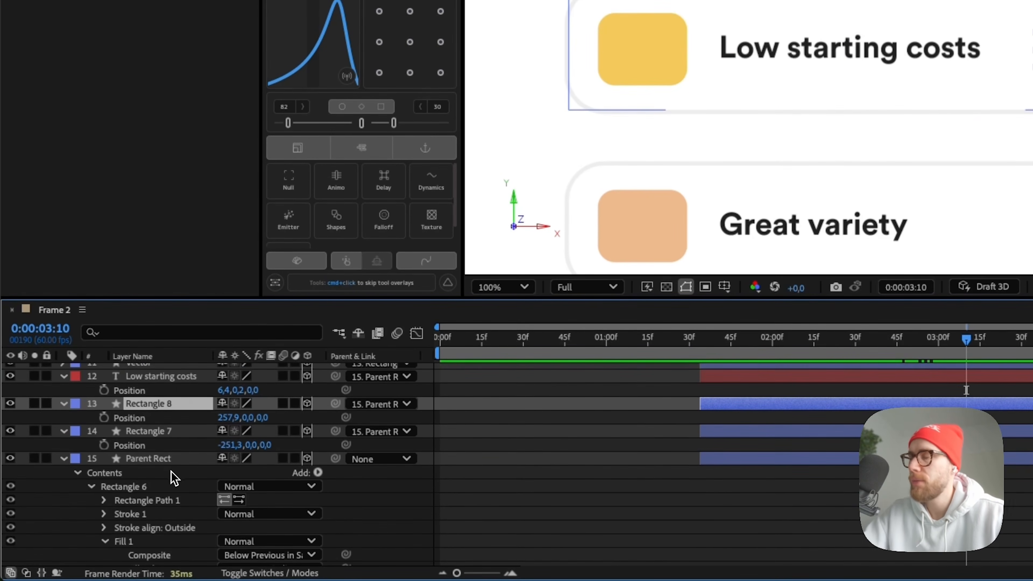
pyautogui.press('u')
pyautogui.click(62, 404)
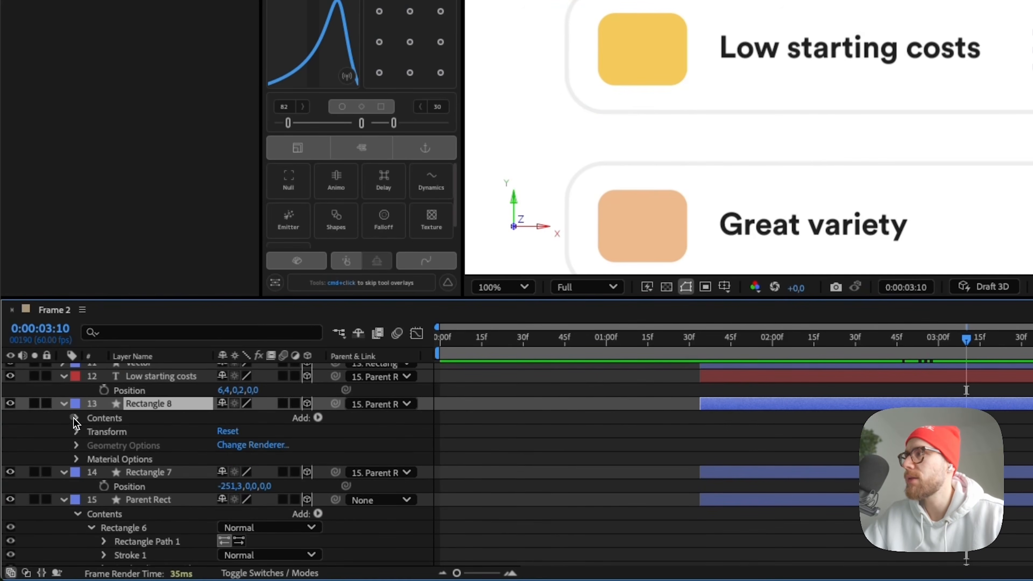
pyautogui.click(77, 418)
pyautogui.click(91, 432)
pyautogui.click(104, 459)
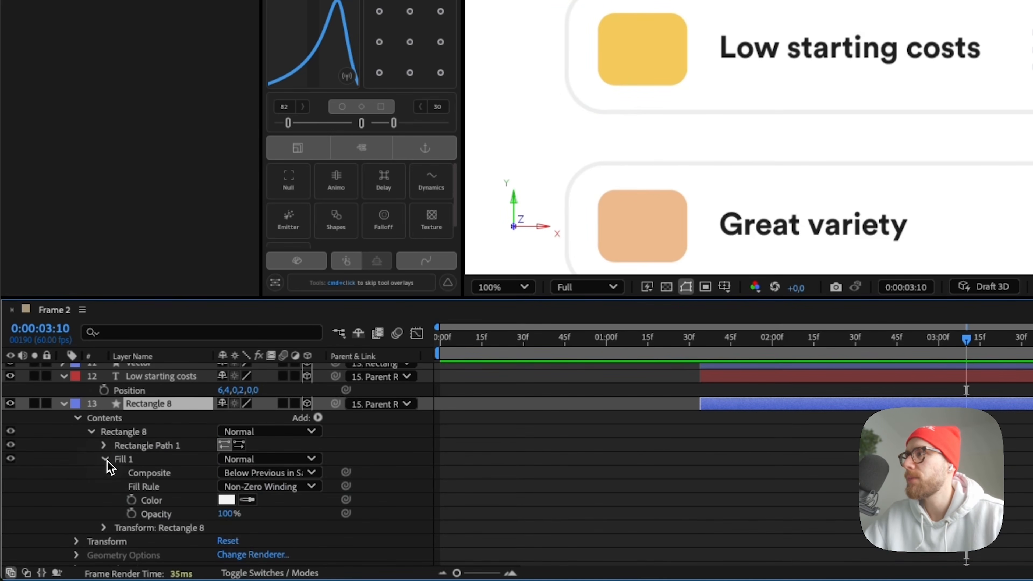
pyautogui.click(131, 500)
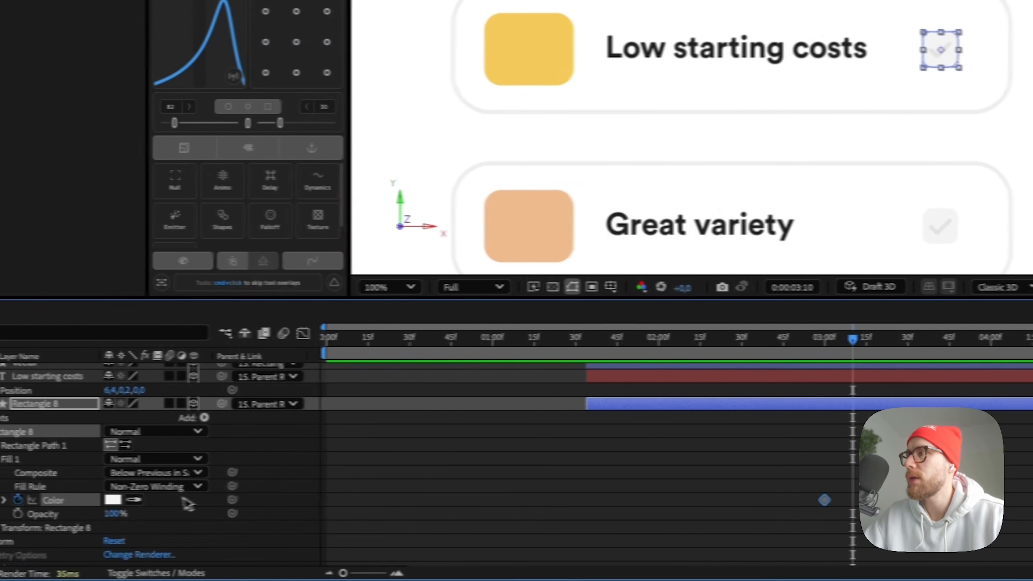
# - Set Rectangle 8's fill Color to bright green at 0:00:03:10
pyautogui.click(113, 500)
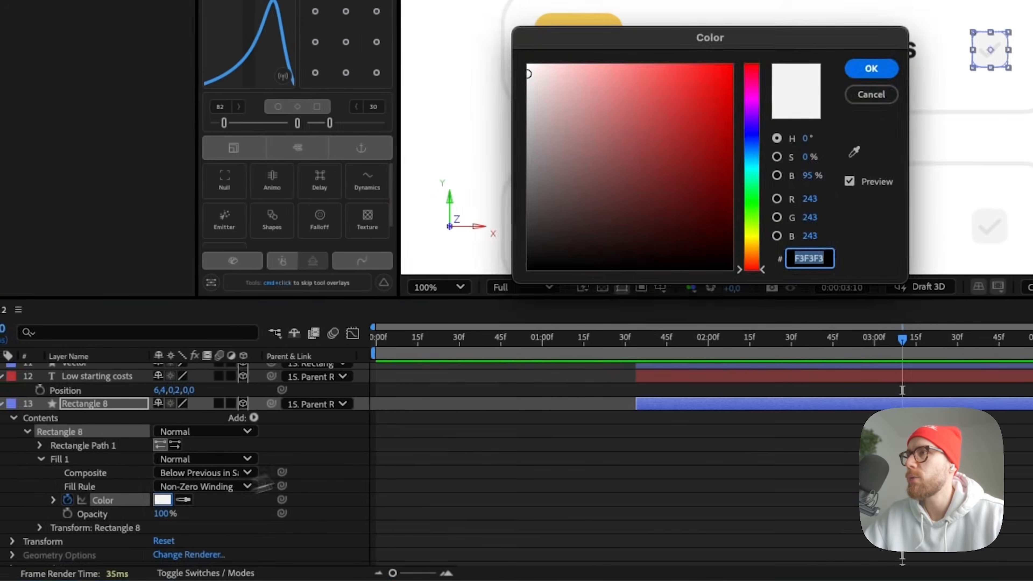
pyautogui.moveTo(492, 315); pyautogui.dragTo(458, 294)
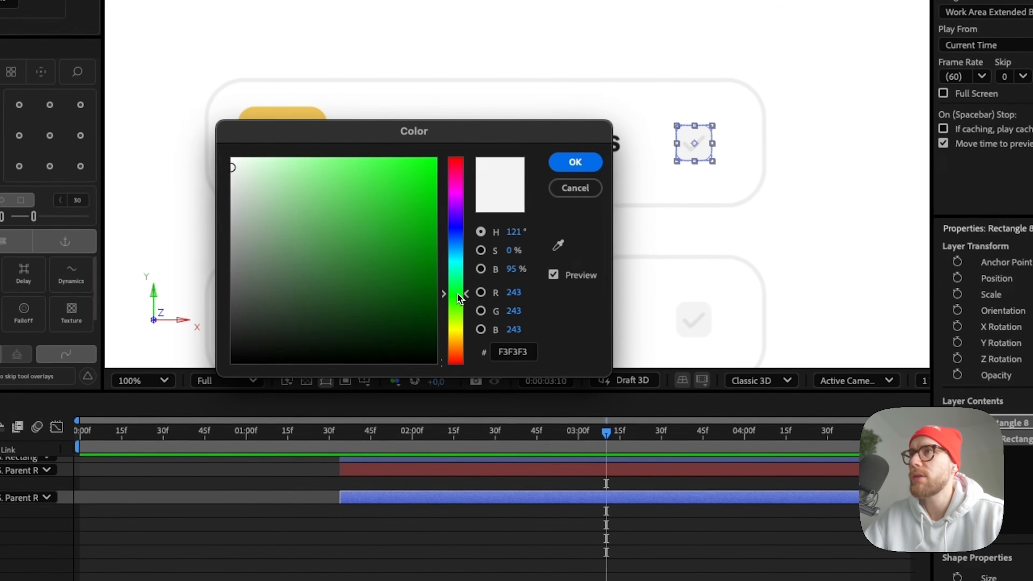
pyautogui.click(397, 156)
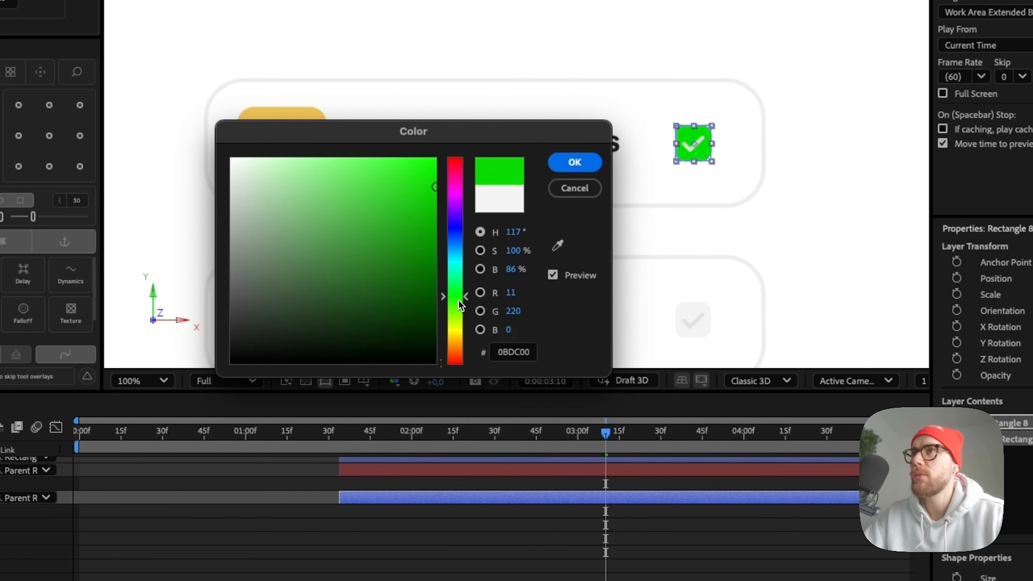
pyautogui.click(574, 162)
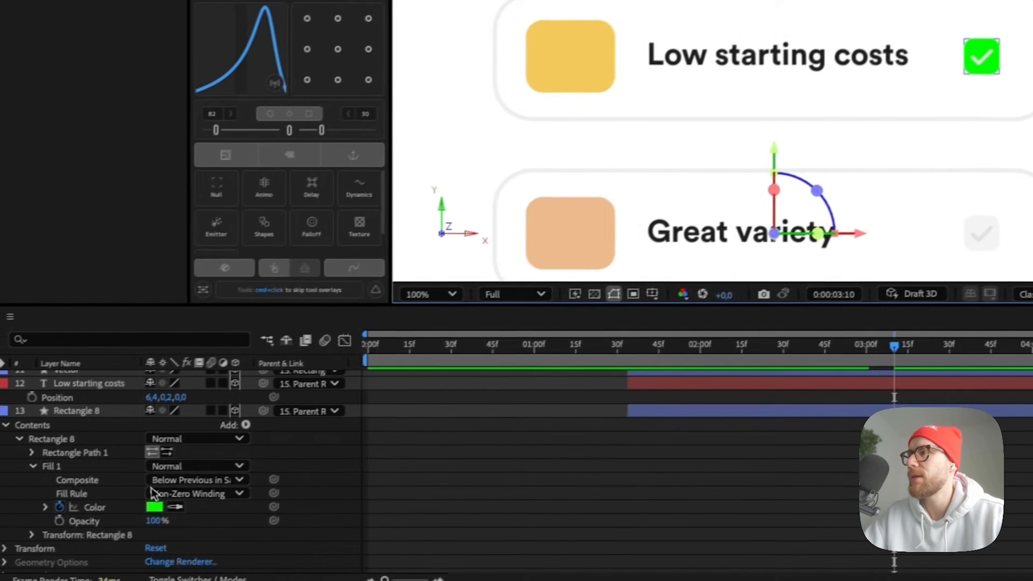
# - Soften Rectangle 8's green fill Color at 0:00:03:10 to a lighter green, 75FF6E
pyautogui.click(153, 508)
pyautogui.moveTo(485, 149); pyautogui.dragTo(444, 123)
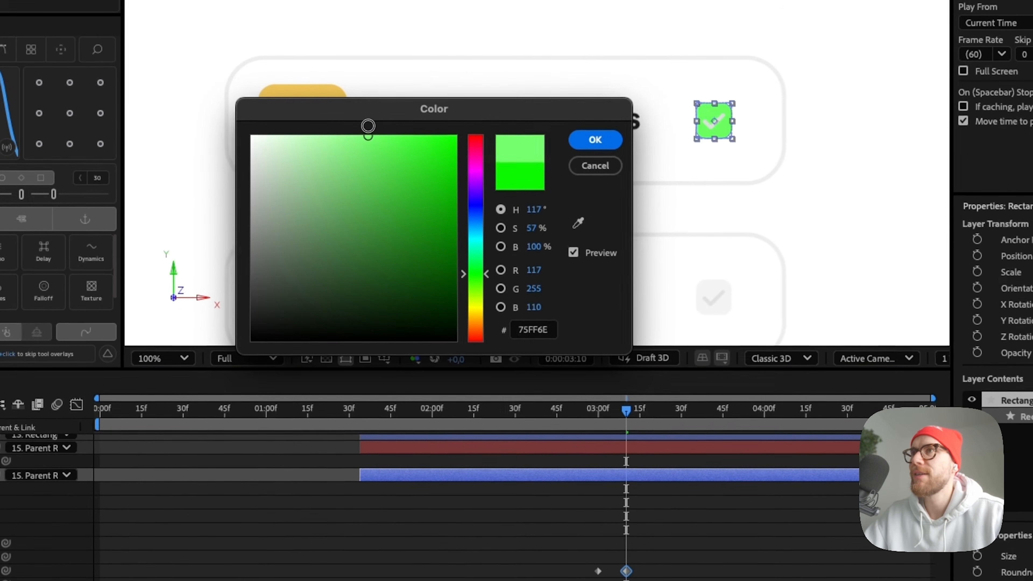
pyautogui.click(627, 131)
pyautogui.click(804, 202)
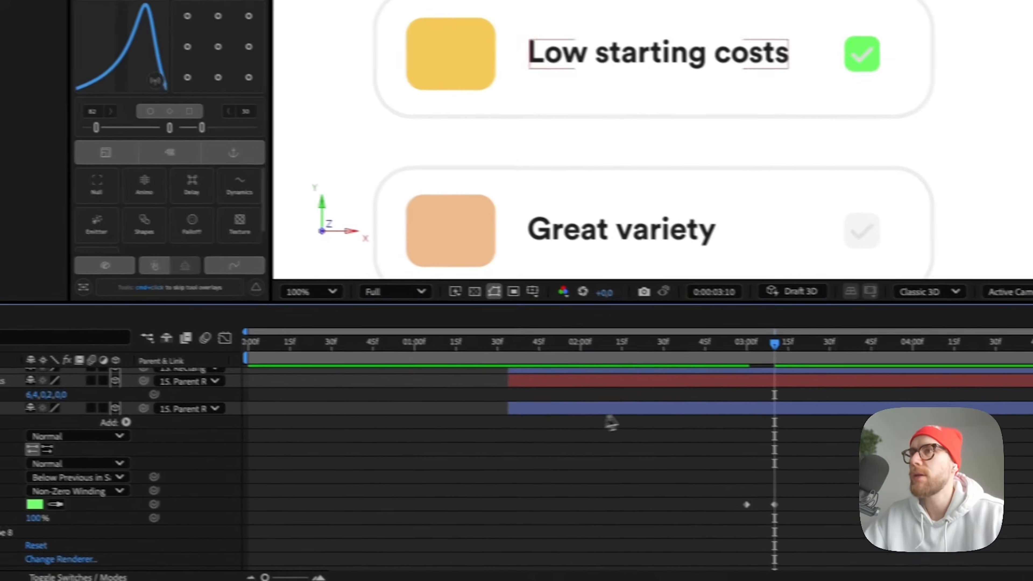
# - Scrub through the Low starting costs card's animation up to 0:00:03:12 to check the check box's color change
pyautogui.moveTo(626, 409); pyautogui.dragTo(391, 411)
pyautogui.moveTo(484, 340)
pyautogui.mouseDown()
pyautogui.moveTo(420, 340)
pyautogui.moveTo(491, 339)
pyautogui.mouseUp()
pyautogui.moveTo(560, 343); pyautogui.dragTo(712, 357)
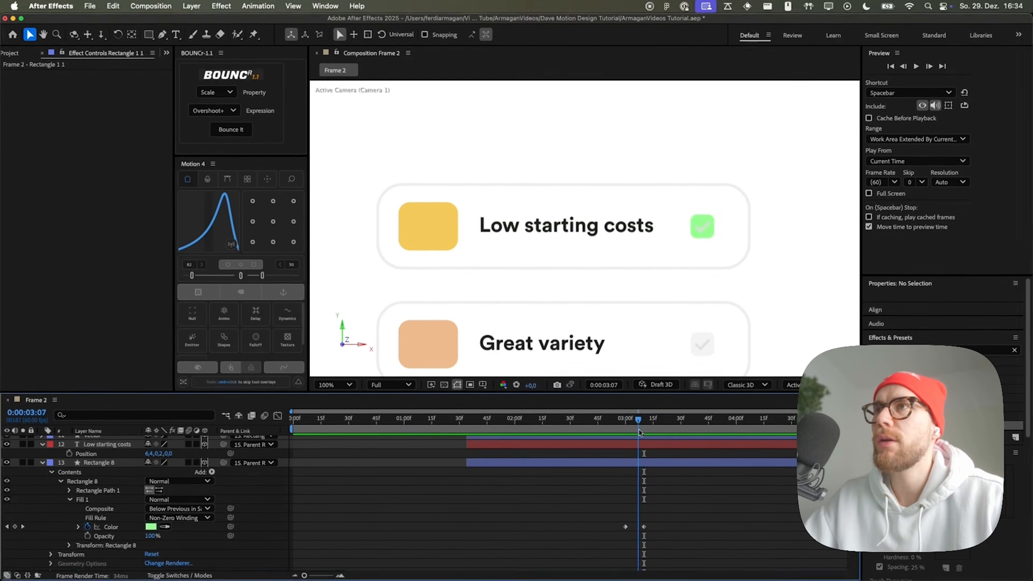
pyautogui.moveTo(639, 431)
pyautogui.mouseDown()
pyautogui.moveTo(575, 430)
pyautogui.moveTo(647, 430)
pyautogui.mouseUp()
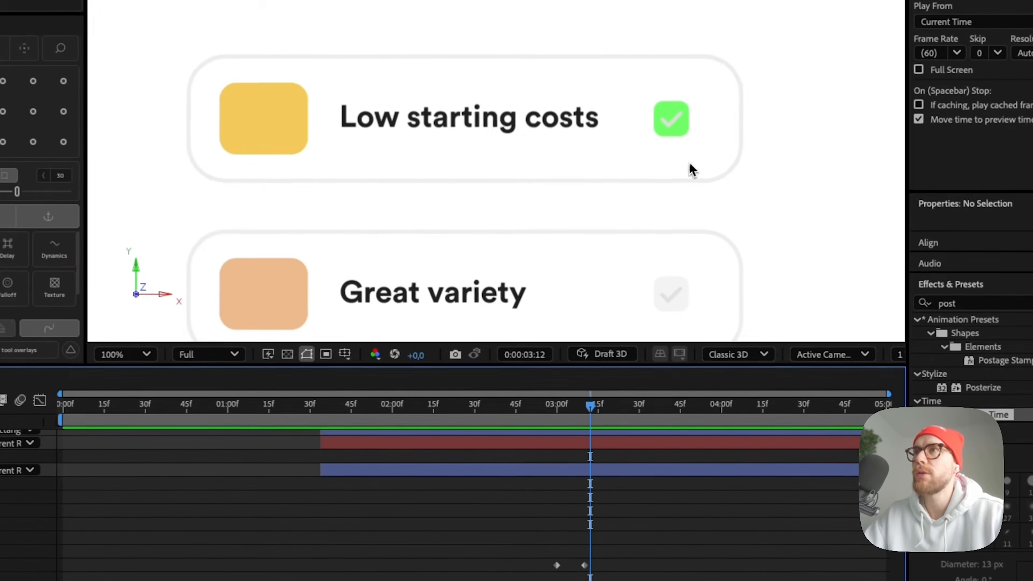
pyautogui.scroll(-1, 706, 232)
pyautogui.moveTo(611, 244); pyautogui.dragTo(607, 191)
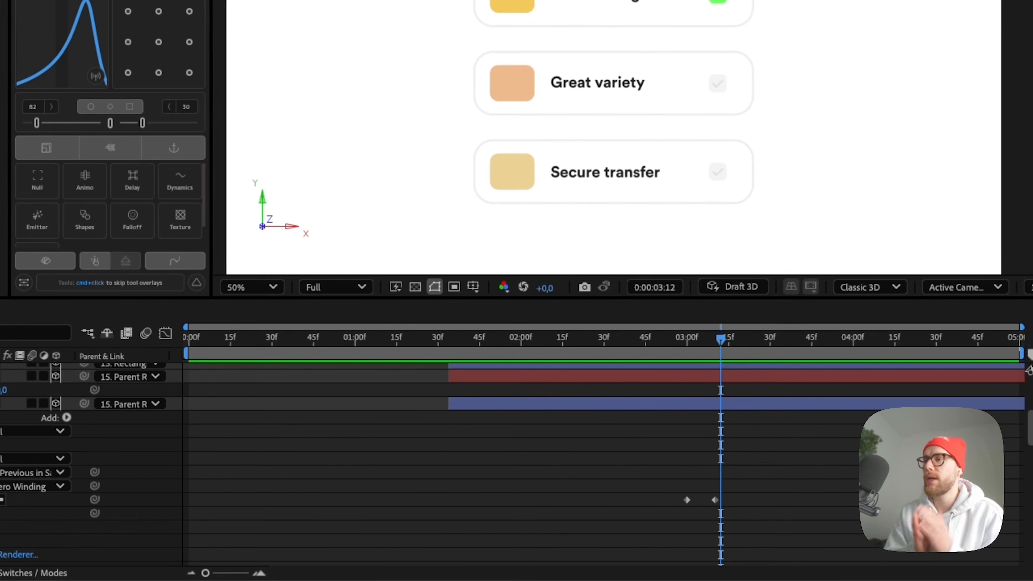
pyautogui.press('Up')
pyautogui.press('shift+super+Left')
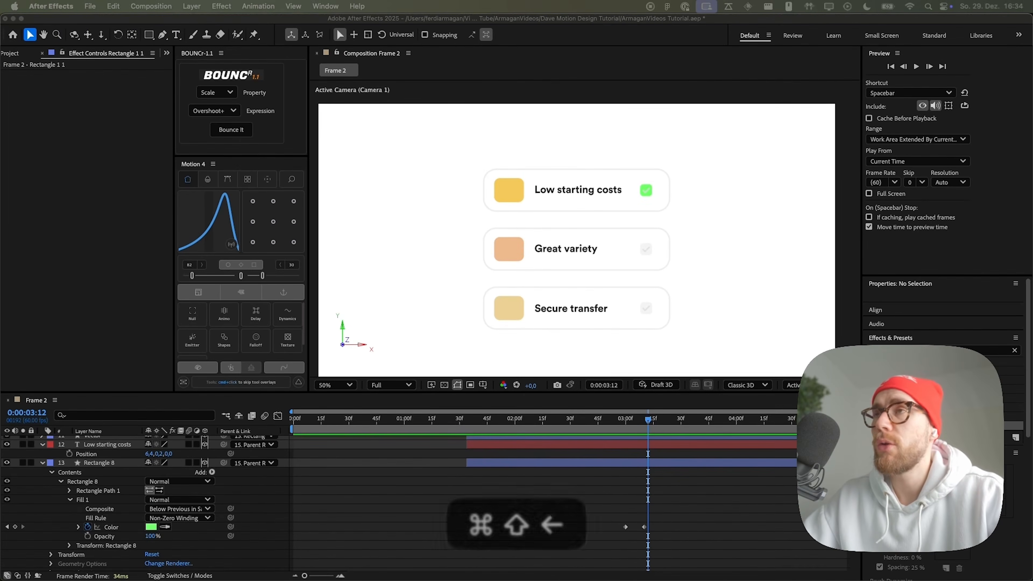
pyautogui.press('BackSpace')
pyautogui.press('Down')
pyautogui.press('super+Left')
pyautogui.press('BackSpace')
pyautogui.press('Down')
pyautogui.press('BackSpace')
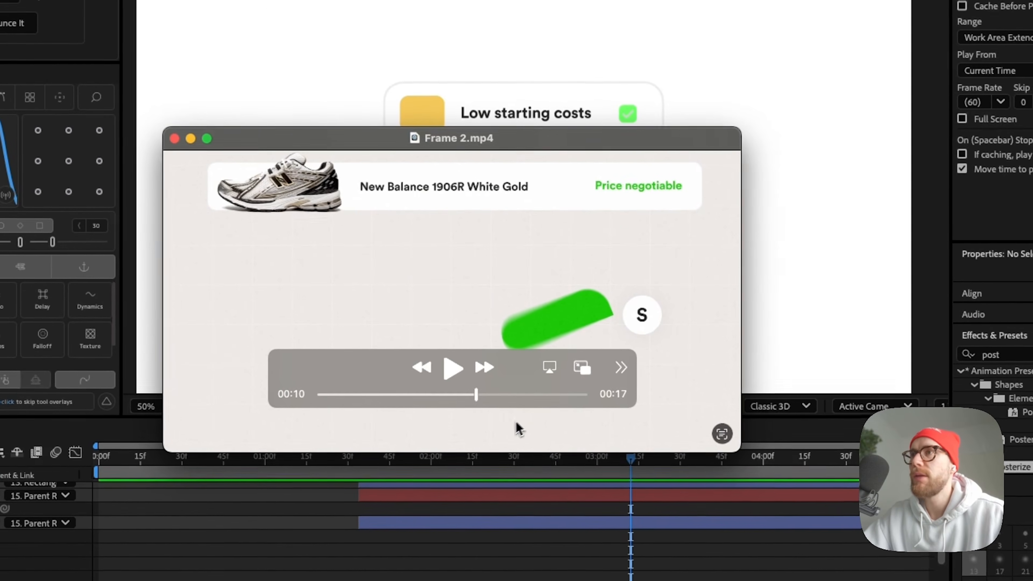
# - Switch to QuickTime Player and scrub through the Frame 2.mp4 reference video to study the card, chat bubble and ending animations
pyautogui.moveTo(531, 383); pyautogui.dragTo(433, 421)
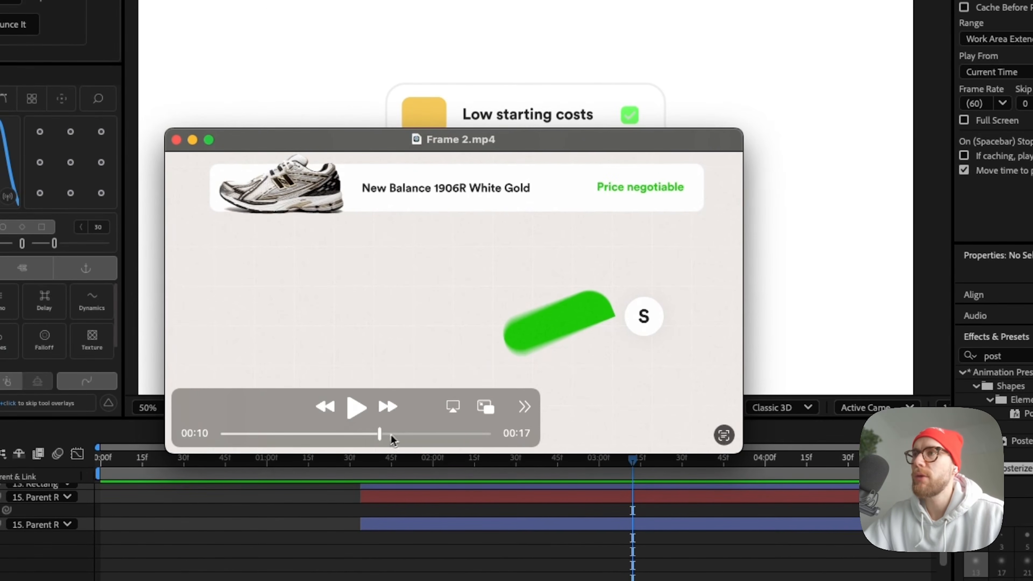
pyautogui.moveTo(345, 440); pyautogui.dragTo(366, 434)
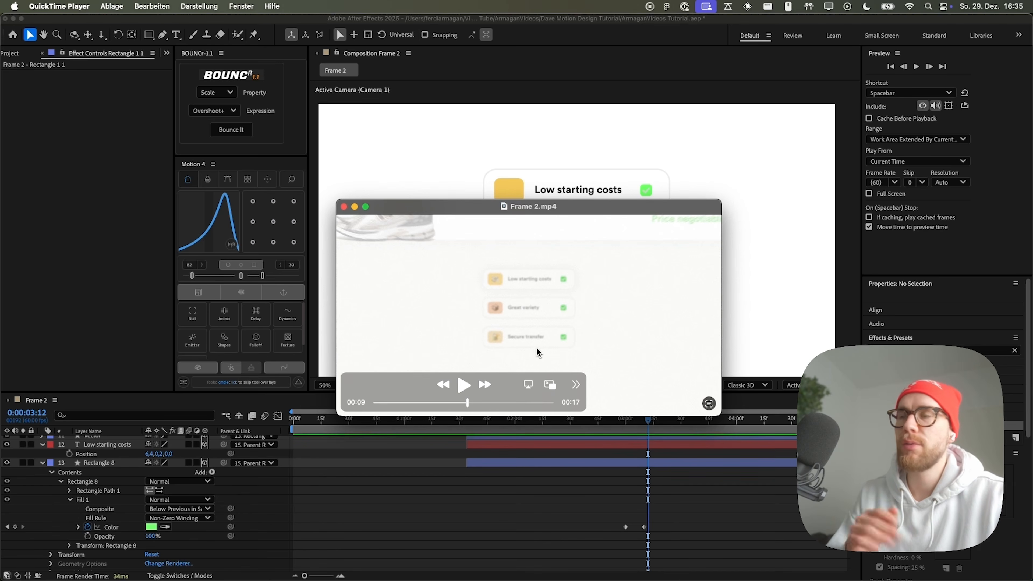
pyautogui.moveTo(465, 403)
pyautogui.mouseDown()
pyautogui.moveTo(455, 402)
pyautogui.moveTo(473, 403)
pyautogui.moveTo(460, 414)
pyautogui.mouseUp()
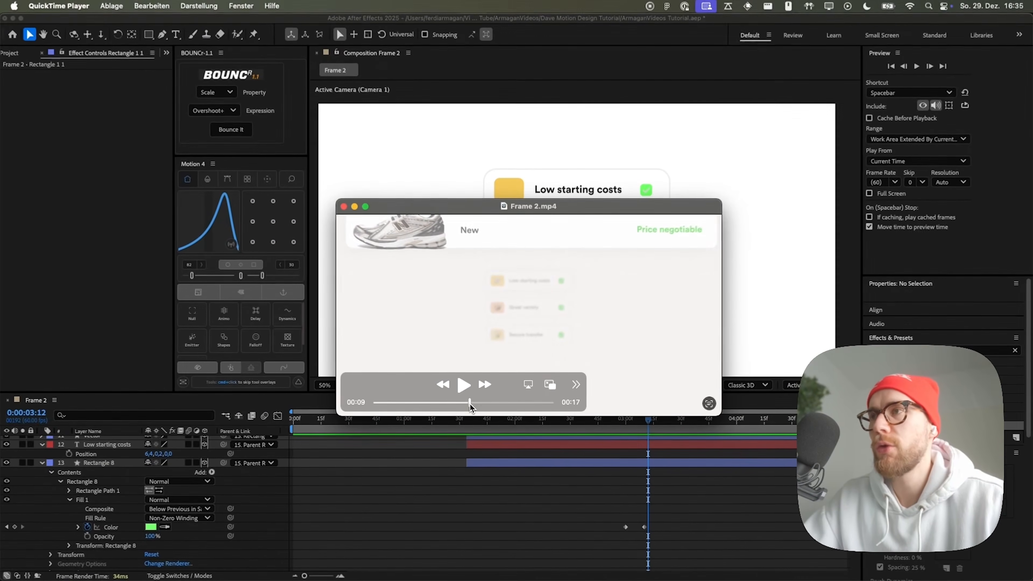
pyautogui.moveTo(470, 404); pyautogui.dragTo(474, 404)
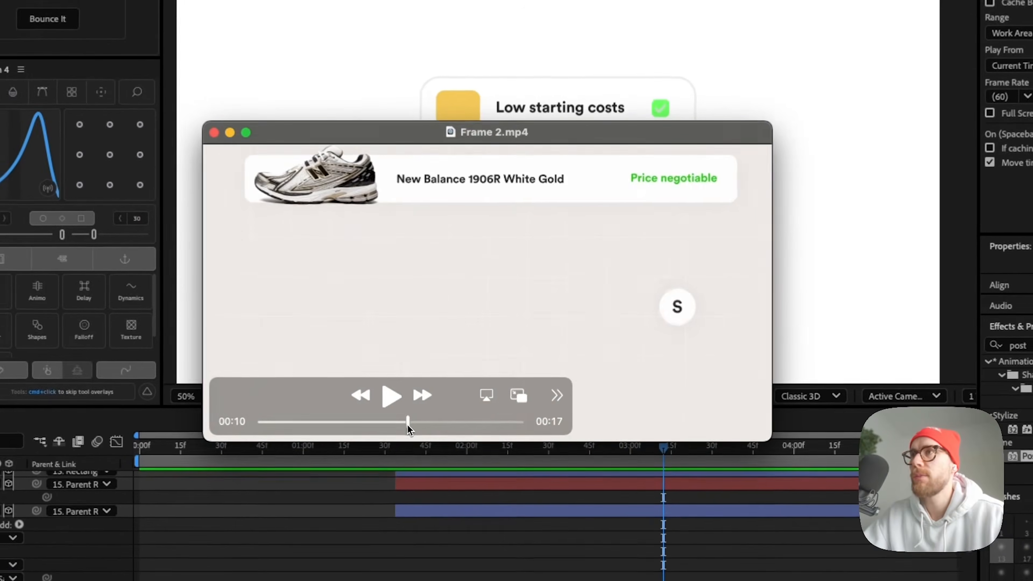
pyautogui.moveTo(408, 426); pyautogui.dragTo(460, 428)
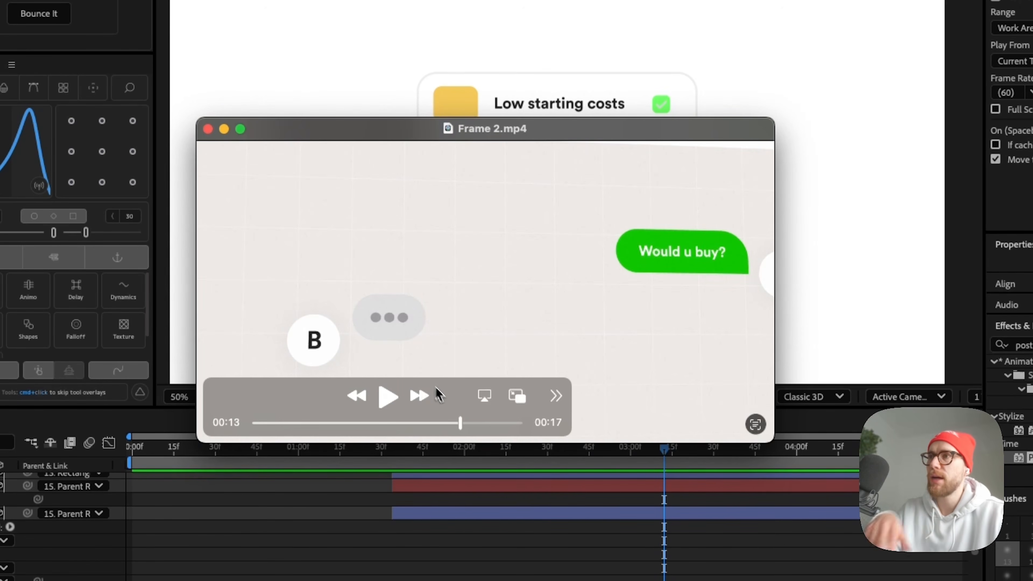
pyautogui.moveTo(462, 428); pyautogui.dragTo(508, 427)
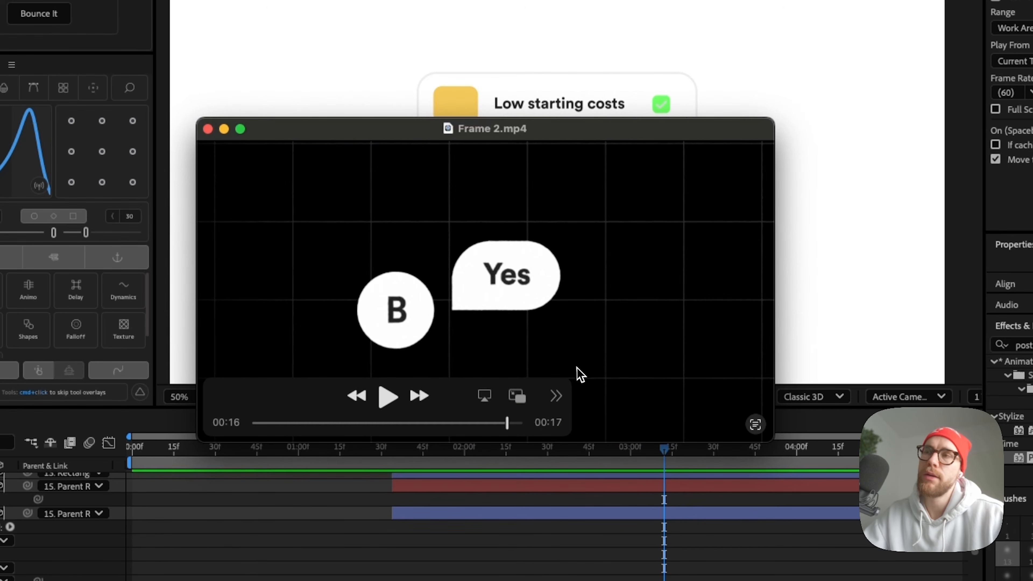
pyautogui.moveTo(508, 425)
pyautogui.mouseDown()
pyautogui.moveTo(474, 425)
pyautogui.moveTo(488, 426)
pyautogui.mouseUp()
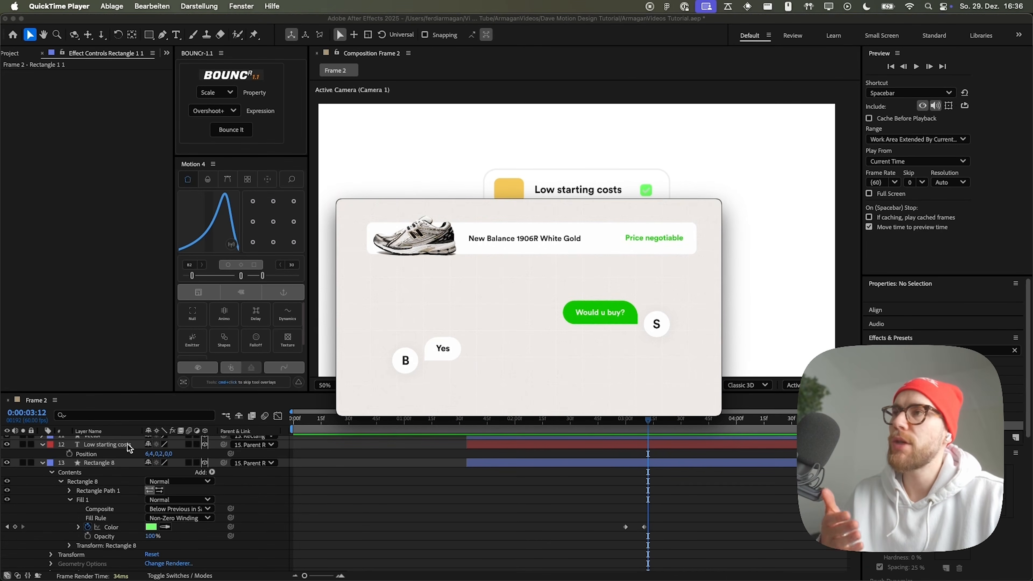
pyautogui.moveTo(440, 337)
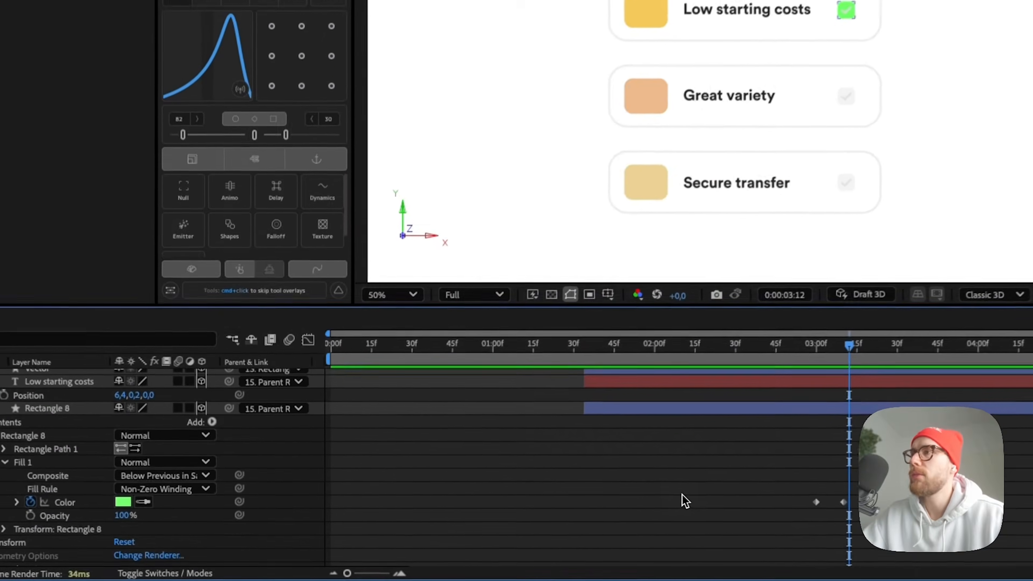
# - Collapse the revealed properties of all layers in the Frame 2 composition
pyautogui.press('super+a')
pyautogui.press('u')
pyautogui.click(447, 424)
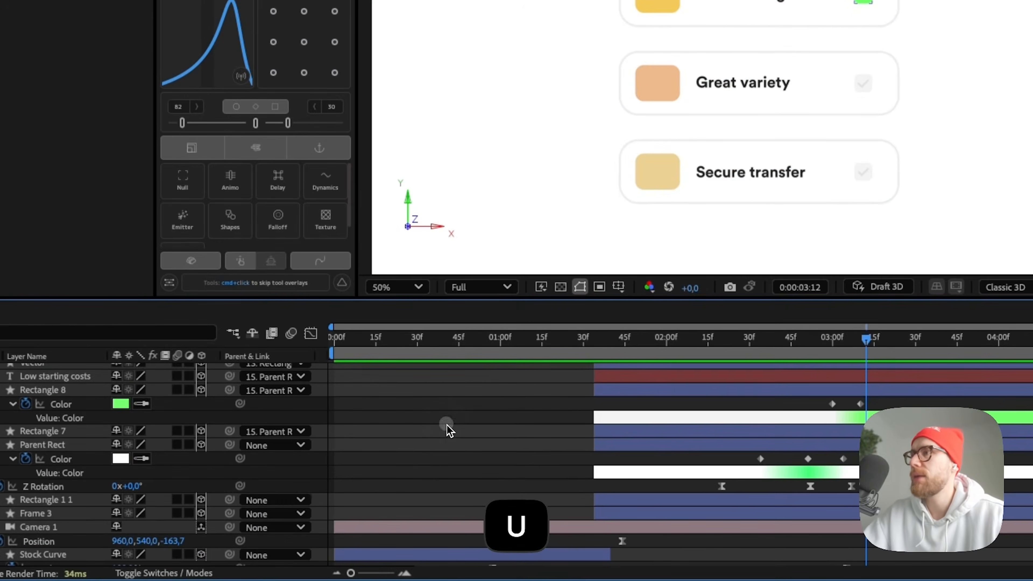
pyautogui.scroll(5, 457, 431)
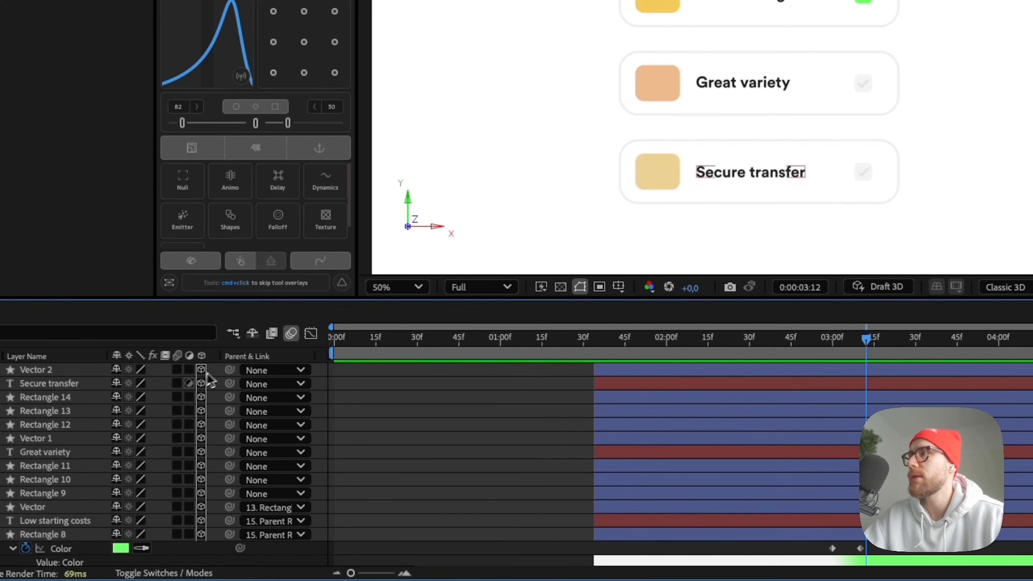
pyautogui.click(192, 385)
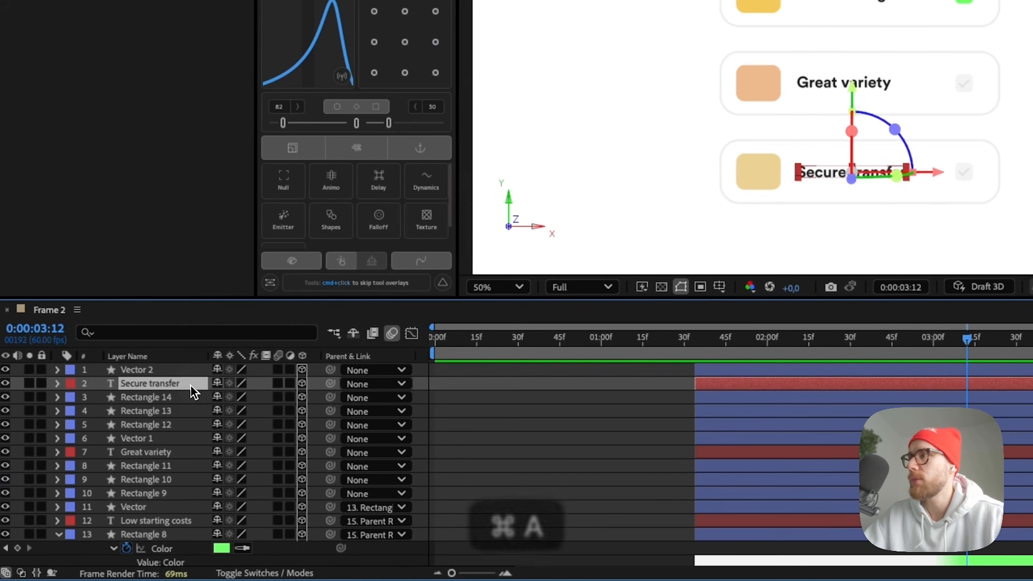
pyautogui.press('super+a')
pyautogui.press('u')
pyautogui.click(446, 432)
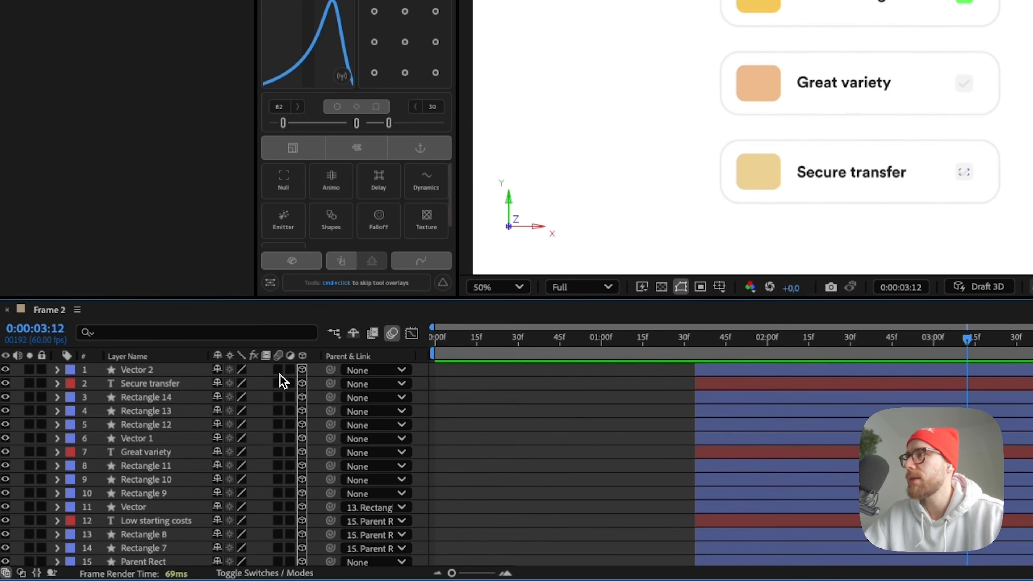
# - Enable motion blur for all layers of the Frame 2 composition
pyautogui.click(149, 371)
pyautogui.scroll(-10, 150, 440)
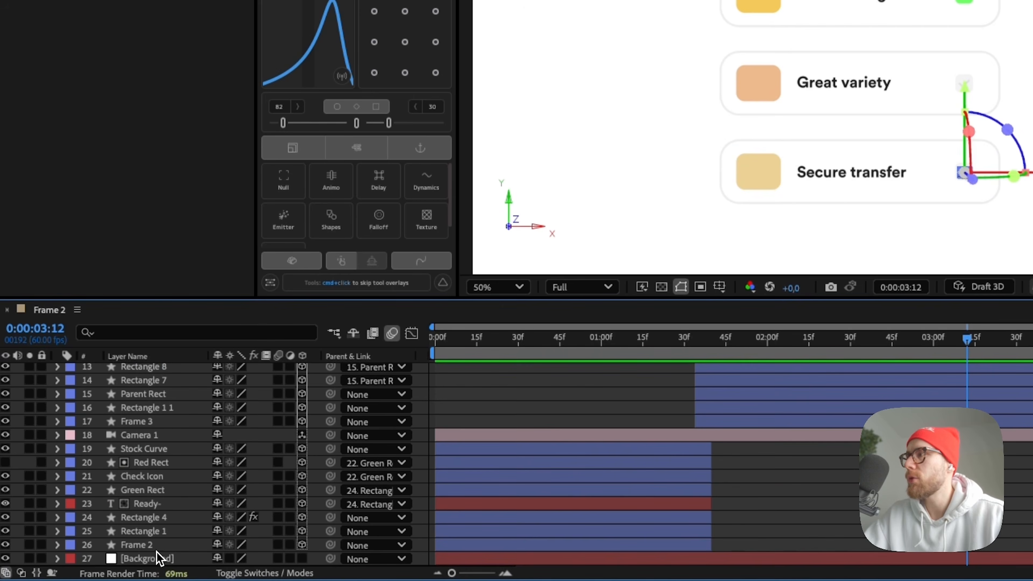
pyautogui.press('super+a')
pyautogui.scroll(10, 163, 509)
pyautogui.click(278, 383)
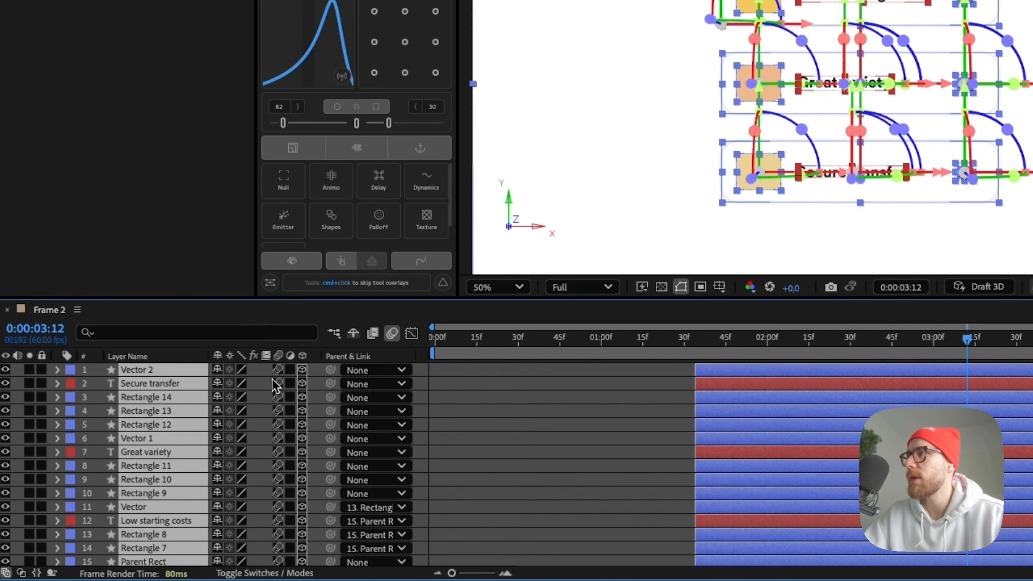
pyautogui.click(544, 411)
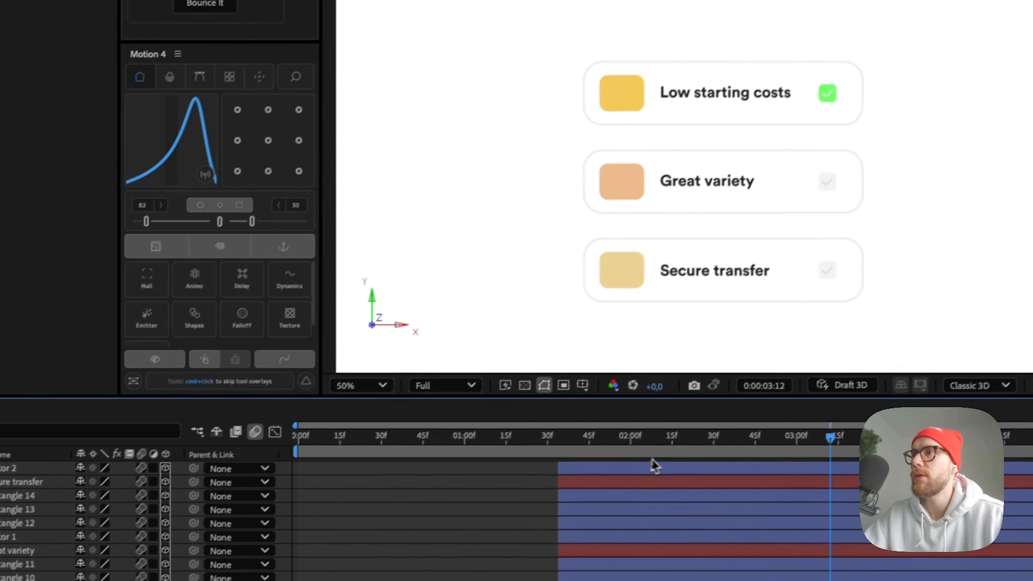
# - Scrub the animation from the start to 0:00:01:17 to check the motion blur
pyautogui.moveTo(642, 341); pyautogui.dragTo(437, 345)
pyautogui.moveTo(275, 454); pyautogui.dragTo(489, 453)
pyautogui.scroll(1, 549, 292)
pyautogui.scroll(-1, 566, 345)
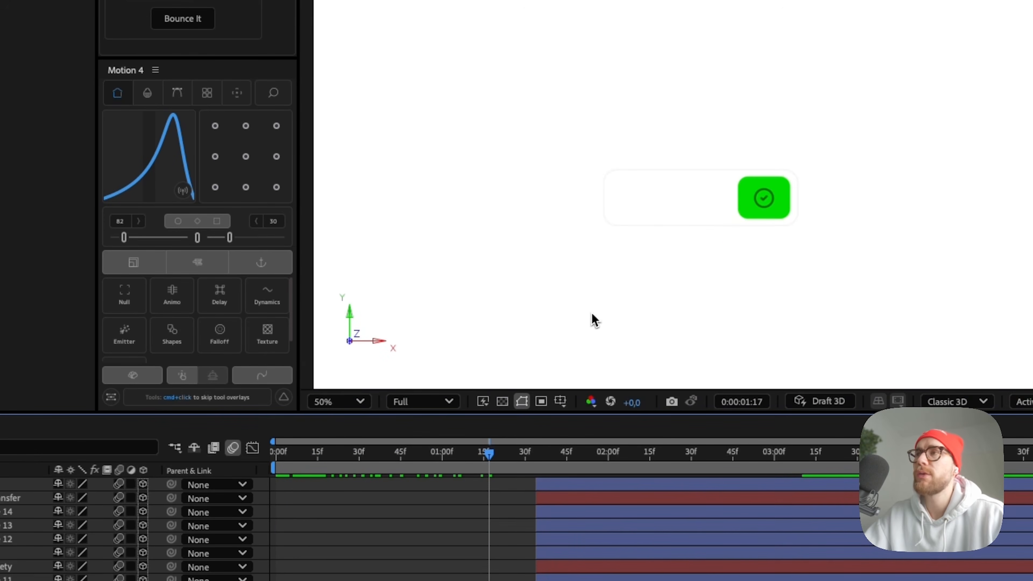
# - Fit the composition to the viewer and play the animation from the first frame
pyautogui.click(352, 402)
pyautogui.click(358, 99)
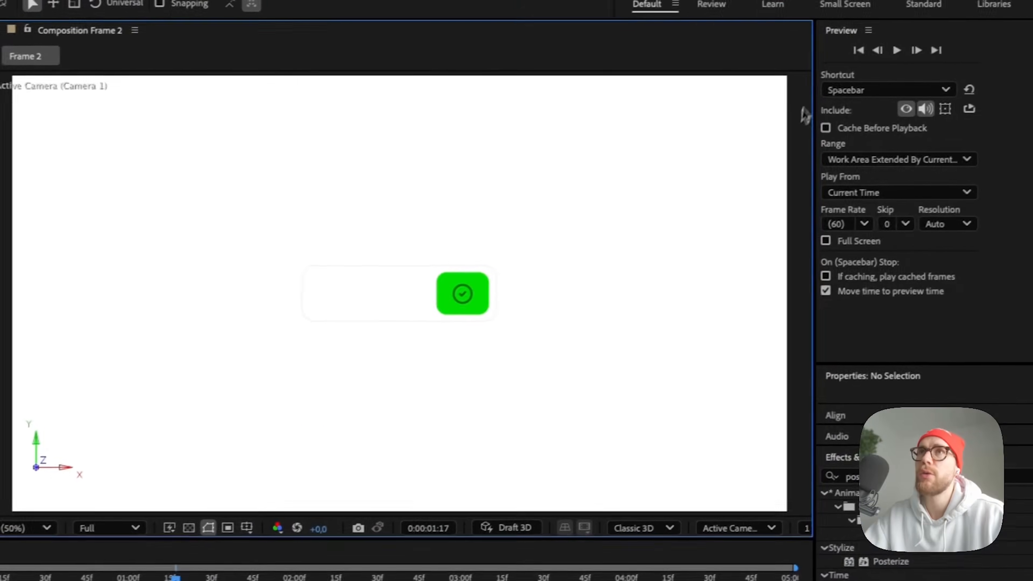
pyautogui.click(837, 55)
pyautogui.click(875, 56)
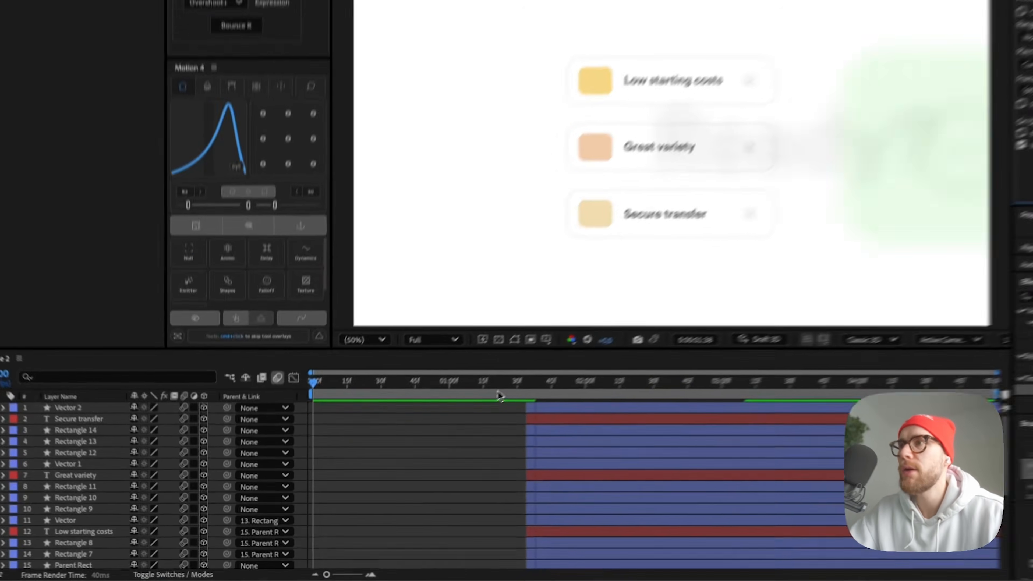
# - Trim the end of the Ready- text layer to 0:00:01:17
pyautogui.moveTo(452, 383); pyautogui.dragTo(489, 381)
pyautogui.scroll(-5, 601, 474)
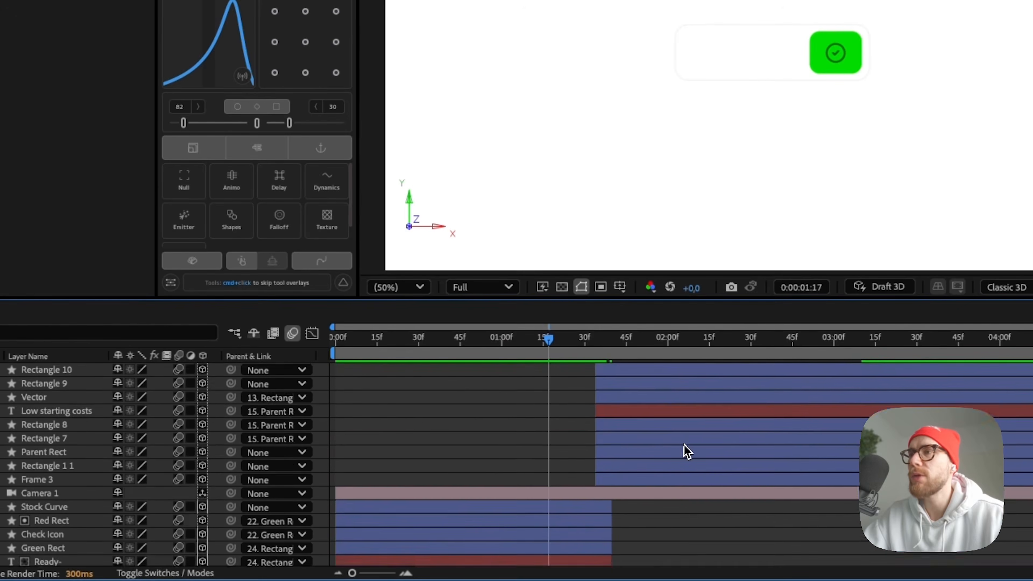
pyautogui.scroll(-4, 685, 449)
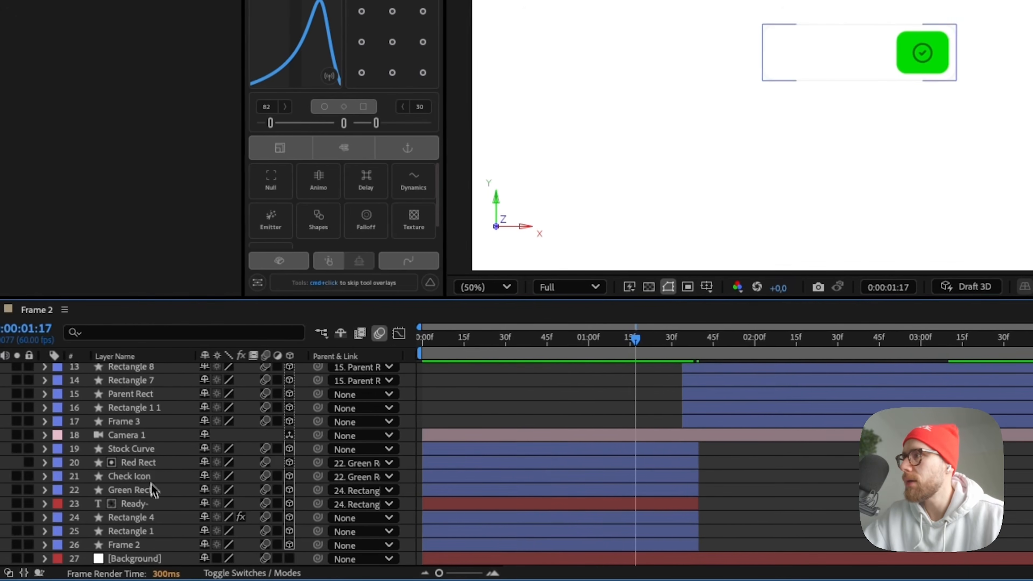
pyautogui.click(135, 503)
pyautogui.moveTo(699, 503); pyautogui.dragTo(580, 501)
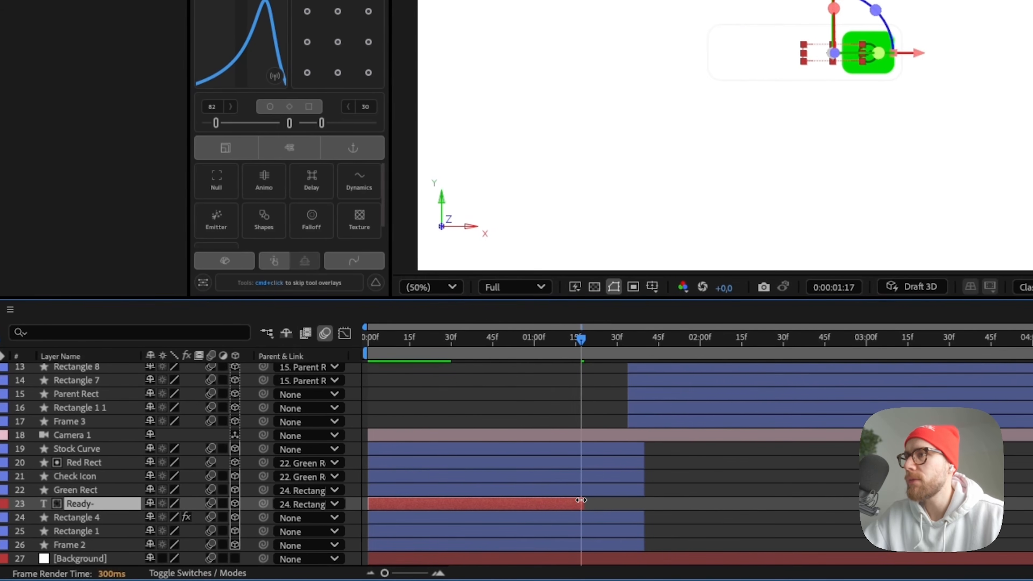
# - Play the composition from the start again and stop at 0:00:02:16 to review the three feature cards
pyautogui.moveTo(550, 341); pyautogui.dragTo(367, 339)
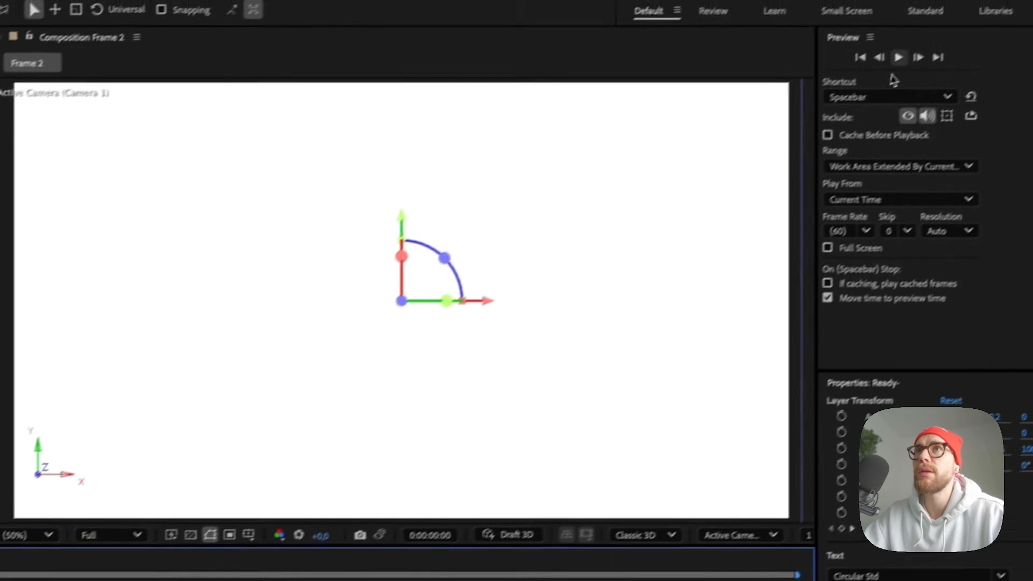
pyautogui.press('space')
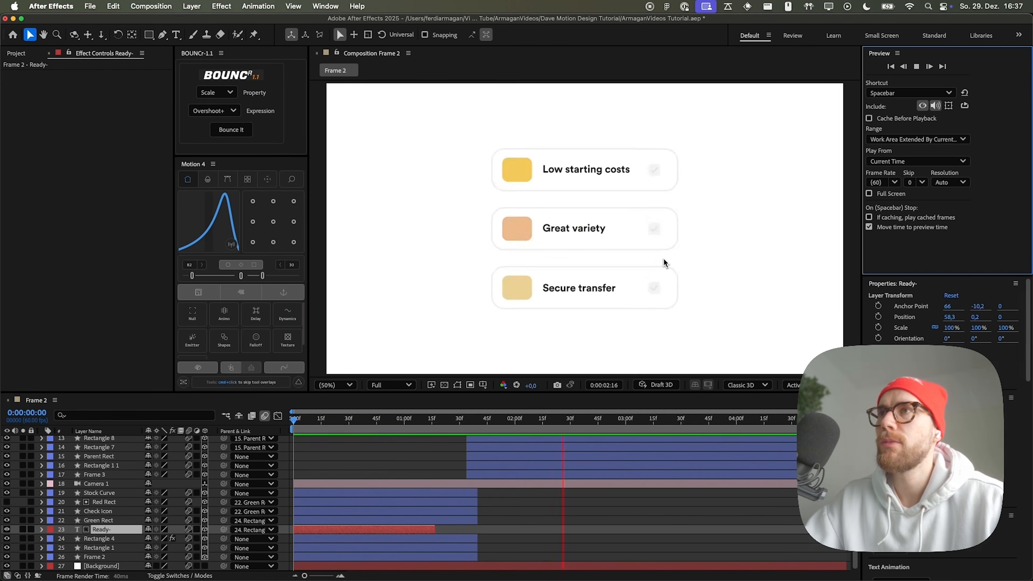
pyautogui.moveTo(592, 421); pyautogui.dragTo(544, 425)
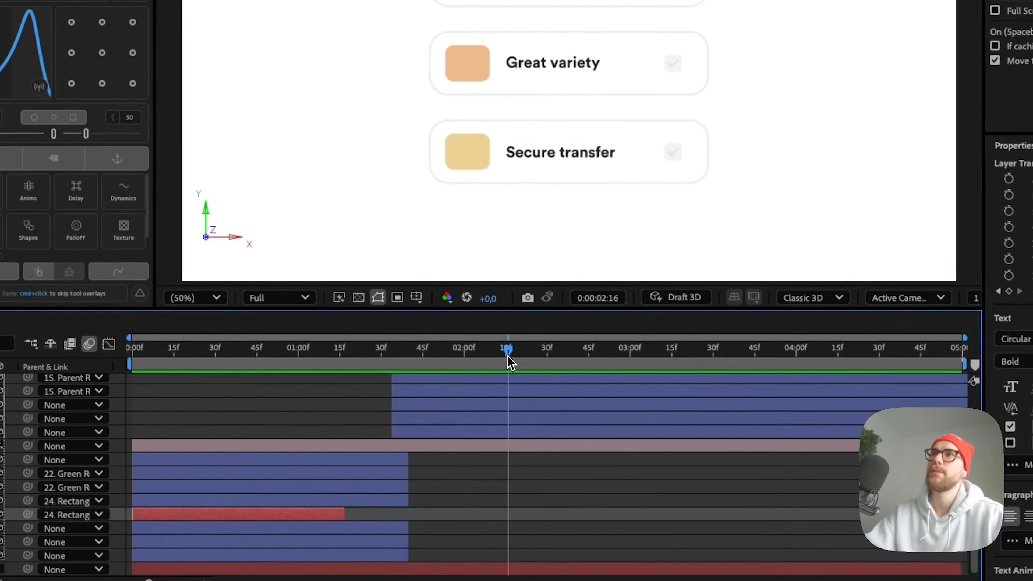